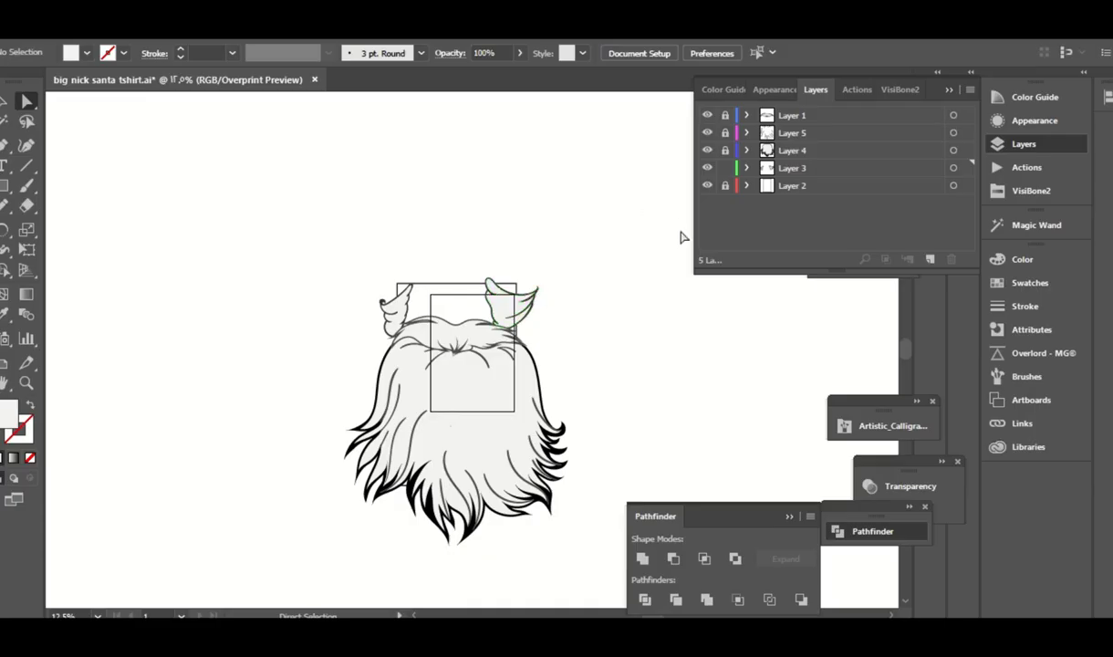
Zoom the canvas from 12.5% to 33.33% to show the beard top and its curled tufts.
key("ctrl+plus")
key("ctrl+plus")
key("ctrl+plus")
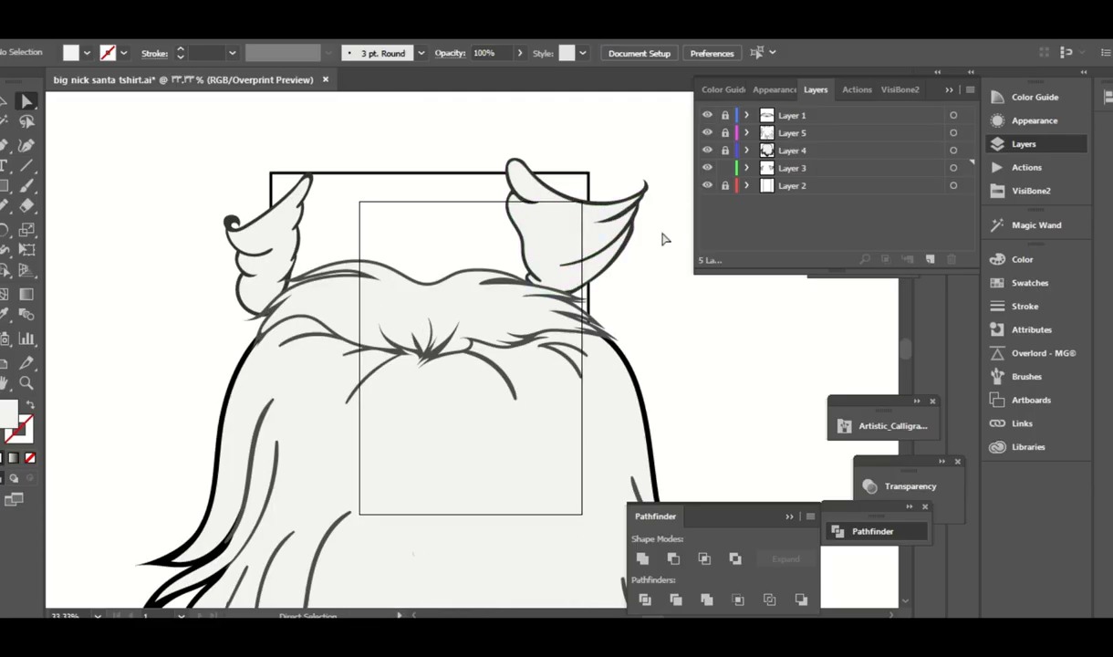
Redraw the right part of the beard's top edge with the Pencil tool.
key("ctrl+plus")
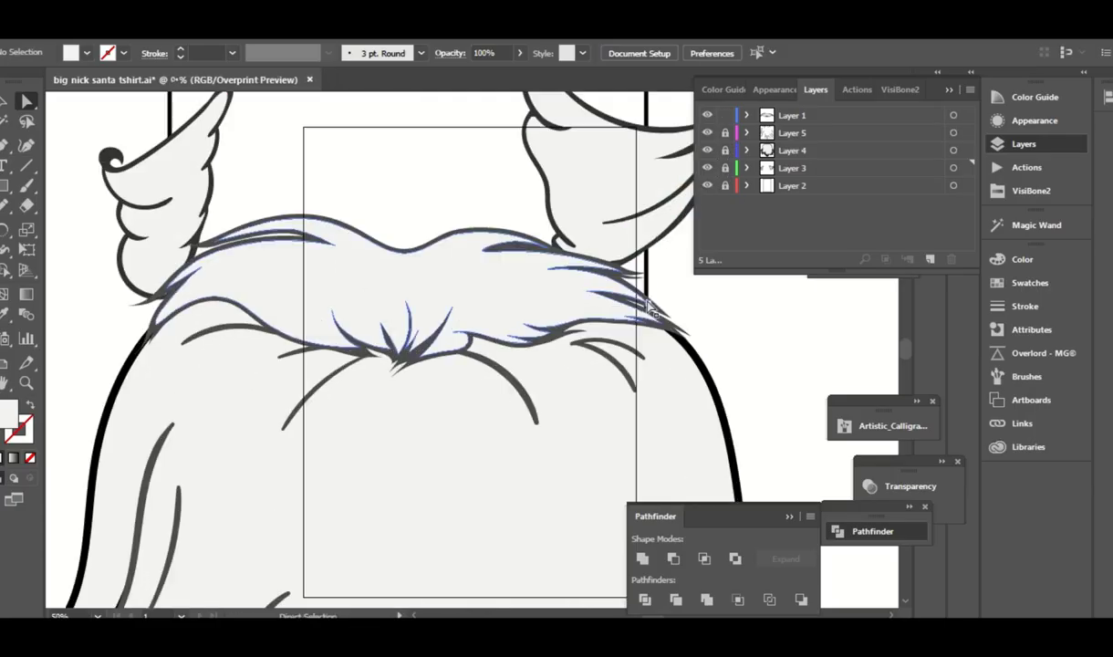
left_click(680, 324)
key("n")
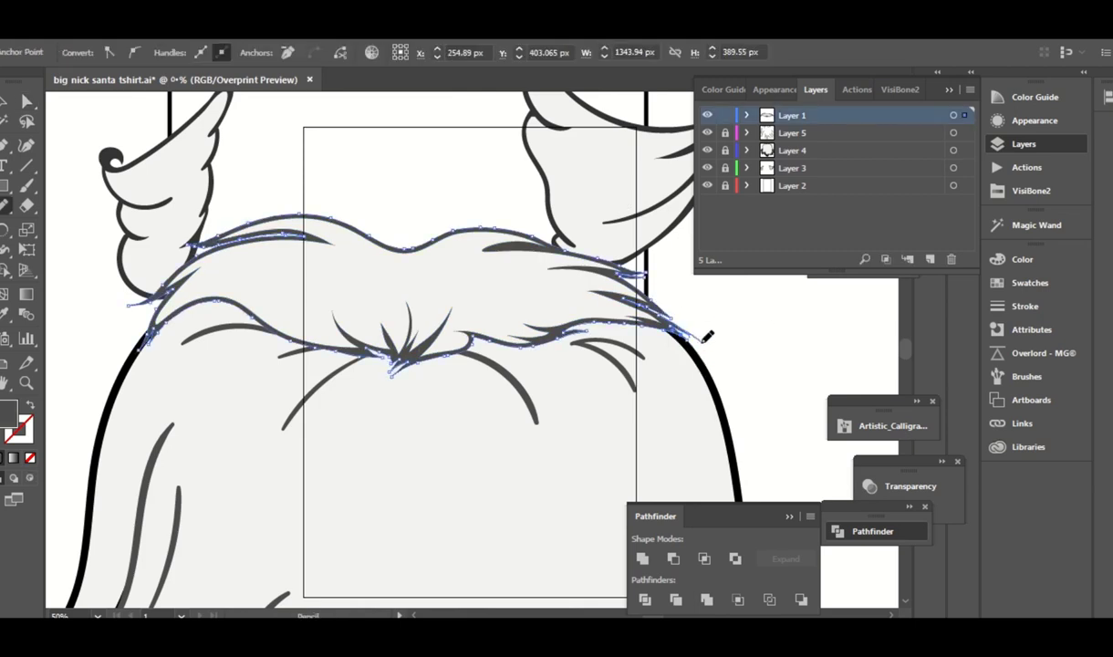
left_click_drag(705, 337, 703, 342)
left_click_drag(510, 280, 549, 300)
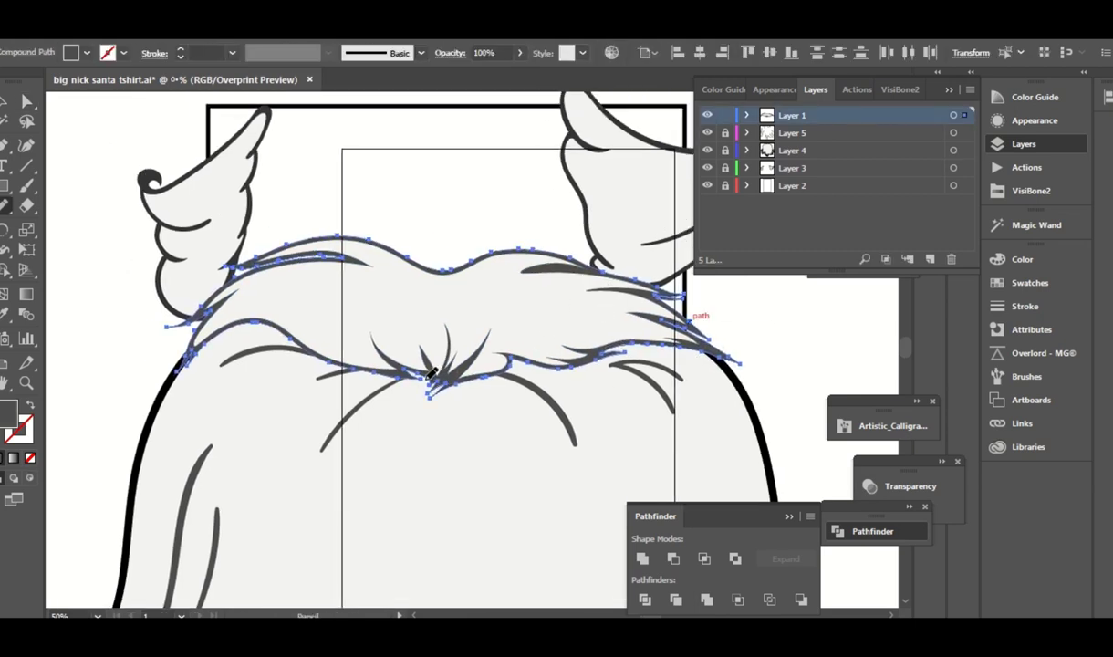
key("a")
left_click(764, 299)
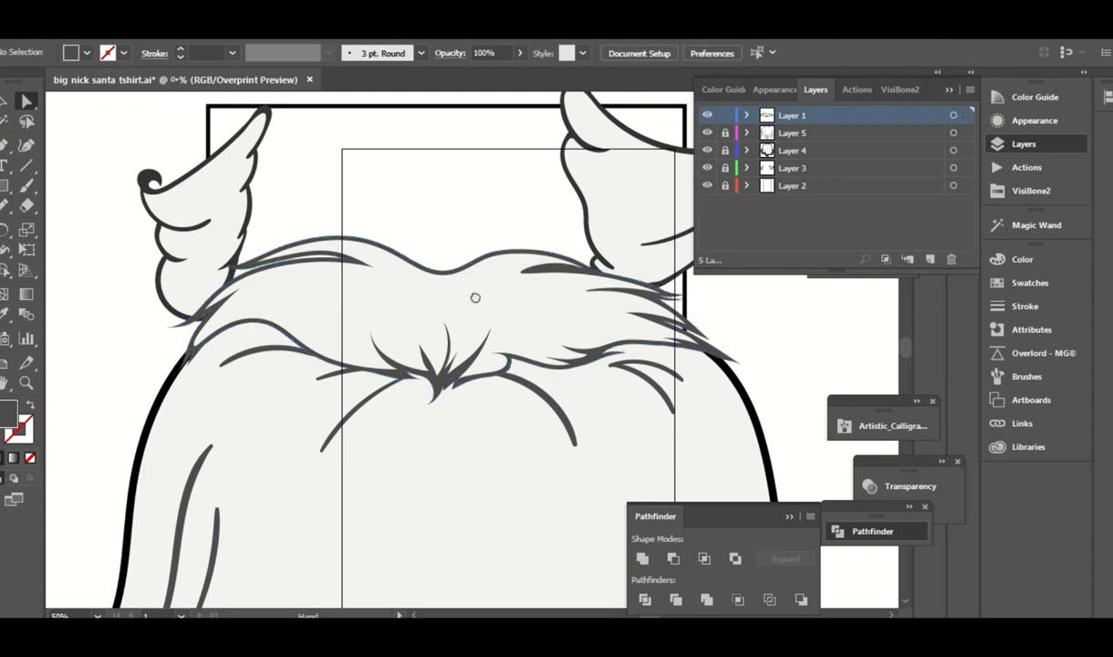
Redraw the left side of the beard's top edge, then zoom back out.
left_click_drag(475, 299, 497, 351)
left_click(220, 398)
key("n")
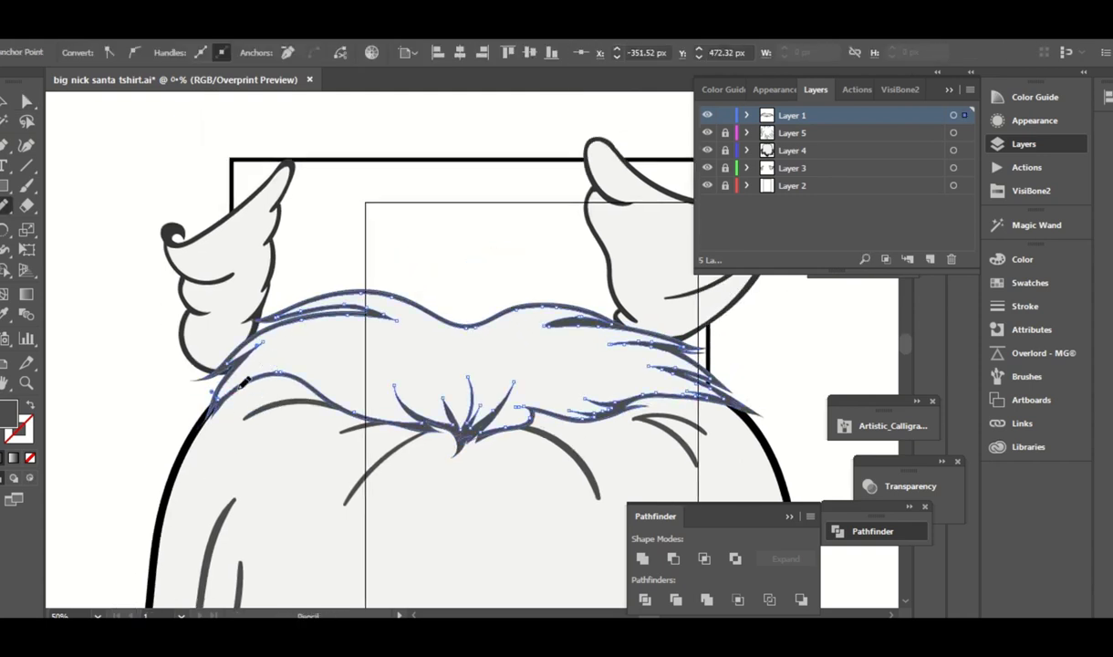
left_click_drag(240, 383, 167, 440)
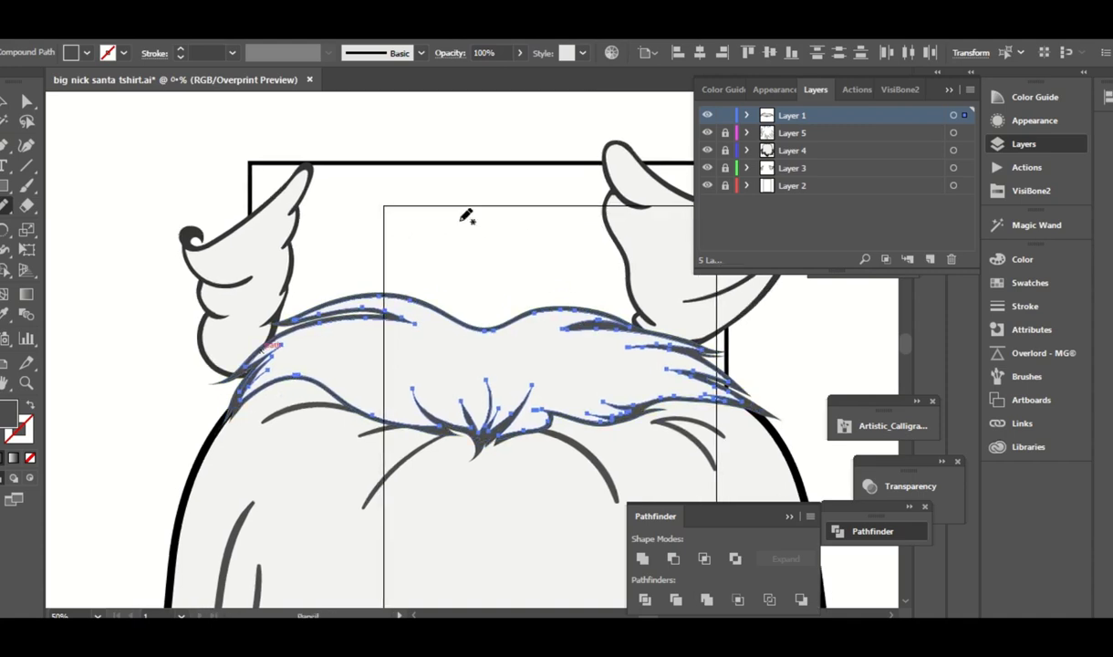
key("a")
left_click(738, 289)
key("ctrl+minus")
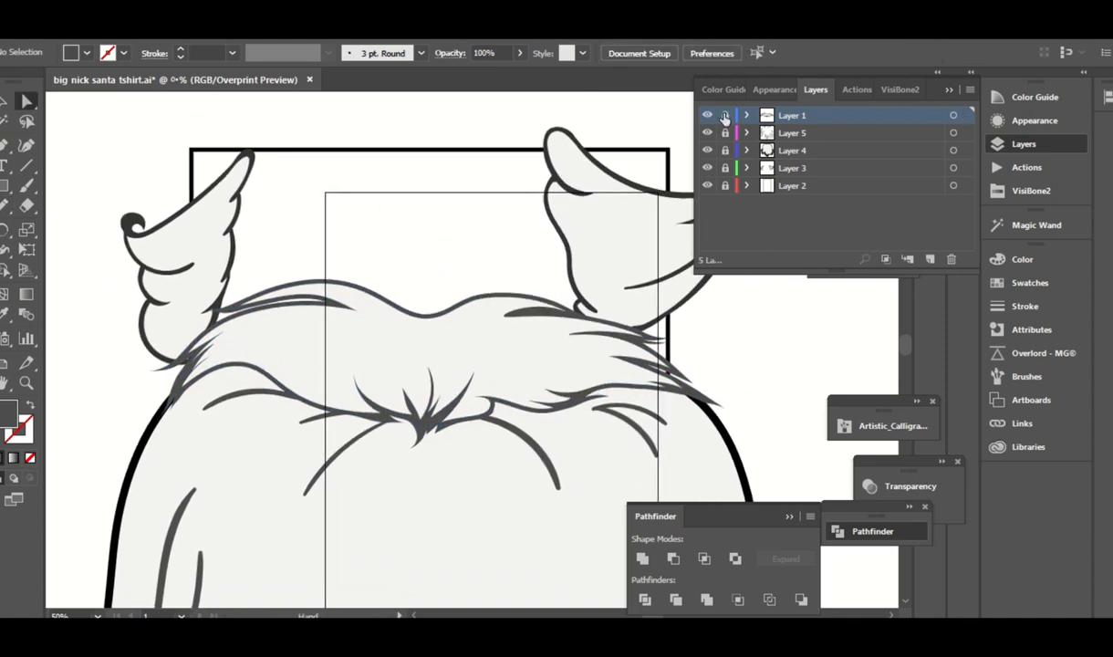
Unlock Layer 3 and select the tufts' fills with Magic Wand at tolerance 1.
left_click(725, 168)
key("ctrl+plus")
key("y")
left_click(1037, 224)
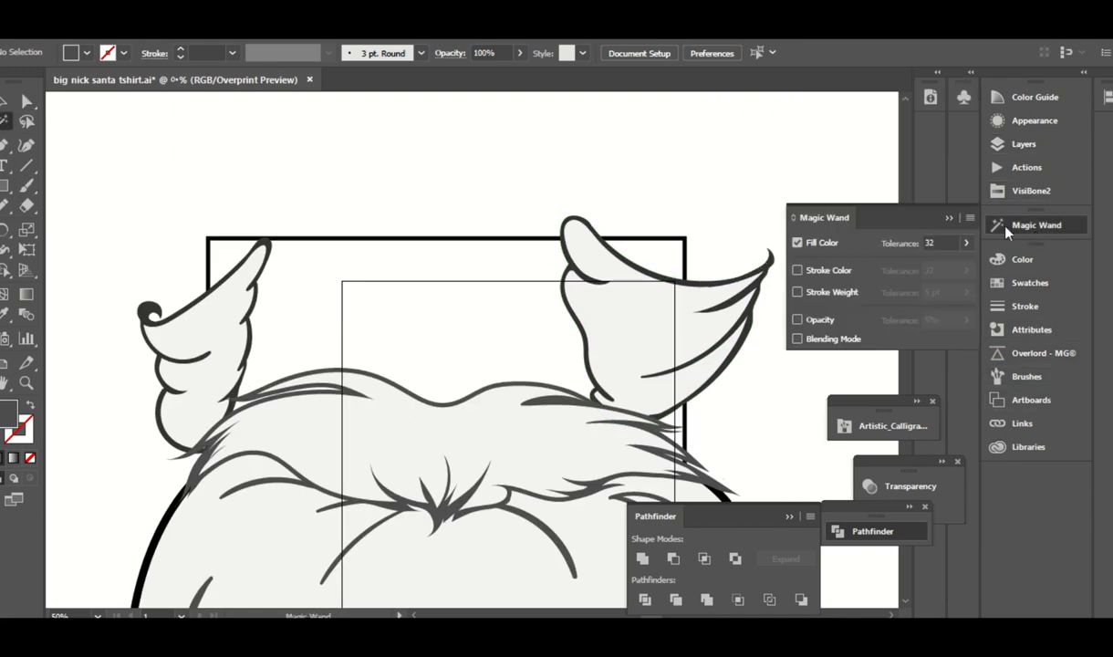
double_click(940, 242)
type("1")
left_click(628, 258)
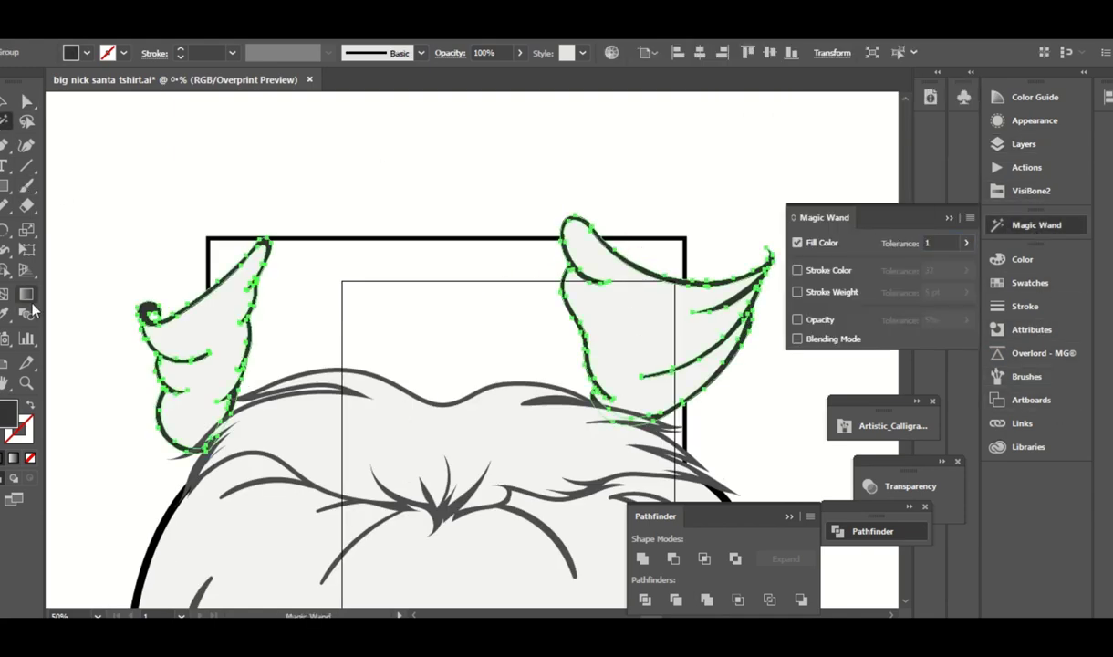
key("a")
left_click(263, 284)
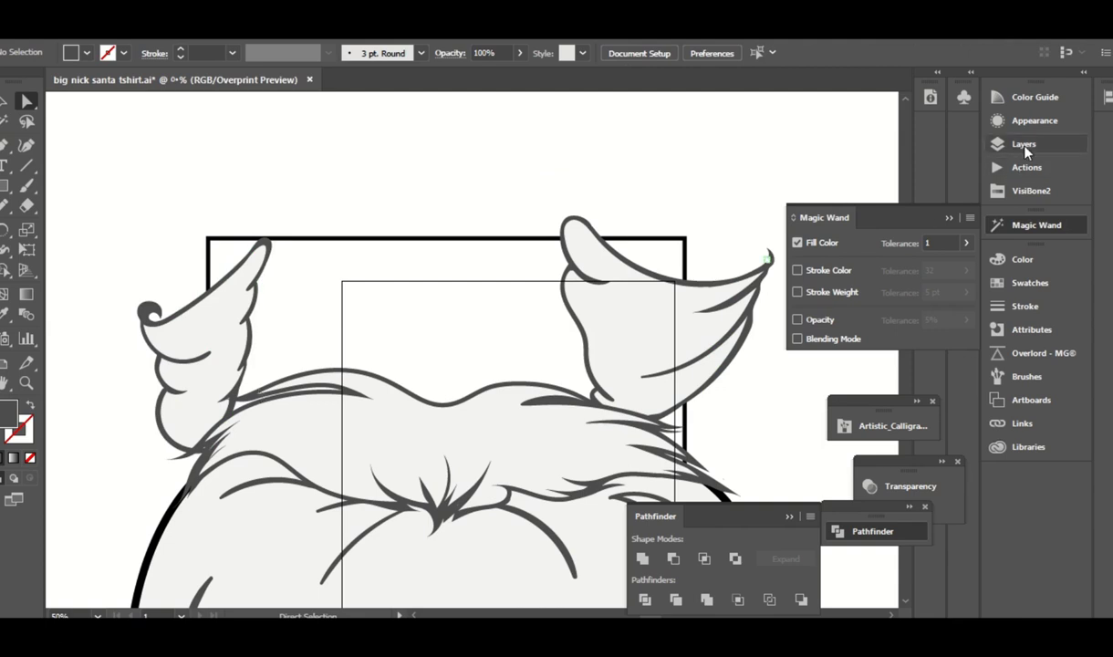
Select every anchor of the right side tuft.
left_click(1024, 144)
left_click(639, 342)
key("v")
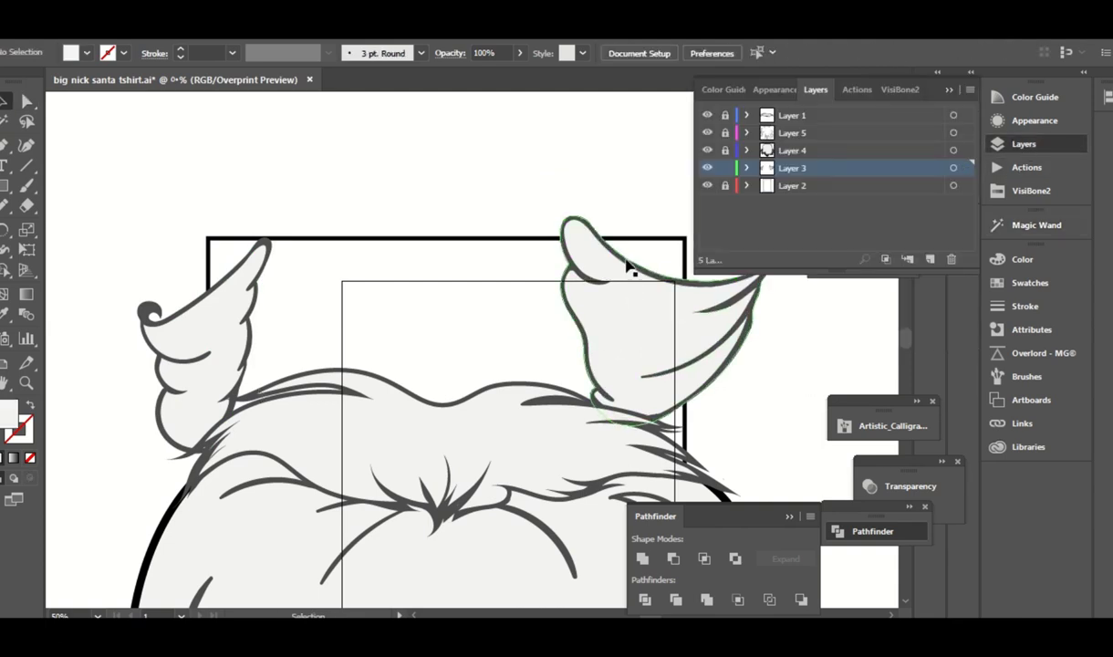
right_click(620, 263)
left_click(653, 381)
left_click(748, 311)
scroll(827, 357, "right", 3)
key("a")
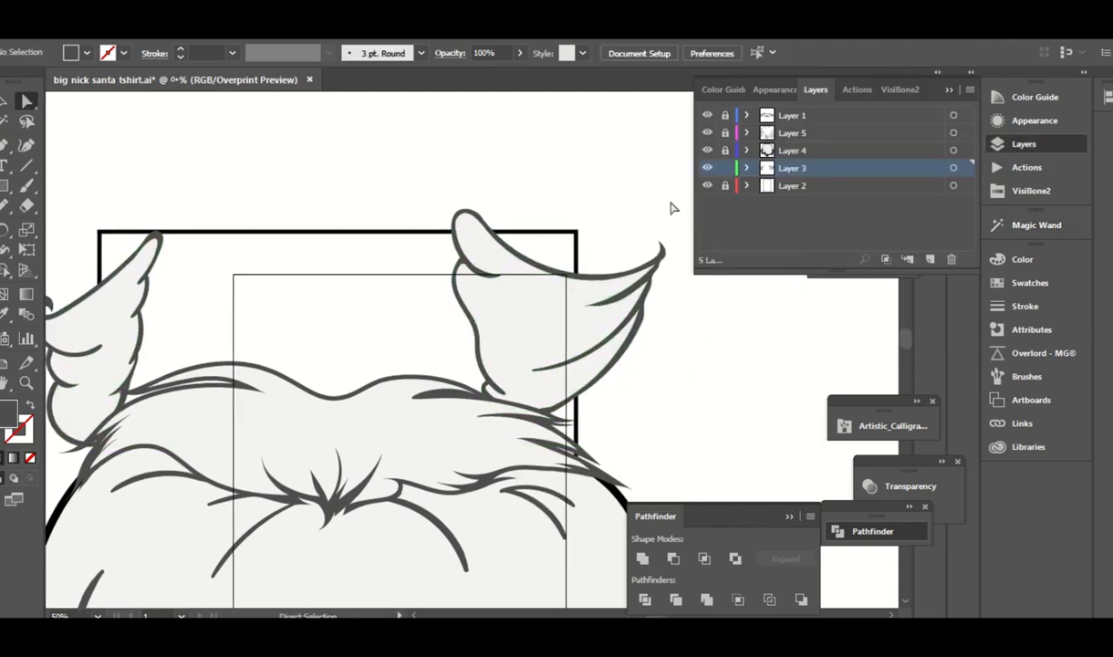
left_click_drag(654, 180, 424, 410)
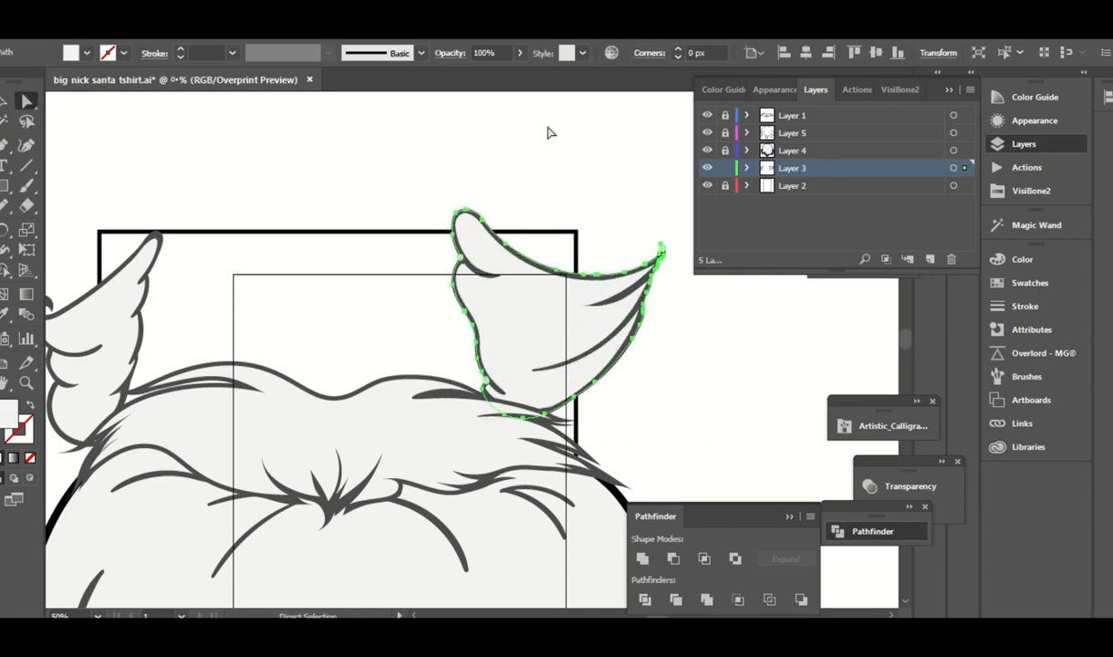
Copy the right tuft and paste the copy in back.
left_click(68, 41)
left_click(87, 105)
left_click(69, 41)
left_click(87, 152)
left_click(708, 316)
Review Layer 3's paths, reselect the right tuft and check its opacity settings.
left_click(748, 168)
scroll(912, 192, "down", 2)
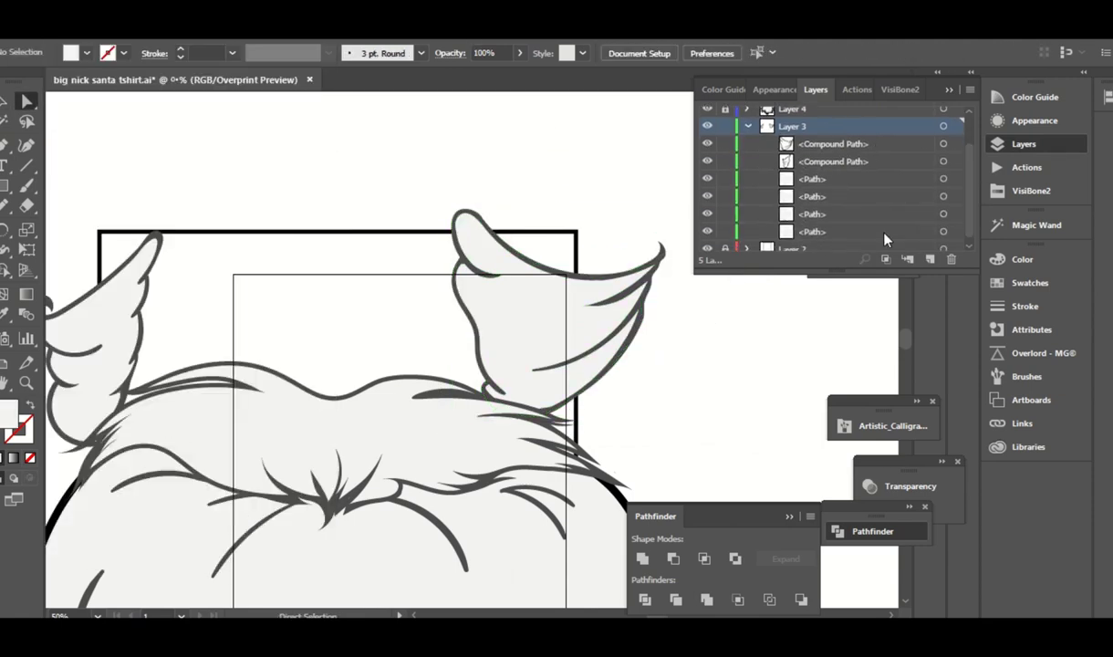
left_click(944, 231)
left_click(943, 196)
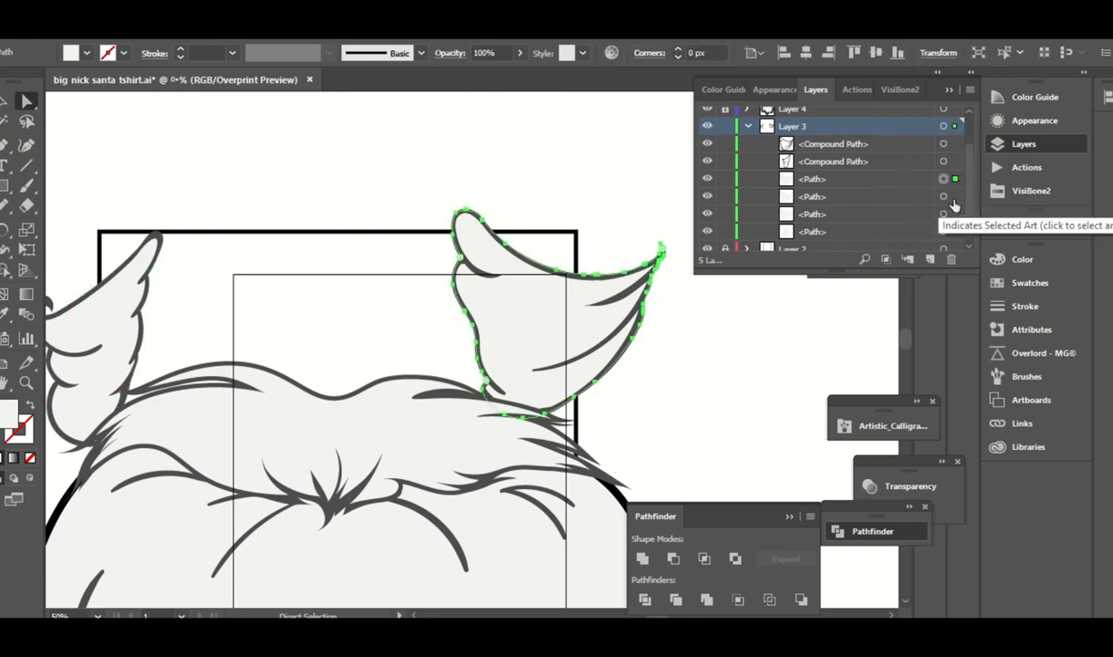
scroll(949, 211, "up", 1)
left_click(630, 213)
key("ctrl+z")
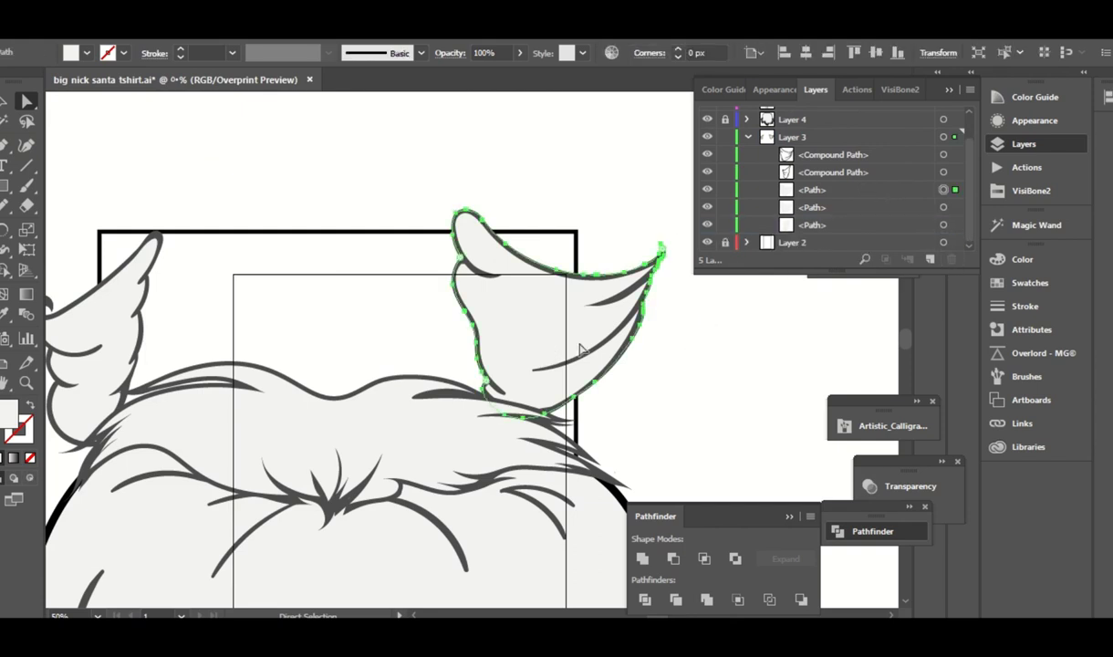
key("ctrl+plus")
key("ctrl+minus")
left_click(447, 52)
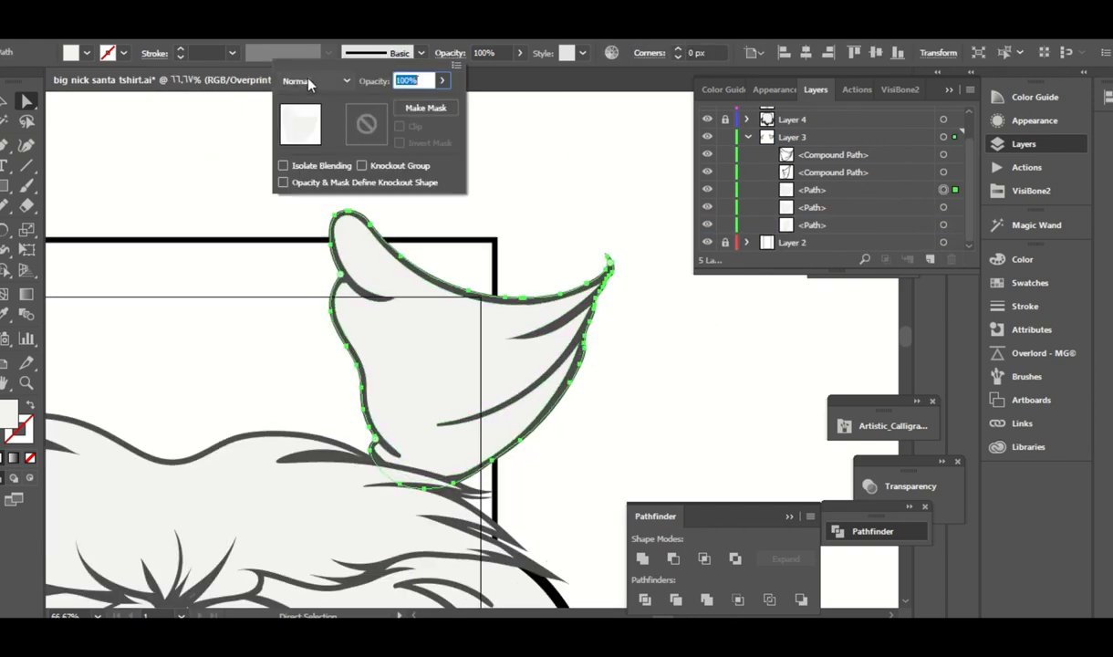
Fill the right tuft grey and set the Eraser size to 50 pt.
left_click(1031, 283)
left_click(902, 360)
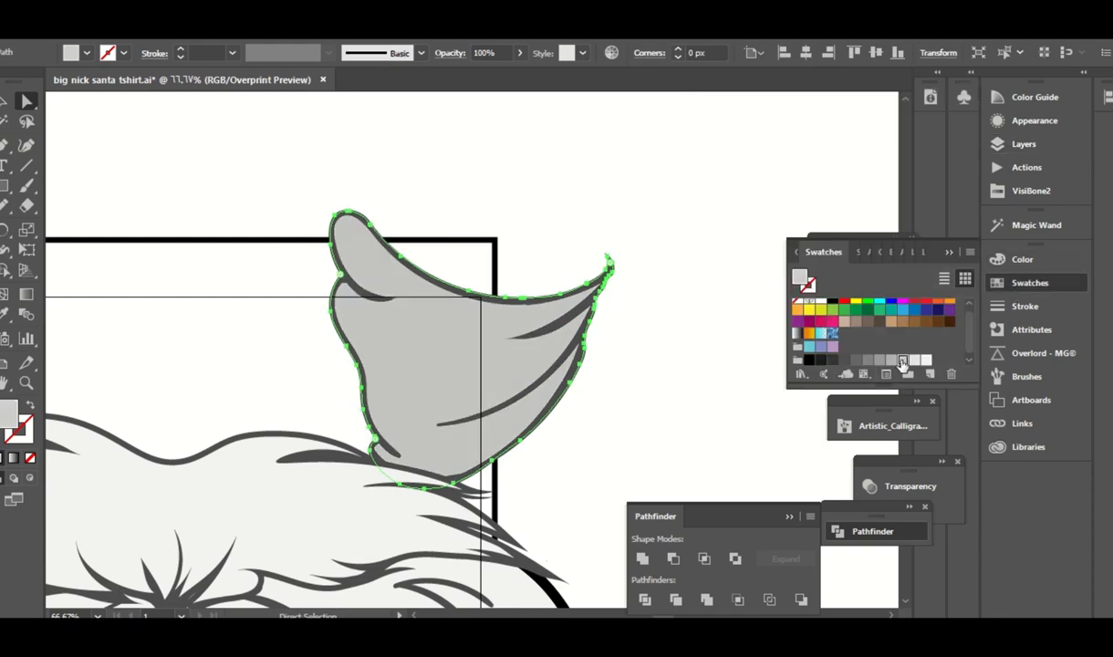
key("shift+e")
scroll(320, 171, "down", 2)
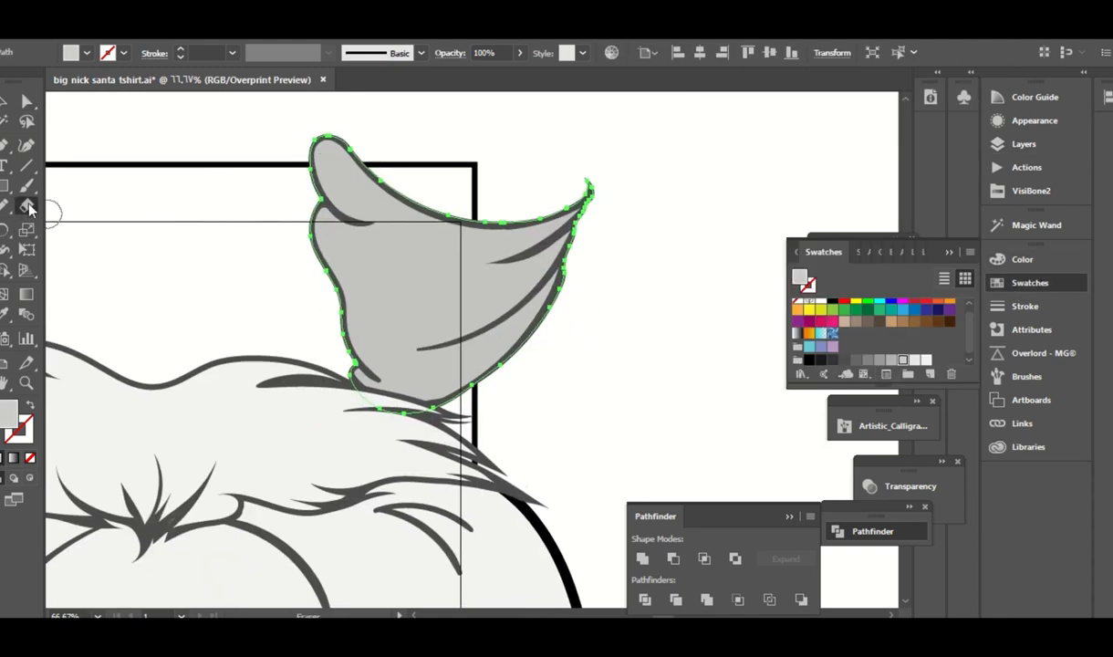
double_click(29, 208)
left_click_drag(349, 157, 518, 130)
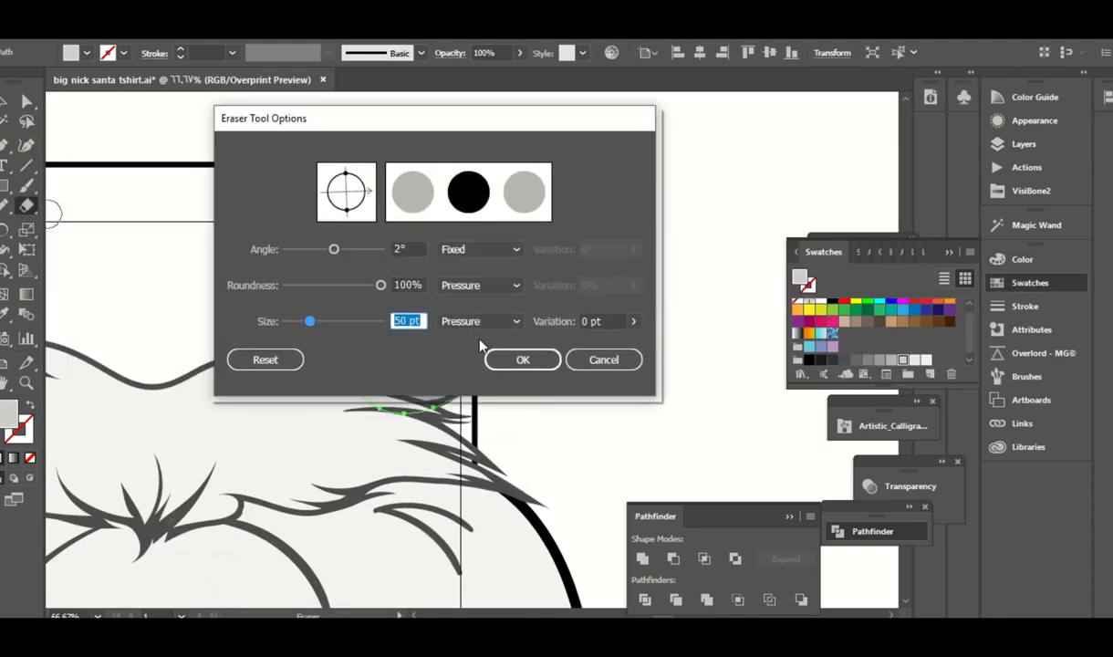
key("Tab")
left_click(522, 359)
Erase a light highlight band through the right tuft and reselect its paths.
mouse_move(356, 187)
left_mouse_down()
mouse_move(395, 339)
mouse_move(463, 356)
left_mouse_up()
key("ctrl+z")
key("a")
left_click(663, 207)
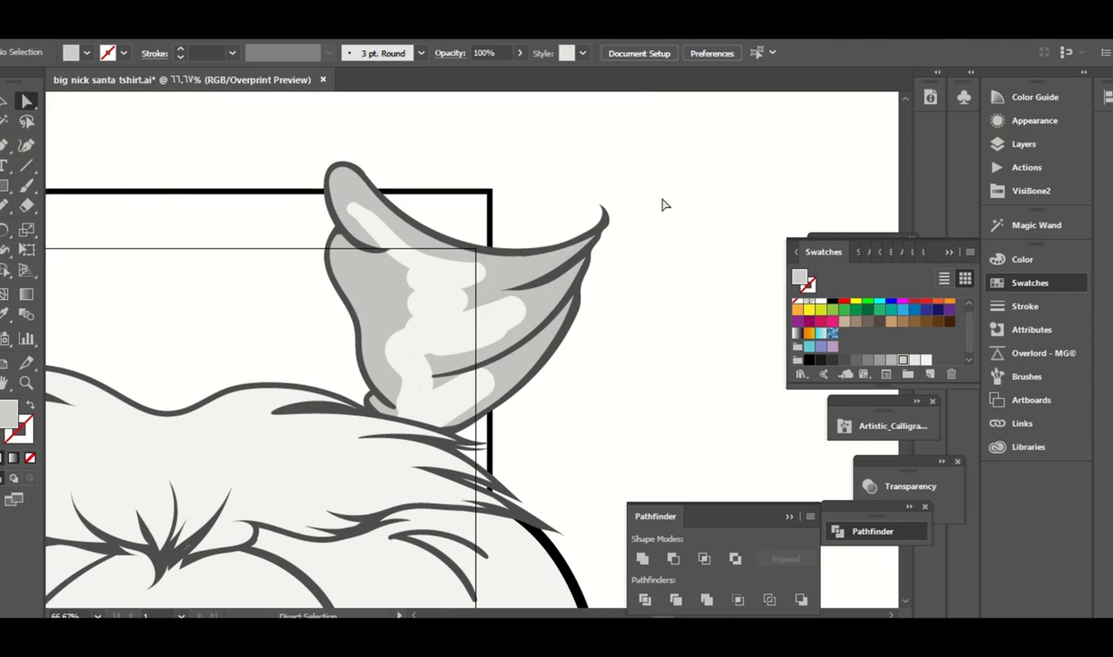
key("ctrl+equal")
left_click(522, 248)
Redraw the highlight's upper edge with the Pencil, extending it toward the tuft tip.
key("n")
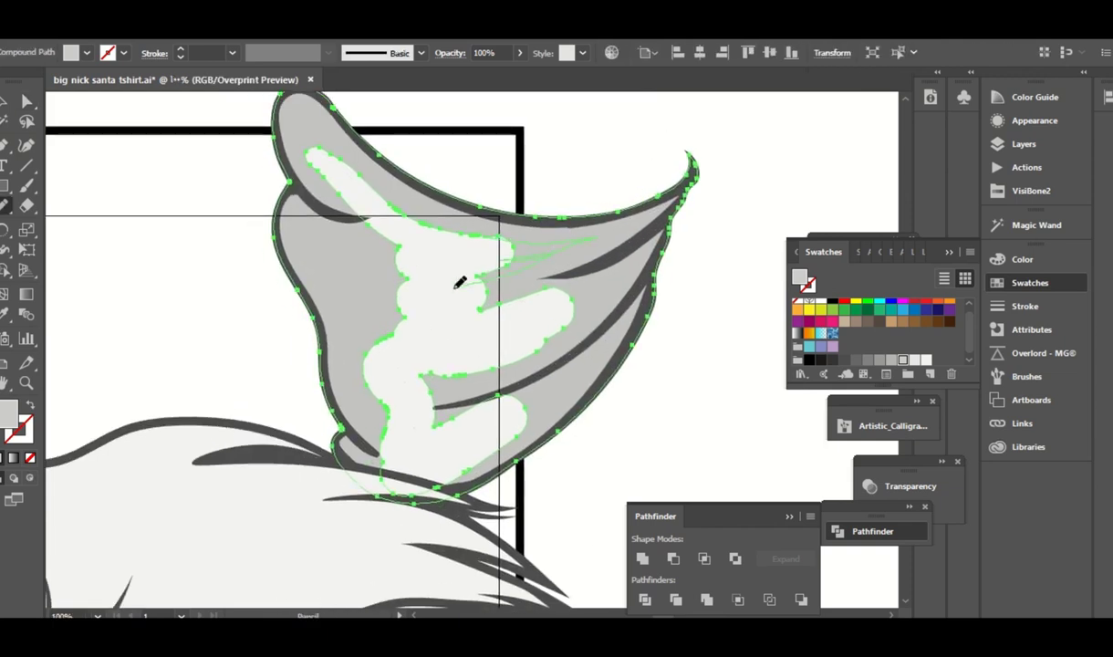
left_click_drag(513, 307, 427, 301)
left_click_drag(457, 236, 605, 235)
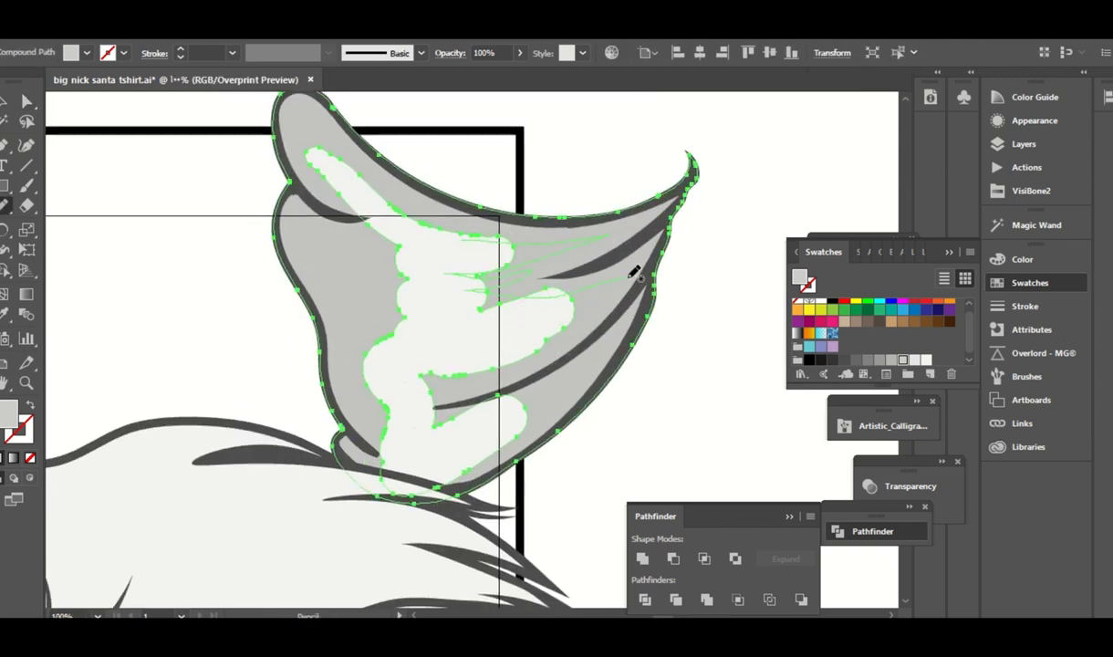
left_click_drag(554, 340, 548, 336)
left_click_drag(457, 251, 529, 280)
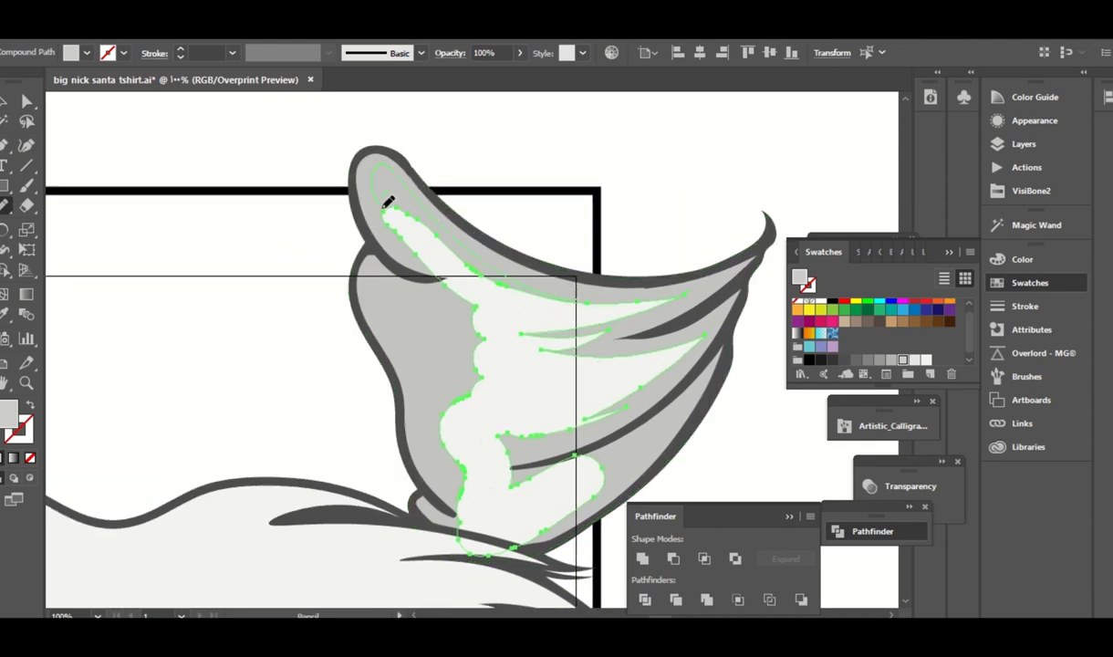
Reshape the lower part of the highlight with streaked edges, then deselect the tuft.
scroll(484, 264, "down", 3)
mouse_move(433, 331)
left_mouse_down()
mouse_move(436, 369)
mouse_move(407, 374)
left_mouse_up()
scroll(411, 329, "down", 3)
scroll(393, 301, "right", 2)
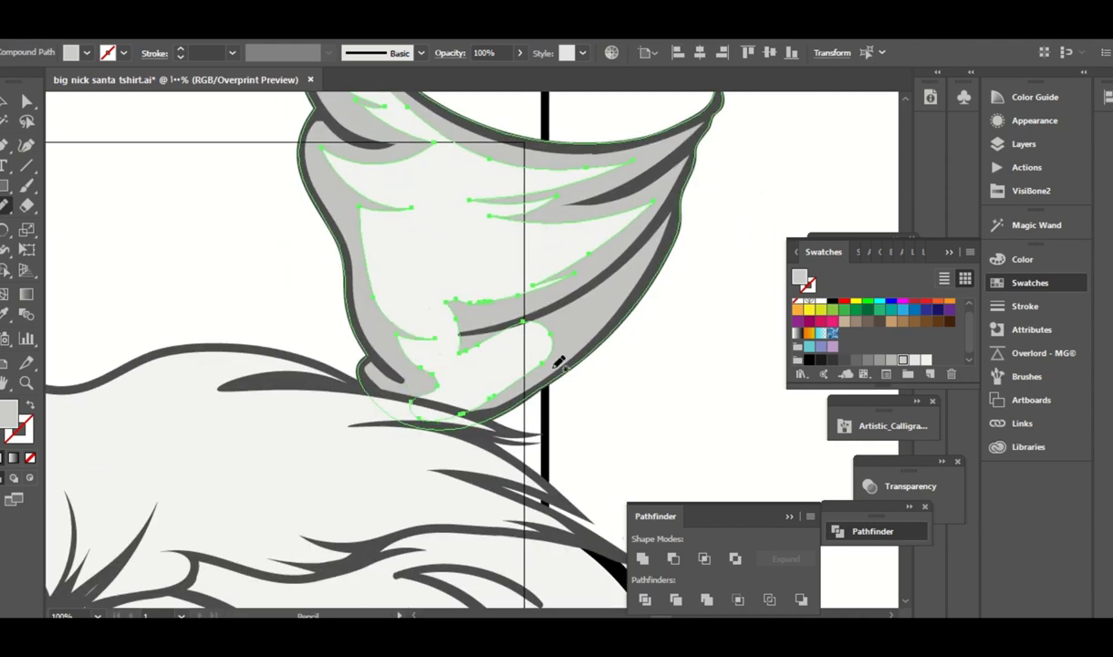
scroll(479, 373, "right", 1)
scroll(492, 284, "right", 2)
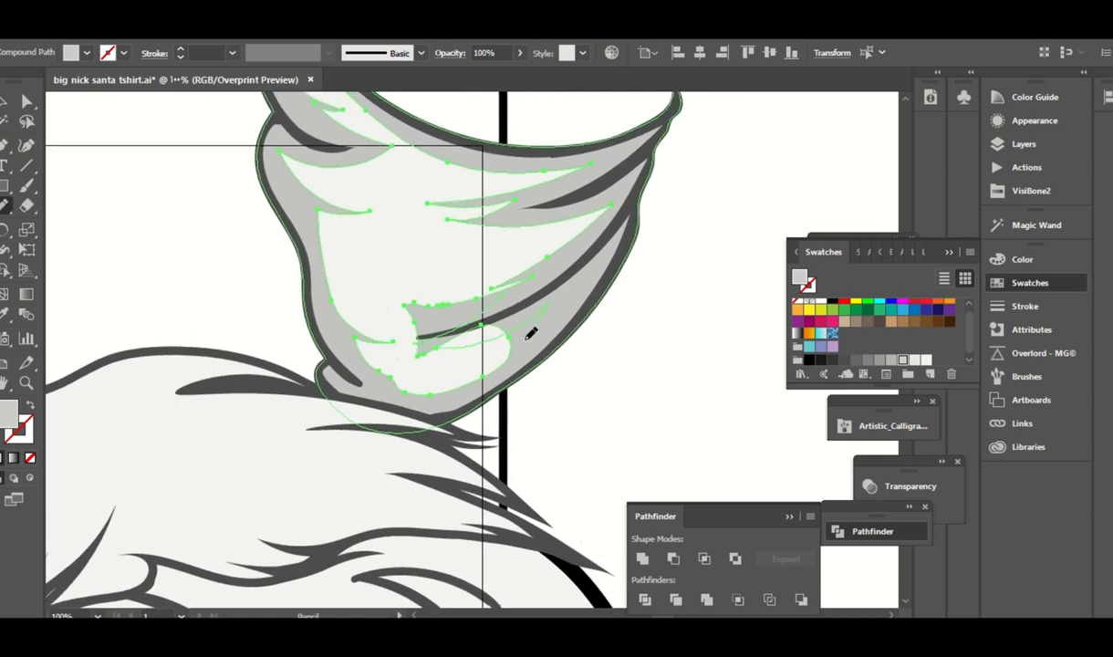
left_click_drag(530, 334, 532, 330)
key("ctrl+minus")
key("ctrl+shift+a")
Give the left side tuft the right tuft's grey styling with the Eyedropper.
key("a")
key("ctrl+minus")
key("ctrl+minus")
key("ctrl+minus")
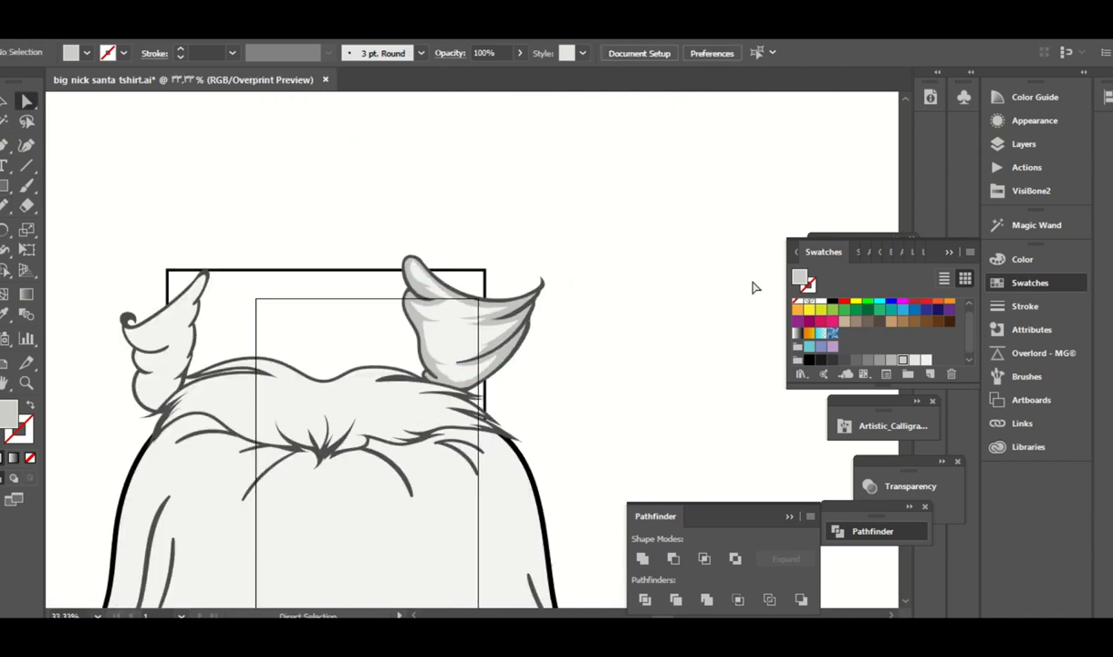
scroll(675, 281, "left", 5)
key("ctrl+plus")
key("ctrl+plus")
key("ctrl+plus")
key("v")
left_click(390, 316)
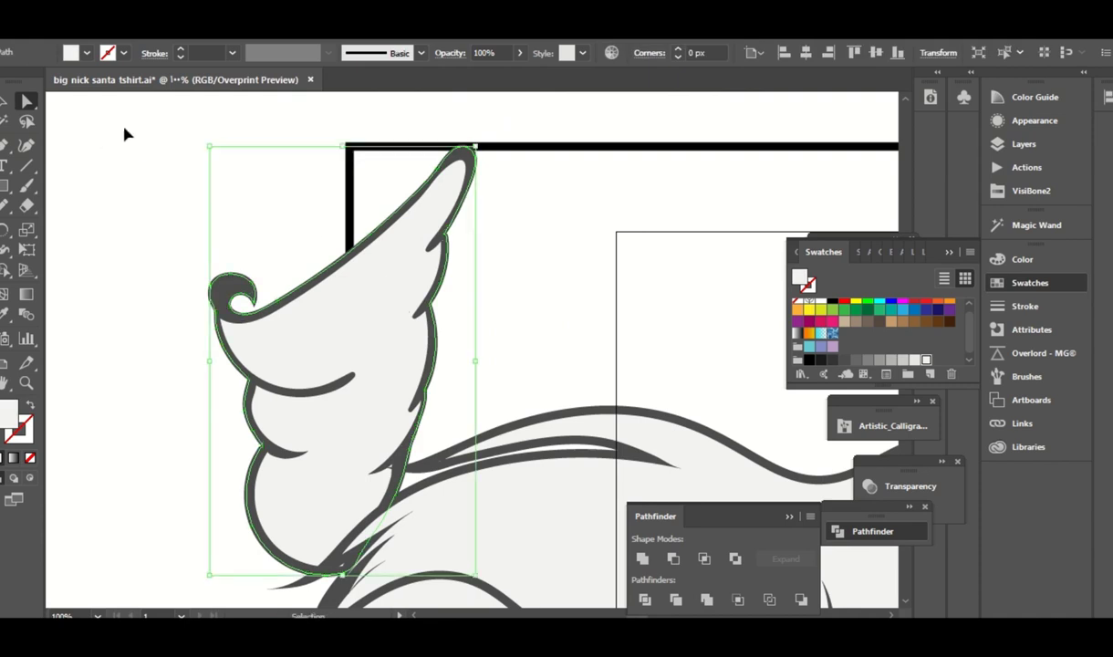
key("a")
scroll(479, 311, "right", 3)
key("ctrl+minus")
key("ctrl+minus")
scroll(498, 304, "right", 4)
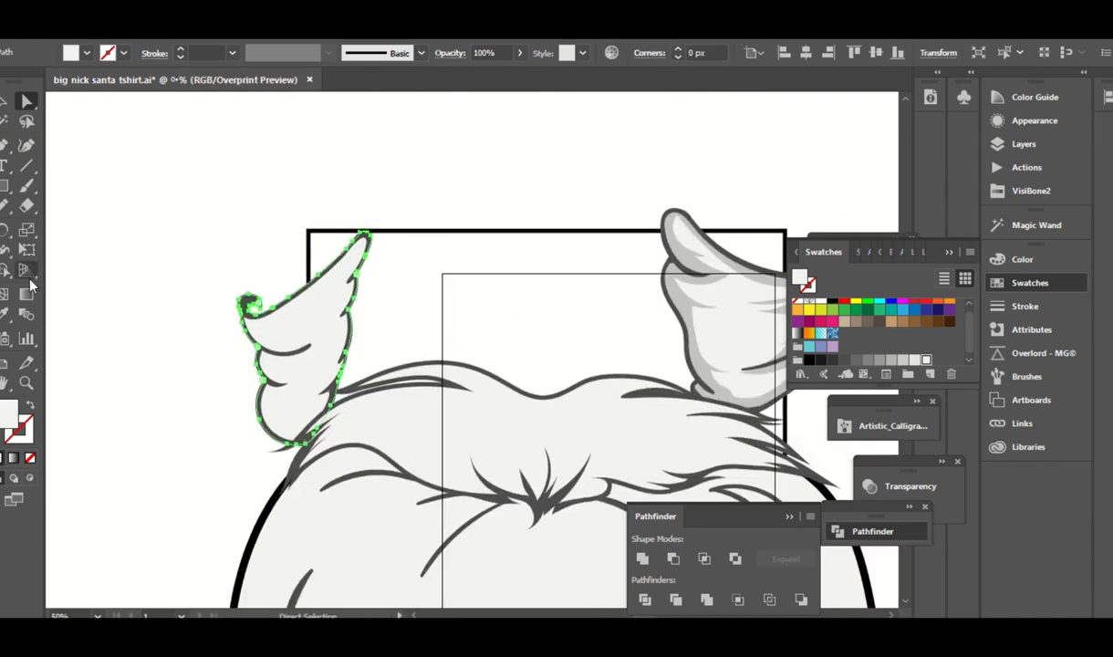
key("i")
left_click(684, 248)
Erase light stripes across the left tuft.
key("ctrl+shift+a")
left_click_drag(449, 192, 527, 223)
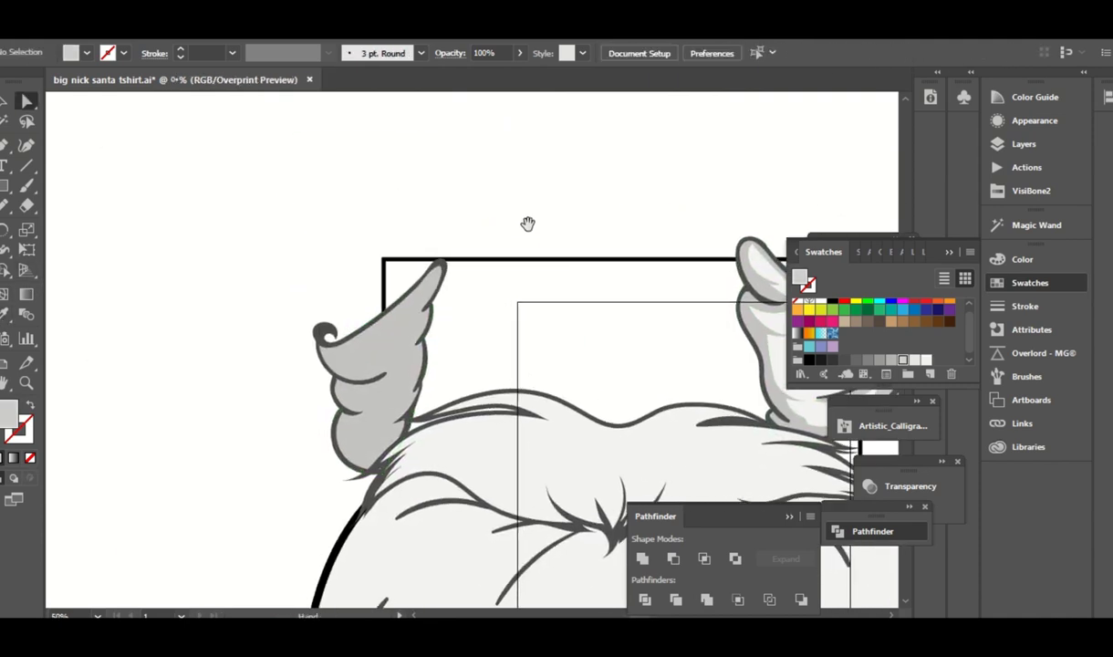
key("ctrl+plus")
left_click(429, 230)
key("shift+e")
mouse_move(306, 305)
left_mouse_down()
mouse_move(398, 248)
mouse_move(385, 310)
mouse_move(345, 368)
left_mouse_up()
scroll(415, 278, "down", 2)
scroll(415, 278, "right", 1)
mouse_move(337, 315)
left_mouse_down()
mouse_move(319, 378)
mouse_move(346, 301)
left_mouse_up()
Undo the last erase and redraw the horn's white stripe along its curve to the base.
key("ctrl+z")
key("n")
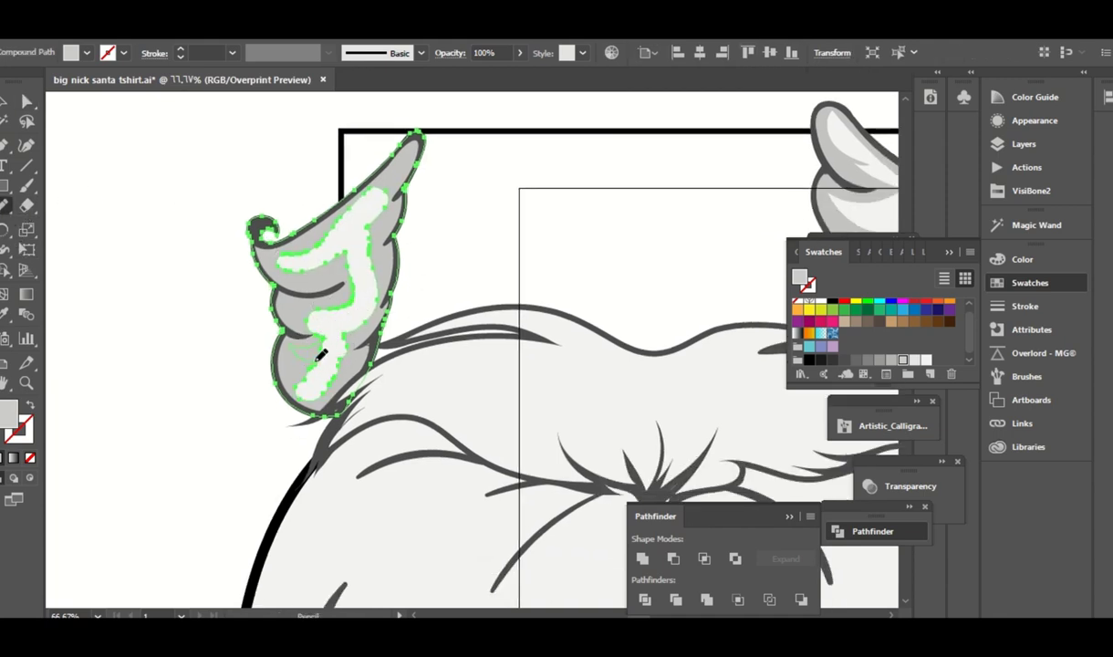
left_click_drag(306, 374, 319, 290)
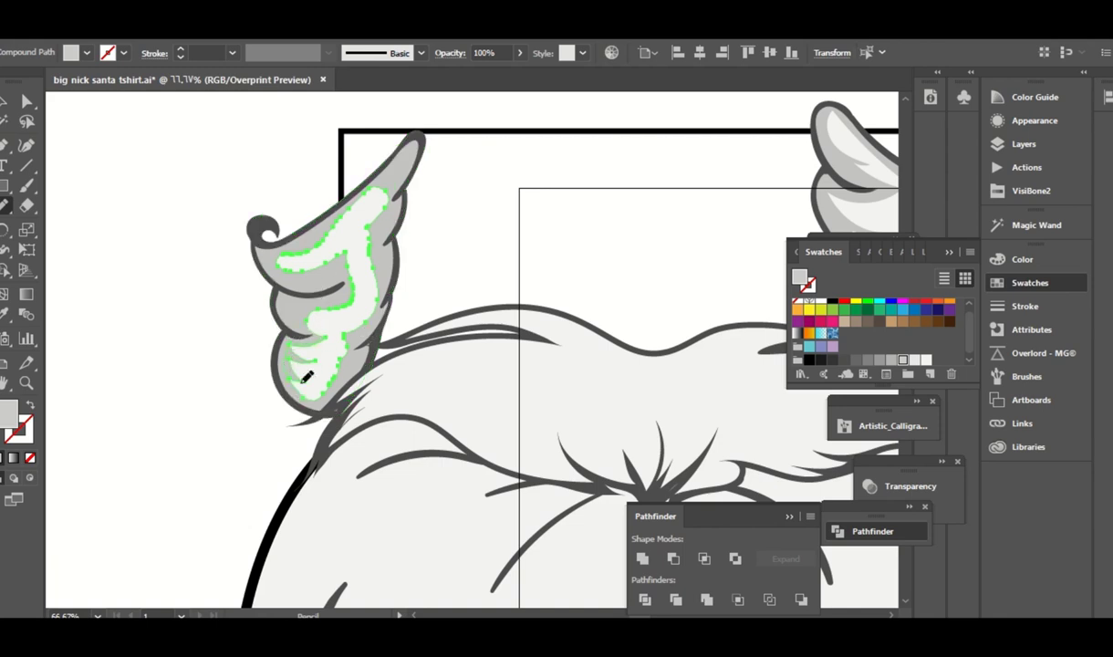
left_click_drag(307, 377, 315, 324)
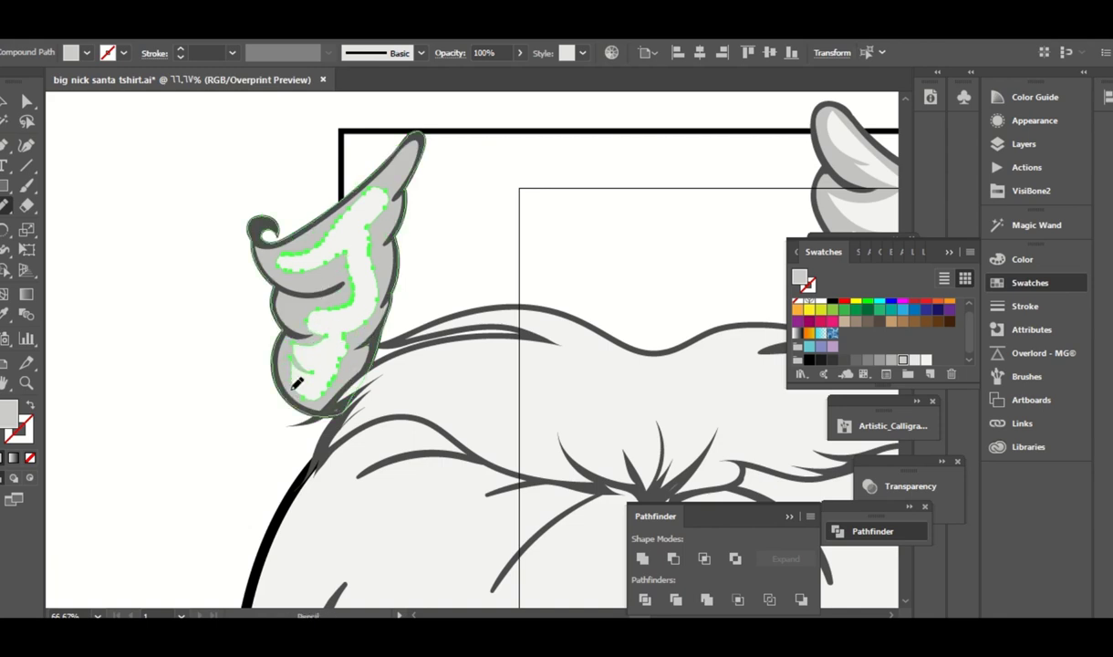
left_click_drag(374, 292, 376, 267)
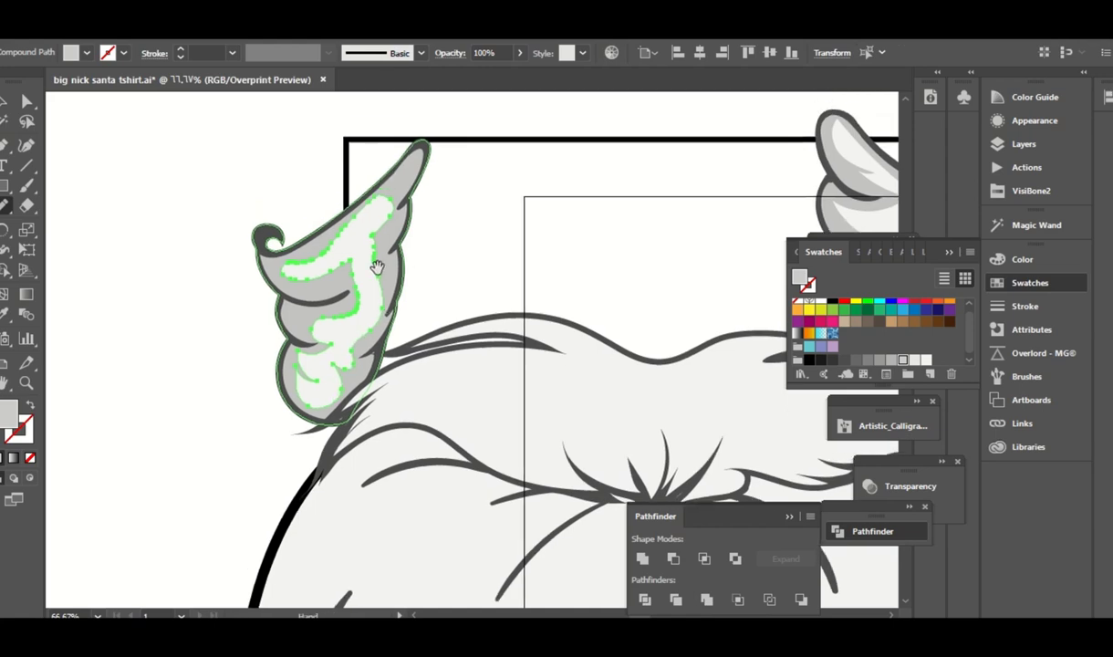
left_click_drag(412, 180, 426, 213)
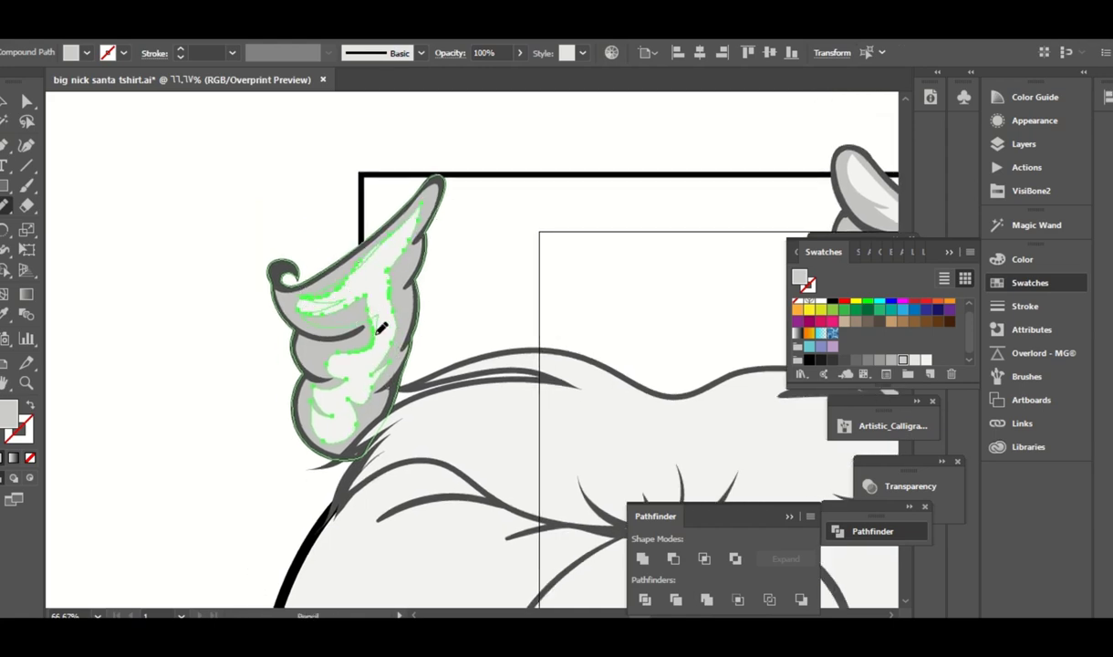
scroll(380, 329, "down", 1)
left_click_drag(434, 185, 446, 195)
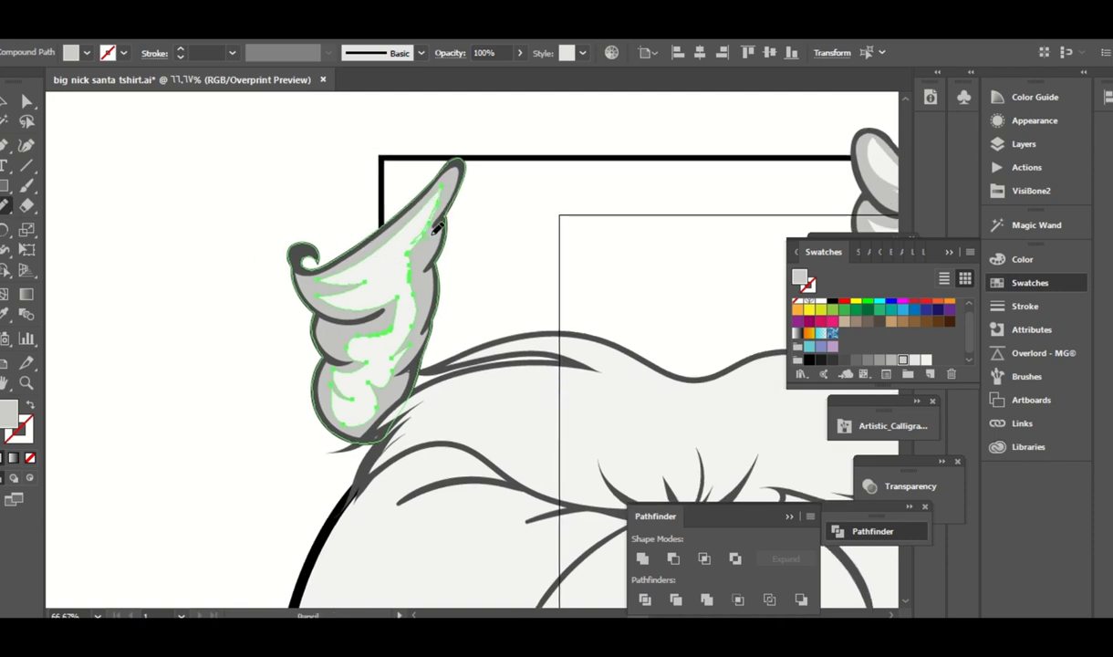
scroll(355, 285, "down", 1)
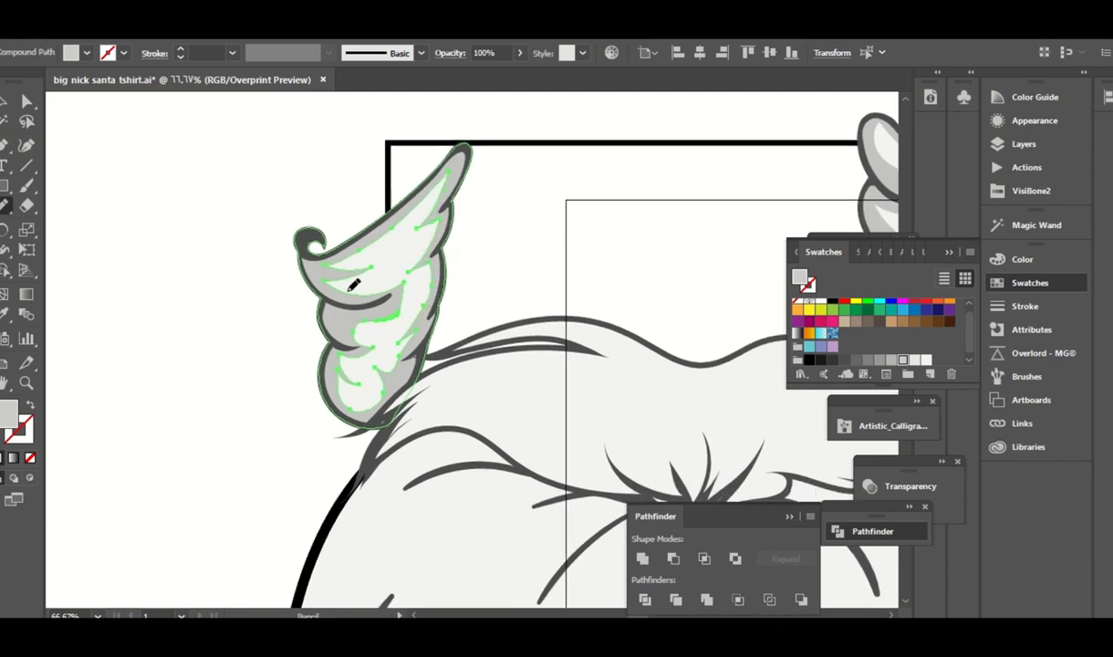
mouse_move(394, 295)
left_mouse_down()
mouse_move(362, 299)
mouse_move(373, 285)
left_mouse_up()
Deselect the artwork and zoom out to show both horns and the whole head.
key("a")
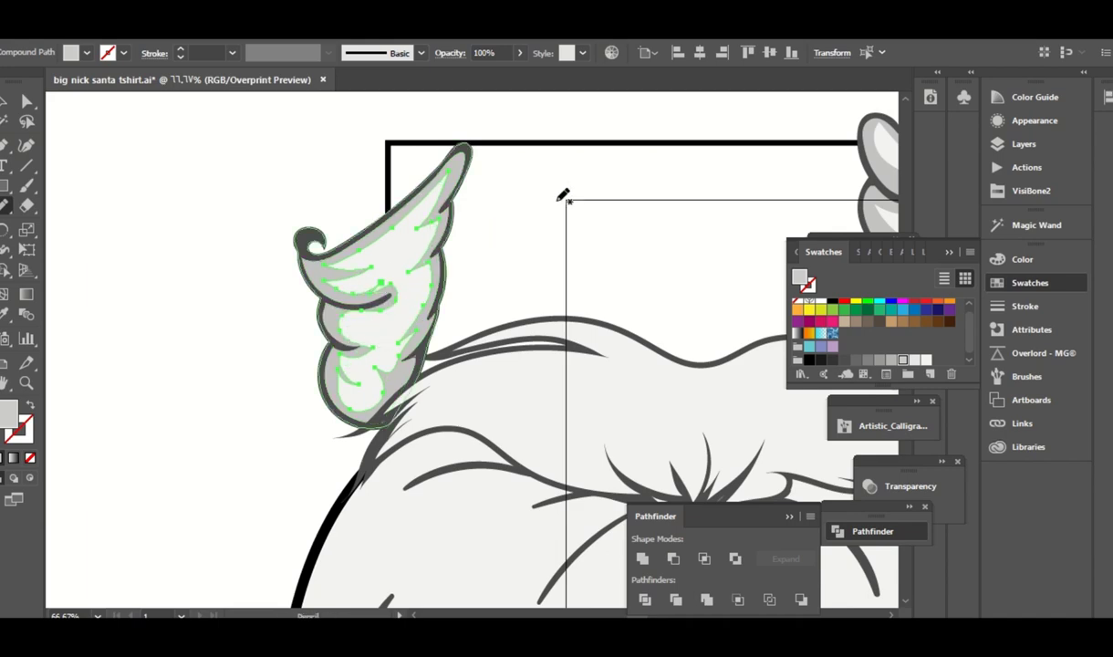
left_click(552, 200)
key("ctrl+minus")
key("ctrl+minus")
key("ctrl+minus")
Fill the beard shape light grey by sampling it with the Eyedropper.
left_click(1027, 167)
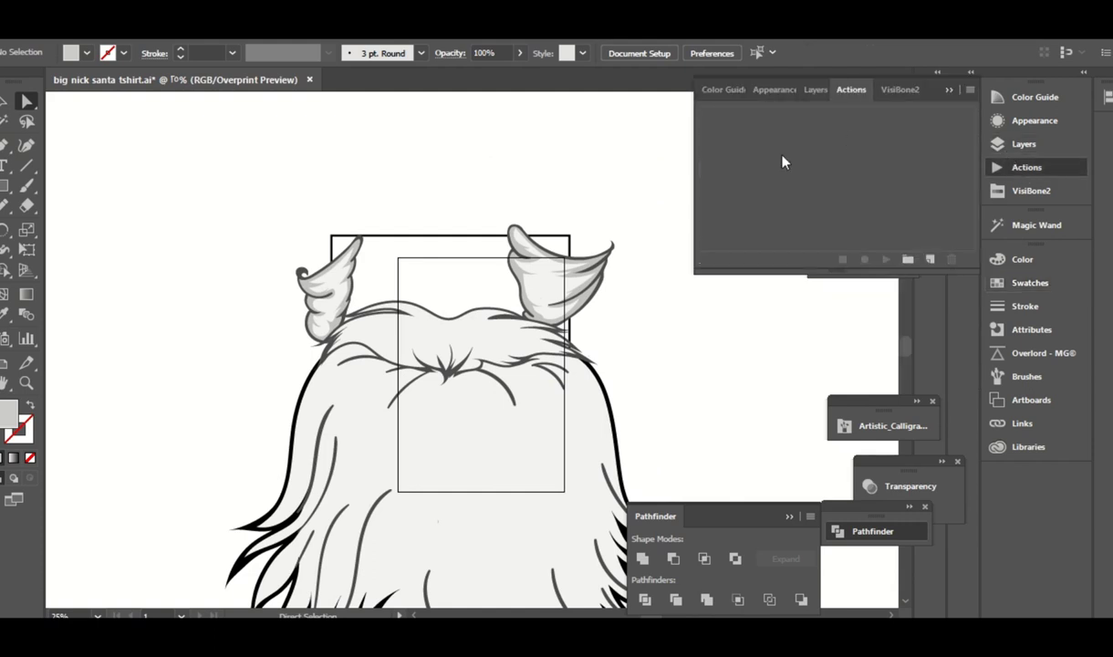
left_click(1024, 143)
left_click(746, 168)
left_click_drag(695, 379, 692, 285)
left_click(559, 372)
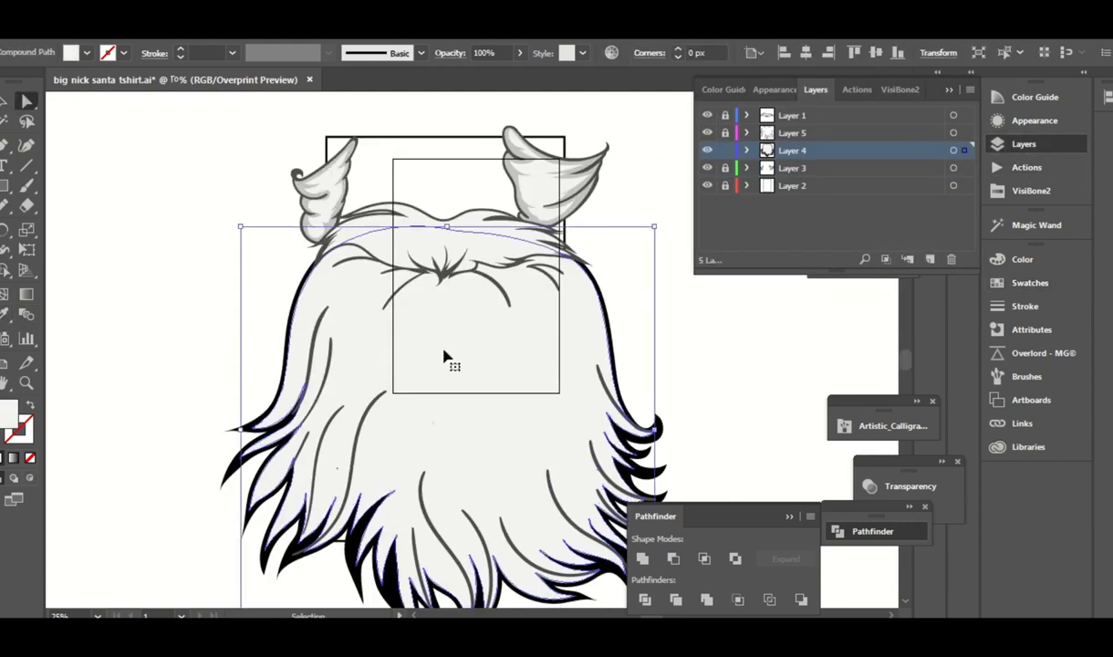
left_click(7, 315)
left_click(301, 174)
left_click(358, 179)
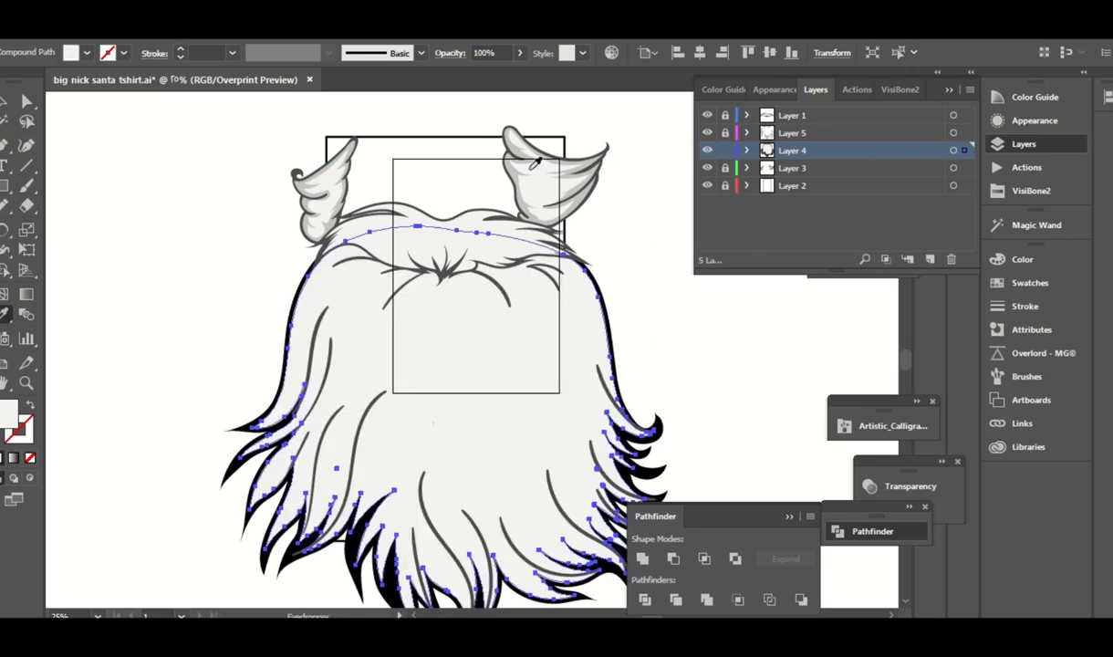
left_click(494, 161)
key("v")
left_click(676, 312)
Zoom in and erase highlight strips along the beard's left edge and top.
scroll(676, 311, "down", 2)
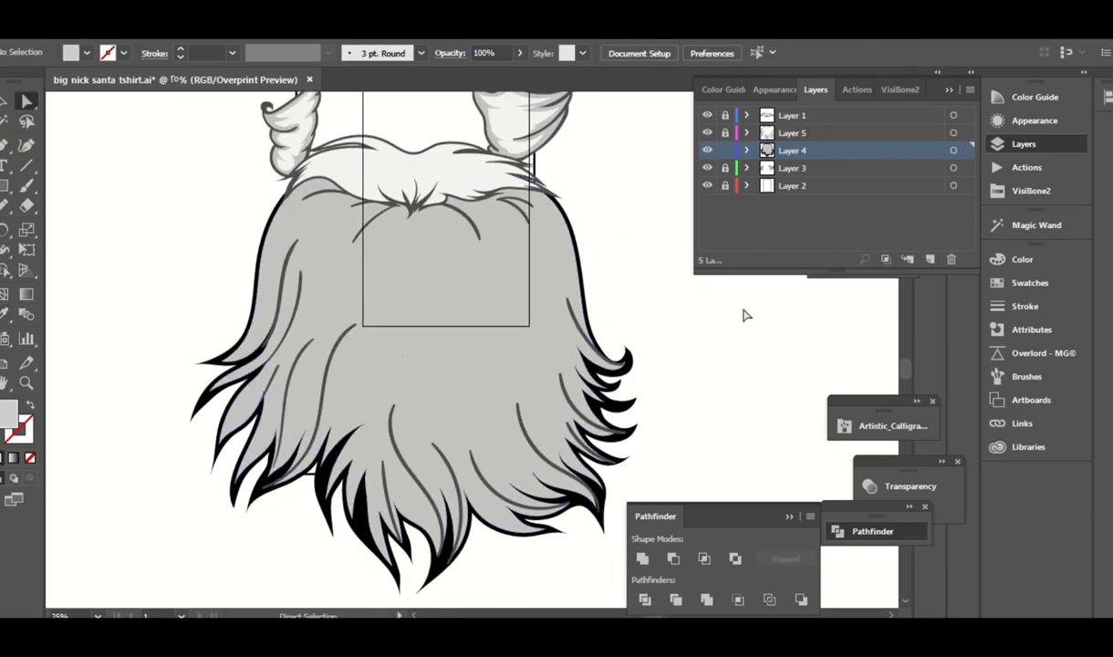
key("ctrl+plus")
key("a")
left_click(549, 286)
key("shift+e")
scroll(210, 302, "up", 2)
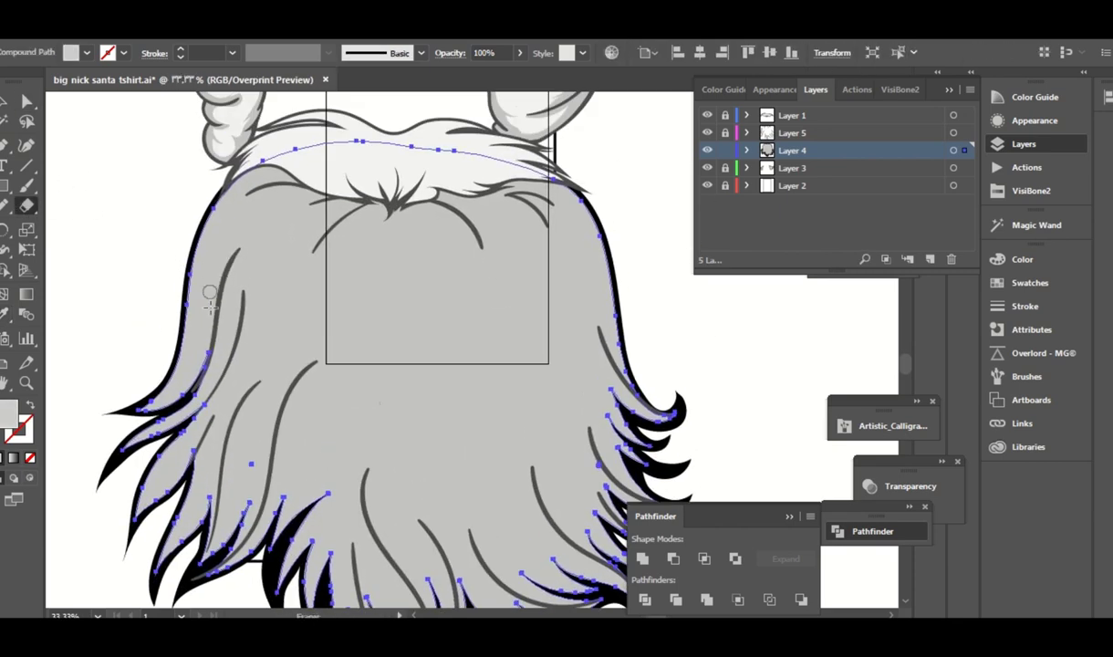
mouse_move(189, 368)
left_mouse_down()
mouse_move(227, 196)
mouse_move(318, 221)
mouse_move(348, 249)
mouse_move(461, 244)
mouse_move(539, 208)
mouse_move(583, 286)
left_mouse_up()
scroll(582, 285, "down", 2)
mouse_move(559, 169)
left_mouse_down()
mouse_move(512, 225)
mouse_move(266, 290)
left_mouse_up()
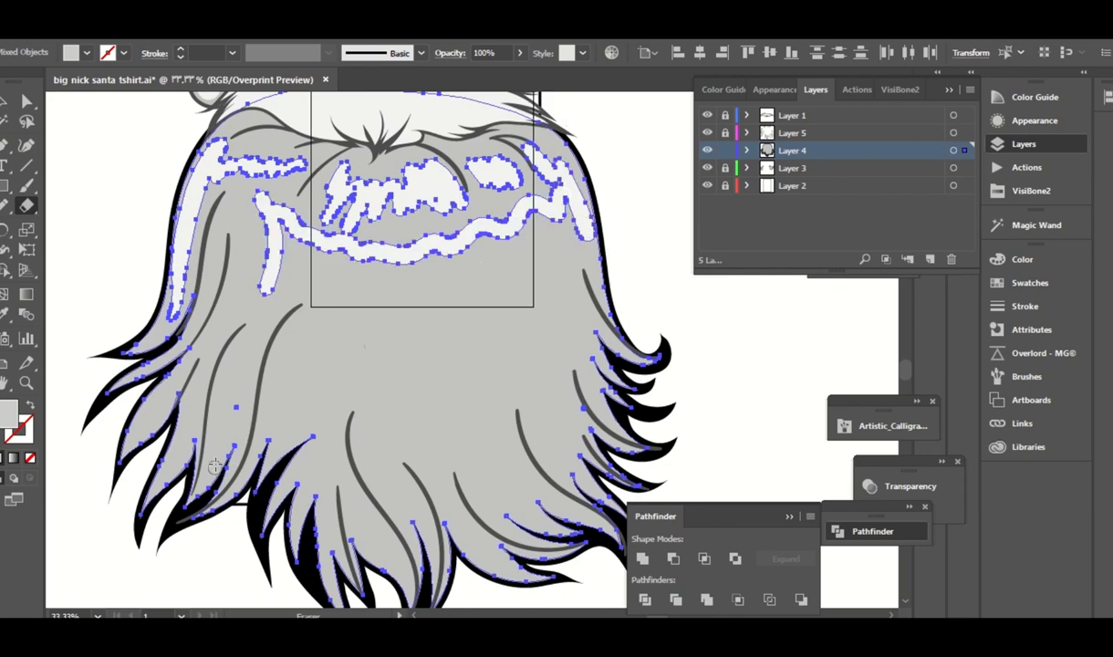
Erase wavy highlights across the beard and down the left and lower-left strands.
left_click_drag(217, 461, 260, 290)
left_click_drag(187, 417, 278, 258)
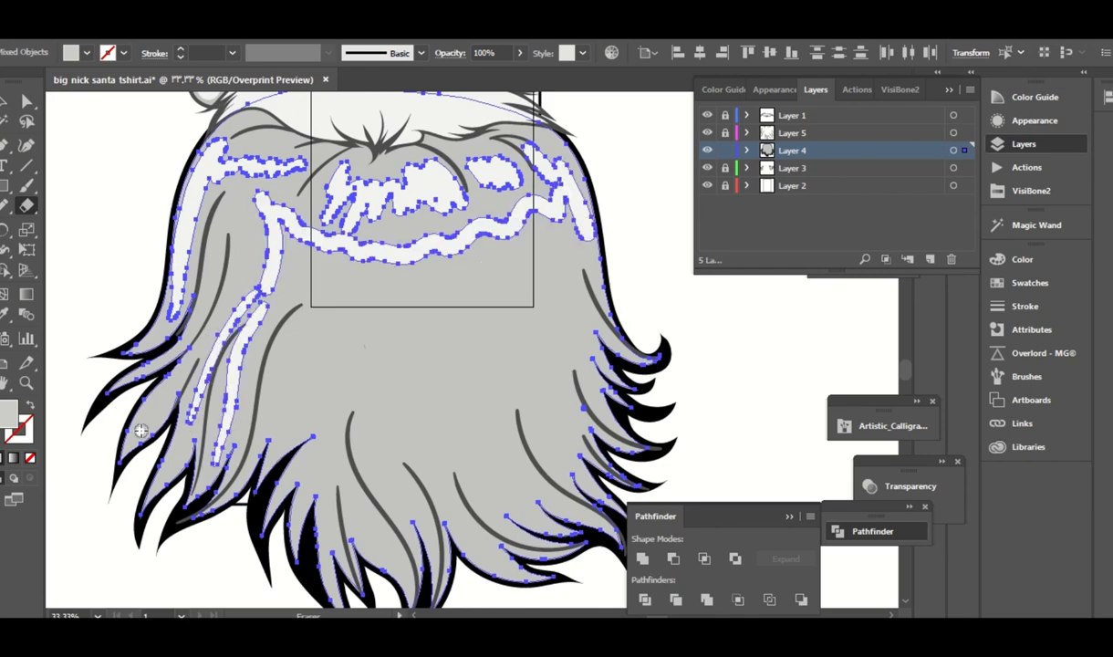
left_click_drag(142, 431, 256, 278)
left_click_drag(168, 351, 144, 358)
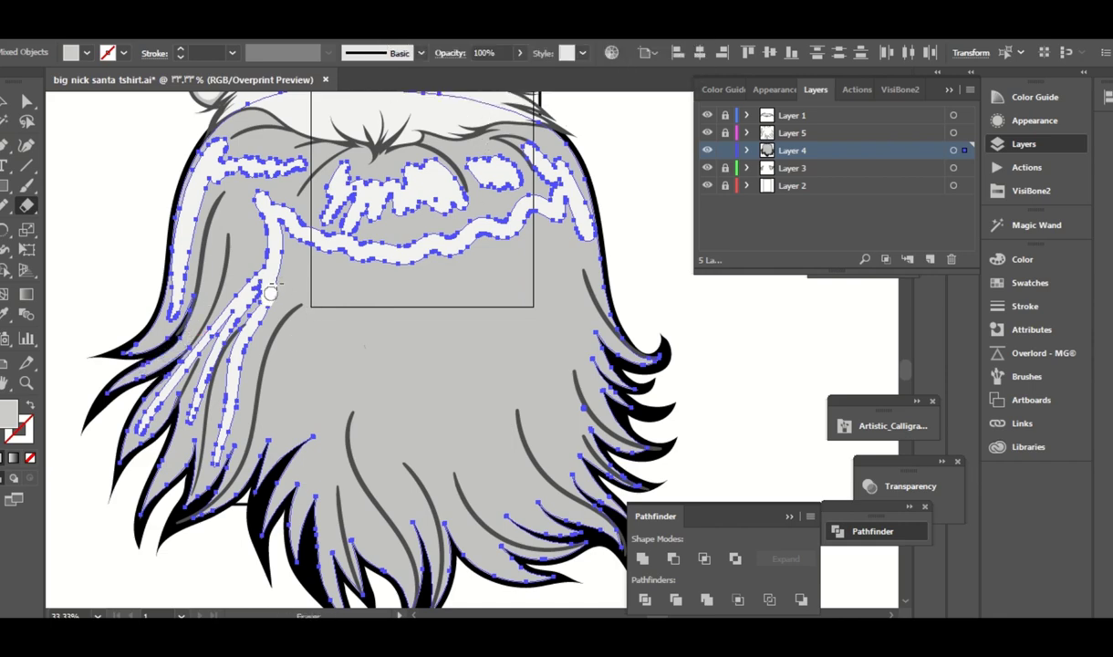
mouse_move(271, 292)
left_mouse_down()
mouse_move(315, 303)
mouse_move(287, 428)
left_mouse_up()
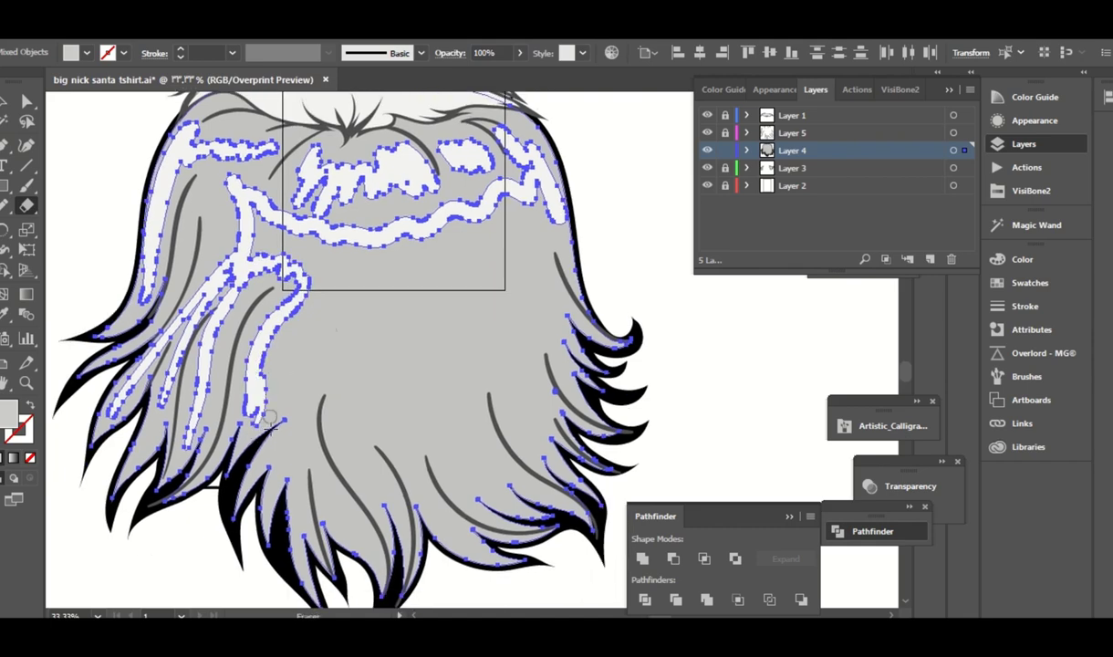
mouse_move(286, 401)
left_mouse_down()
mouse_move(299, 522)
mouse_move(288, 303)
left_mouse_up()
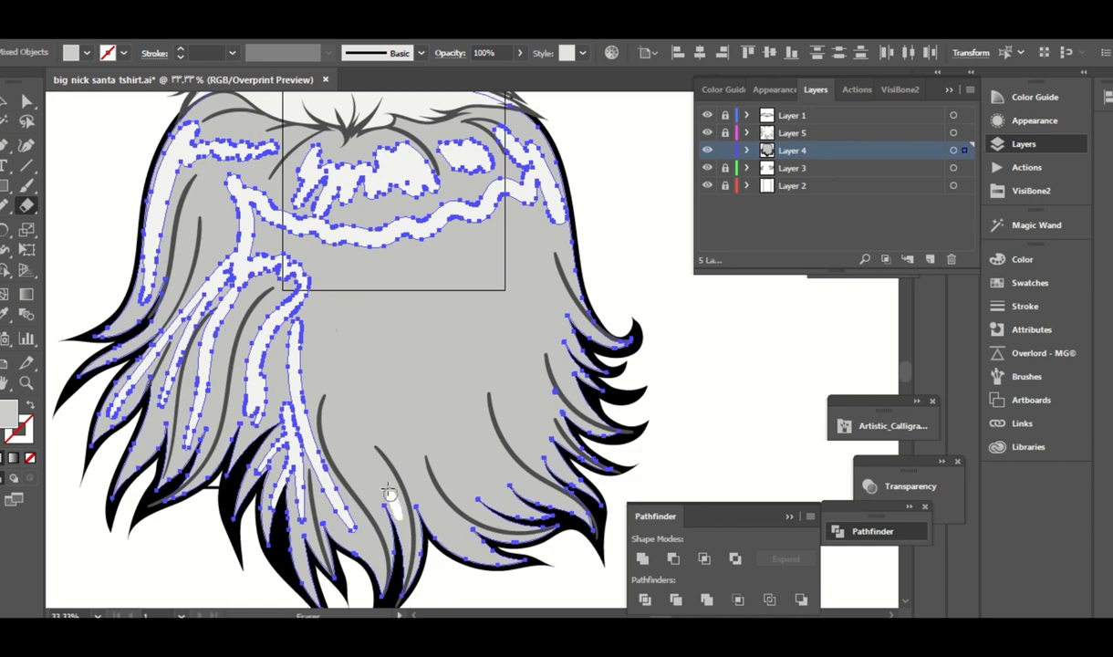
Erase highlights on the central and lower-right strands and up the beard's right edge.
left_click_drag(388, 493, 354, 343)
mouse_move(396, 402)
left_mouse_down()
mouse_move(446, 522)
mouse_move(422, 415)
left_mouse_up()
left_click_drag(488, 488, 447, 411)
mouse_move(525, 475)
left_mouse_down()
mouse_move(477, 397)
mouse_move(550, 459)
left_mouse_up()
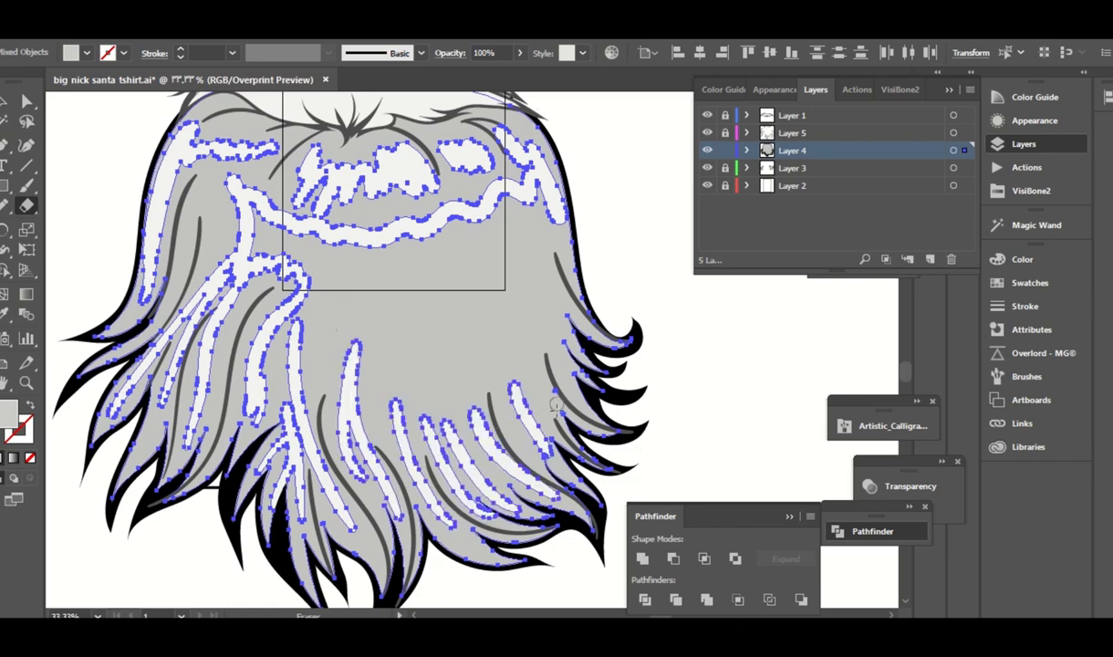
left_click_drag(556, 404, 507, 192)
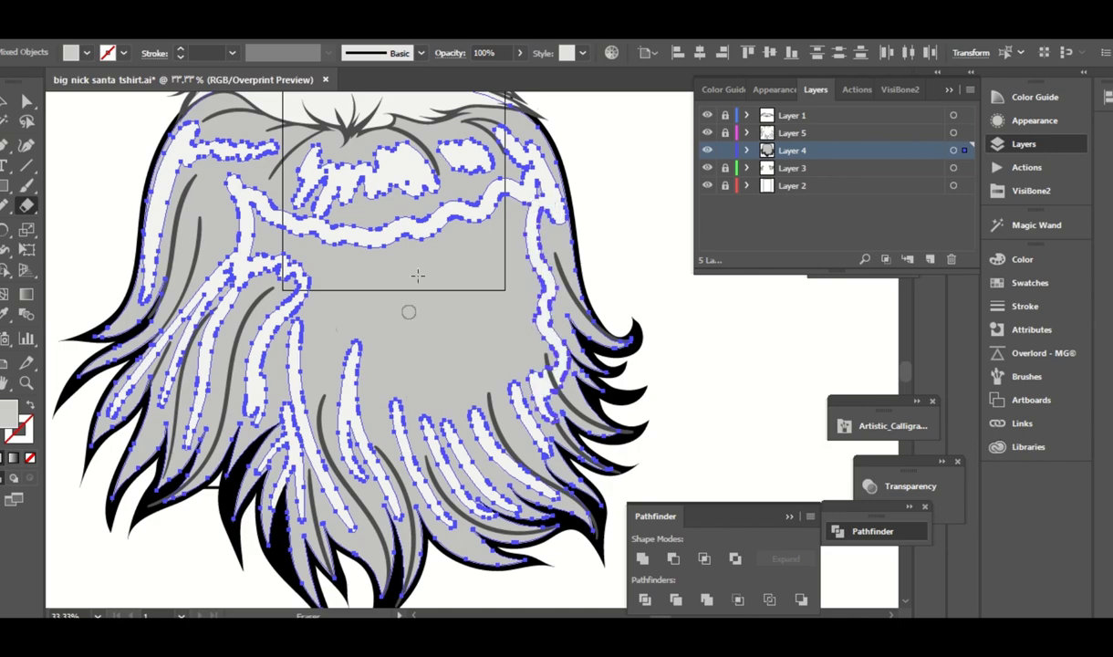
Reselect the beard's right hair path and erase a diagonal streak across the lower beard.
key("a")
left_click(527, 206)
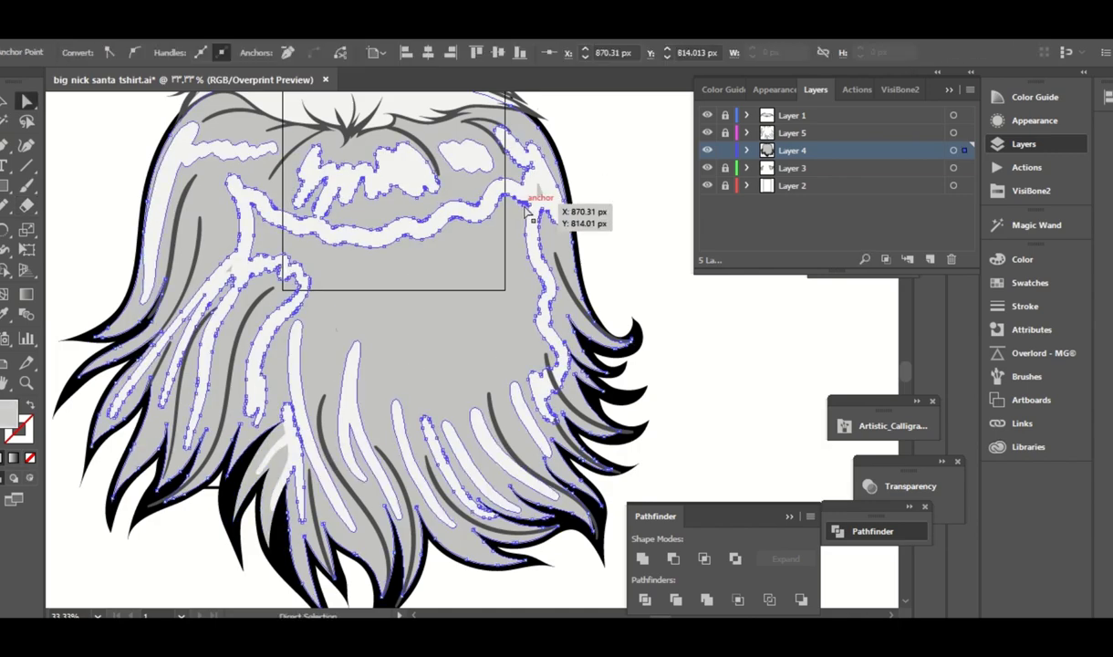
left_click(638, 179)
left_click(534, 187)
left_click(28, 208)
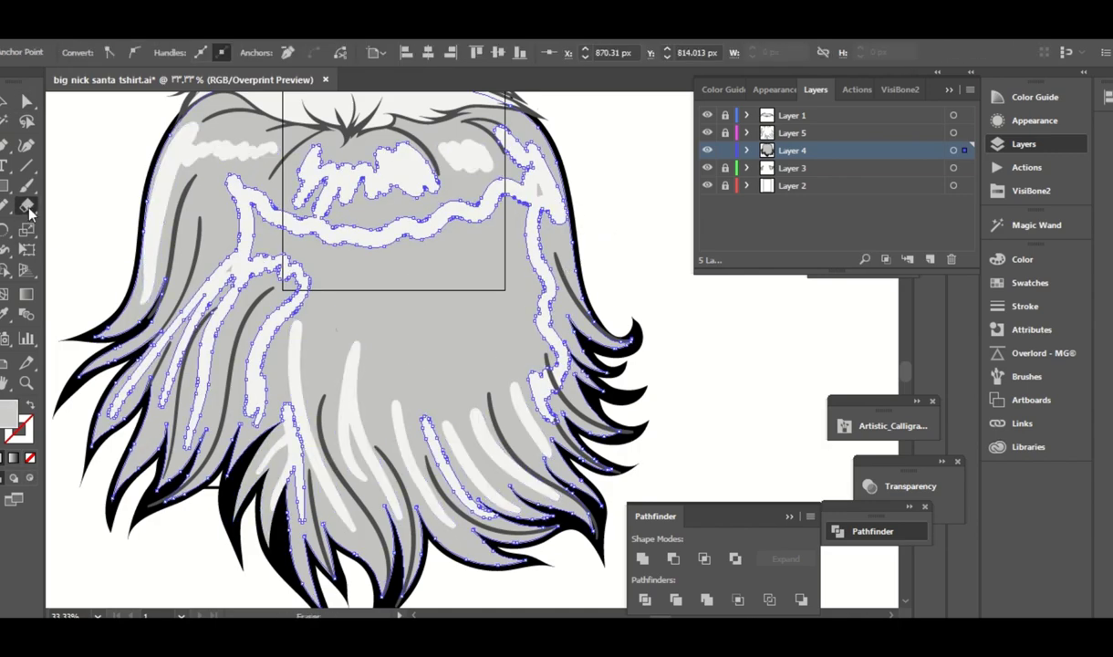
mouse_move(461, 457)
left_mouse_down()
mouse_move(434, 399)
mouse_move(534, 384)
left_mouse_up()
Adjust the selection among the beard paths until the whole beard shape is selected.
key("a")
left_click(607, 265)
left_click(565, 260)
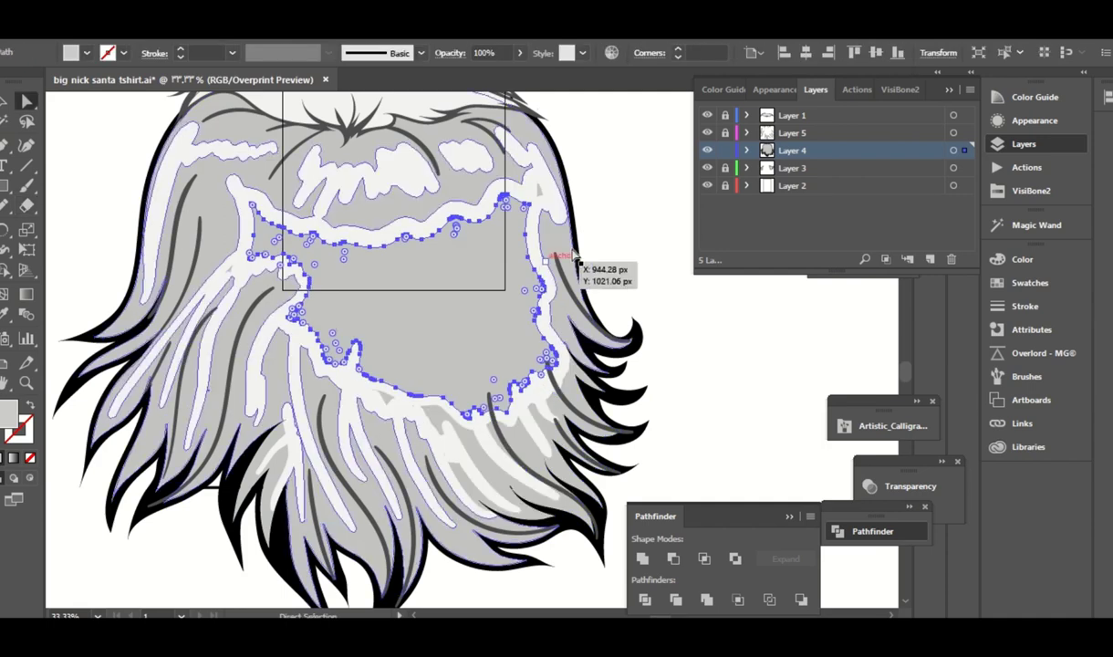
left_click(614, 206)
left_click(397, 389)
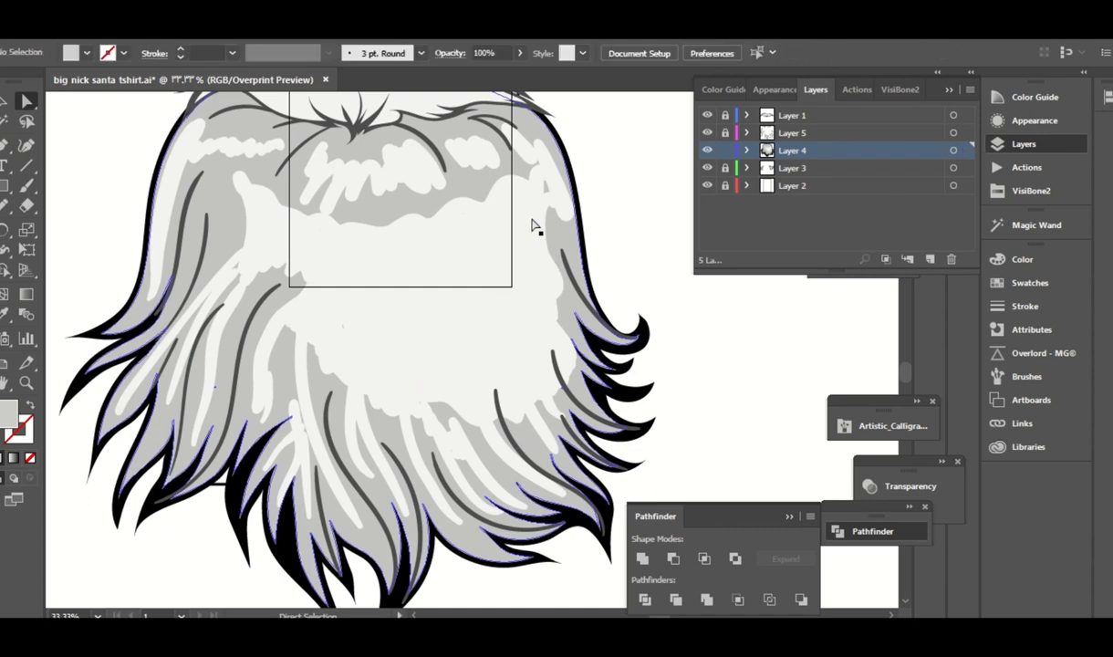
left_click(573, 187)
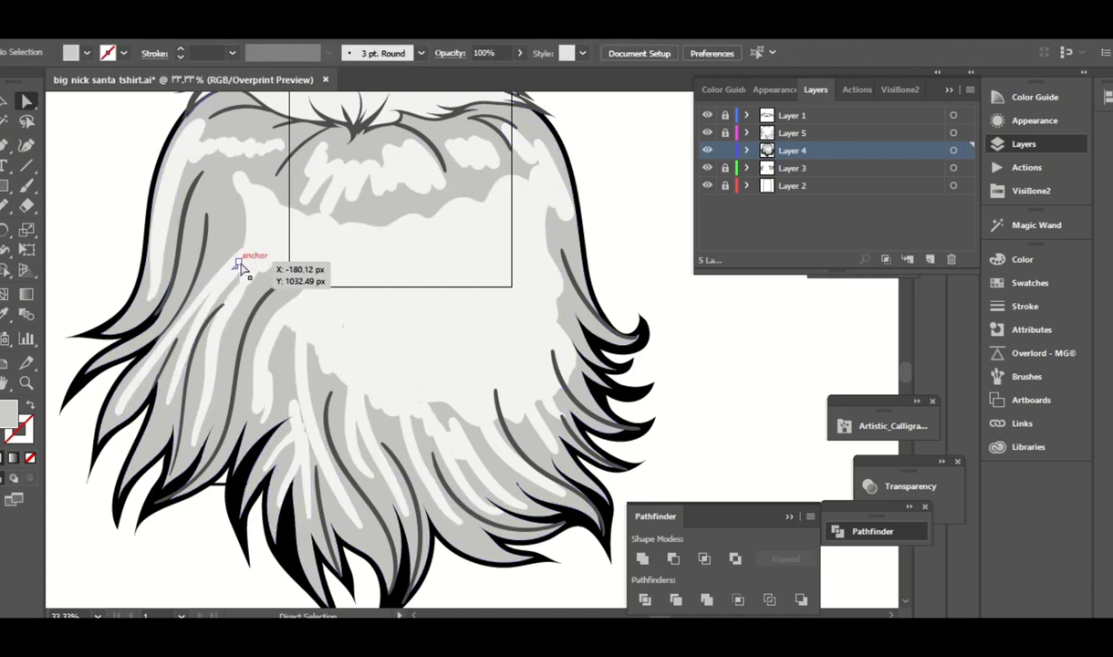
left_click(319, 249)
Erase a broad area across the lower middle of the beard.
key("shift+e")
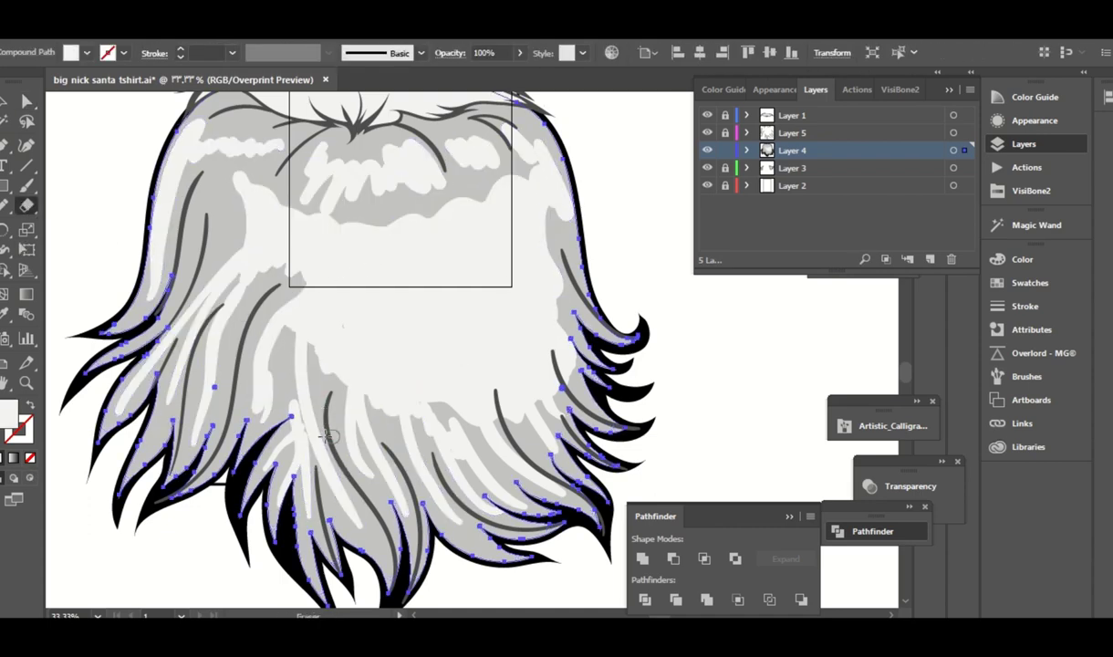
key("a")
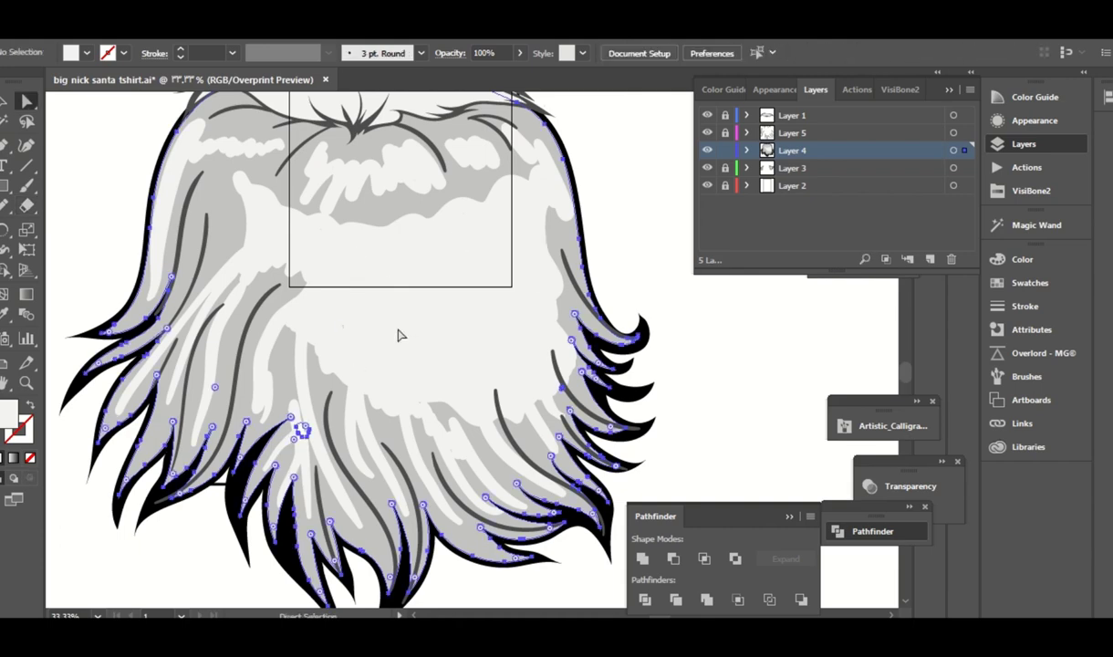
left_click(315, 363)
left_click(659, 312)
left_click(319, 391)
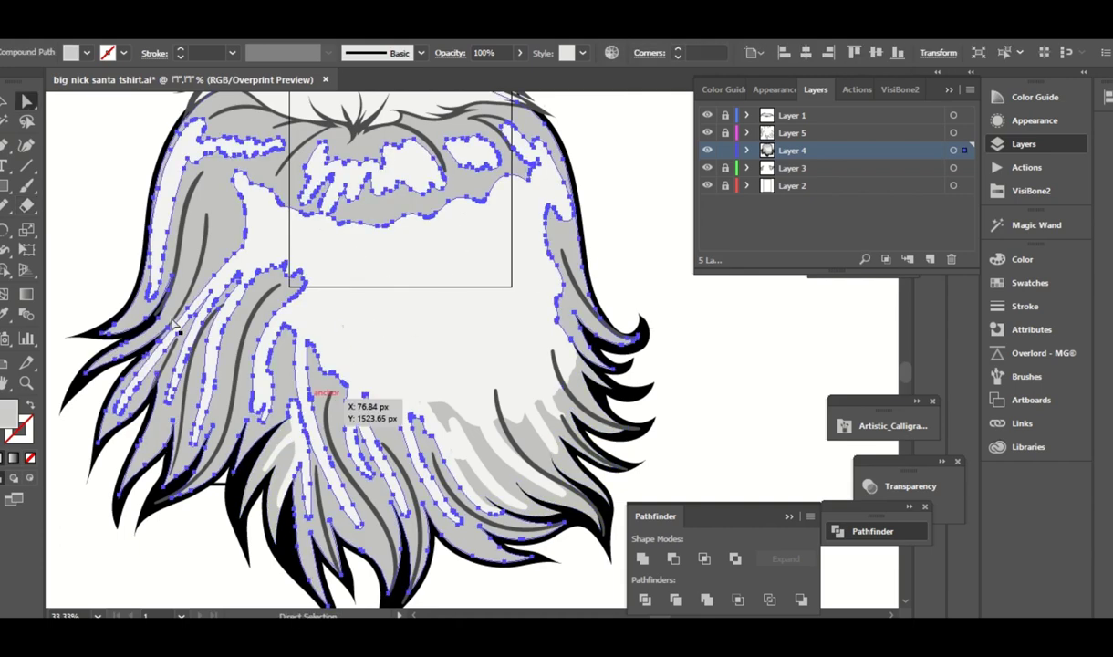
key("shift+e")
left_click_drag(301, 329, 527, 575)
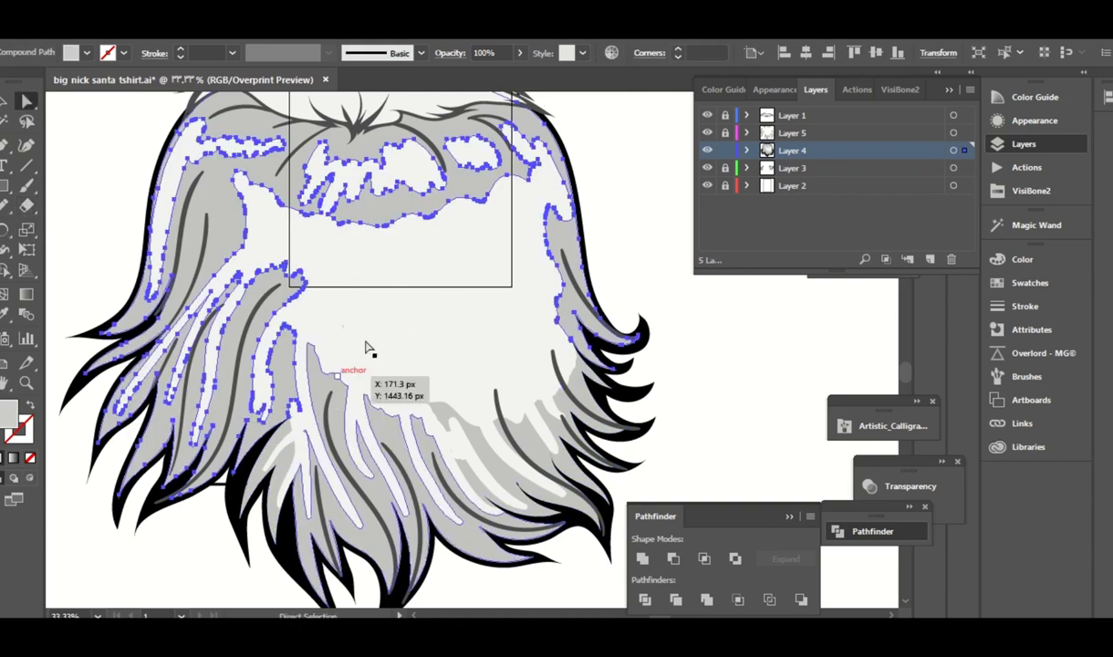
key("n")
scroll(351, 360, "up", 2)
scroll(261, 373, "down", 1)
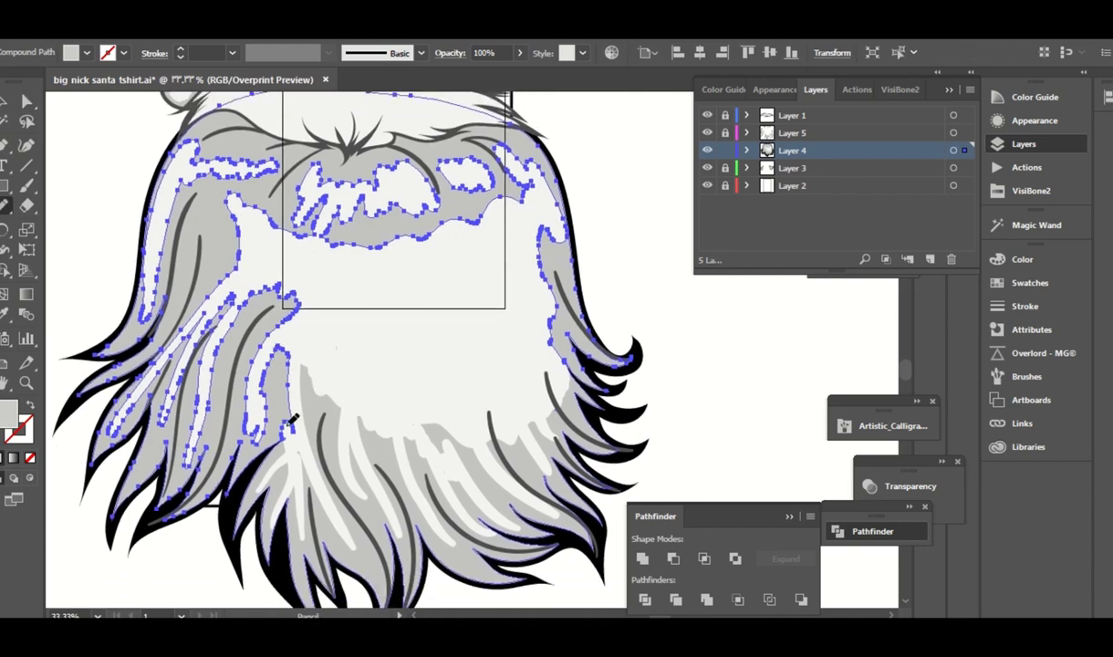
Redraw the beard's left edges and stretch the lower grey strand up into the beard.
left_click_drag(270, 424, 280, 426)
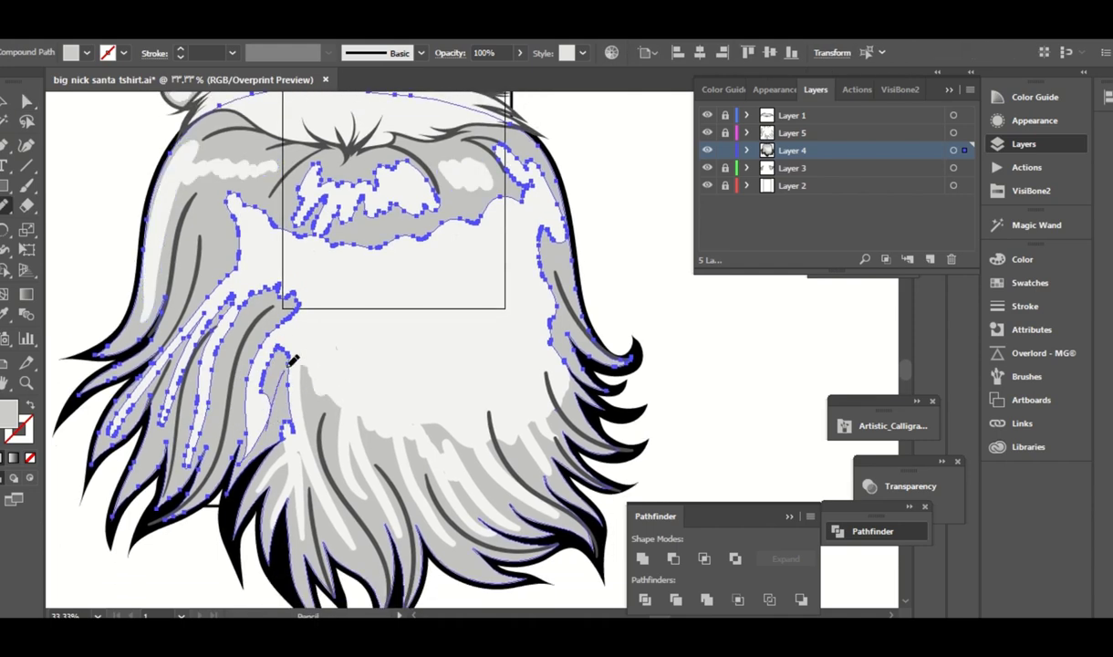
left_click_drag(293, 360, 312, 330)
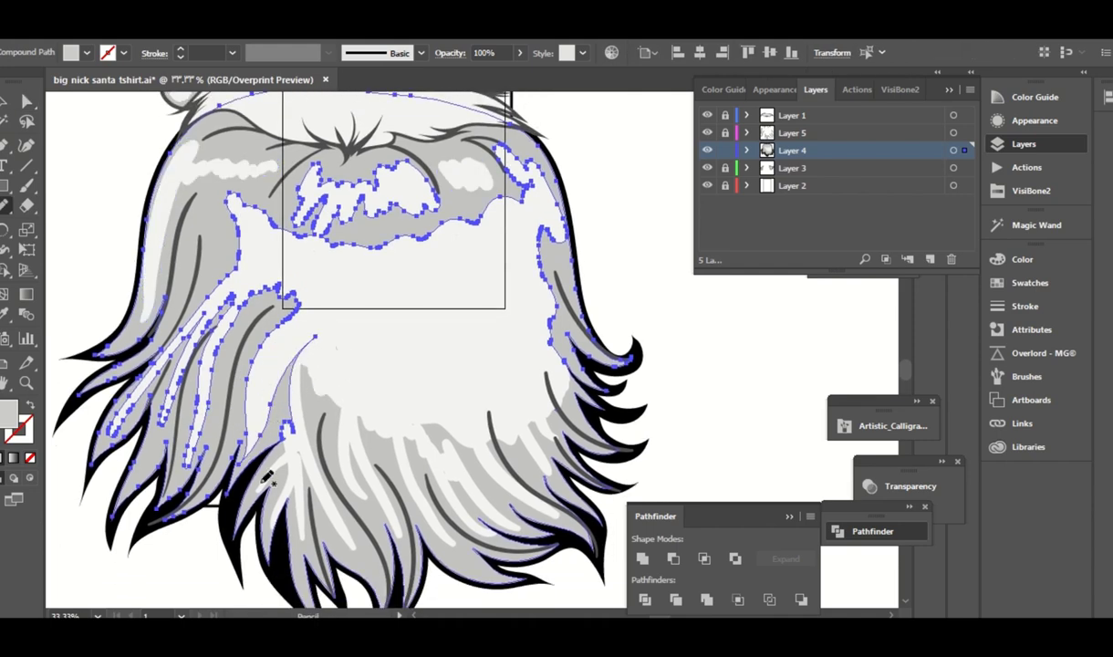
left_click_drag(285, 424, 286, 425)
left_click(298, 402, "ctrl")
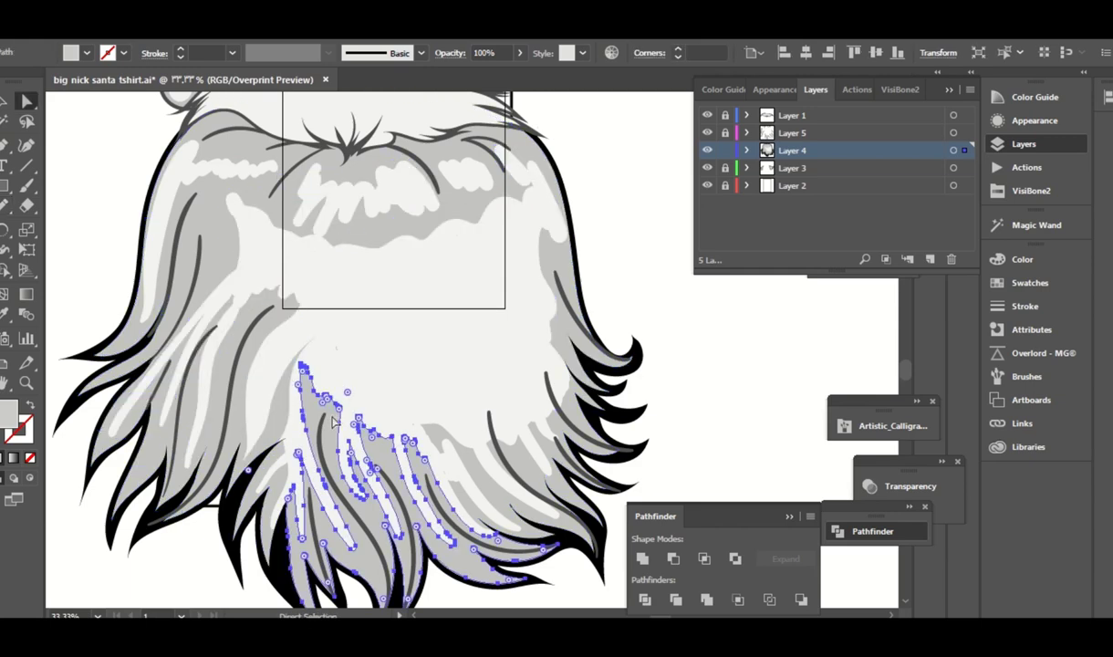
scroll(334, 499, "up", 1)
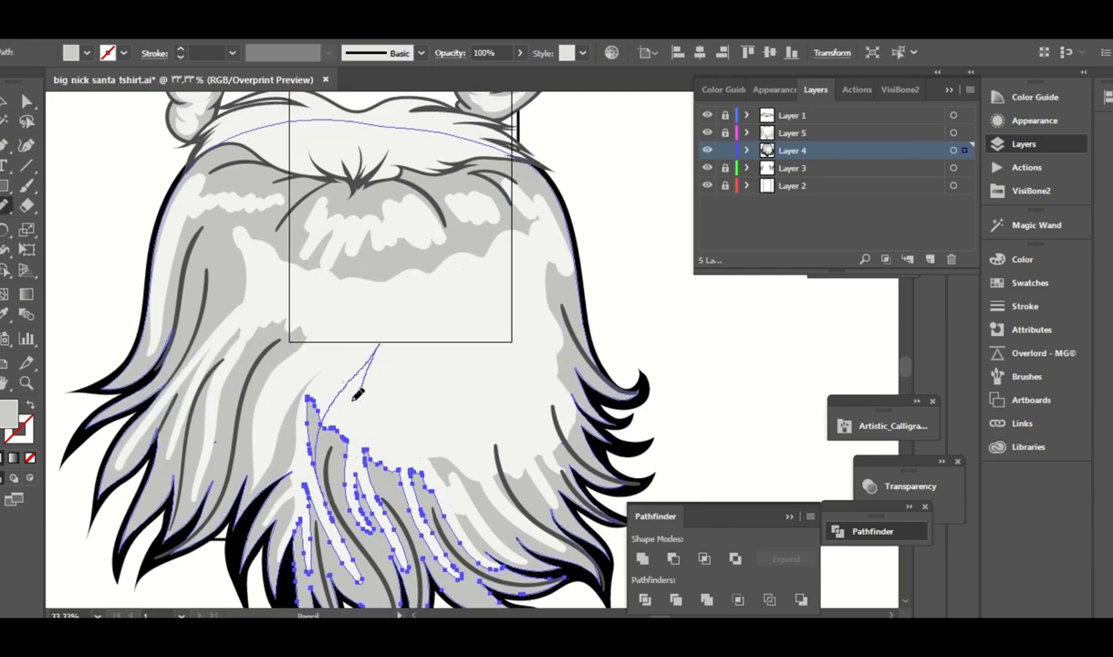
left_click_drag(385, 293, 386, 293)
Redraw the grey strands in the lower middle of the beard.
scroll(346, 365, "down", 3)
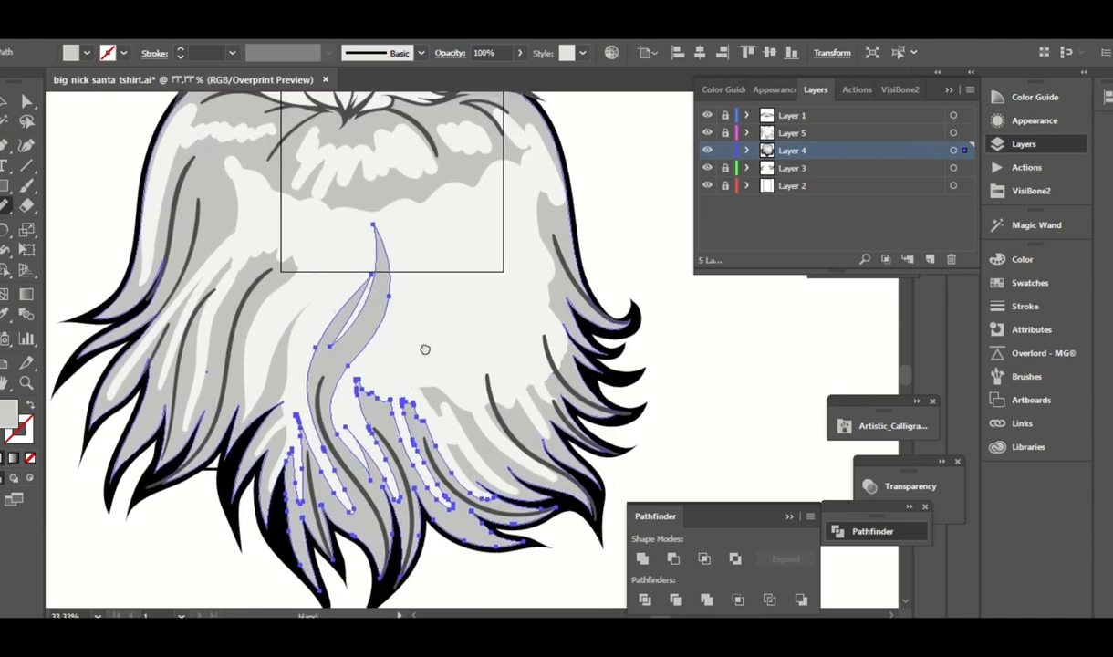
scroll(426, 349, "up", 1)
scroll(365, 411, "left", 2)
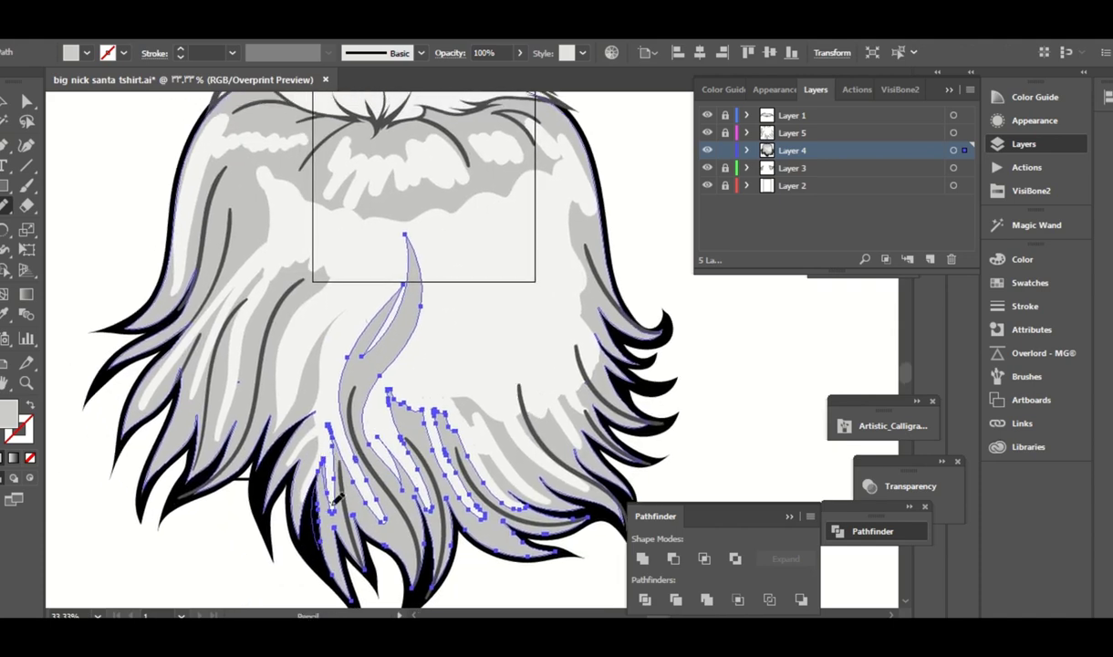
left_click_drag(336, 456, 348, 512)
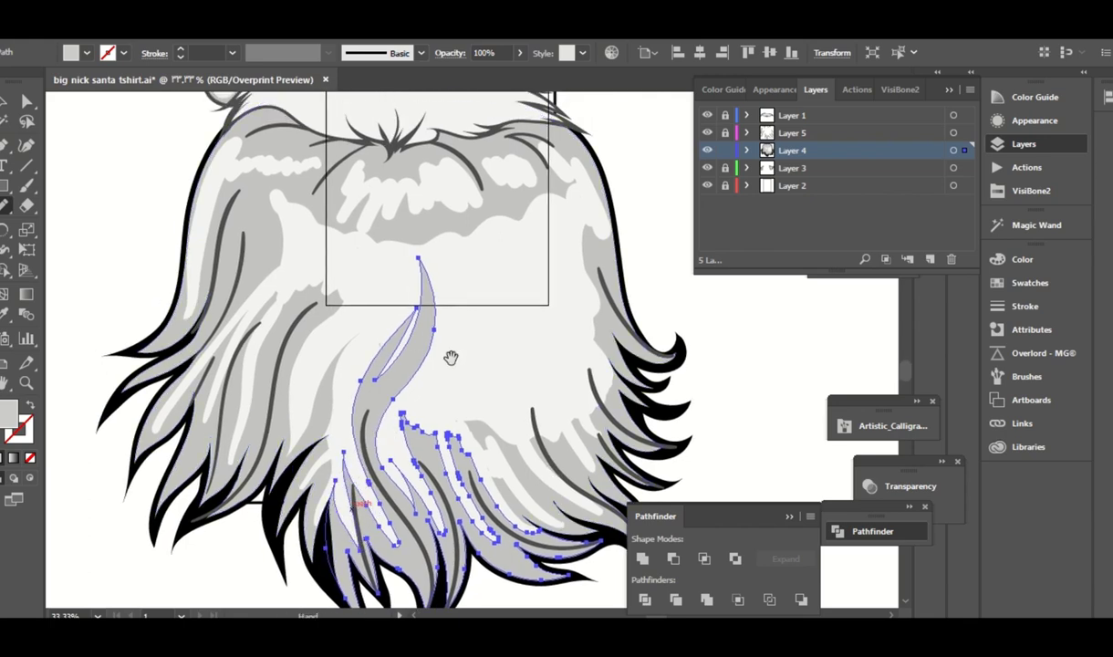
mouse_move(430, 342)
left_mouse_down()
mouse_move(418, 388)
mouse_move(401, 374)
left_mouse_up()
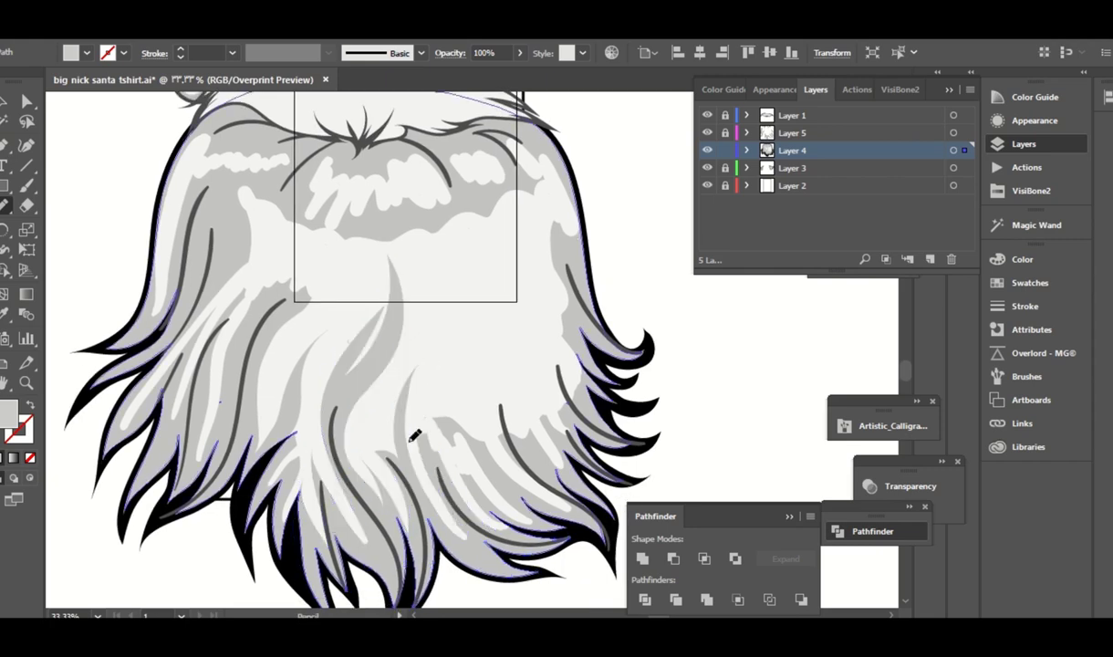
left_click_drag(429, 438, 403, 405)
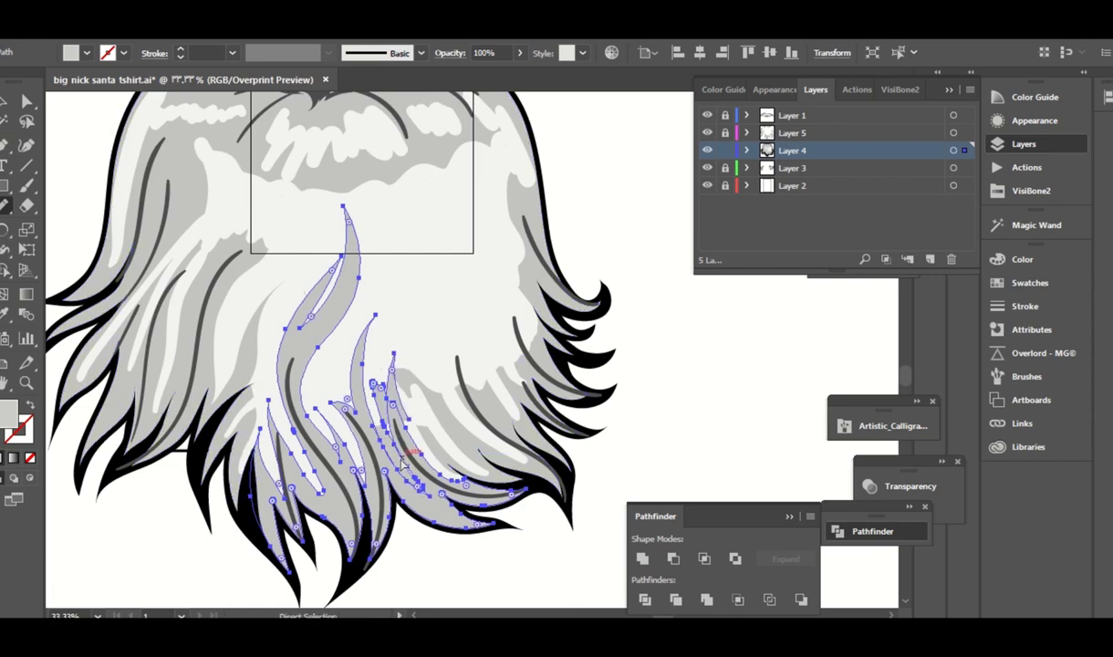
key("a")
left_click_drag(406, 460, 397, 385)
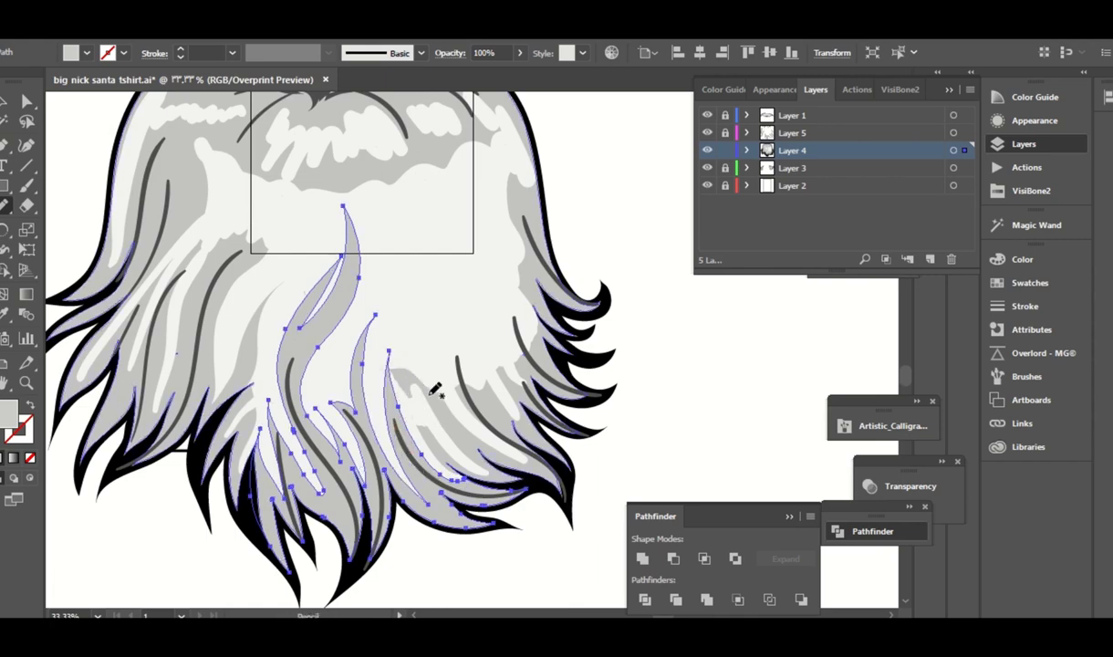
scroll(467, 382, "up", 4)
scroll(405, 368, "left", 5)
Reshape the grey shading strands on the beard's upper-left and left side.
left_click(489, 325, "ctrl")
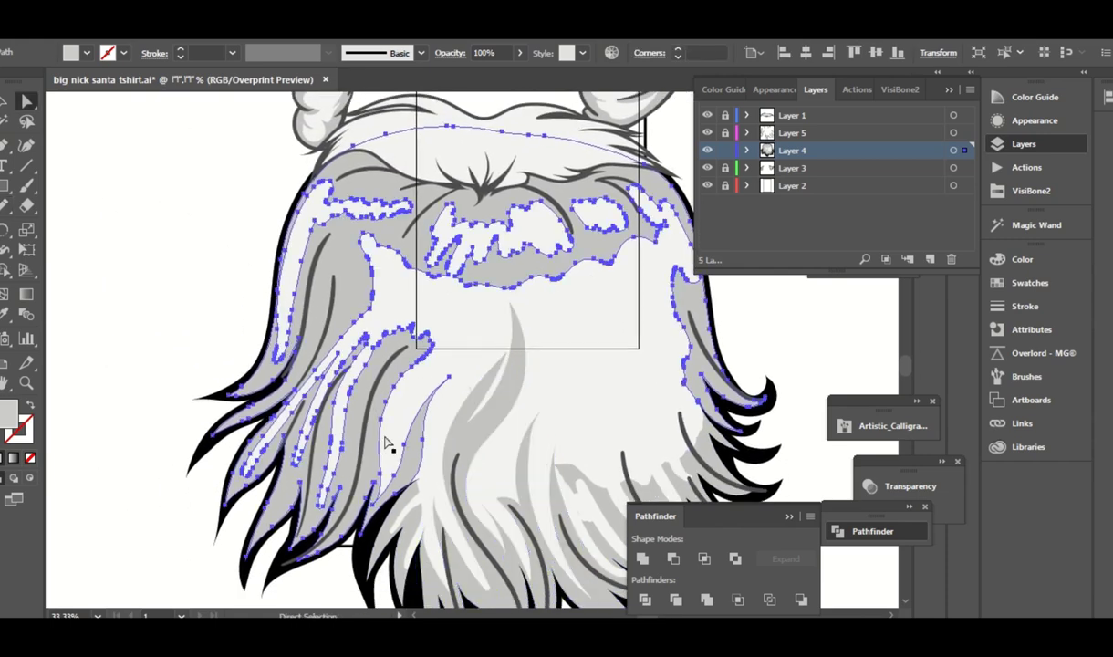
scroll(362, 479, "up", 1)
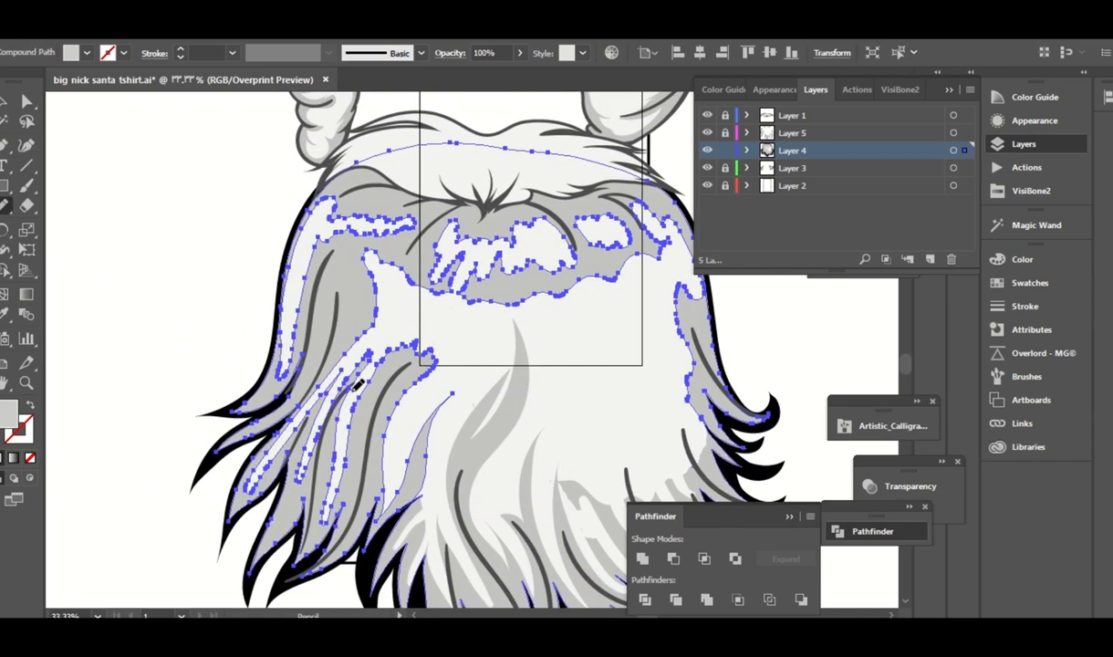
left_click_drag(357, 387, 339, 431)
left_click_drag(320, 527, 330, 475)
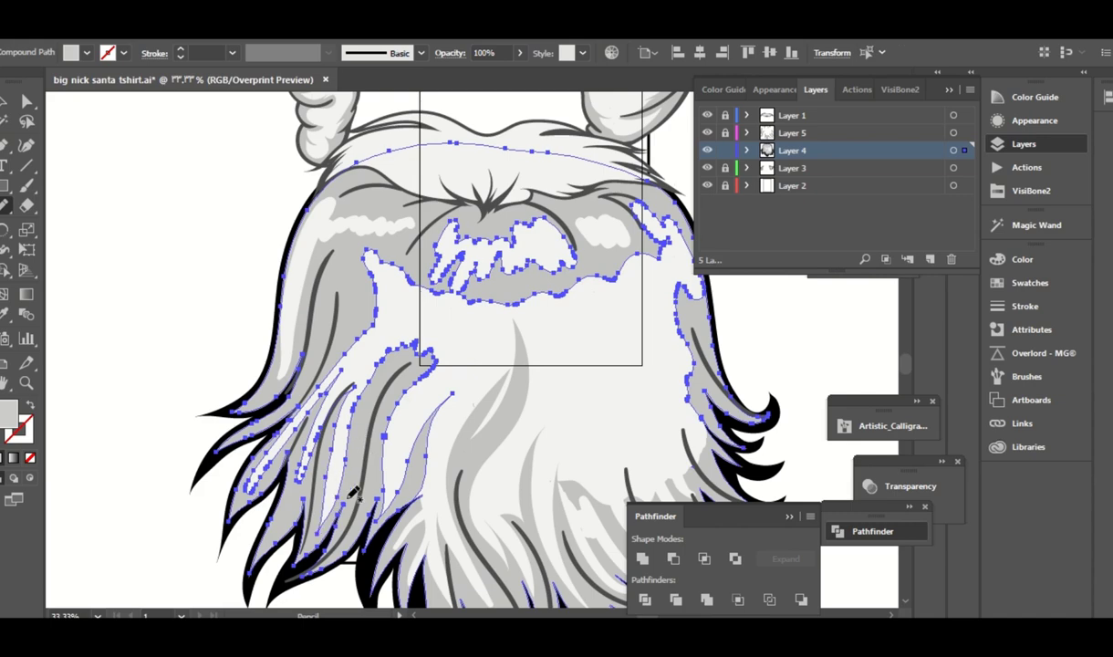
scroll(339, 518, "up", 1)
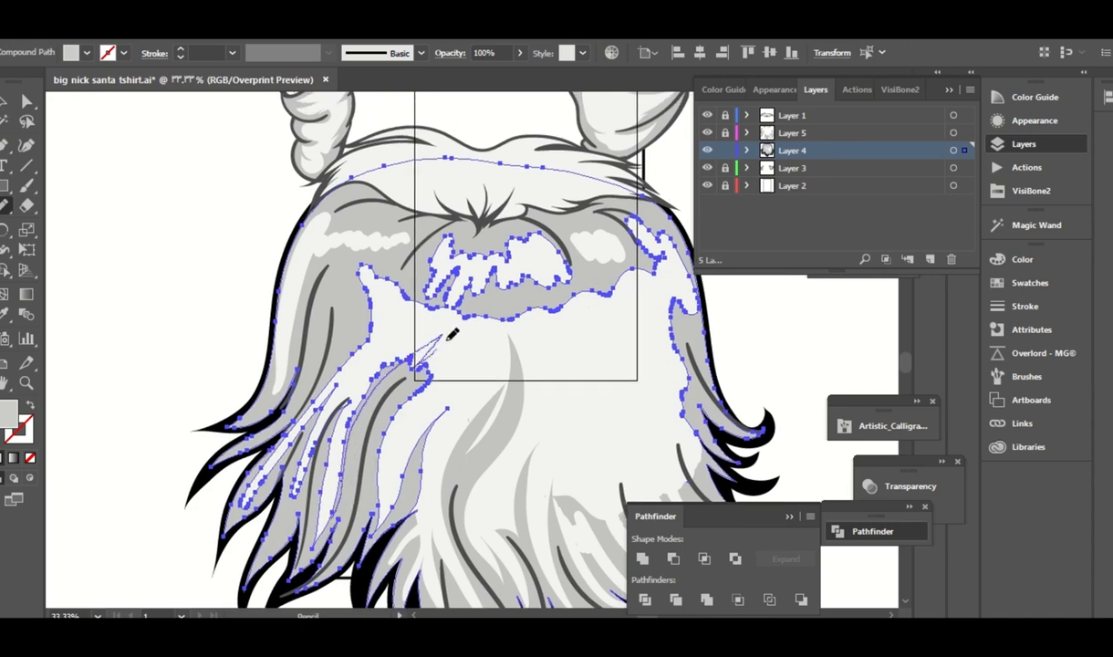
mouse_move(431, 344)
left_mouse_down()
mouse_move(422, 375)
mouse_move(451, 341)
mouse_move(418, 374)
left_mouse_up()
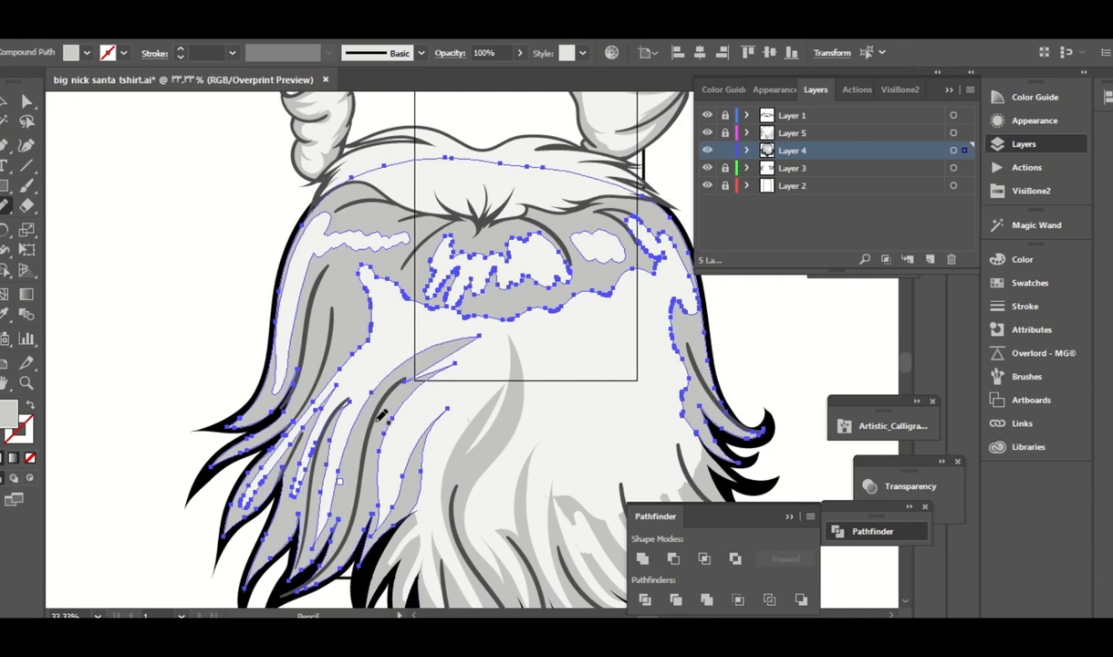
Add a narrow grey strand low in the beard and reselect the grey shading path.
scroll(381, 416, "down", 2)
scroll(382, 415, "down", 2)
left_click_drag(382, 408, 372, 434)
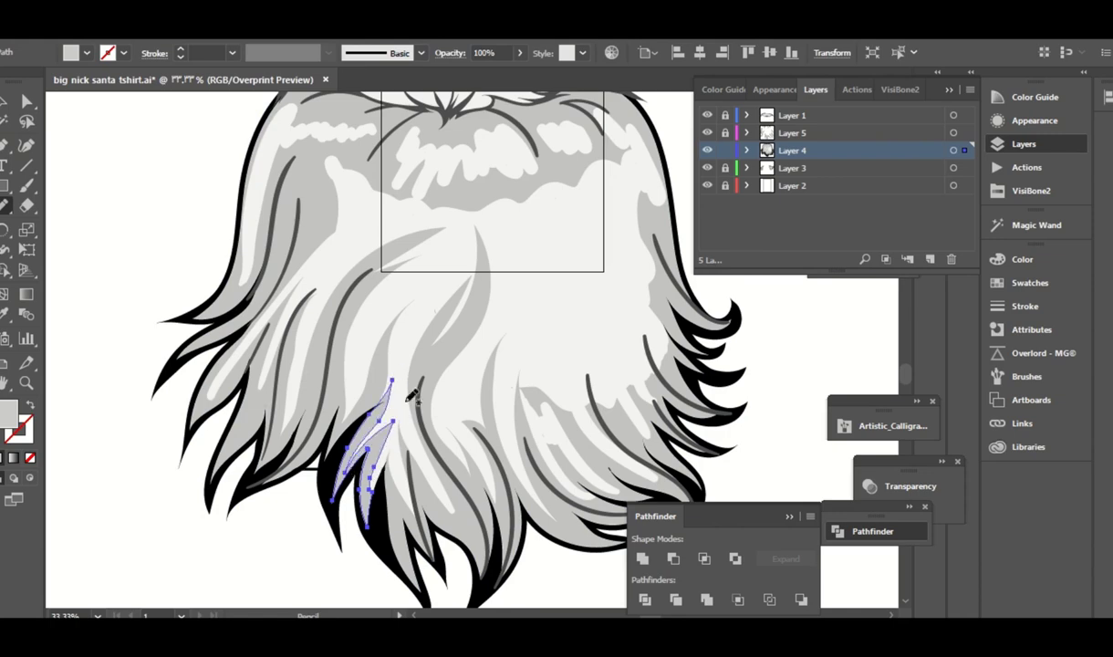
scroll(365, 392, "right", 2)
scroll(316, 375, "right", 1)
left_click_drag(316, 375, 412, 466)
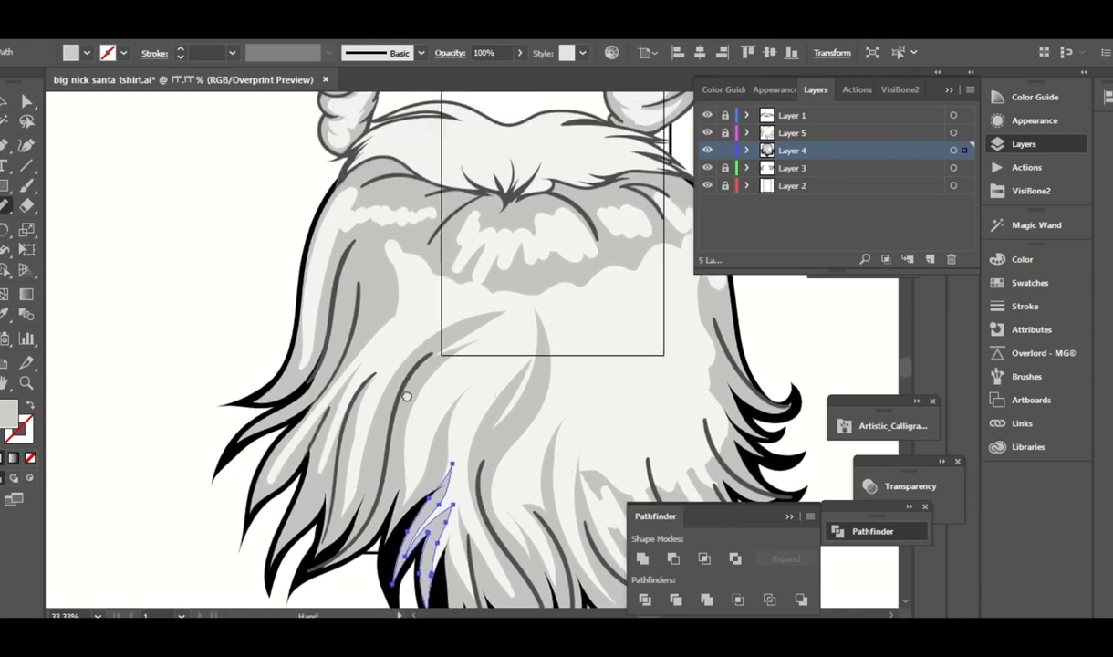
left_click(360, 408, "ctrl")
left_click(359, 409, "shift")
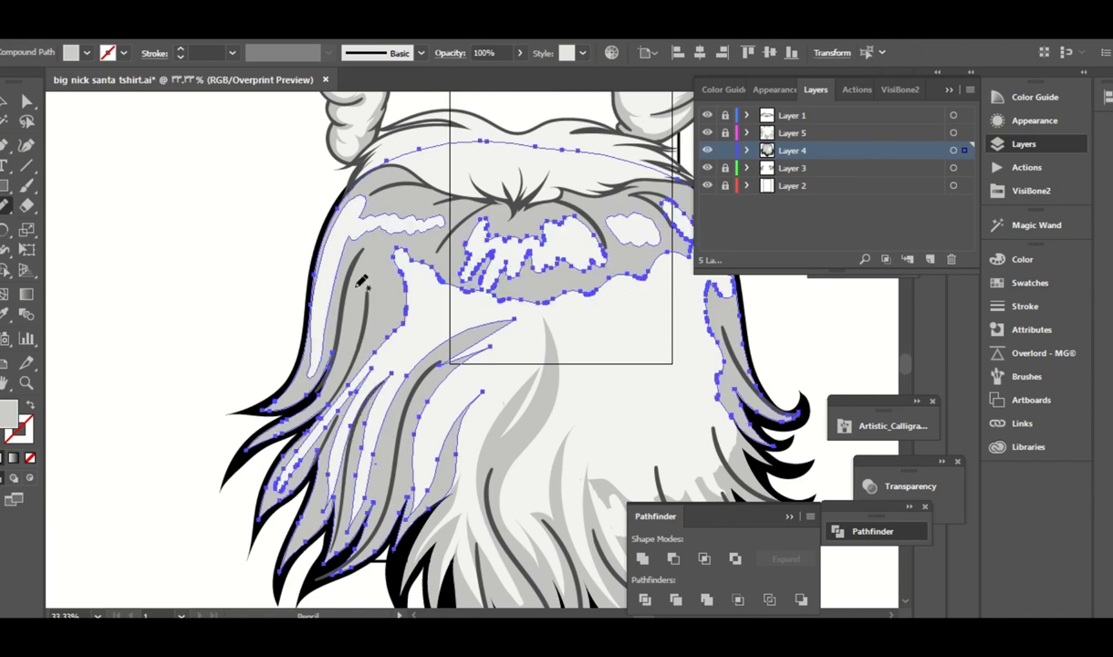
scroll(345, 464, "up", 3)
scroll(338, 445, "down", 2)
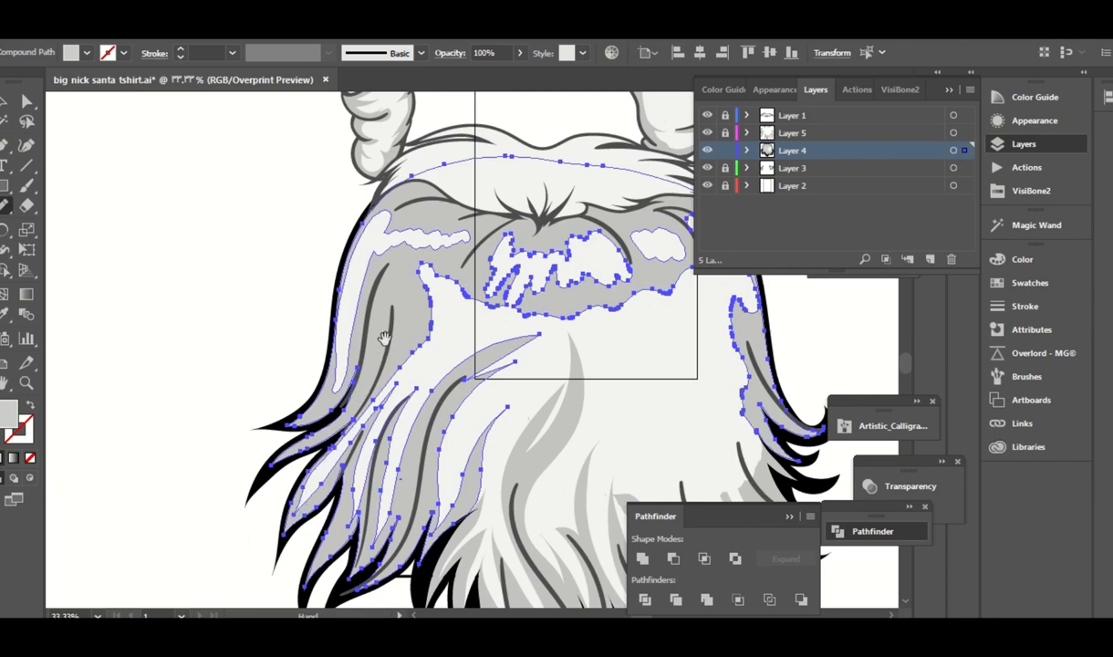
scroll(352, 429, "up", 3)
Redraw the top grey patch's edges into sharper spikes.
left_click_drag(396, 363, 473, 310)
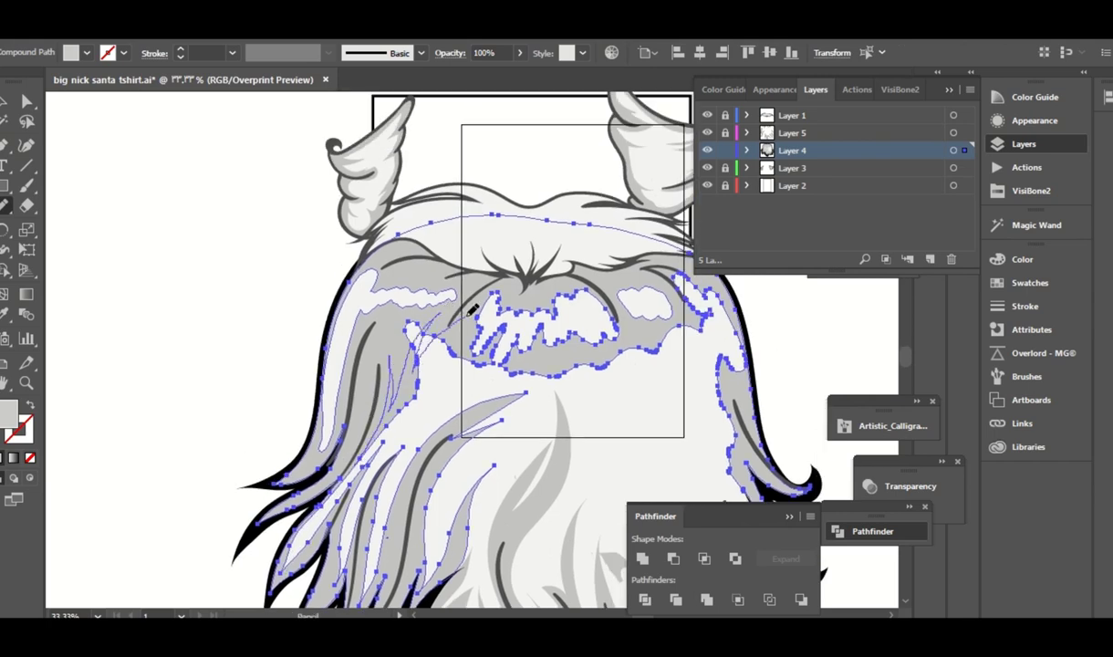
left_click_drag(454, 354, 369, 388)
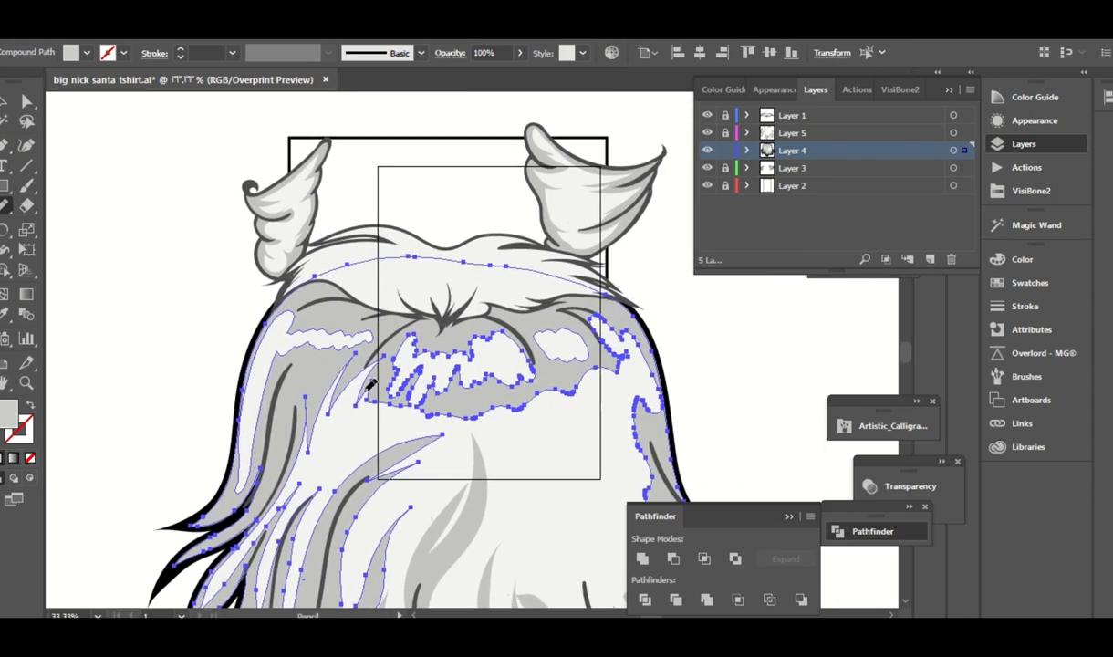
mouse_move(444, 381)
left_mouse_down()
mouse_move(416, 353)
mouse_move(387, 392)
left_mouse_up()
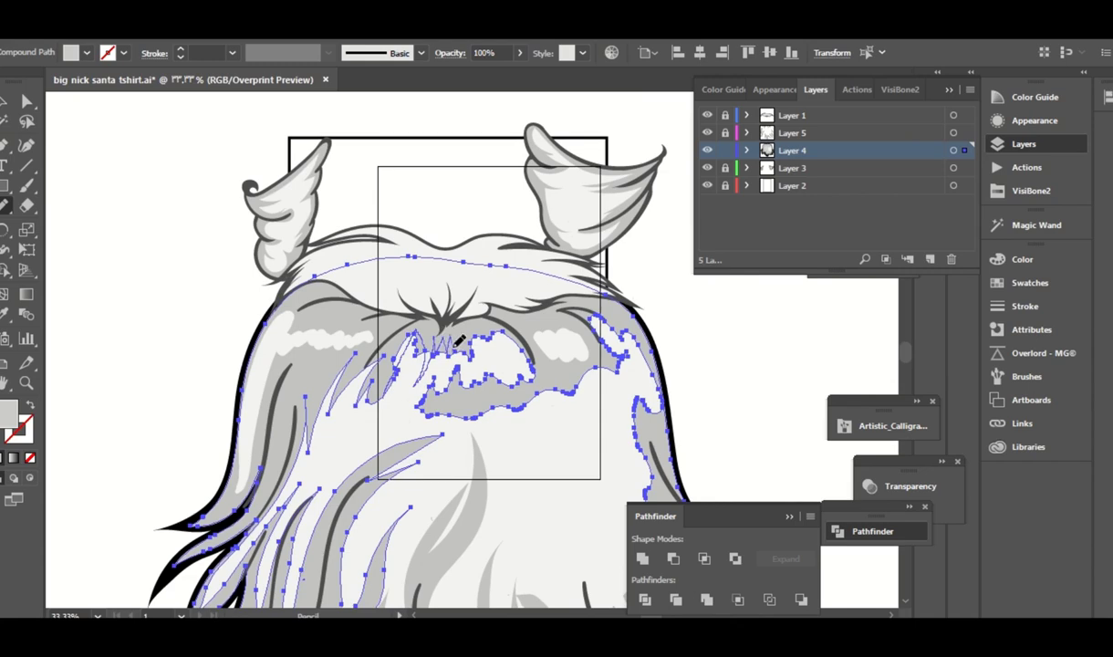
left_click_drag(457, 344, 506, 287)
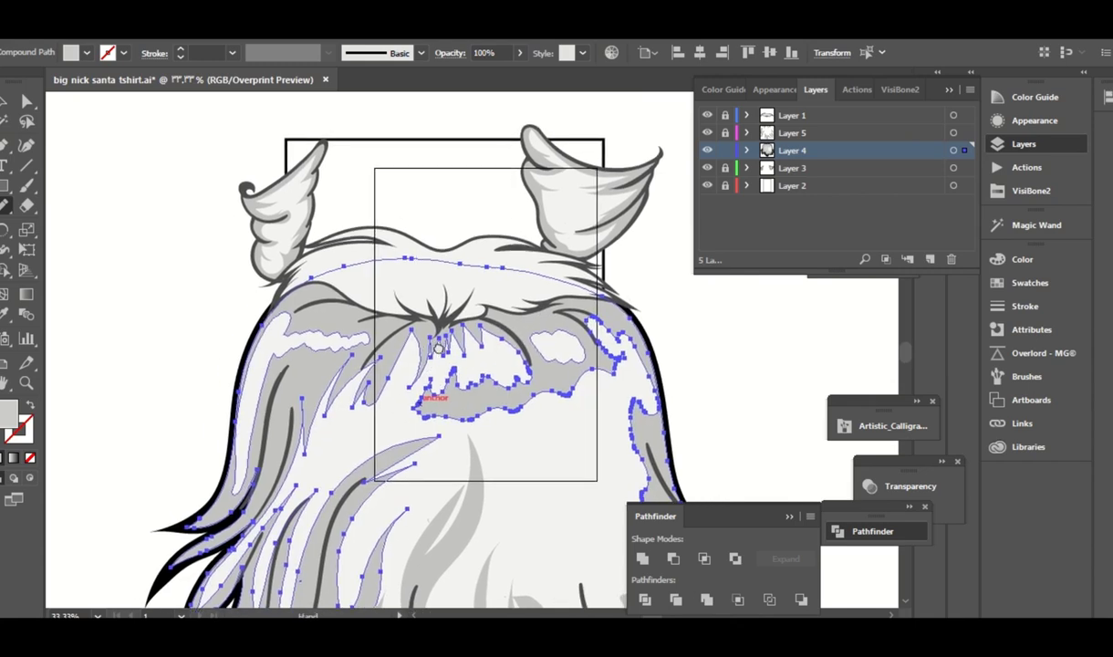
left_click_drag(390, 363, 382, 390)
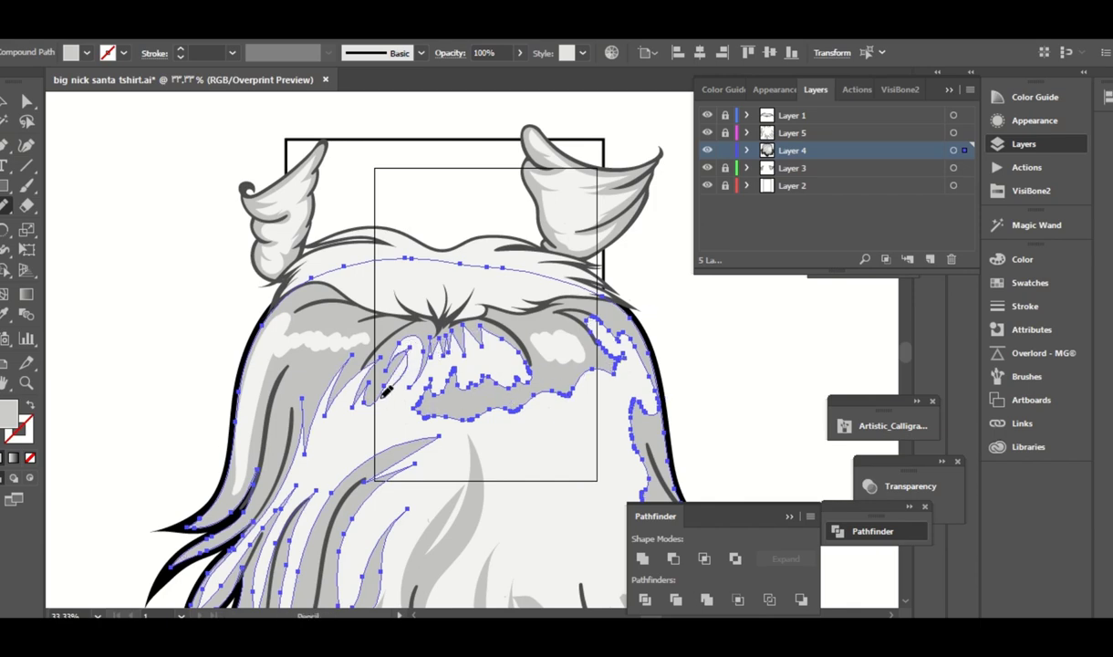
Grow the top grey patch upward and refine its bottom edge and right end.
scroll(456, 308, "right", 2)
left_click_drag(490, 350, 442, 363)
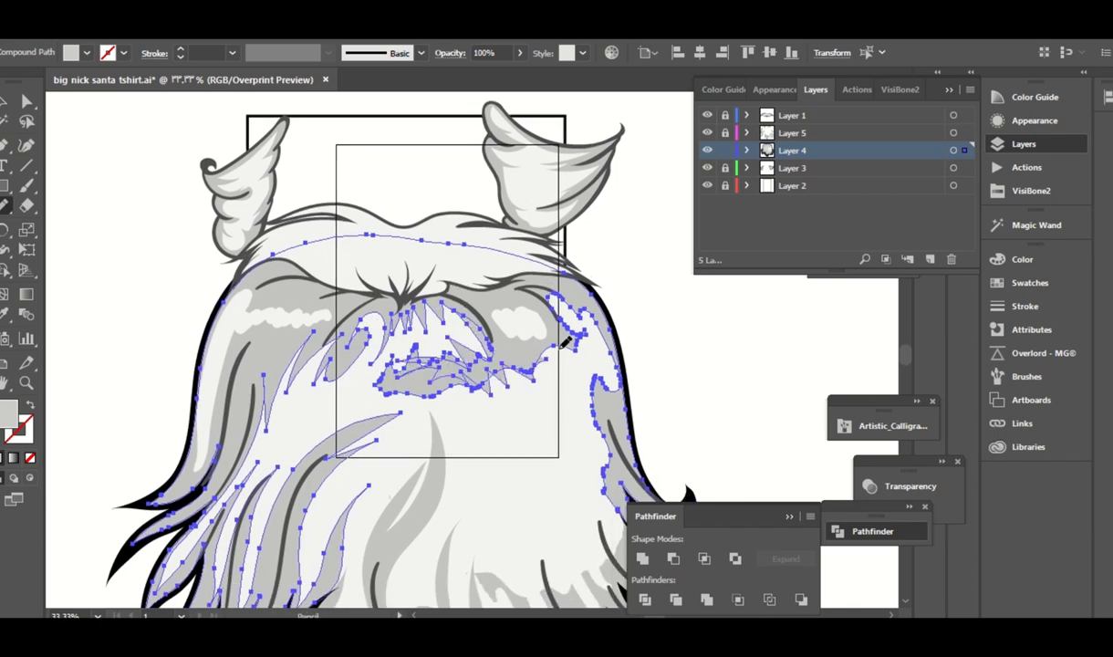
mouse_move(525, 318)
left_mouse_down()
mouse_move(488, 341)
mouse_move(490, 385)
left_mouse_up()
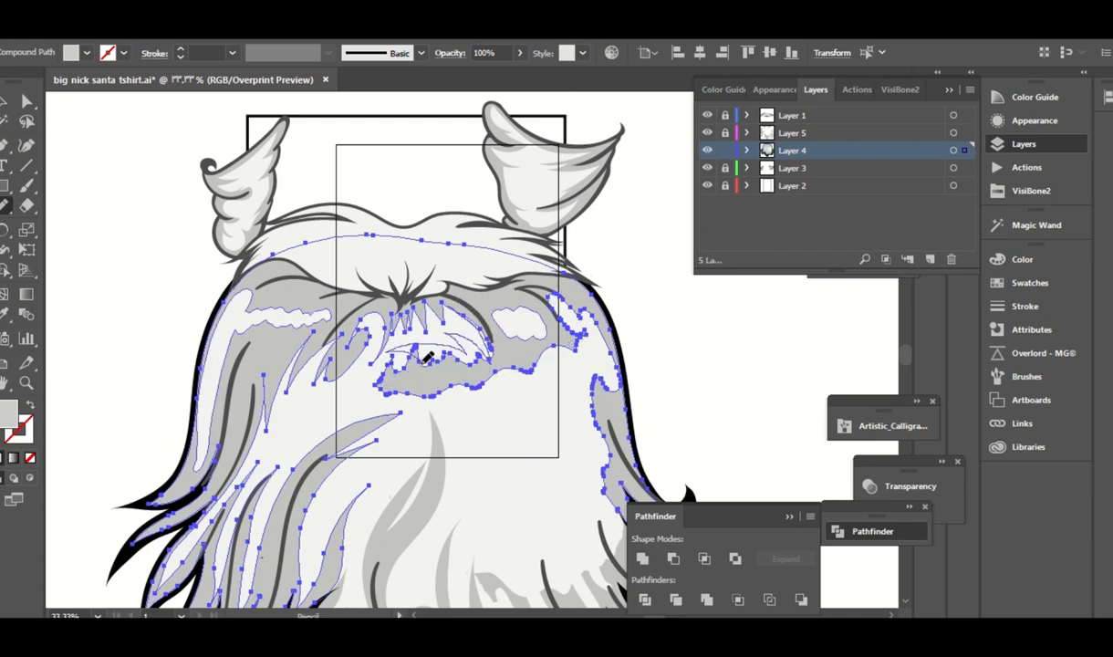
scroll(489, 356, "down", 1)
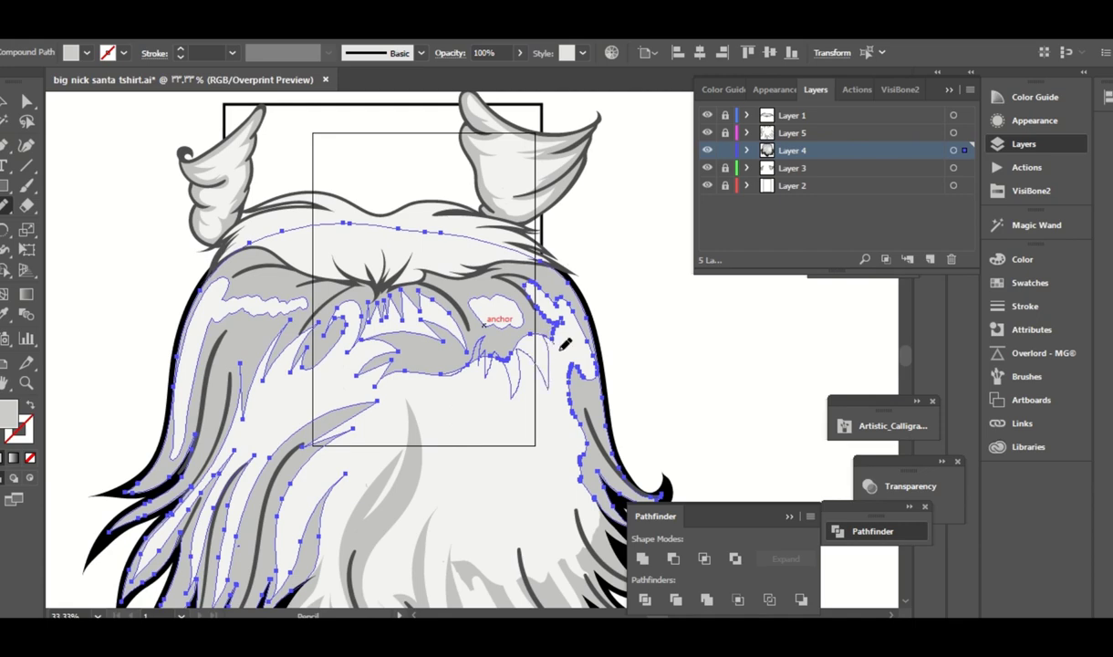
left_click_drag(522, 341, 538, 303)
left_click_drag(634, 282, 621, 285)
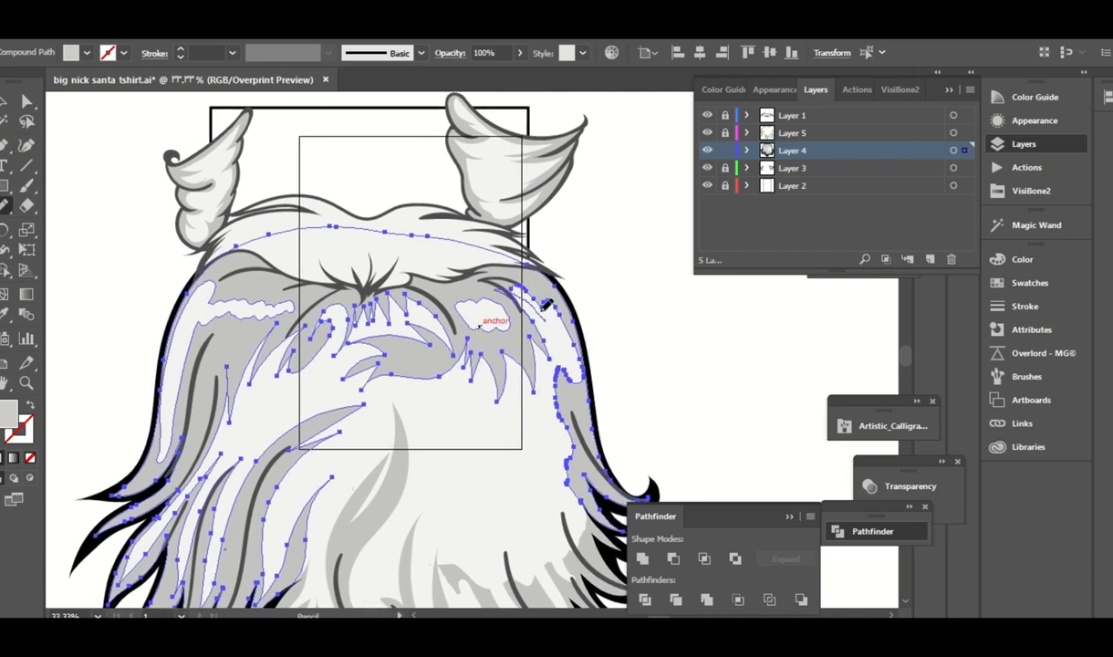
scroll(639, 312, "down", 2)
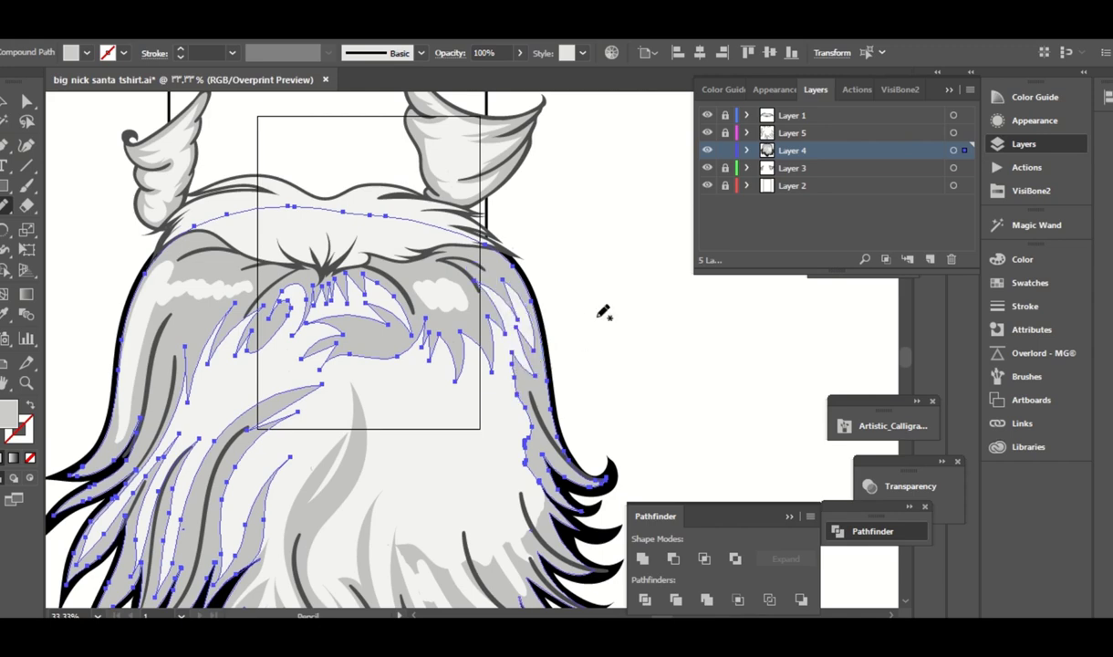
scroll(548, 301, "down", 4)
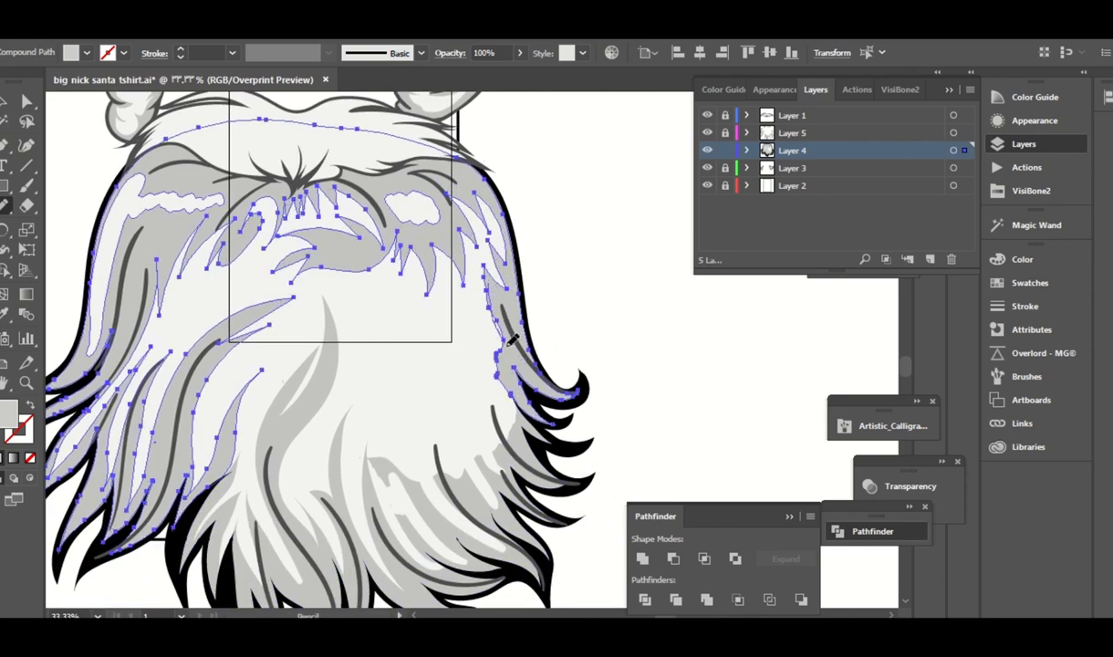
scroll(575, 288, "down", 2)
left_click_drag(593, 280, 609, 261)
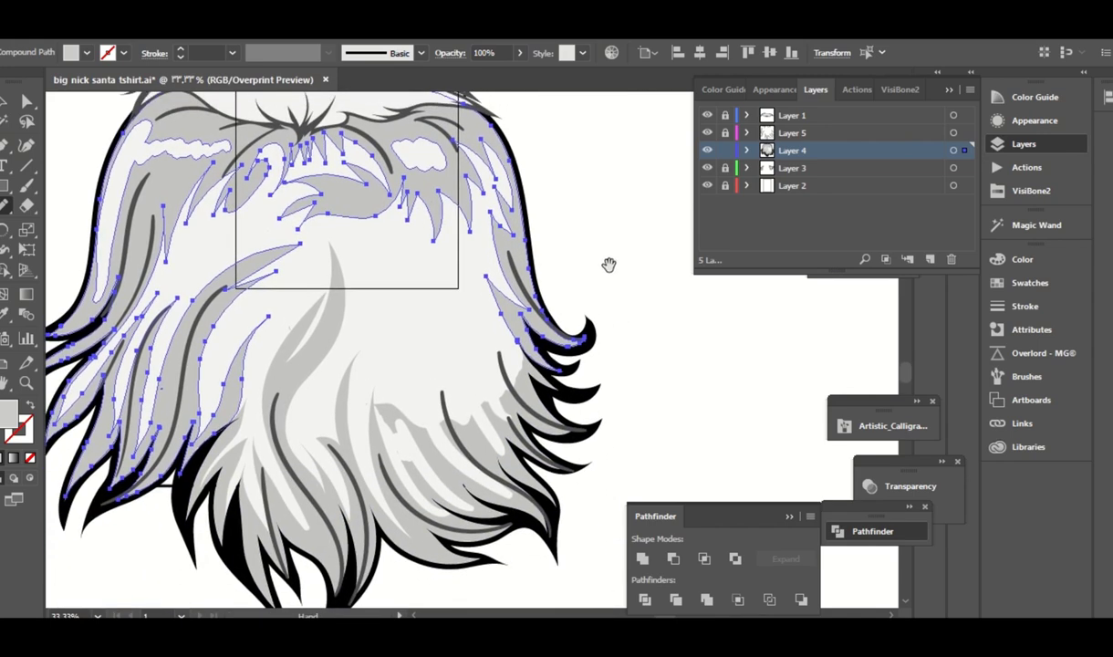
left_click(538, 324, "ctrl")
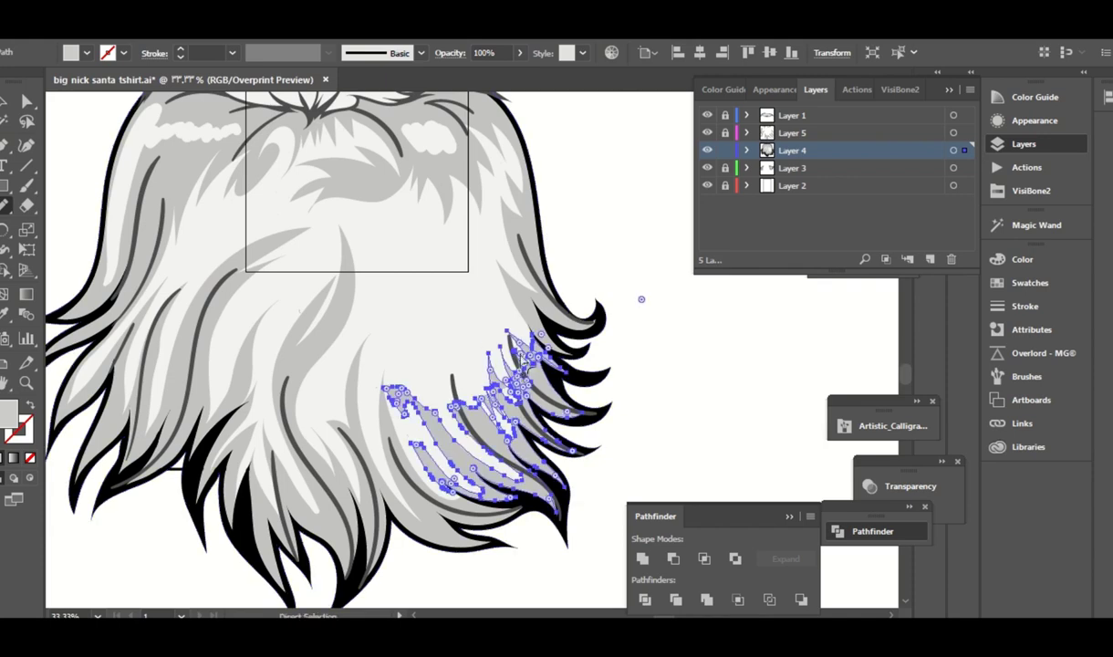
Redraw the upper-left edges of the lower-right grey strands into slimmer locks.
scroll(563, 354, "down", 1)
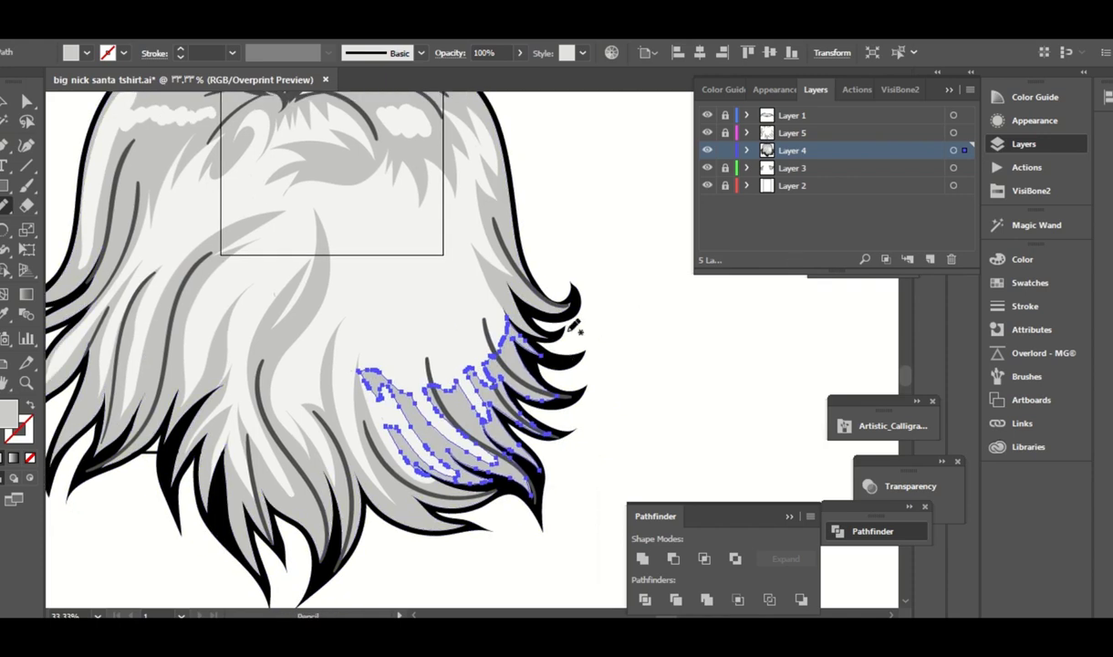
left_click_drag(524, 325, 484, 315)
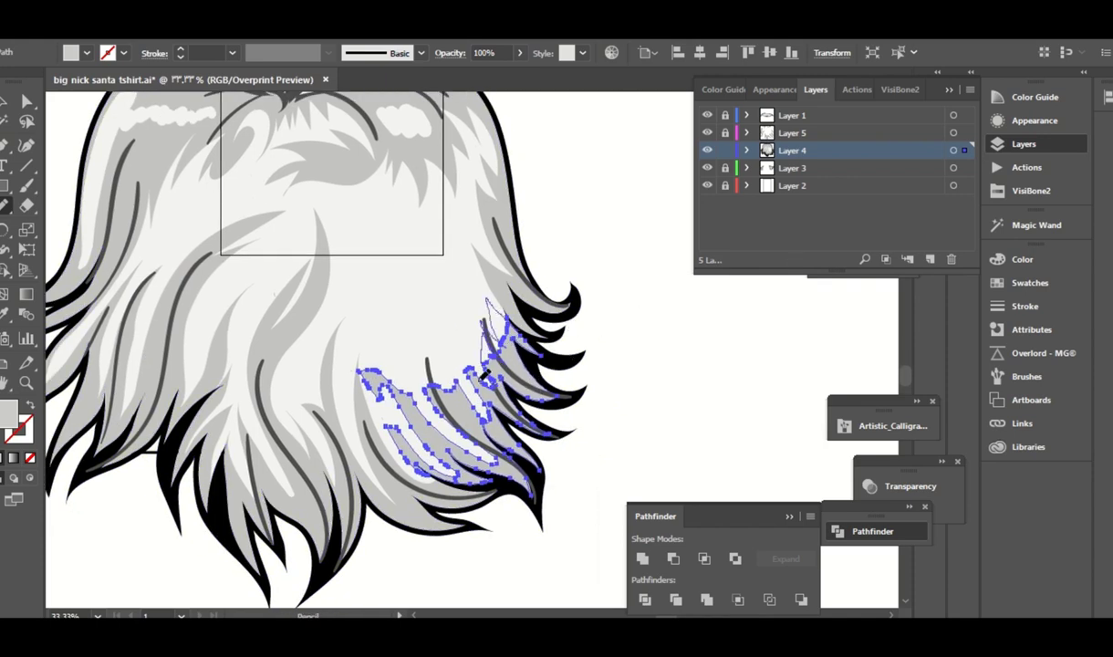
mouse_move(484, 375)
left_mouse_down()
mouse_move(495, 401)
mouse_move(492, 394)
left_mouse_up()
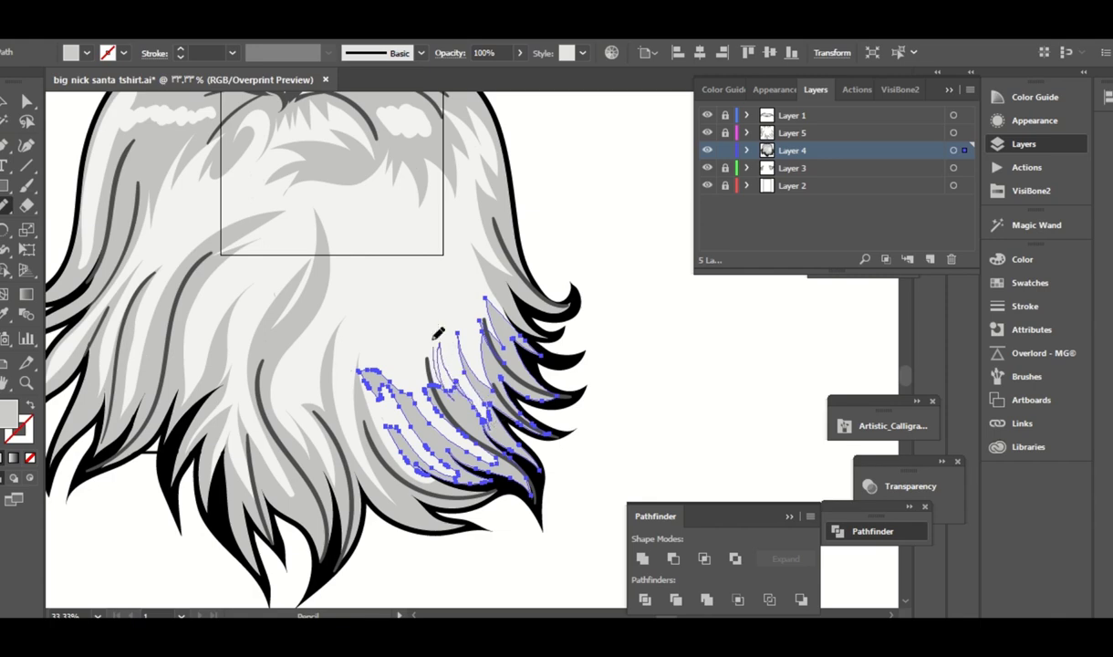
left_click_drag(427, 313, 494, 414)
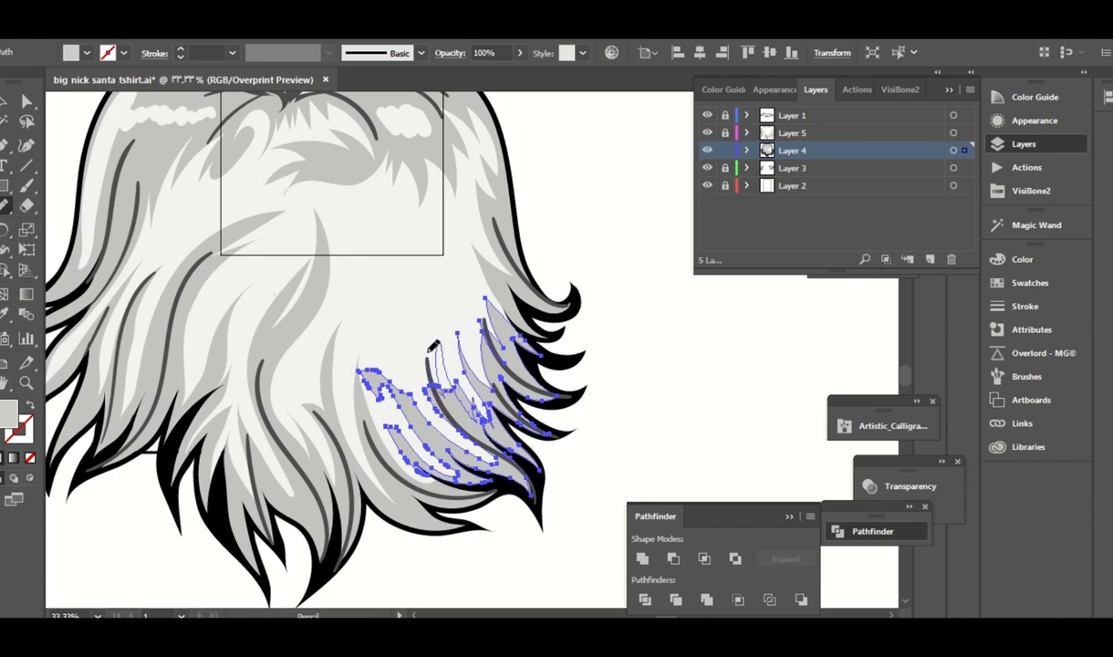
mouse_move(430, 365)
left_mouse_down()
mouse_move(436, 376)
mouse_move(457, 357)
left_mouse_up()
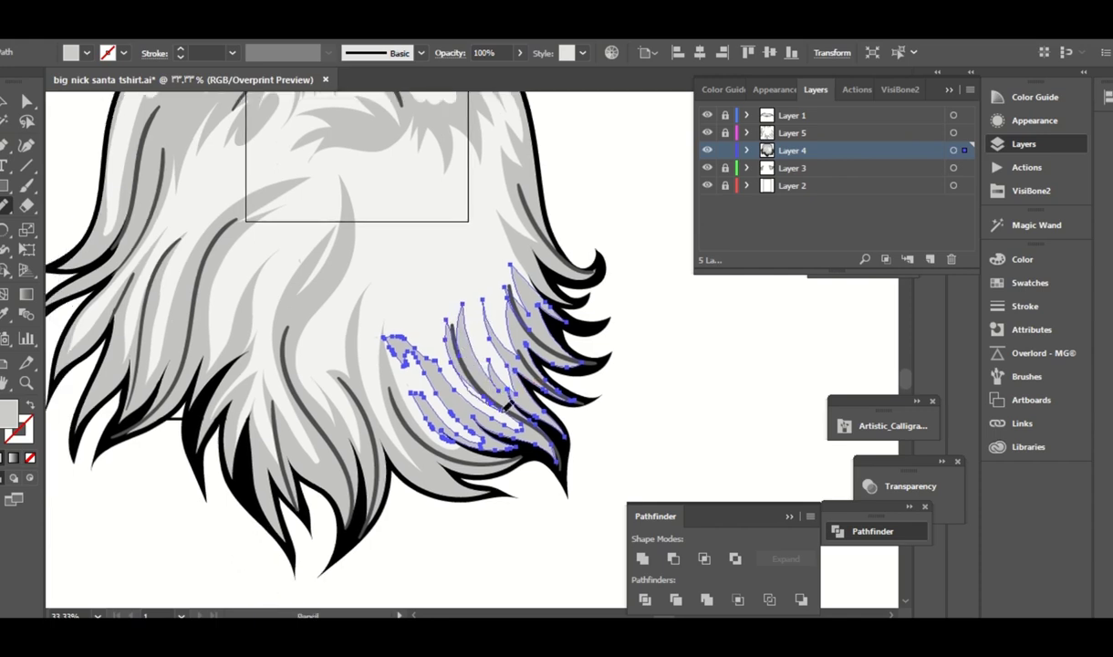
Reshape the remaining lower-right strands into tapered, separate hair tips.
scroll(523, 367, "left", 2)
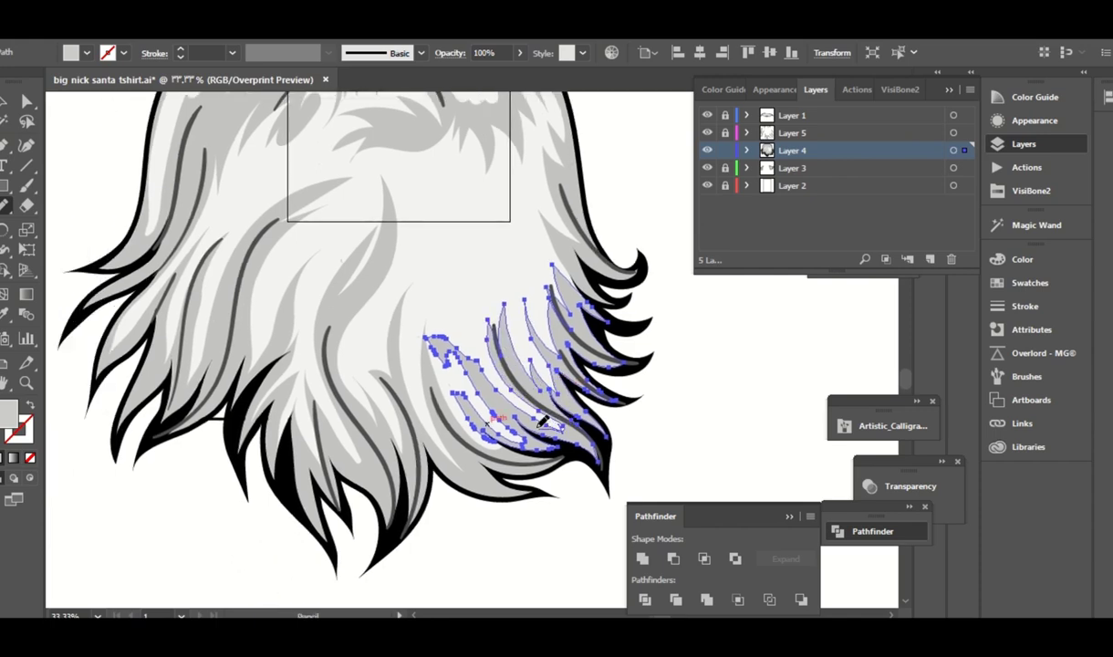
scroll(494, 377, "down", 2)
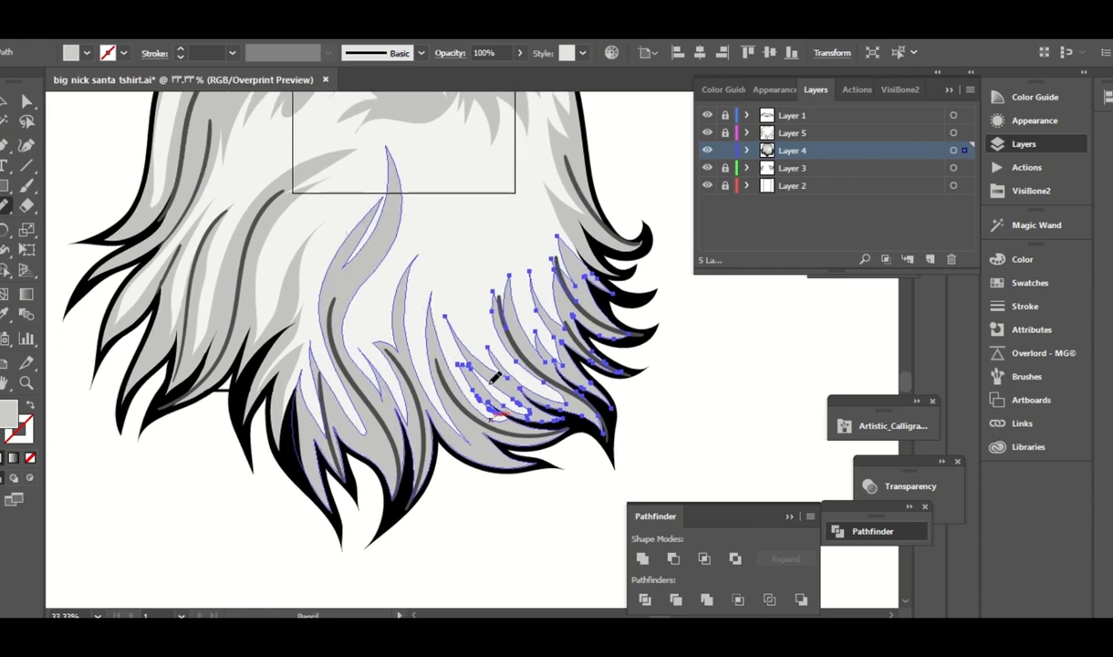
mouse_move(491, 382)
left_mouse_down()
mouse_move(477, 374)
mouse_move(514, 401)
mouse_move(533, 385)
mouse_move(547, 399)
left_mouse_up()
mouse_move(431, 121)
left_mouse_down()
mouse_move(630, 304)
mouse_move(542, 344)
left_mouse_up()
left_click(263, 524, "ctrl")
left_click(256, 511, "ctrl")
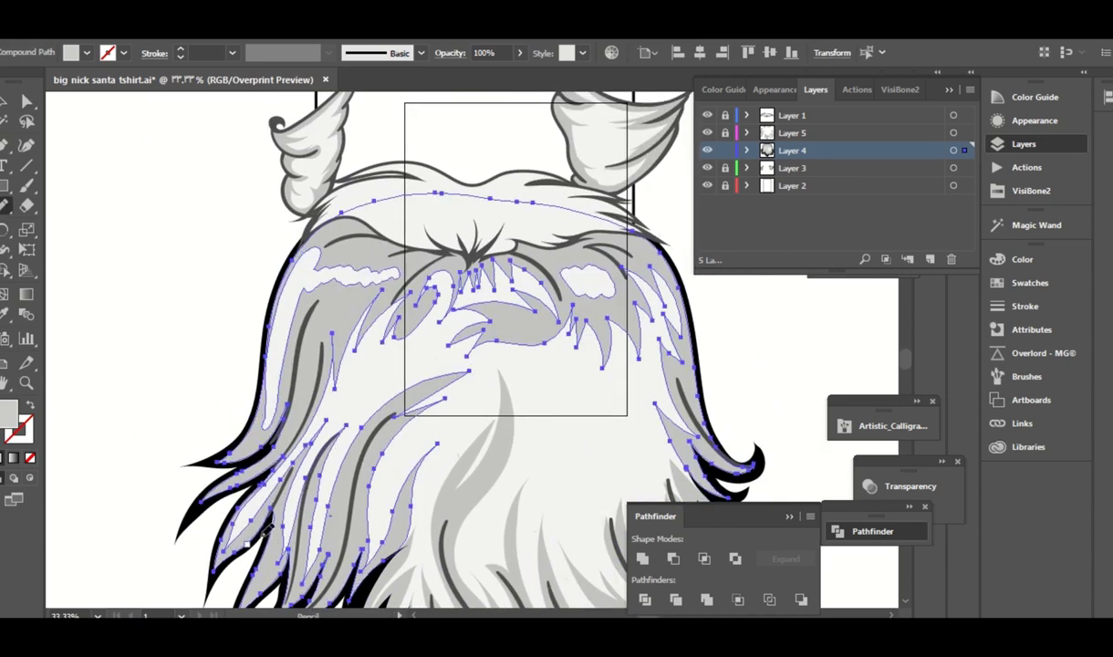
Isolate the cloud-shaped white highlight near the beard top and redraw its outline.
left_click(275, 509, "ctrl")
left_click(243, 543, "ctrl")
left_click_drag(244, 508, 262, 424)
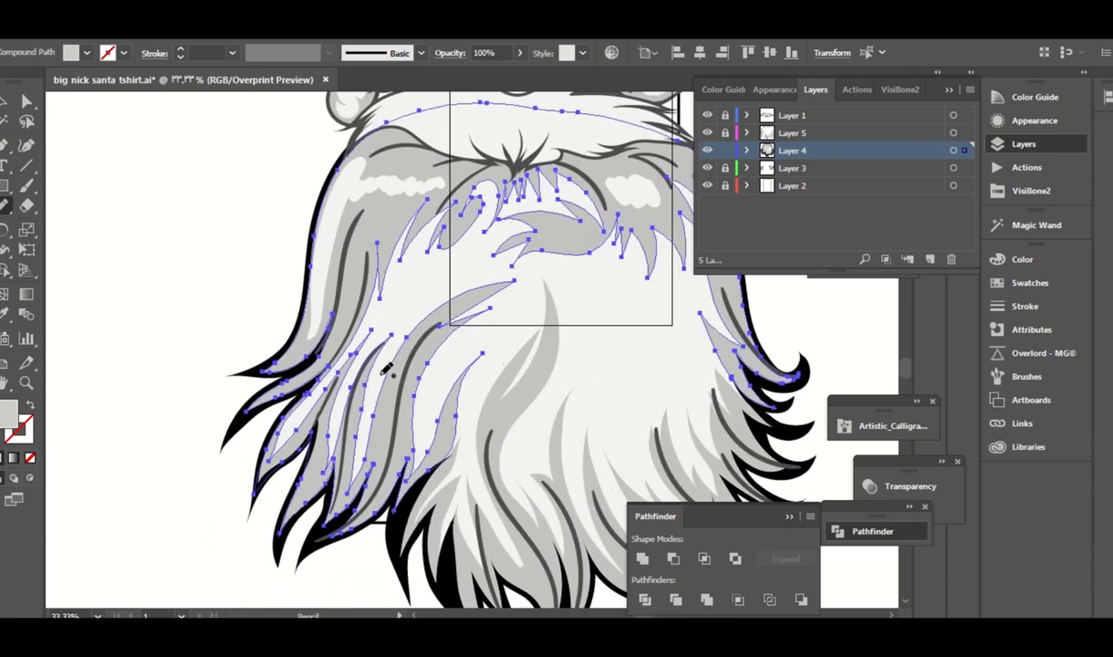
left_click_drag(387, 264, 335, 452)
key("a")
left_click_drag(623, 374, 564, 358)
left_click(520, 365)
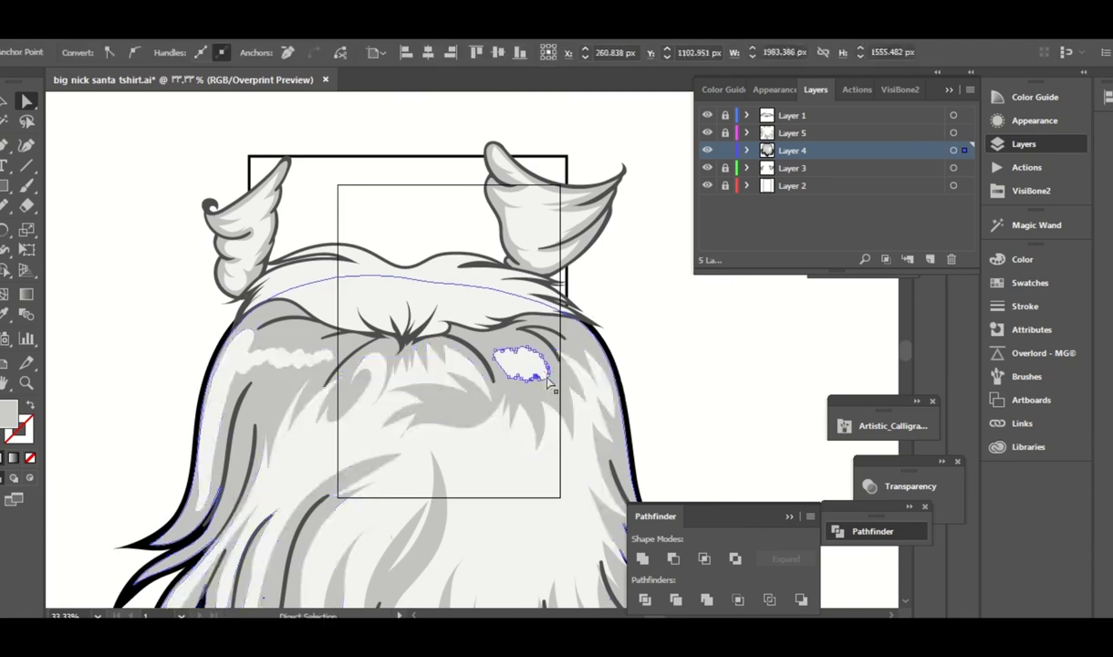
key("n")
left_click_drag(501, 336, 530, 368)
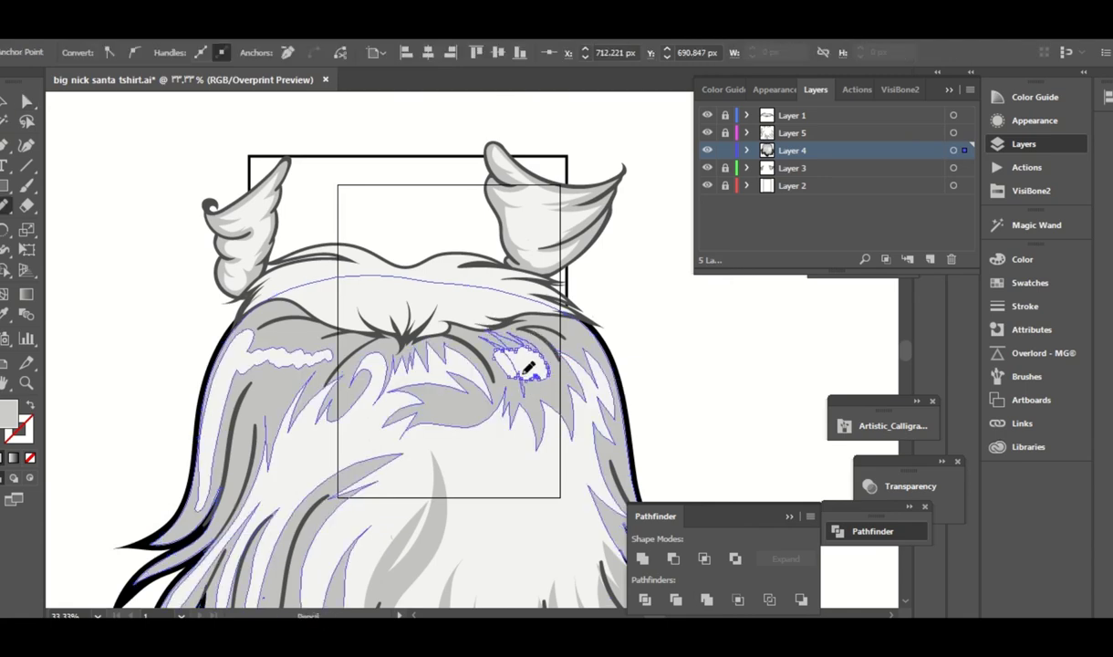
key("a")
left_click_drag(291, 347, 415, 394)
Redraw the spiky grey hair strands along the beard's upper-left edge.
key("n")
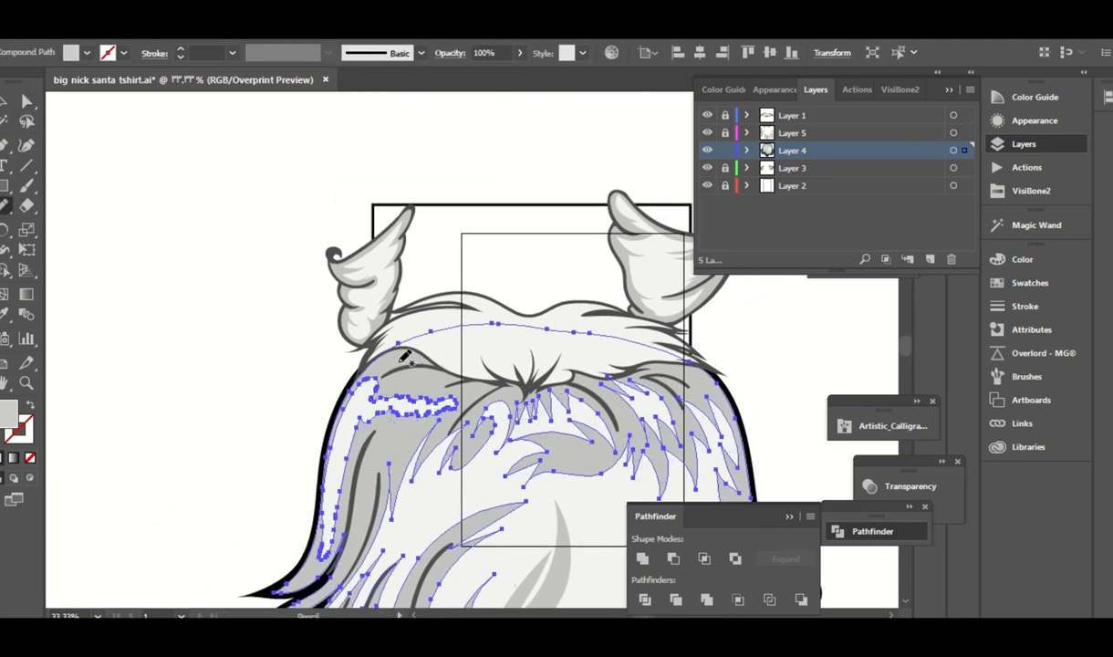
left_click_drag(431, 380, 479, 383)
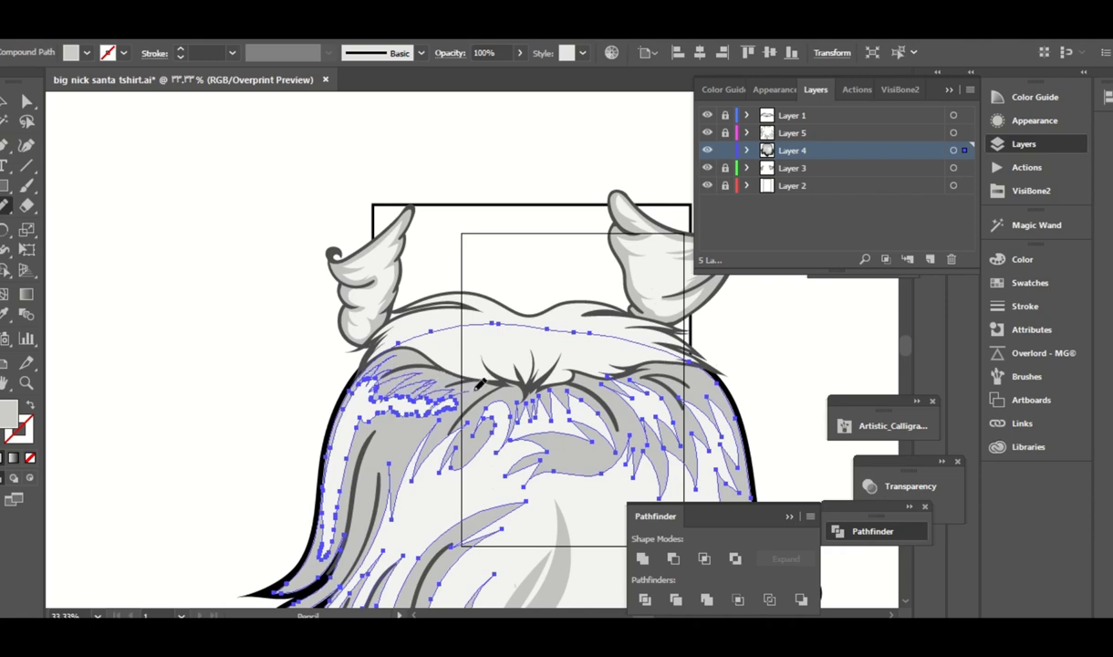
left_click_drag(392, 447, 336, 429)
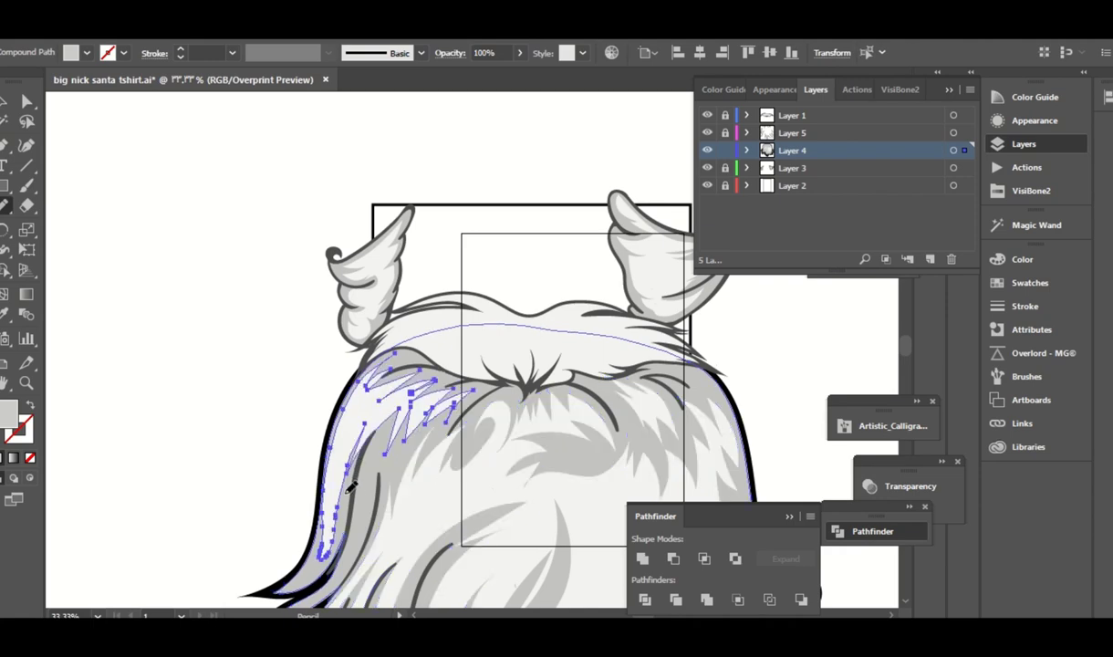
scroll(337, 438, "down", 2)
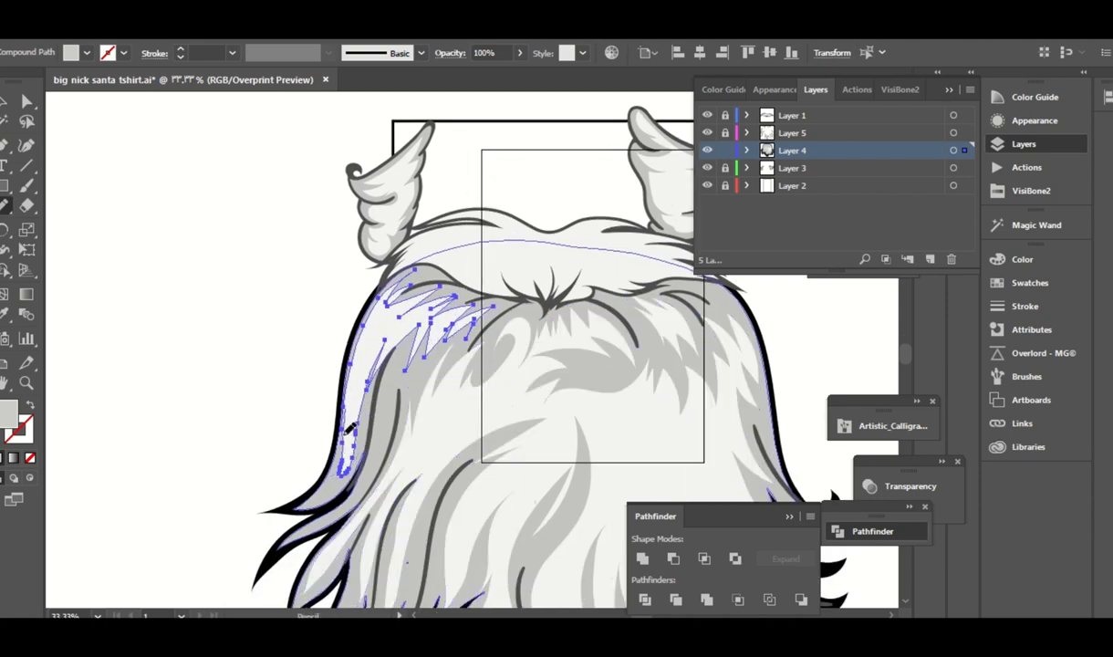
Fill the beard's top band with the ear's darker grey using the eyedropper.
key("a")
key("ctrl+minus")
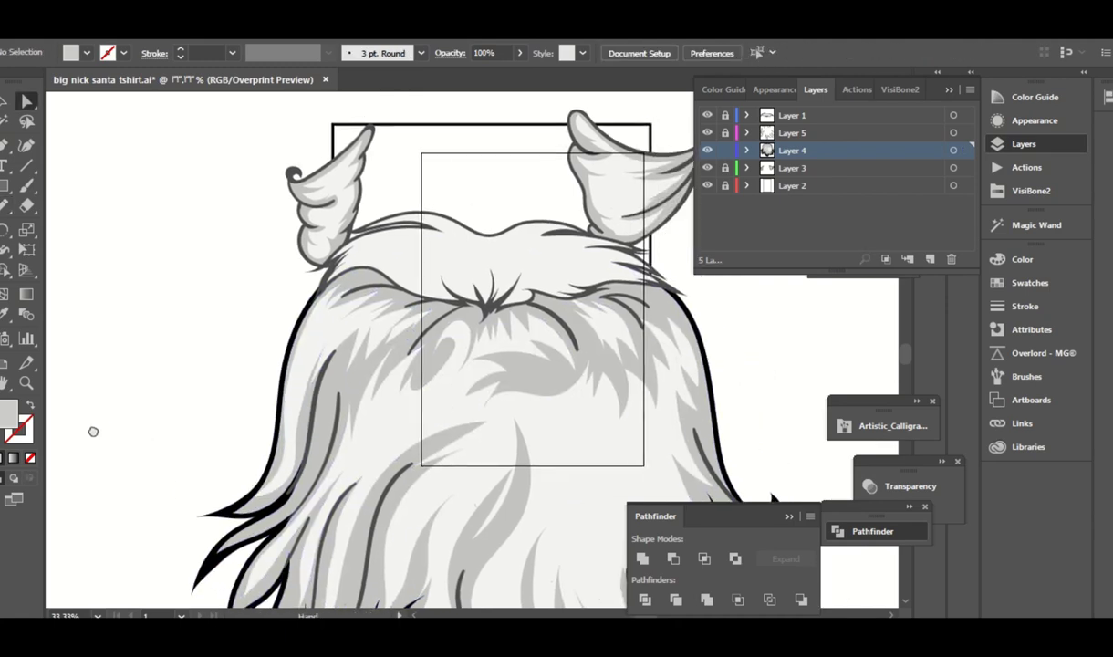
key("ctrl+minus")
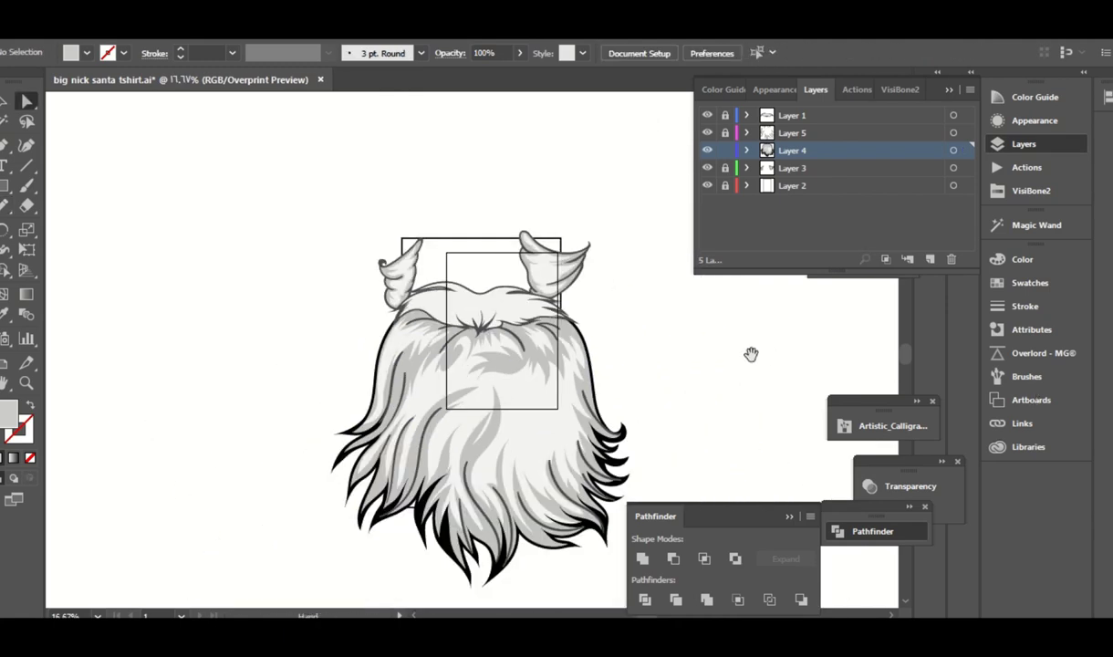
left_click_drag(750, 353, 737, 388)
key("ctrl+plus")
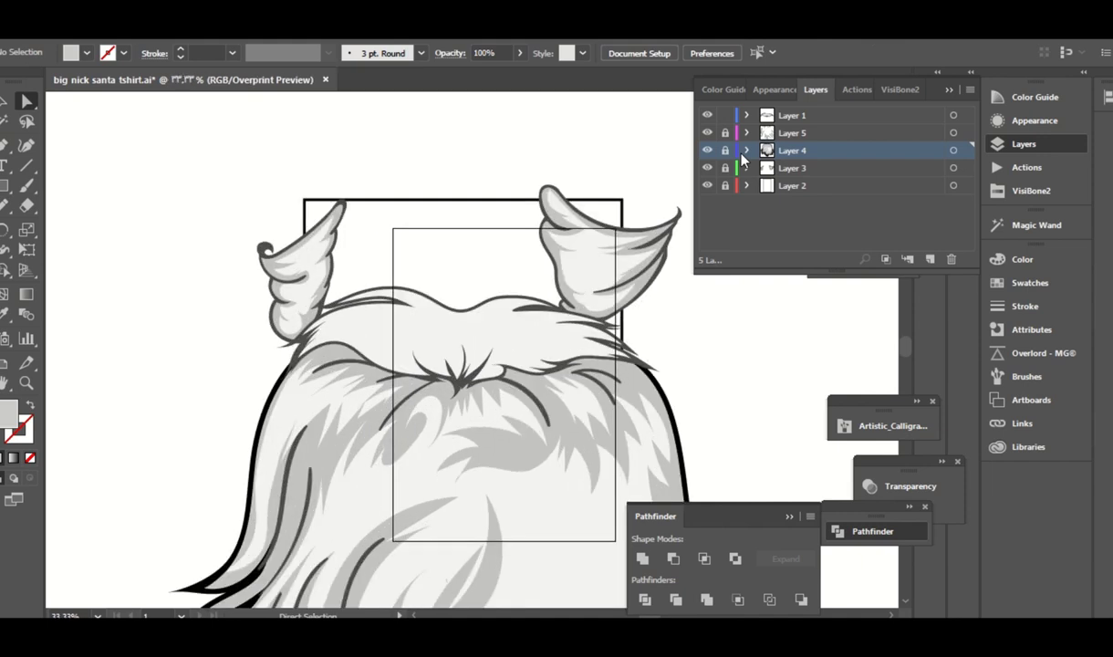
left_click(499, 330)
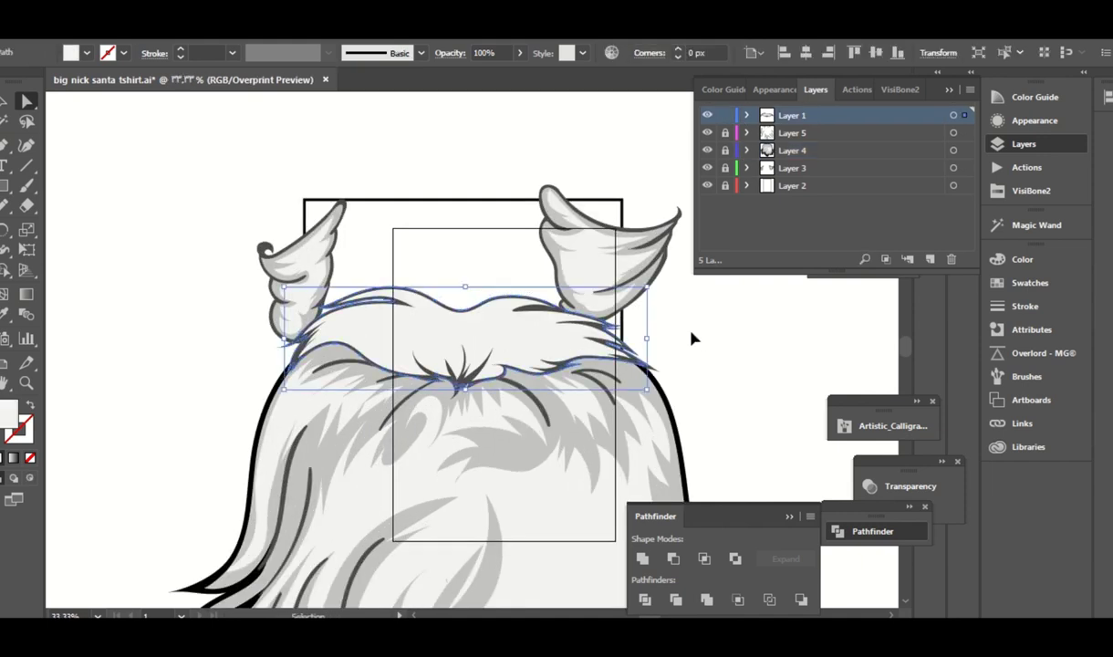
key("i")
left_click(282, 266)
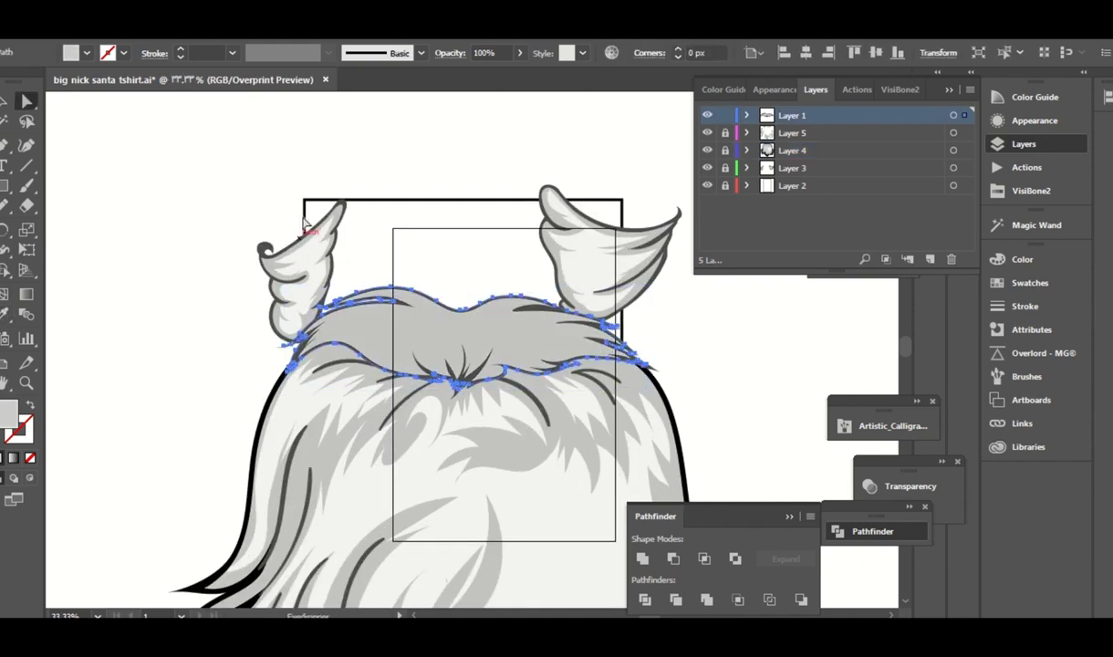
Erase a light streak across the top band with the Eraser.
key("shift+e")
mouse_move(497, 320)
left_mouse_down()
mouse_move(448, 336)
mouse_move(498, 316)
left_mouse_up()
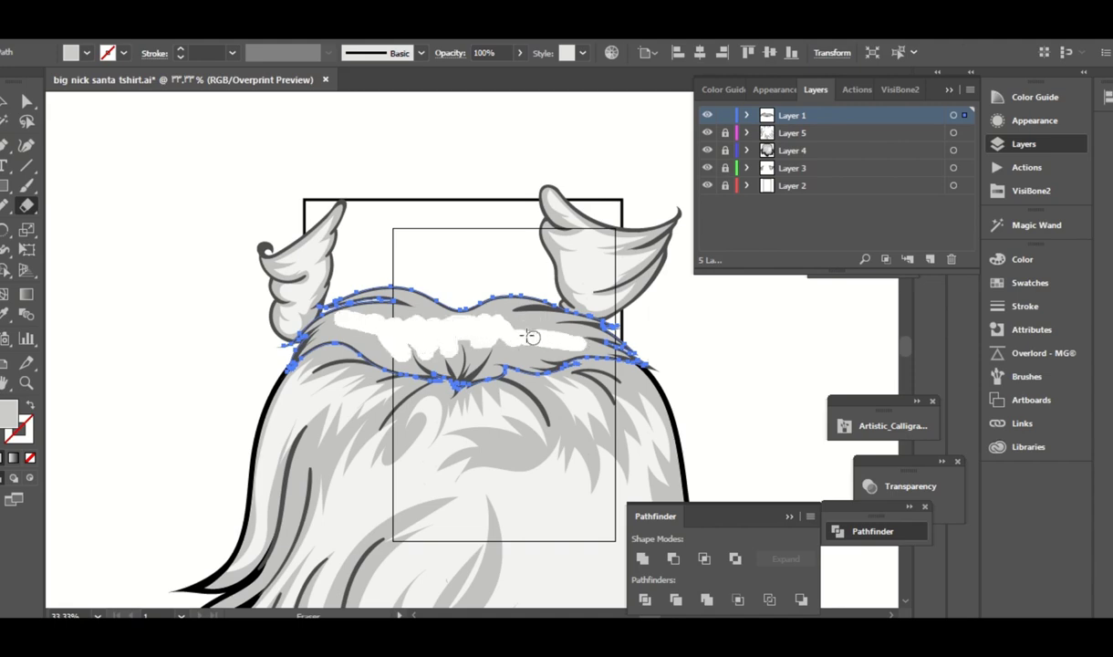
key("a")
left_click(771, 335)
key("ctrl+equal")
key("ctrl+equal")
left_click(361, 340)
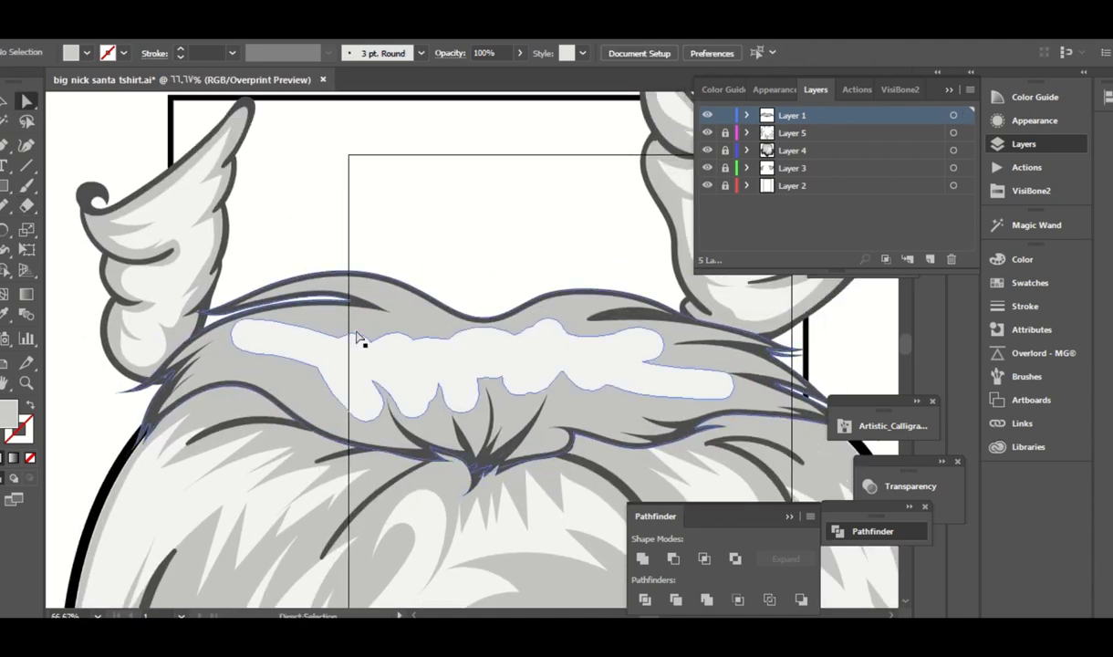
Redraw the streak's edges with the Pencil, adding spiky tufts along its lower and right sides.
key("n")
left_click_drag(470, 320, 199, 322)
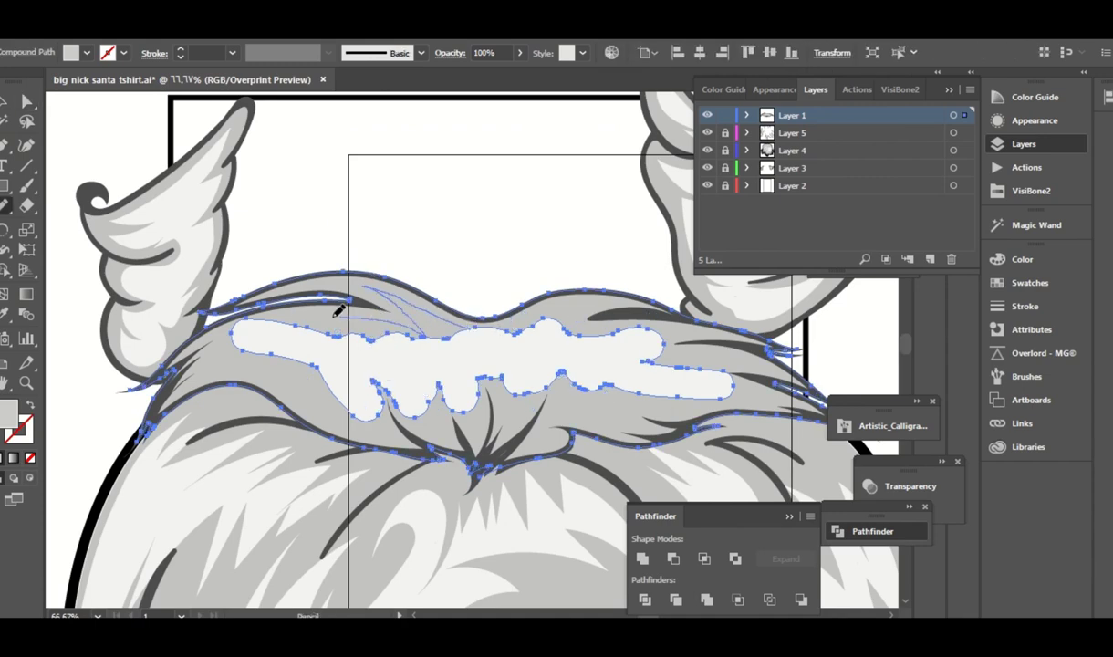
mouse_move(307, 335)
left_mouse_down()
mouse_move(292, 361)
mouse_move(315, 328)
mouse_move(384, 338)
left_mouse_up()
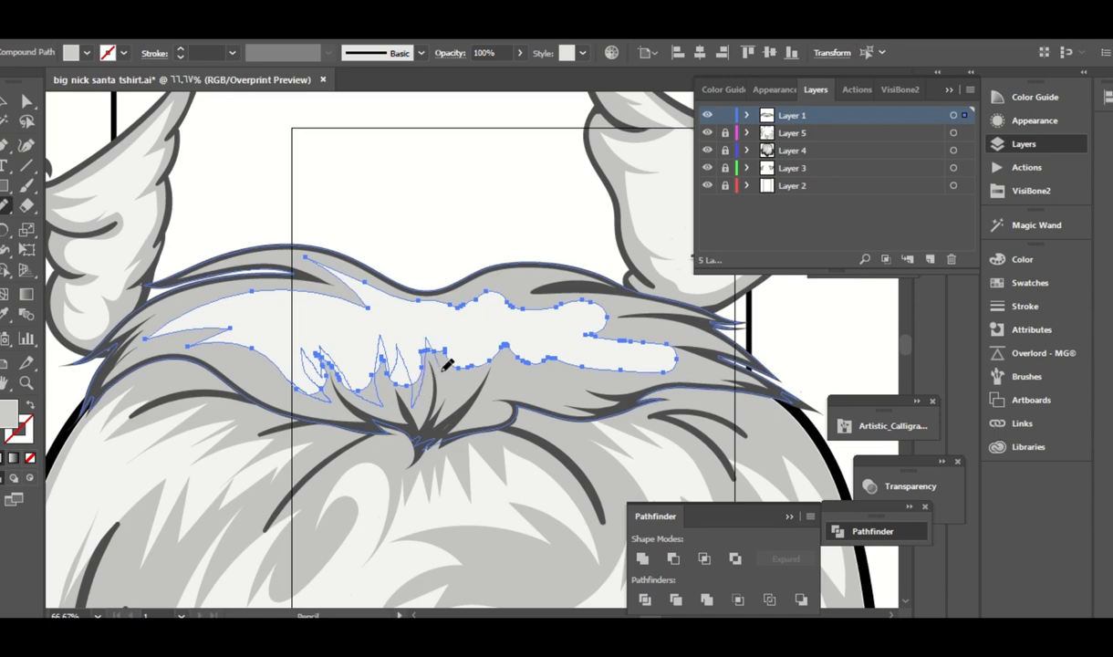
left_click_drag(471, 386, 413, 368)
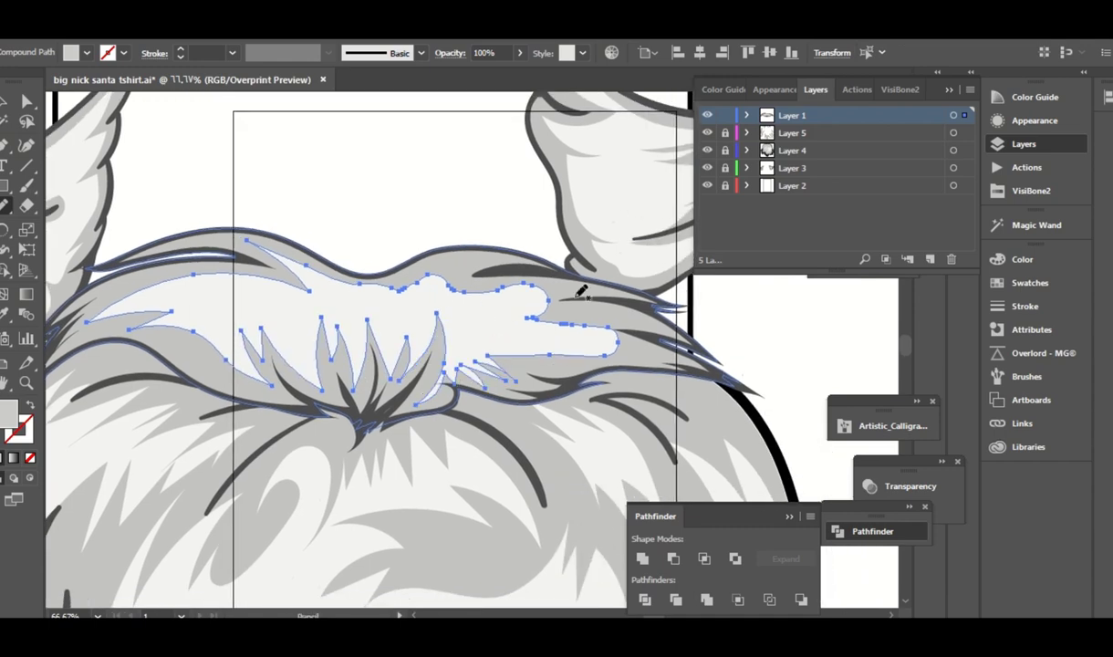
mouse_move(483, 342)
left_mouse_down()
mouse_move(614, 317)
mouse_move(443, 258)
mouse_move(493, 315)
left_mouse_up()
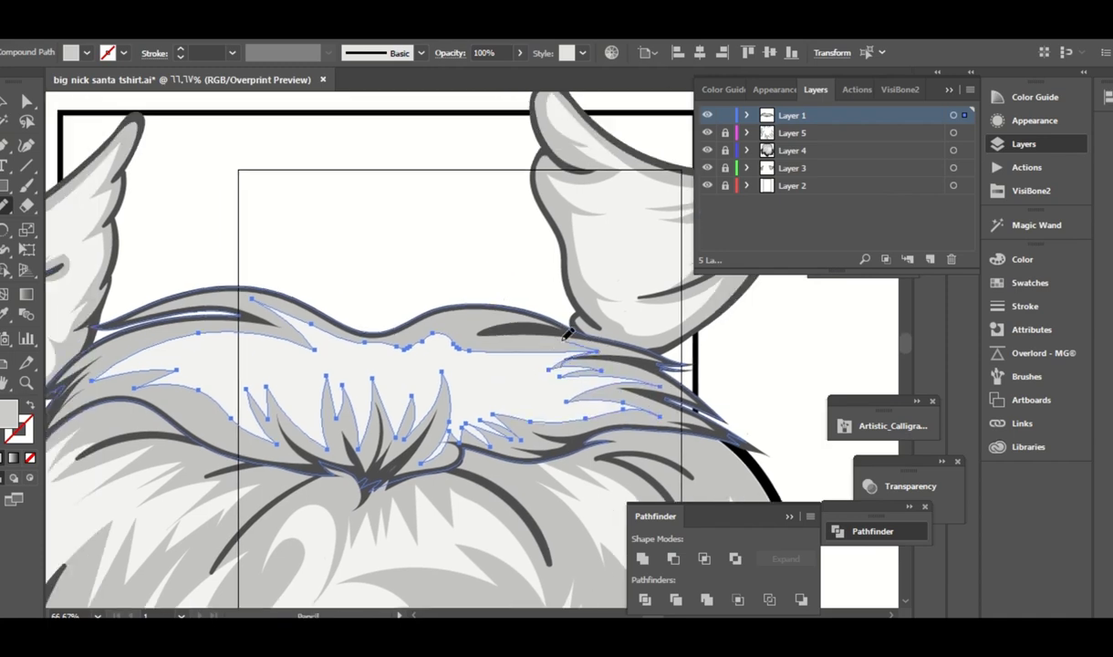
left_click_drag(566, 334, 329, 331)
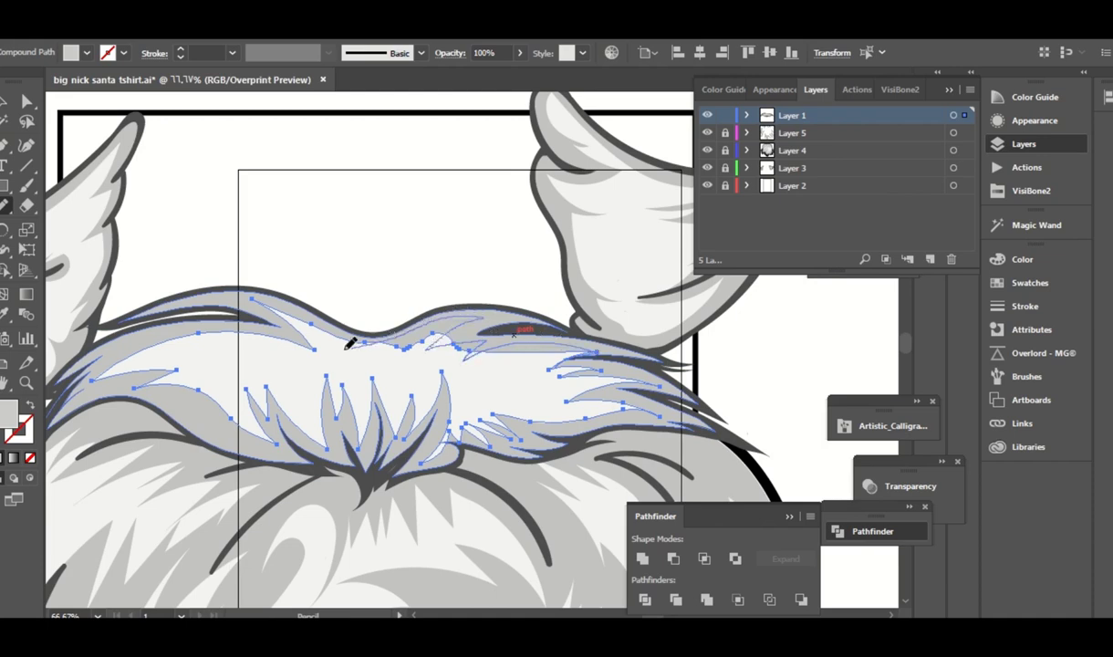
left_click(425, 261, "ctrl")
key("ctrl+minus")
key("ctrl+minus")
key("ctrl+minus")
key("ctrl+minus")
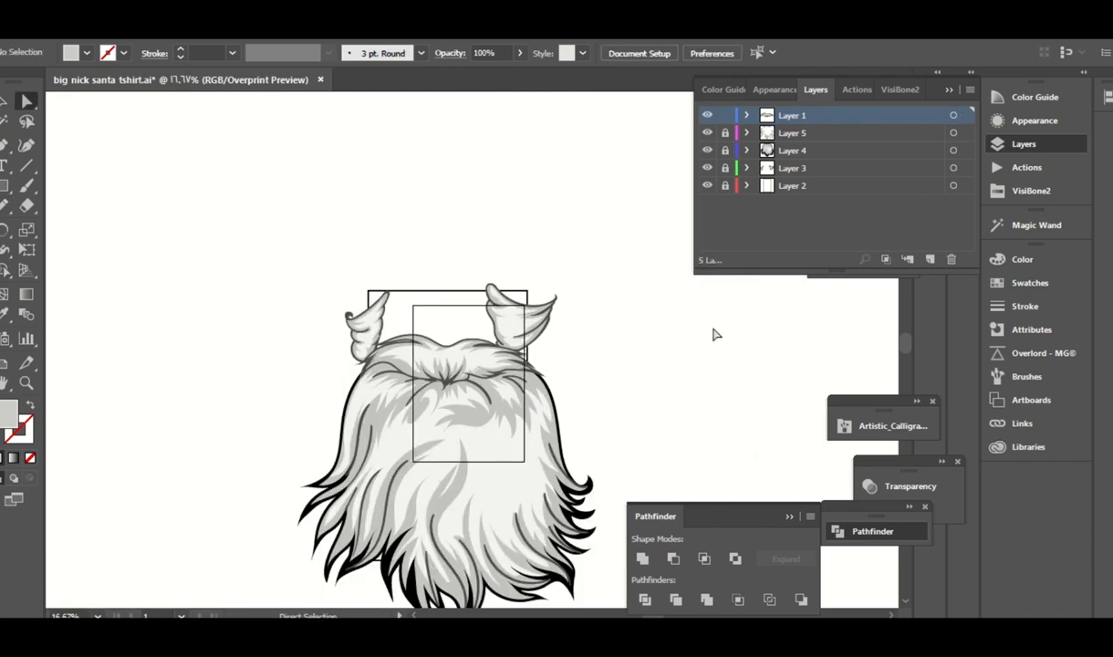
Lock Layer 1 and make Layer 4 the working layer.
scroll(715, 334, "down", 2)
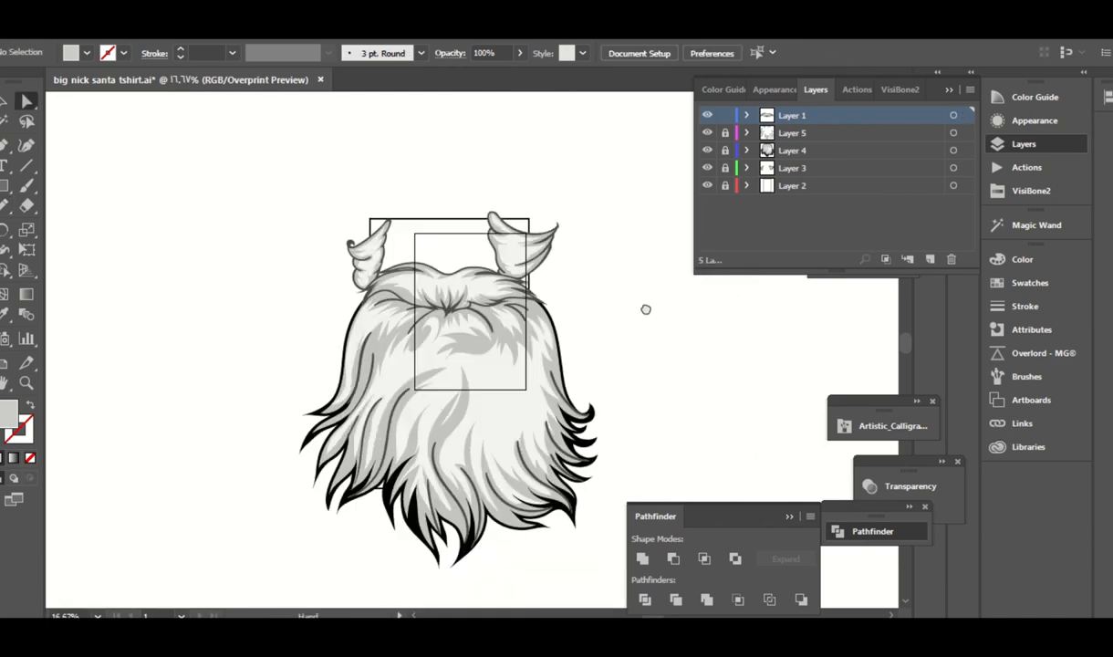
left_click(726, 116)
left_click(787, 150)
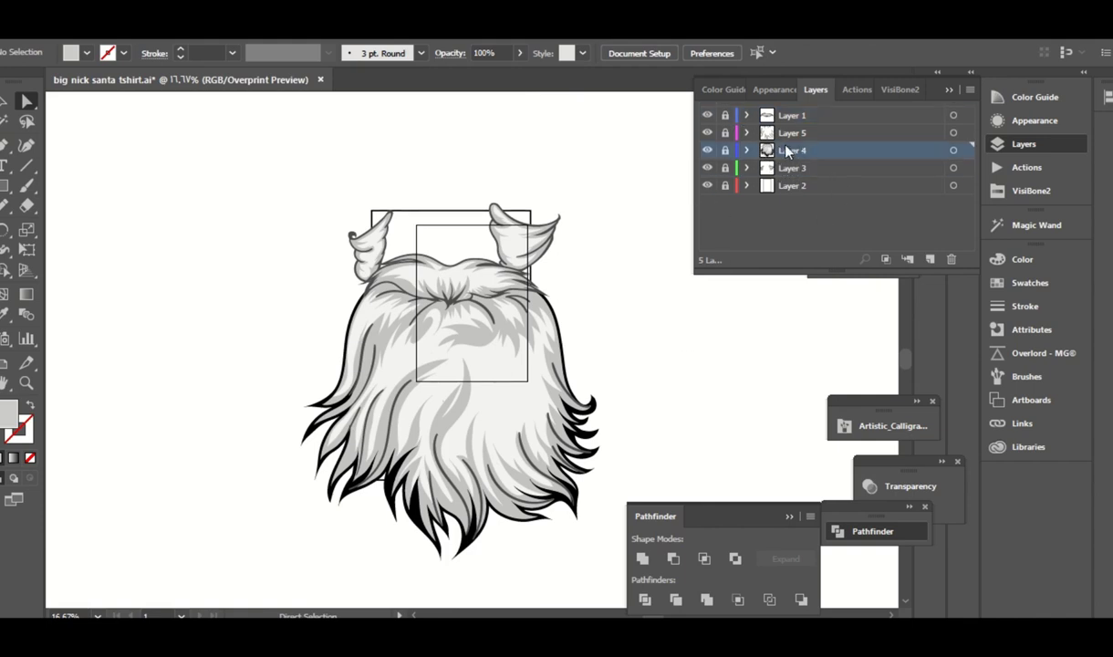
Magic-wand the black beard outlines on Layer 4 and give them a dark grey swatch fill.
key("y")
left_click(334, 504)
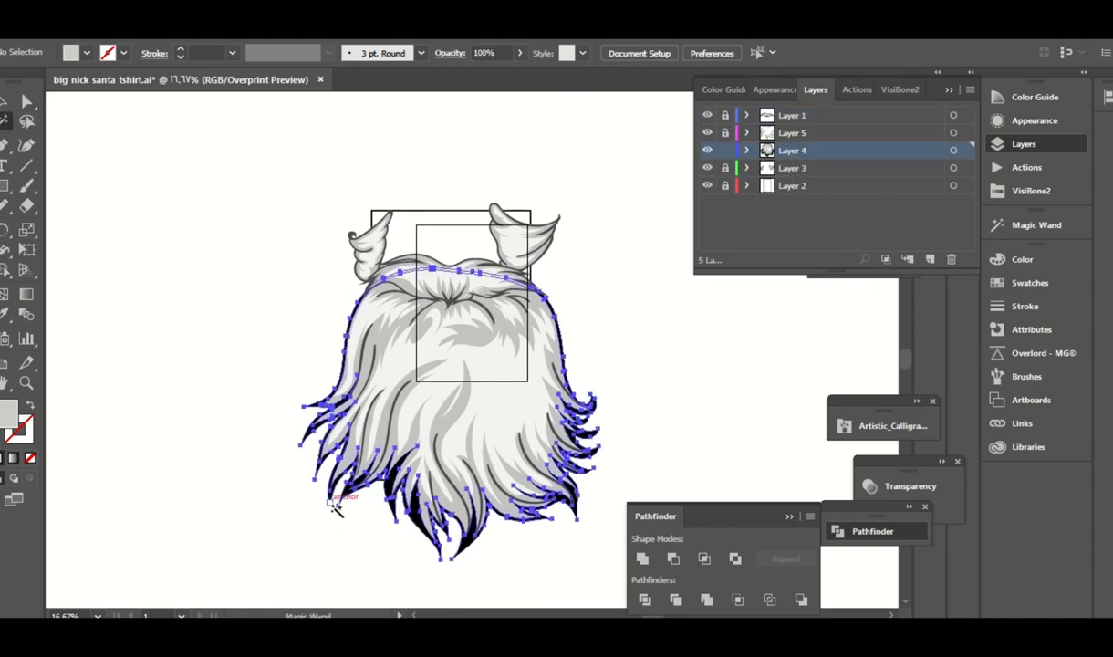
left_click(1008, 283)
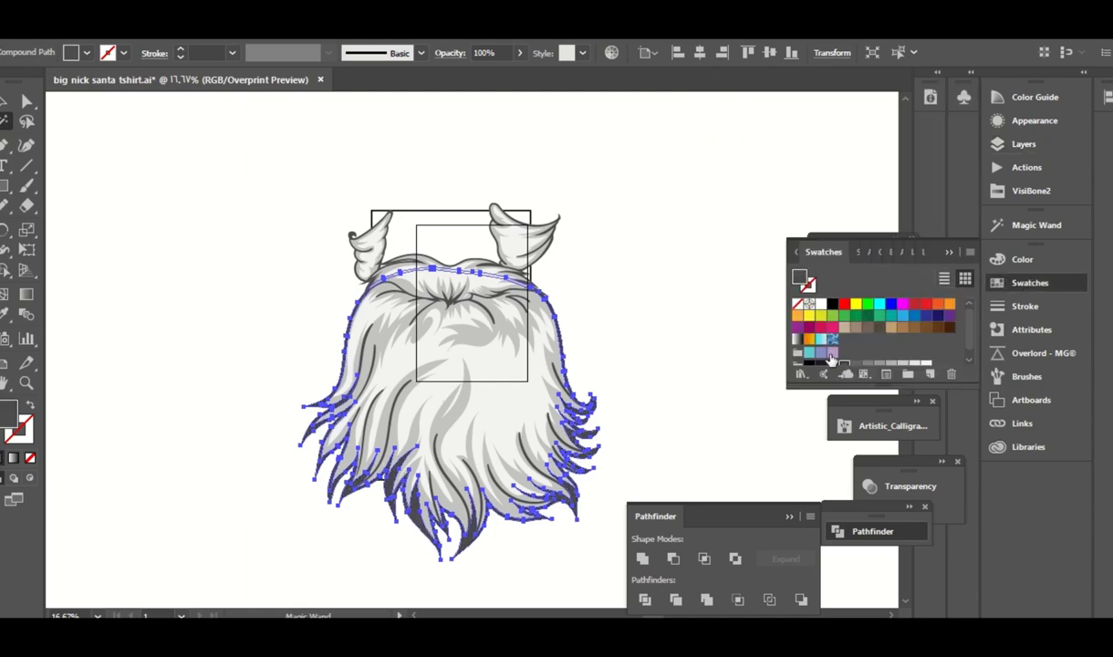
key("a")
key("ctrl+shift+a")
key("ctrl+plus")
key("ctrl+plus")
key("ctrl+plus")
left_click(1024, 143)
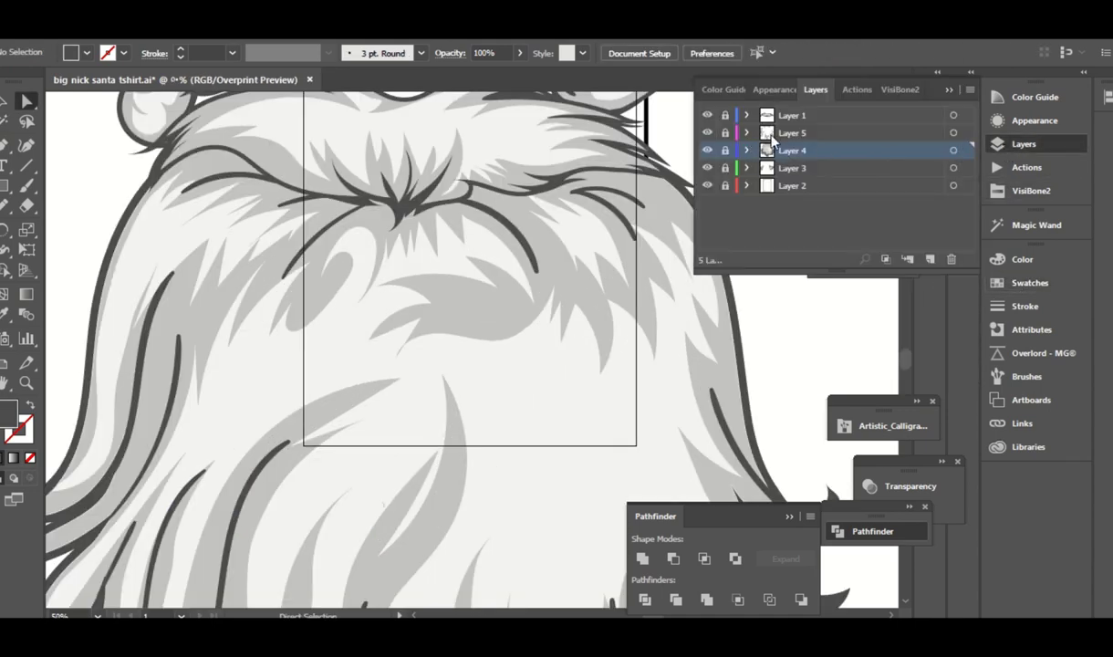
left_click(737, 134)
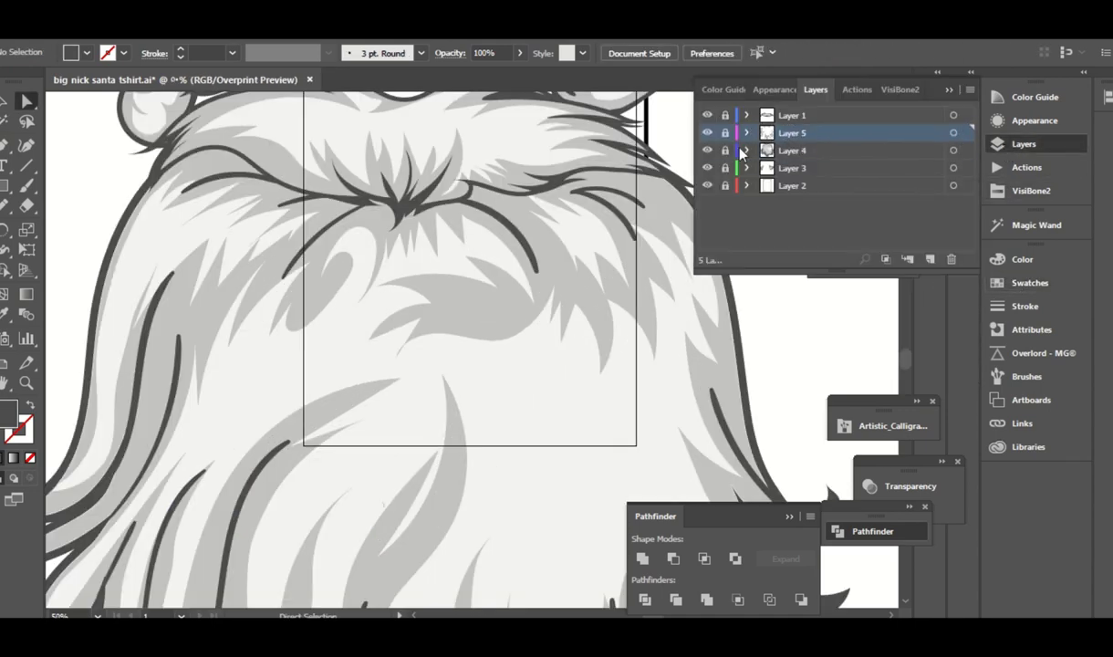
Add a new layer and set the Paintbrush to a basic round brush at 16 pt.
left_click(930, 259)
left_click(26, 187)
left_click(418, 54)
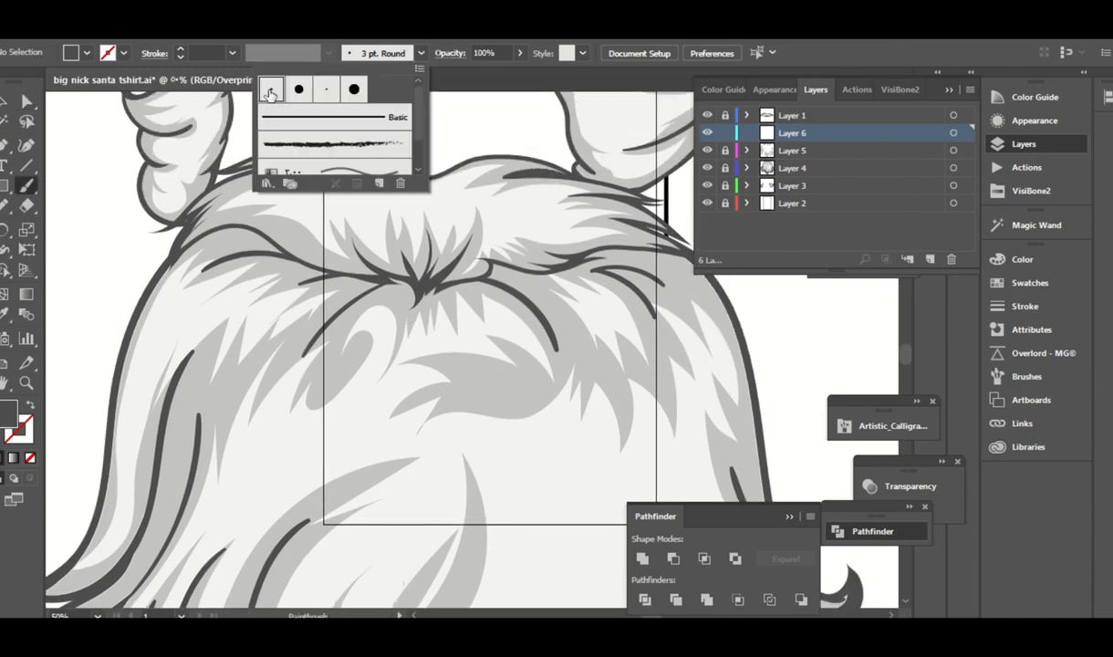
left_click(281, 87)
left_click(232, 53)
left_click(255, 211)
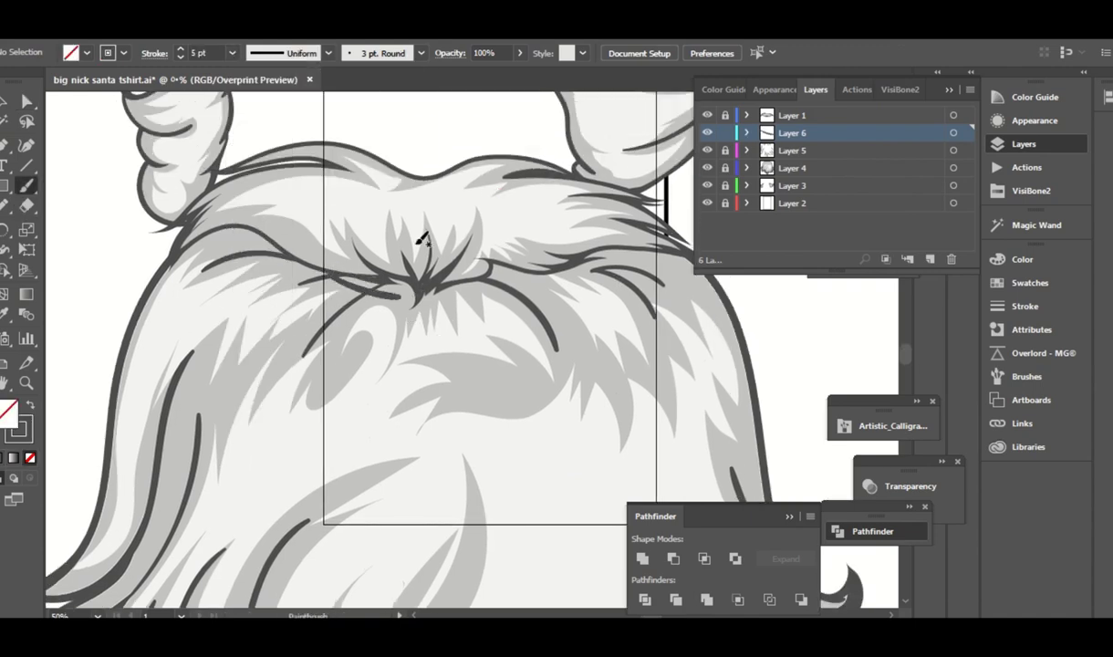
left_click(345, 53)
left_click(234, 52)
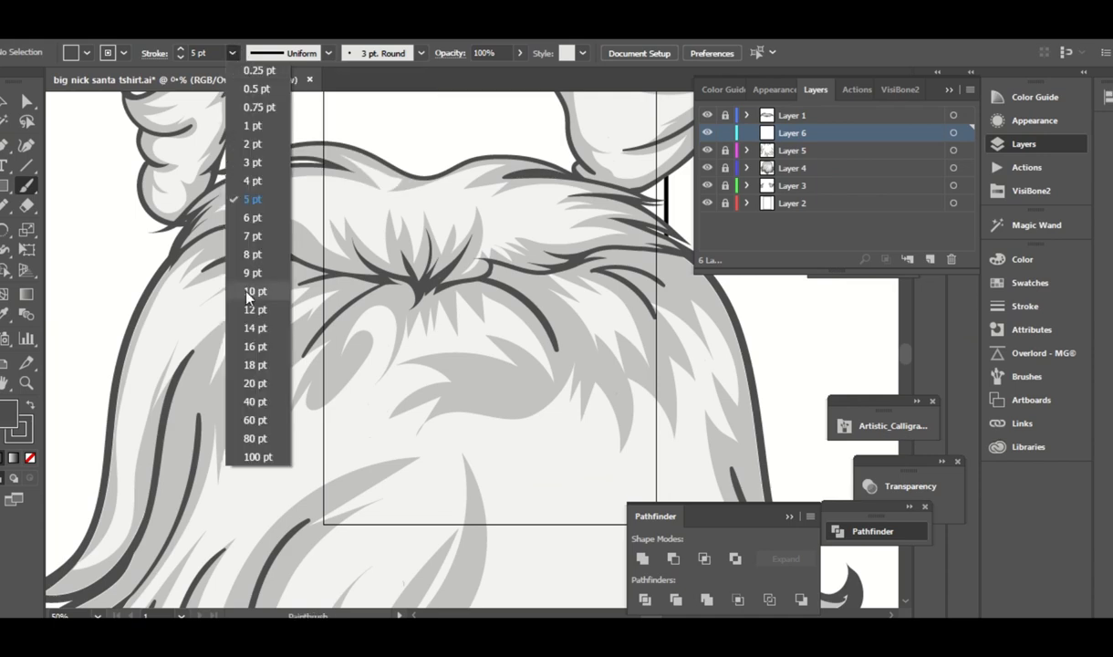
left_click(251, 334)
Paint a thick stroke along the closed eye line and expand its appearance into a shape.
left_click_drag(356, 287, 481, 279)
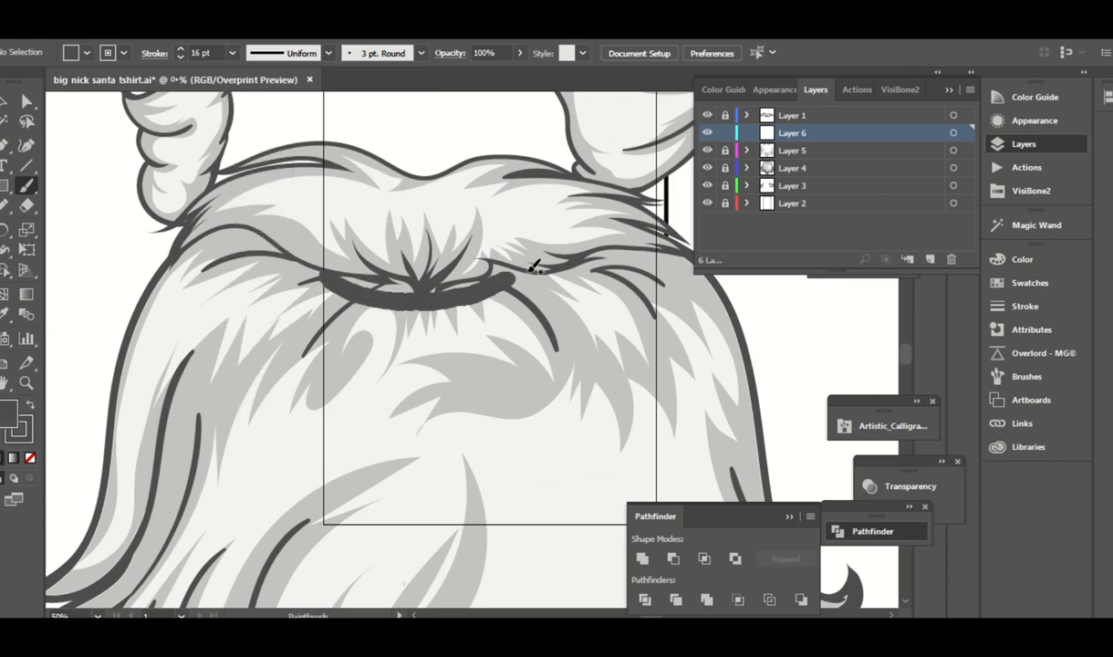
key("ctrl+z")
mouse_move(365, 271)
left_mouse_down()
mouse_move(483, 272)
mouse_move(365, 275)
left_mouse_up()
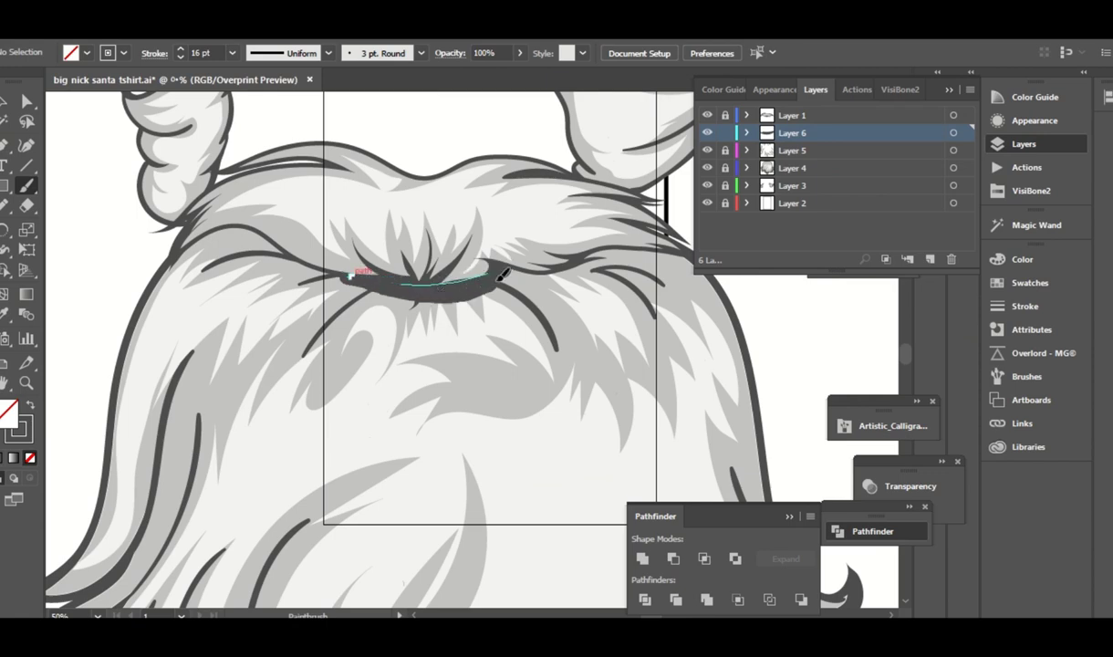
key("v")
left_click(412, 302)
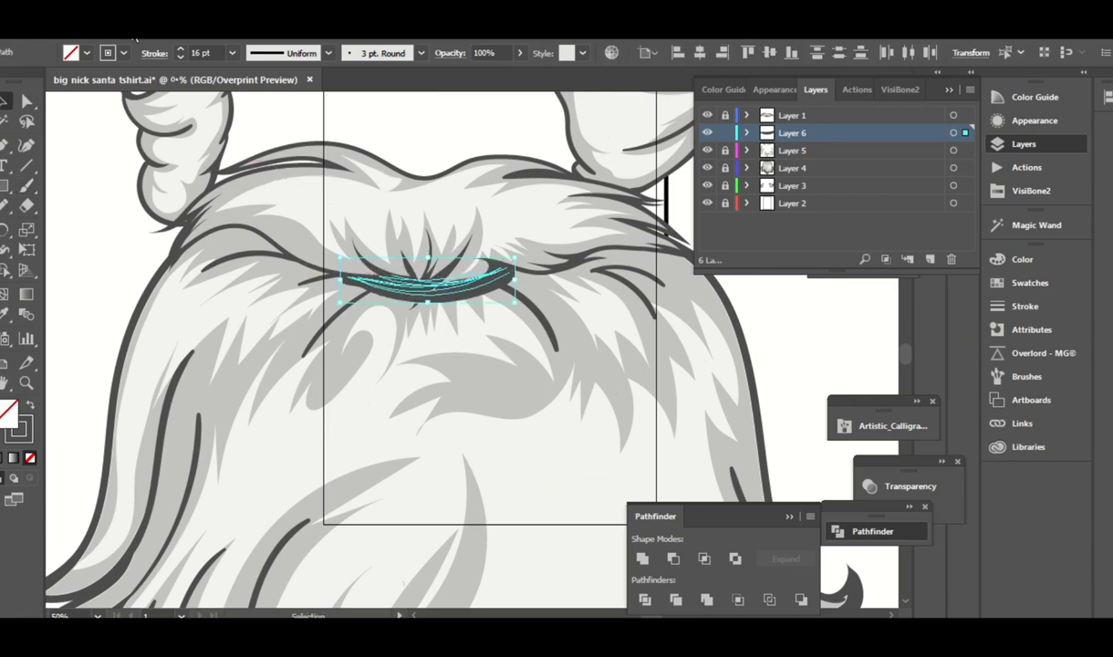
left_click(137, 19)
left_click(173, 199)
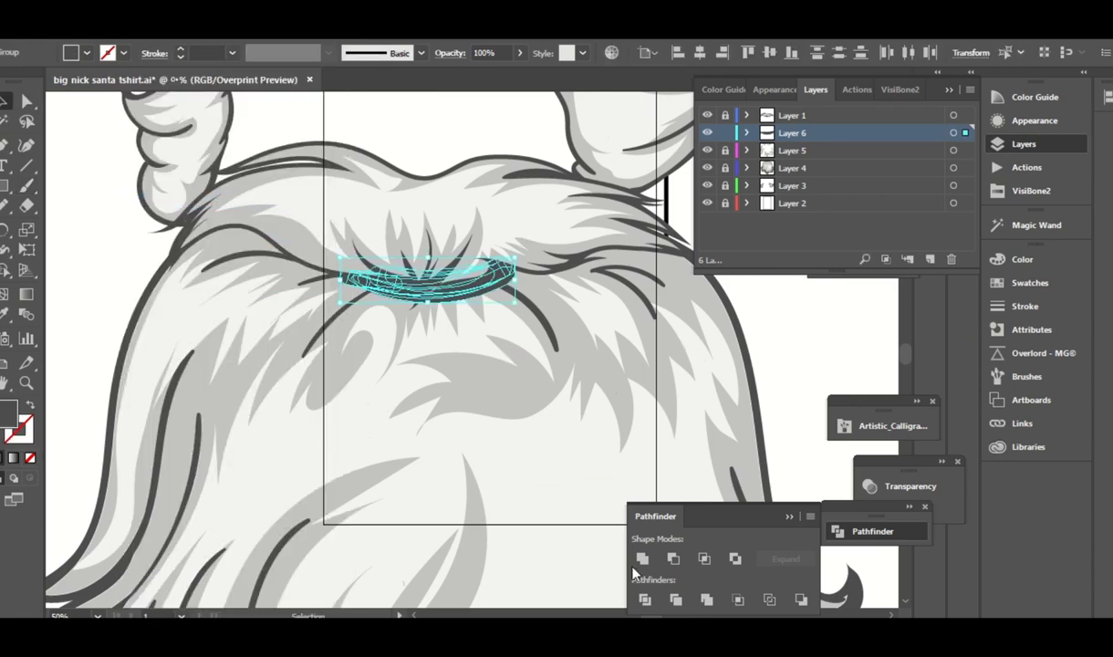
Fill the eye shape with pink from the swatches and nudge it into place.
left_click(1031, 191)
left_click(729, 159)
key("ctrl+shift+a")
key("a")
key("ctrl+minus")
key("ctrl+minus")
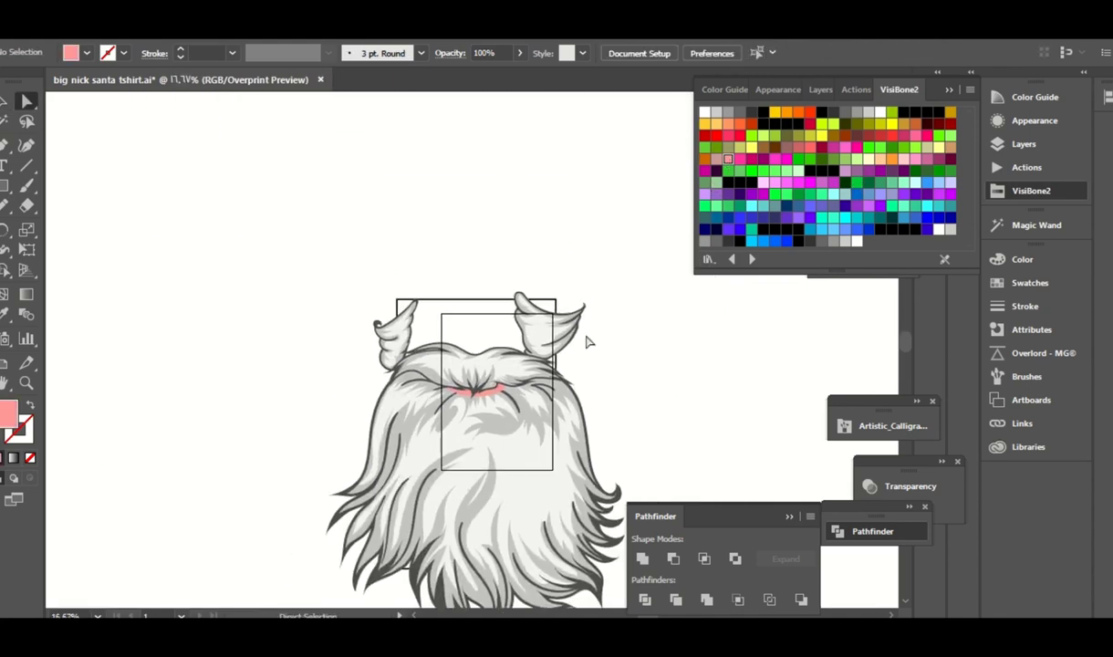
key("ctrl+plus")
key("ctrl+plus")
key("ctrl+plus")
left_click(509, 455)
key("n")
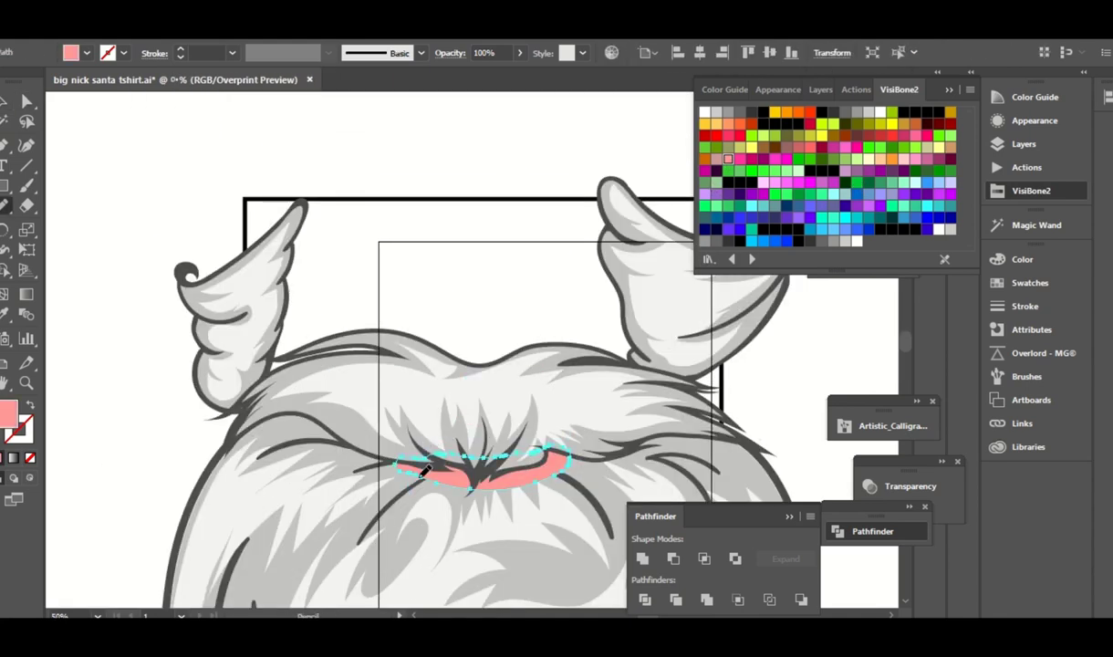
key("v")
left_click_drag(539, 474, 534, 481)
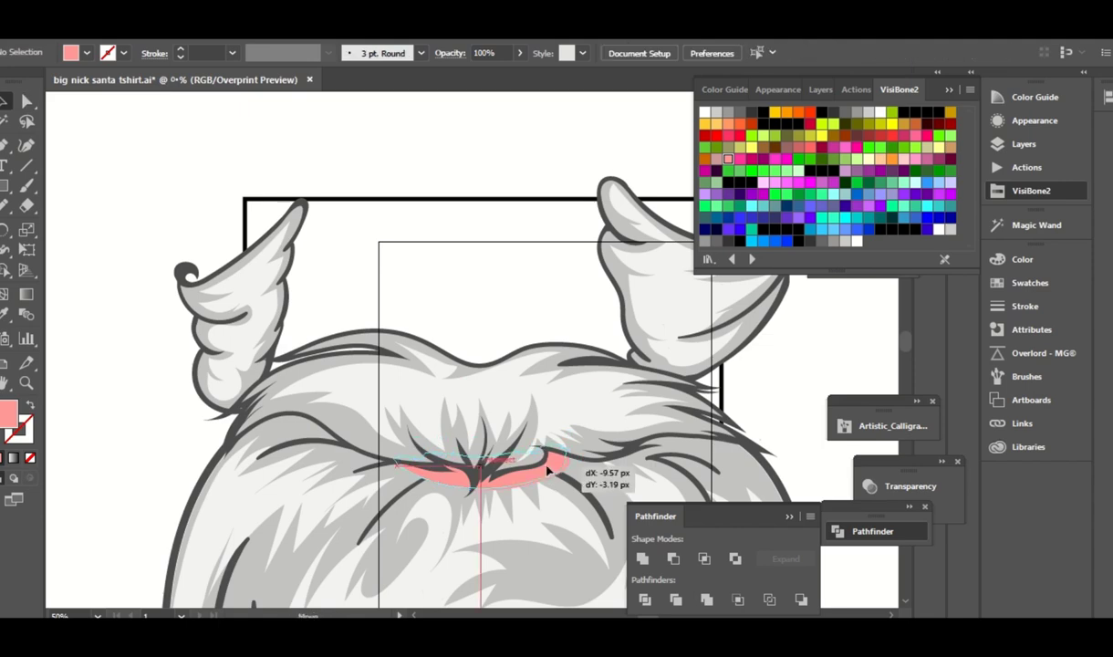
Add a new layer directly above Layer 2.
left_click(1031, 191)
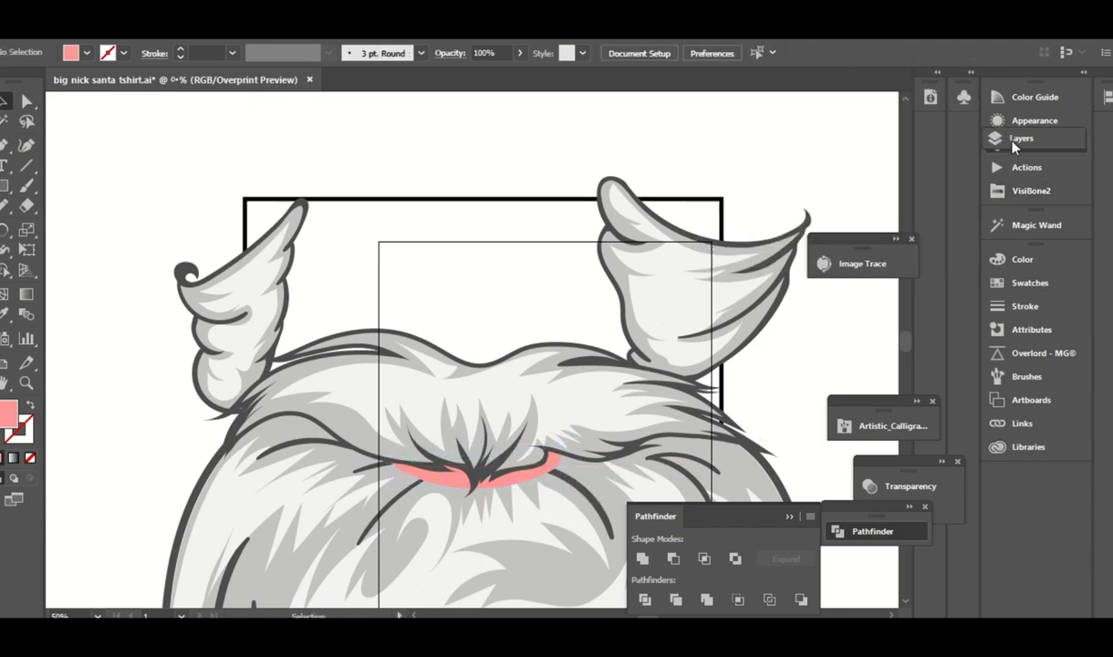
left_click(1036, 142)
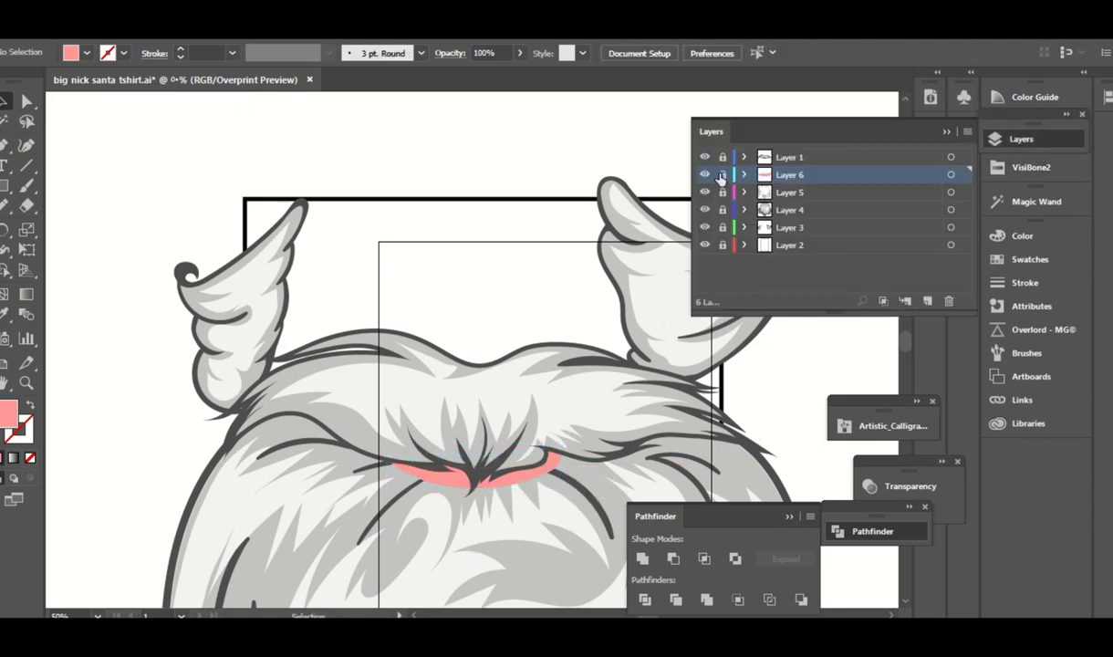
left_click(806, 228)
left_click(904, 301)
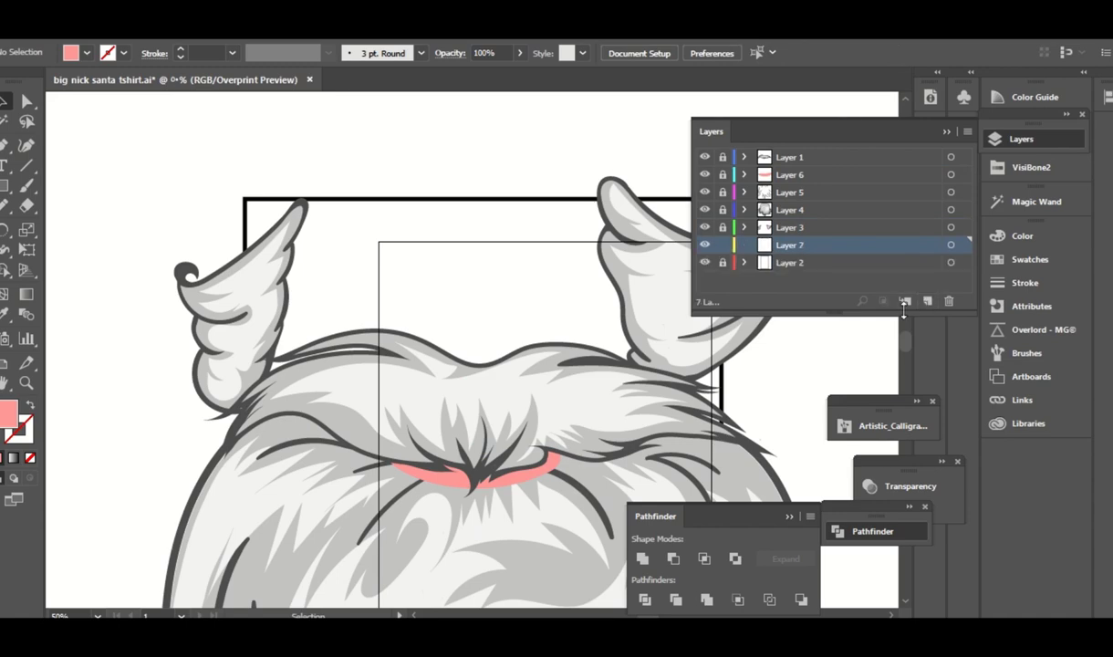
key("ctrl+minus")
key("ctrl+minus")
key("ctrl+minus")
Draw a large pink ellipse over the beard, stretch its top and move it slightly up.
left_click_drag(6, 185, 101, 227)
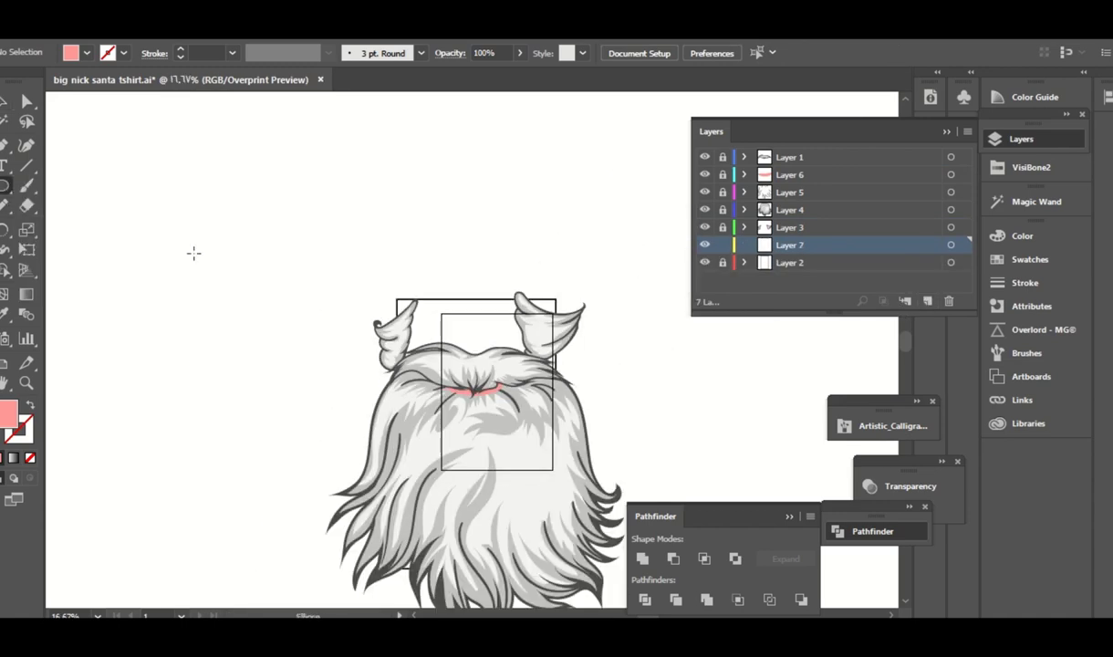
mouse_move(552, 275)
left_mouse_down()
mouse_move(408, 410)
mouse_move(509, 318)
mouse_move(496, 320)
left_mouse_up()
left_click(601, 334)
left_click_drag(475, 272, 475, 282)
key("a")
key("v")
left_click_drag(537, 297, 534, 291)
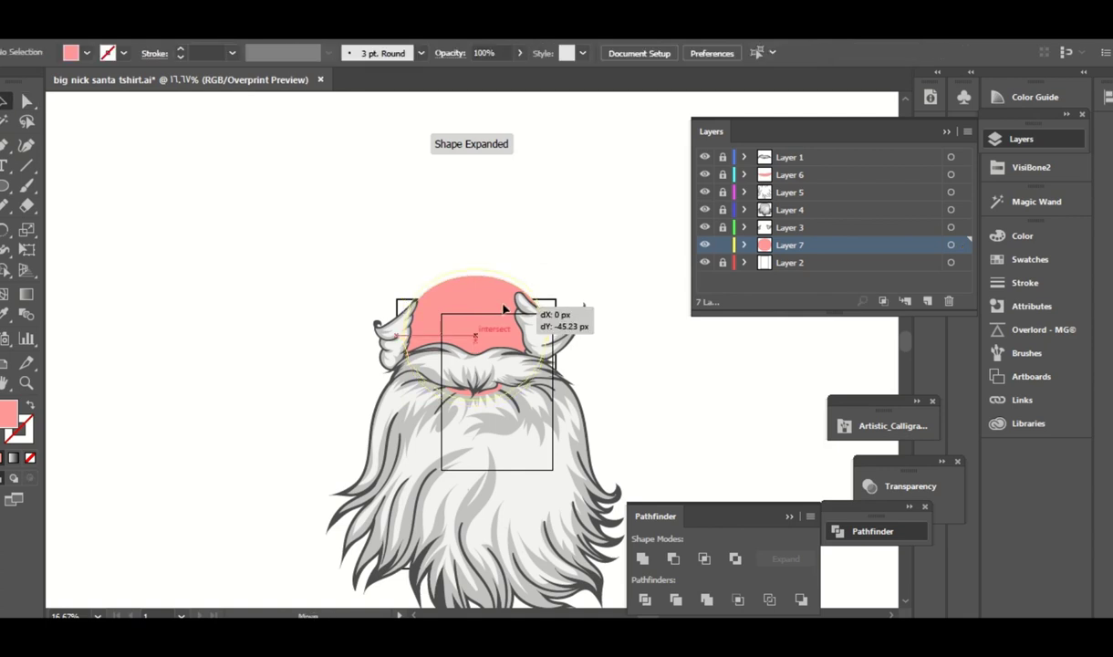
left_click(611, 254)
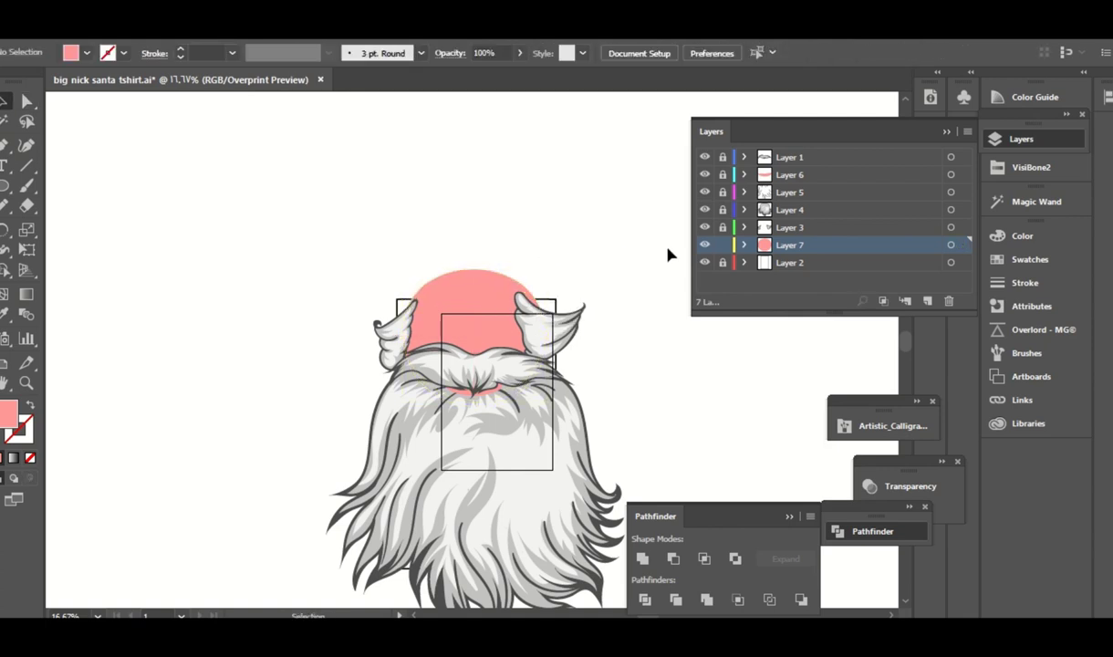
key("ctrl+plus")
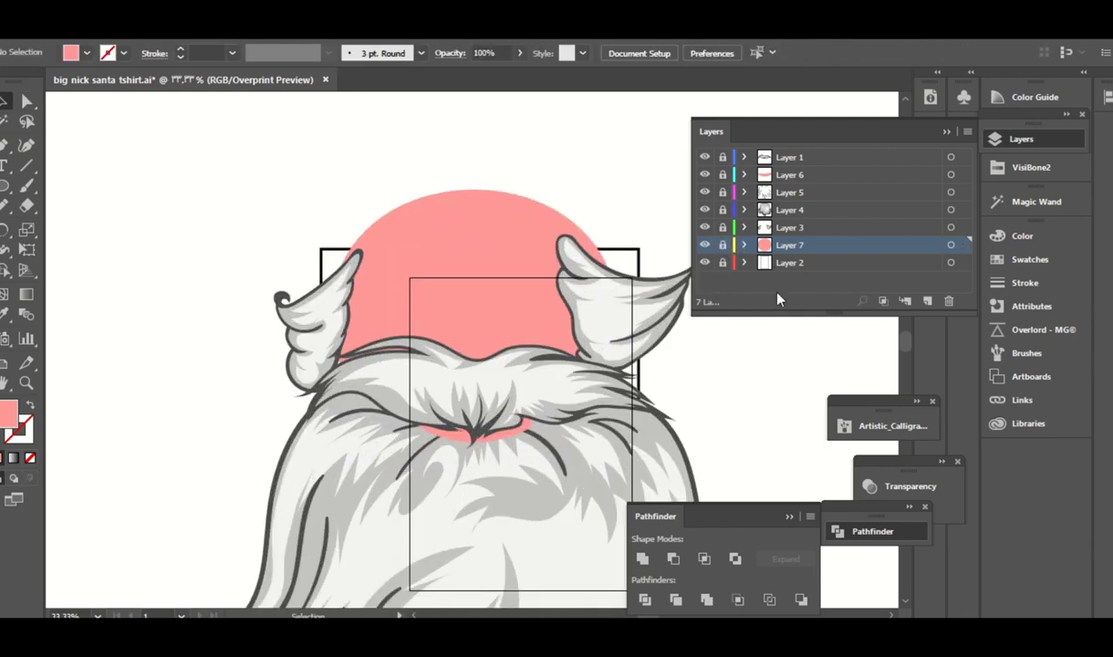
Add a new top layer and set the Paintbrush to a round brush at 60 pt.
key("ctrl+l")
scroll(427, 298, "up", 1)
key("ctrl+minus")
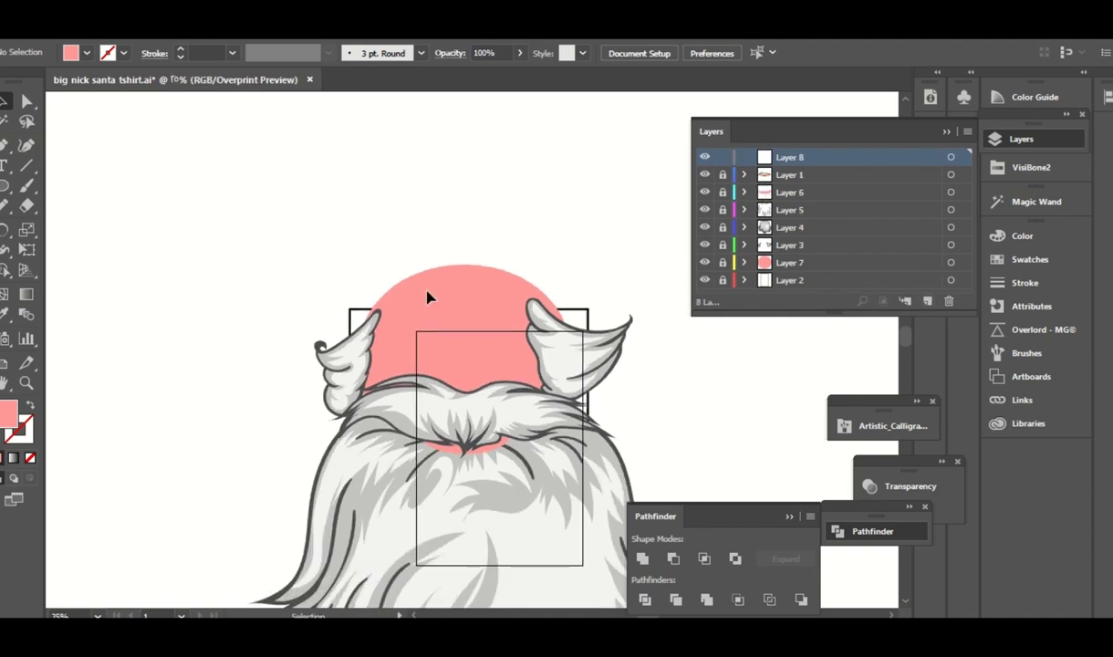
left_click(26, 185)
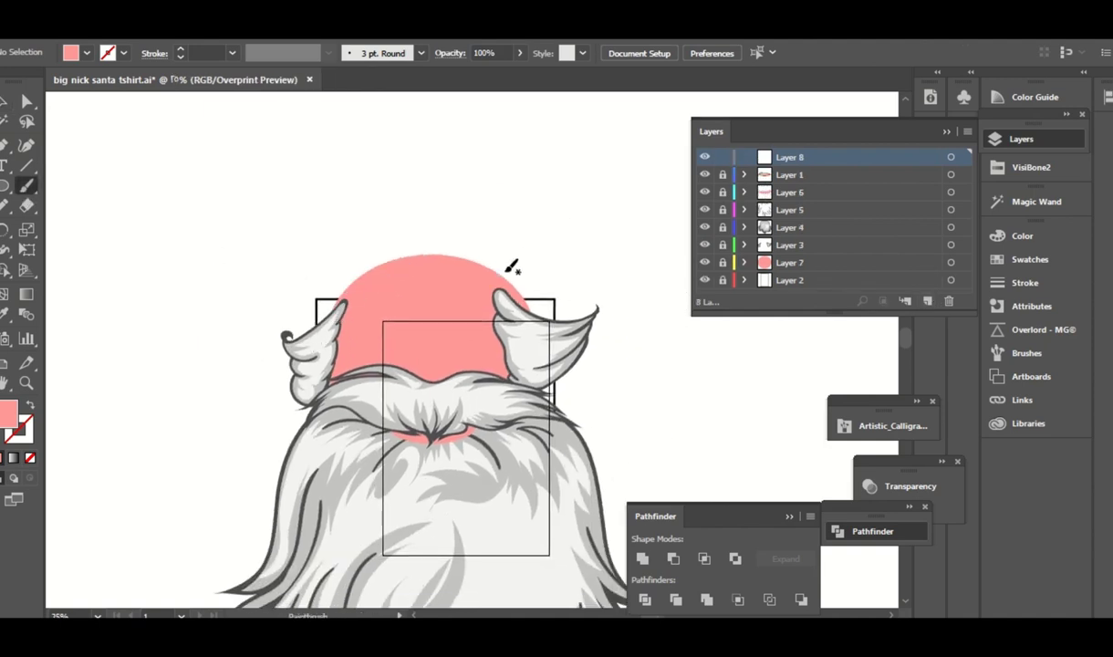
left_click(27, 187)
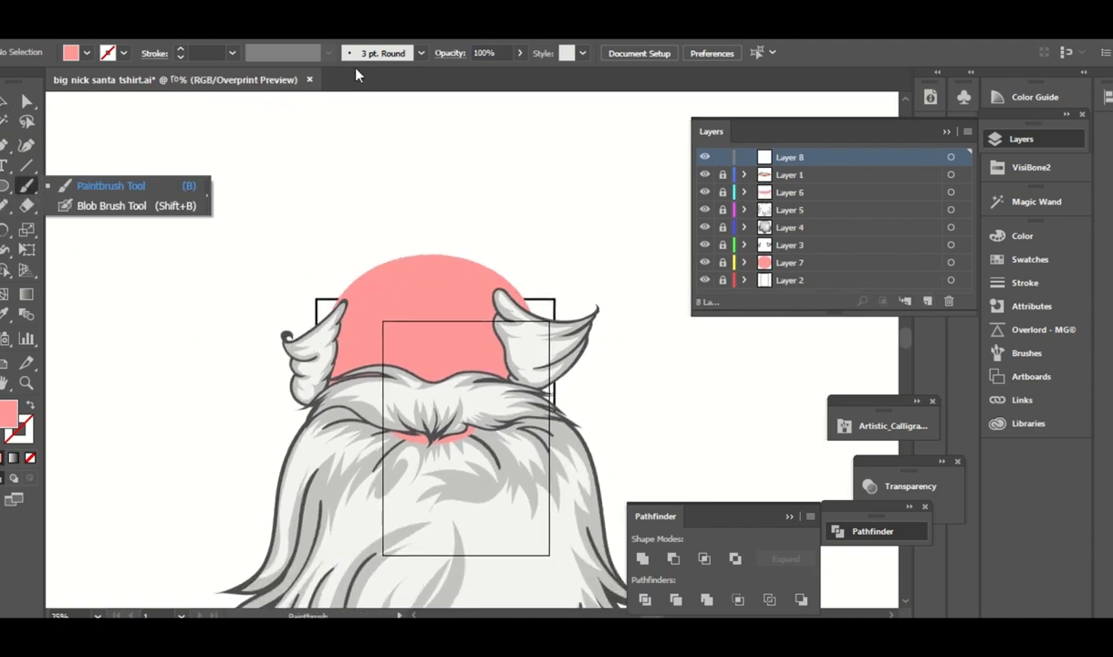
left_click(383, 52)
left_click(232, 52)
left_click(242, 428)
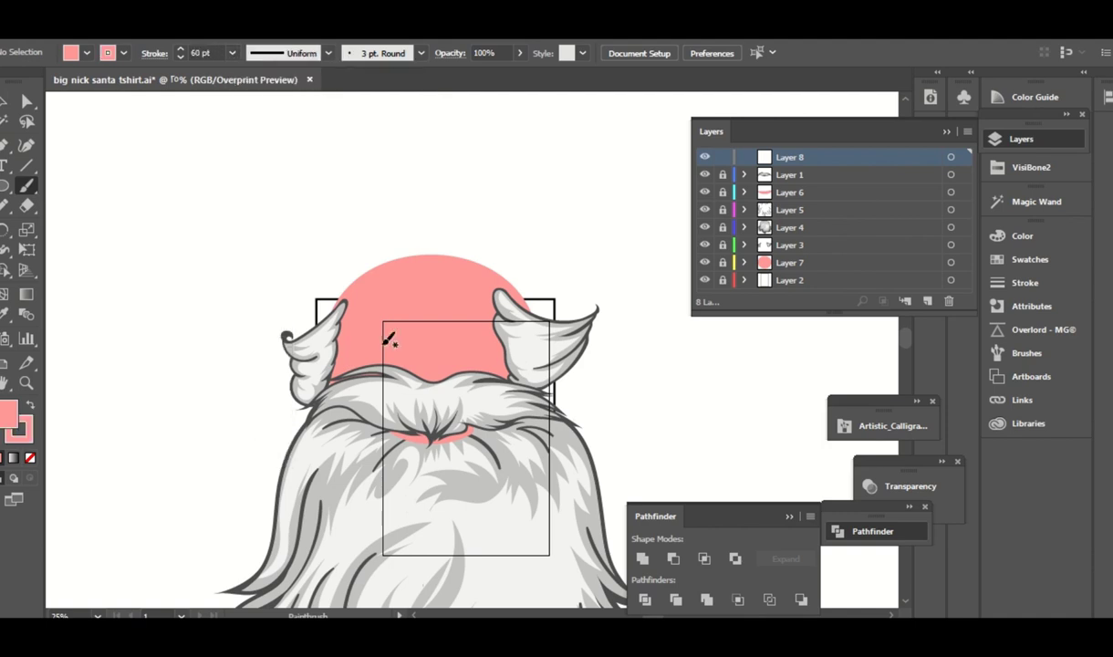
Try pink strokes on the hat sides, undo them, and switch the brush colour to black.
left_click_drag(343, 297, 319, 292)
left_click_drag(498, 292, 526, 272)
key("ctrl+z")
key("ctrl+z")
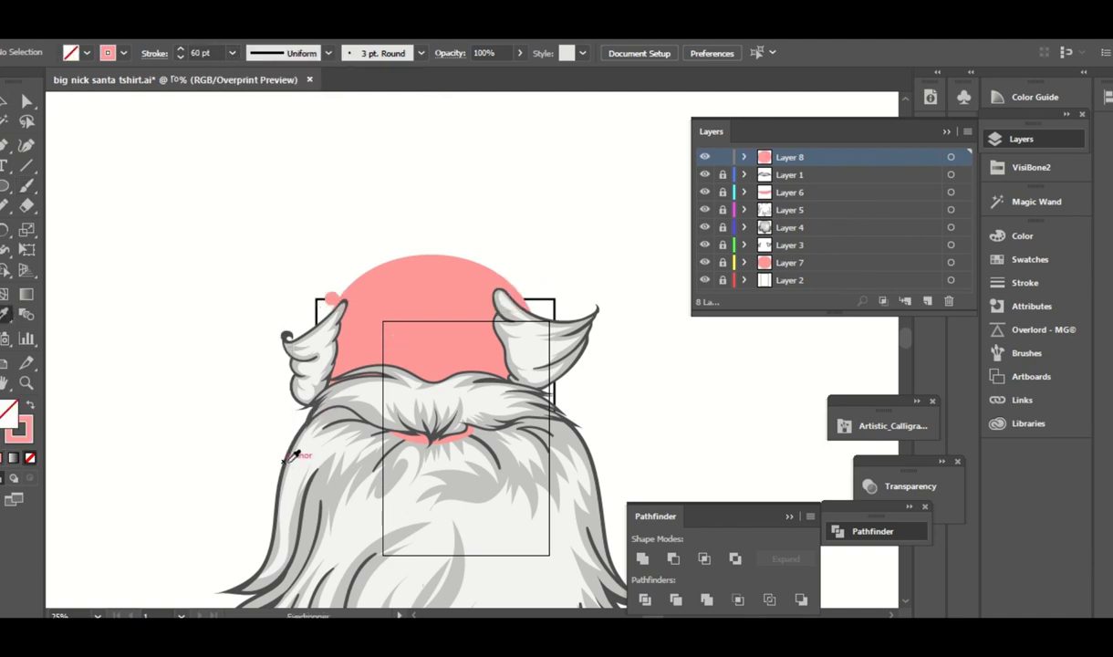
left_click(30, 189)
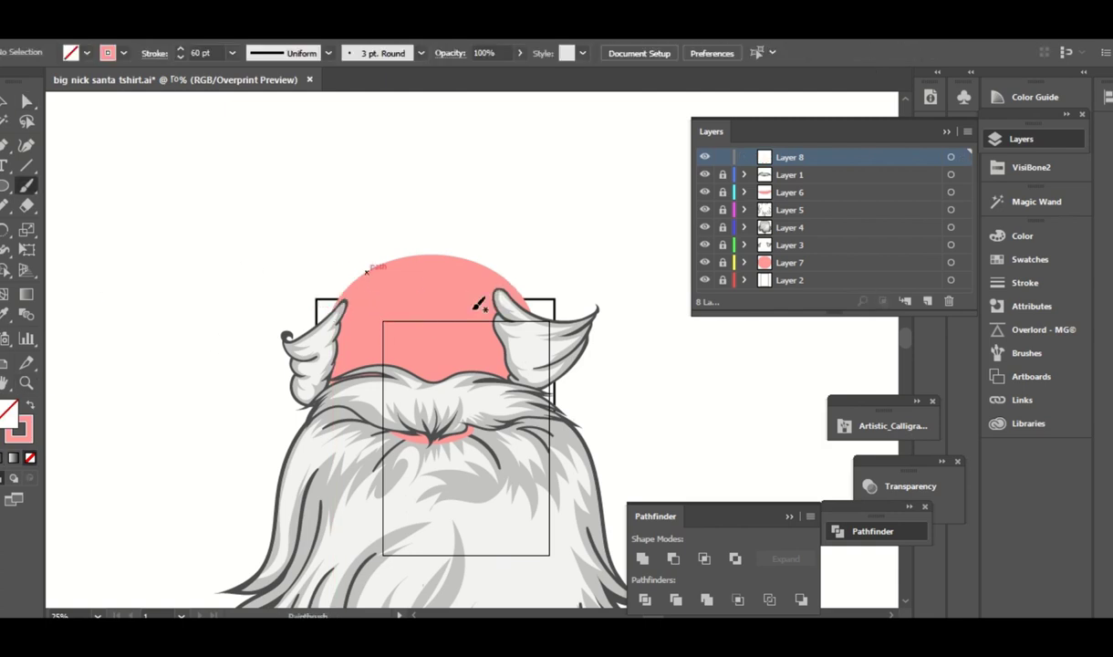
key("F6")
left_click(807, 254)
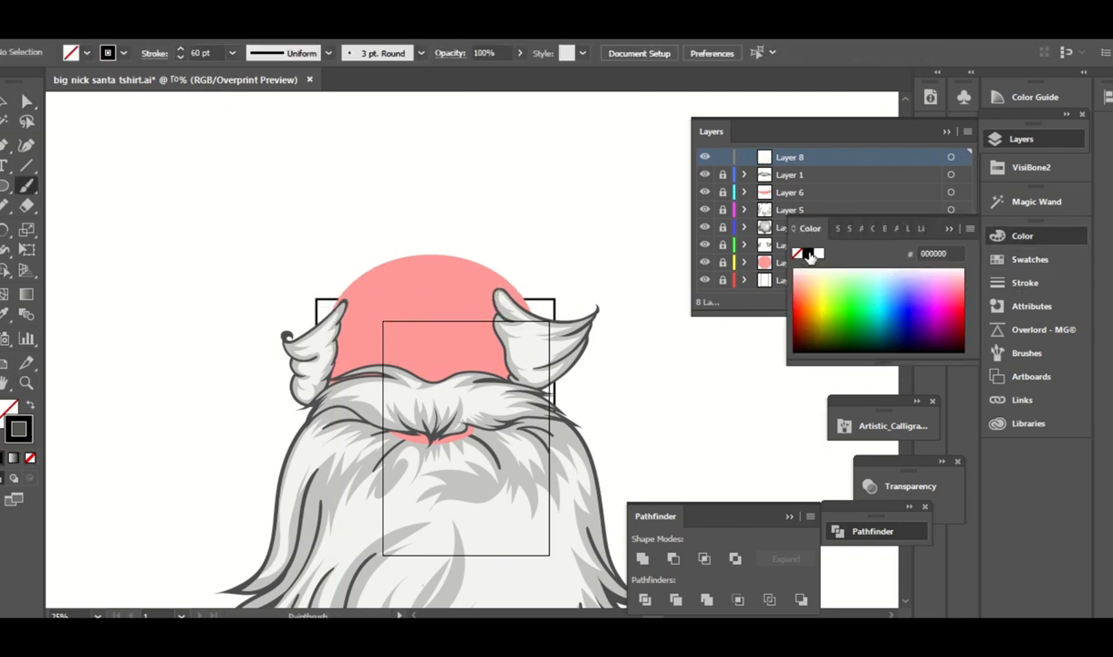
Paint a curved 60 pt black band across the head top and expand its appearance.
left_click_drag(309, 290, 530, 276)
key("ctrl+z")
mouse_move(318, 310)
left_mouse_down()
mouse_move(514, 284)
mouse_move(527, 297)
left_mouse_up()
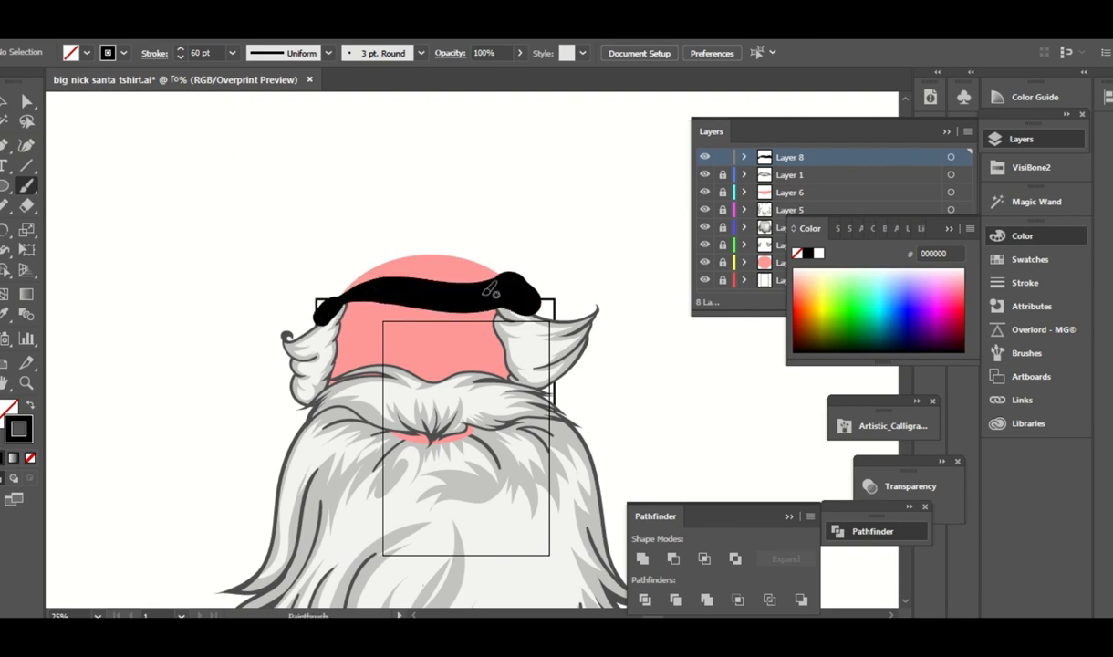
left_click_drag(335, 301, 425, 291)
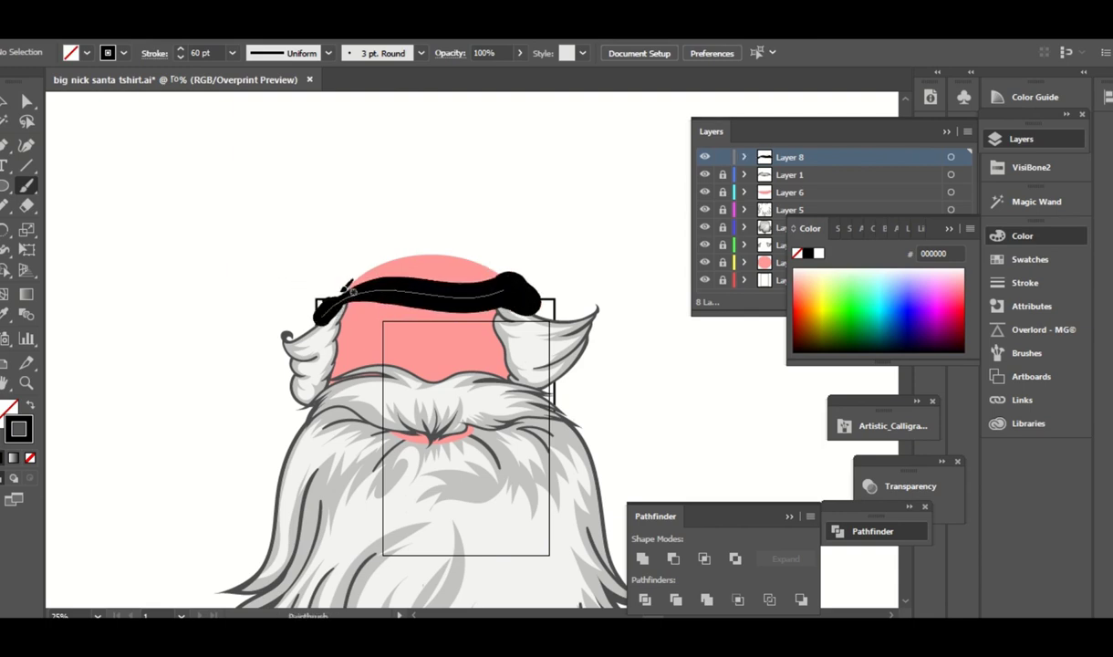
key("v")
left_click_drag(561, 210, 348, 355)
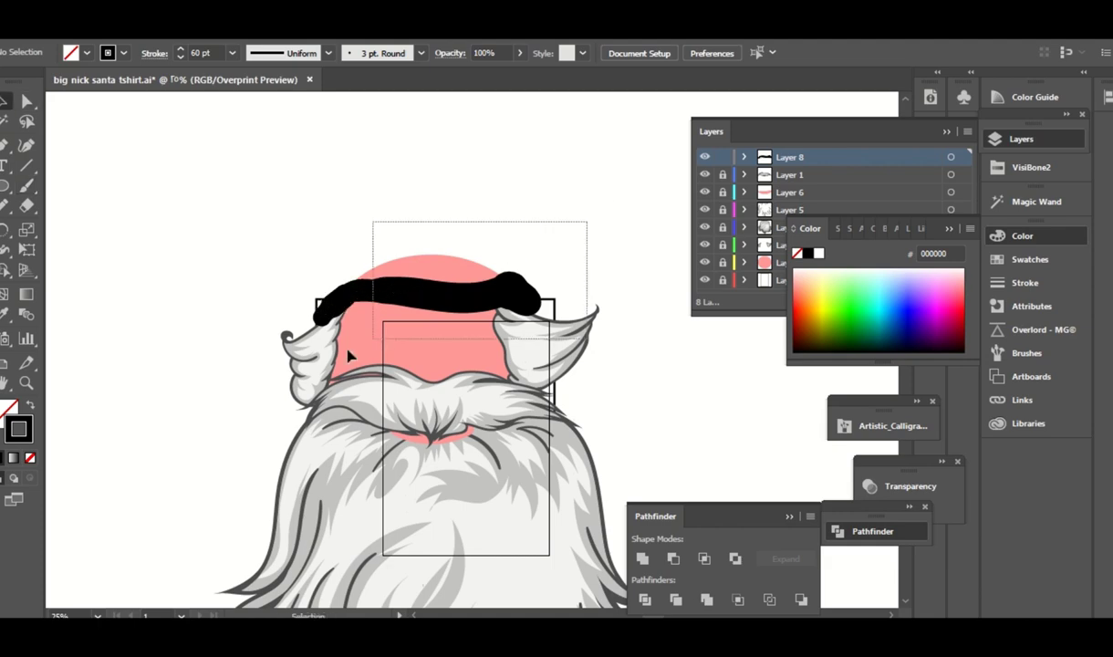
left_click(127, 27)
left_click(183, 193)
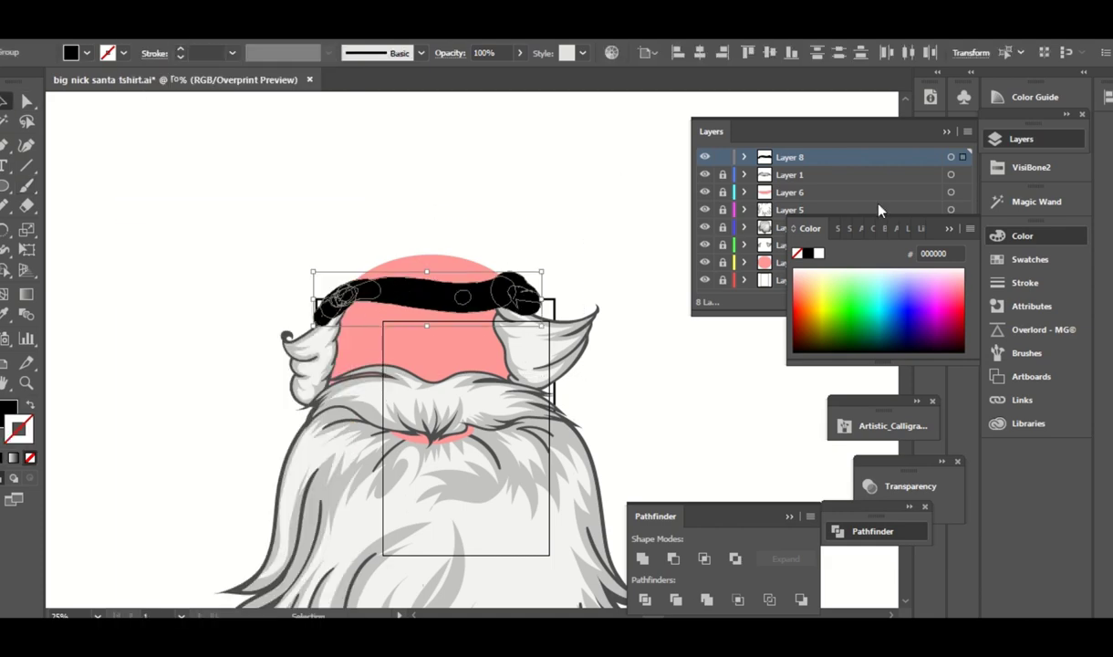
Merge the band pieces into one shape with default white fill and black stroke.
left_click(644, 559)
key("d")
key("a")
left_click(408, 205)
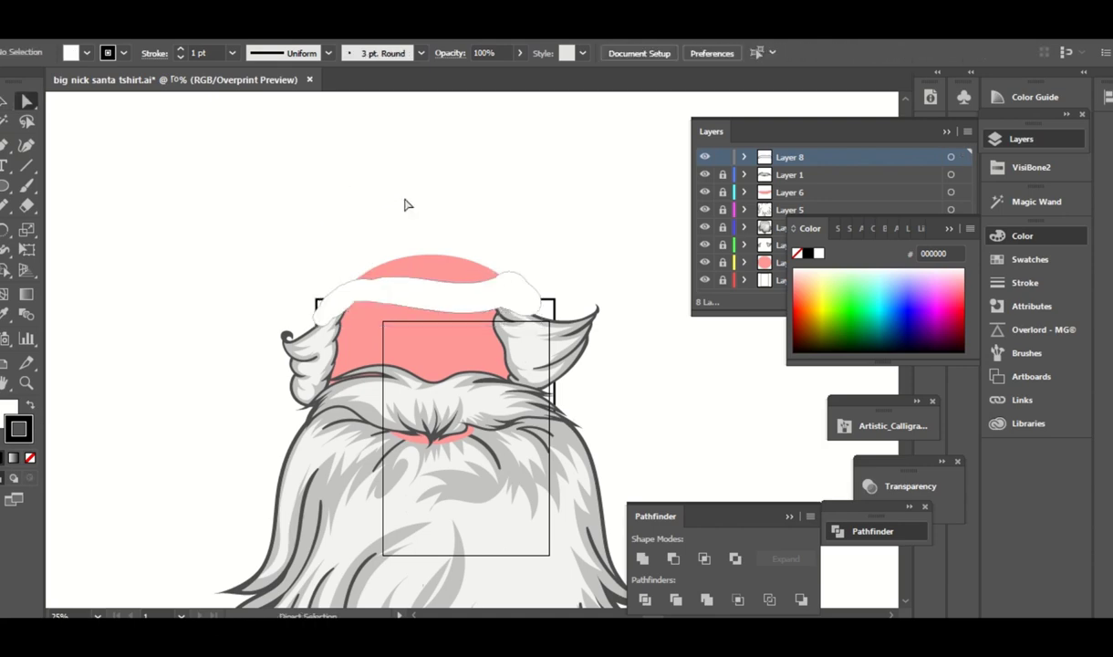
Give the white brim a 10 pt black outline aligned to the outside.
key("ctrl+plus")
left_click(411, 265)
left_click(232, 53)
left_click(251, 297)
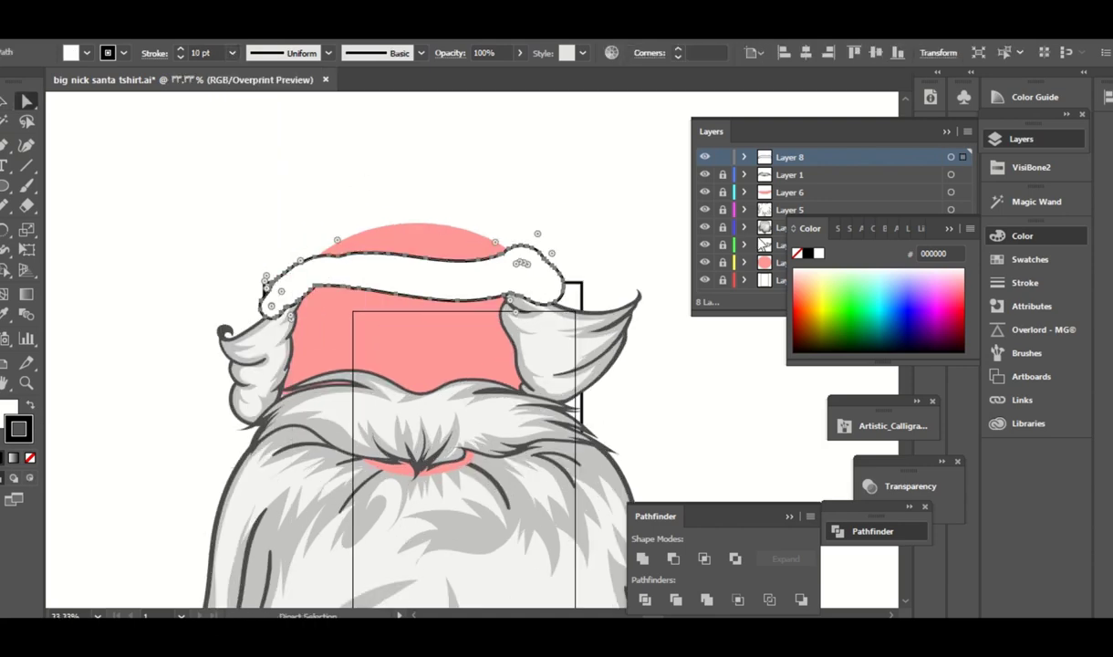
left_click(1024, 283)
left_click(889, 322)
left_click(416, 299)
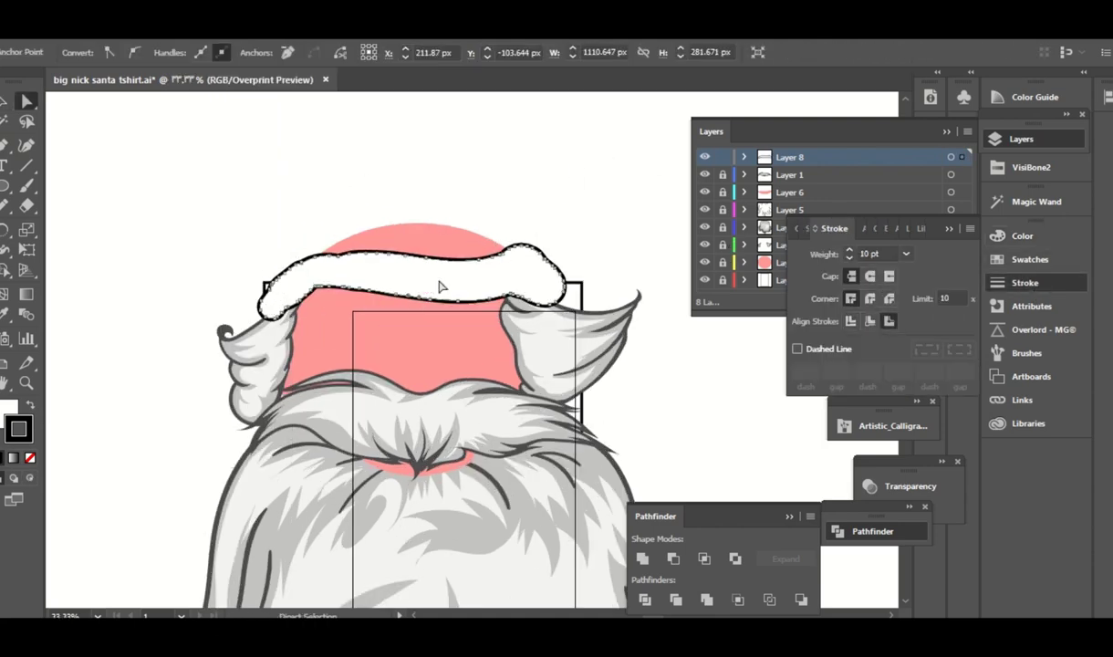
key("ctrl+plus")
key("n")
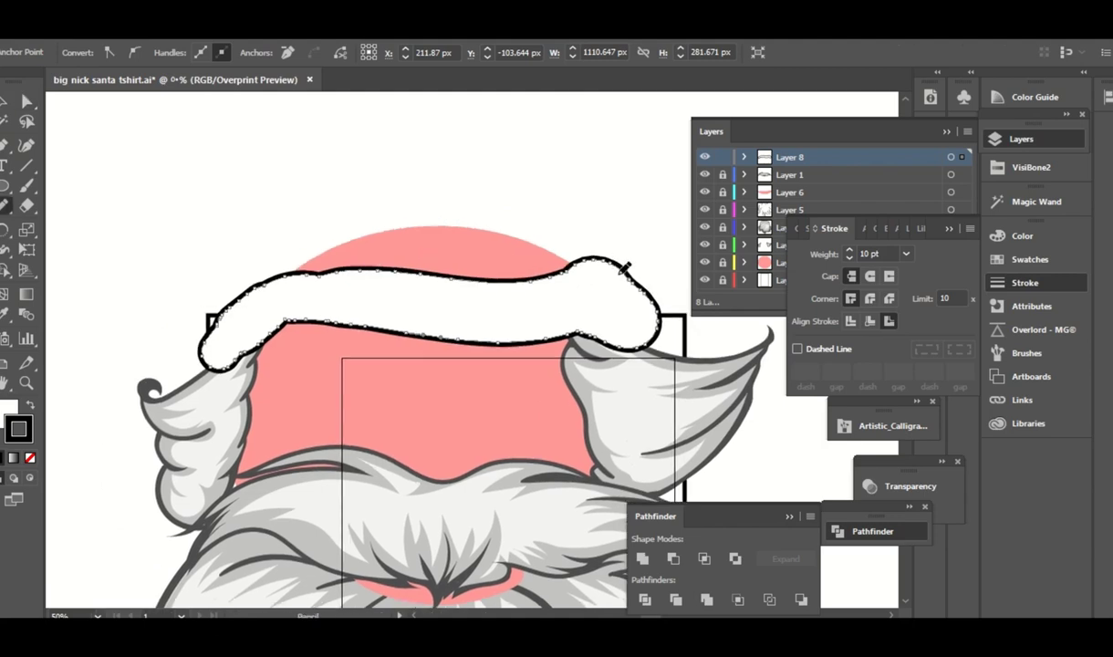
scroll(612, 256, "down", 1)
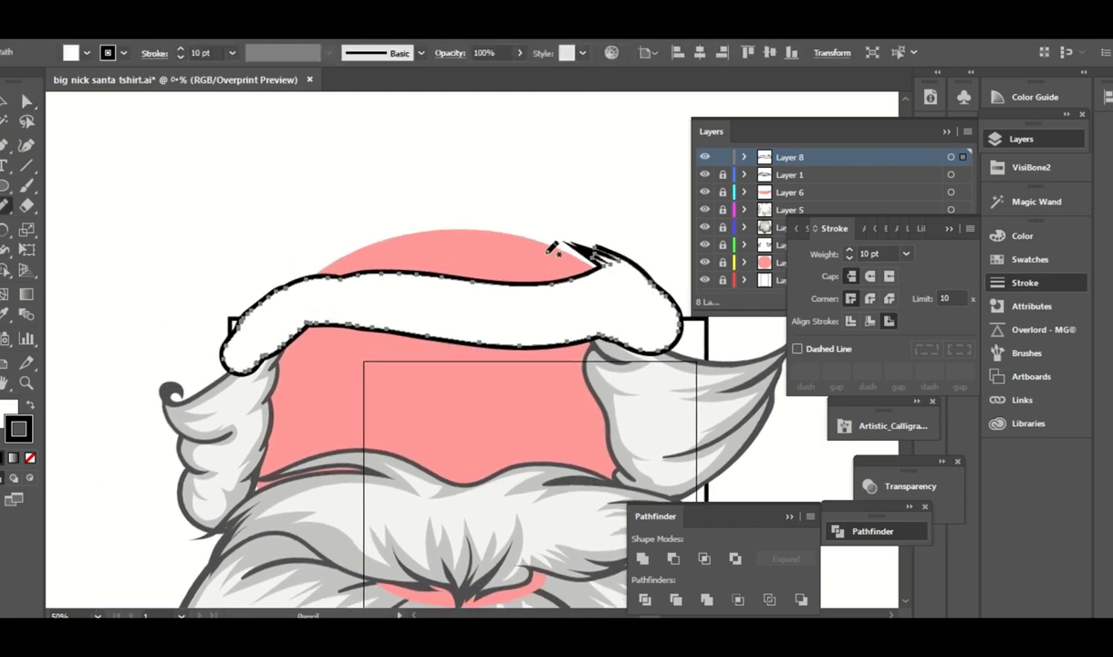
scroll(603, 248, "up", 1)
Set Pencil Fidelity toward Accurate and redraw the brim's top-right edge.
double_click(11, 208)
left_click_drag(517, 220, 492, 221)
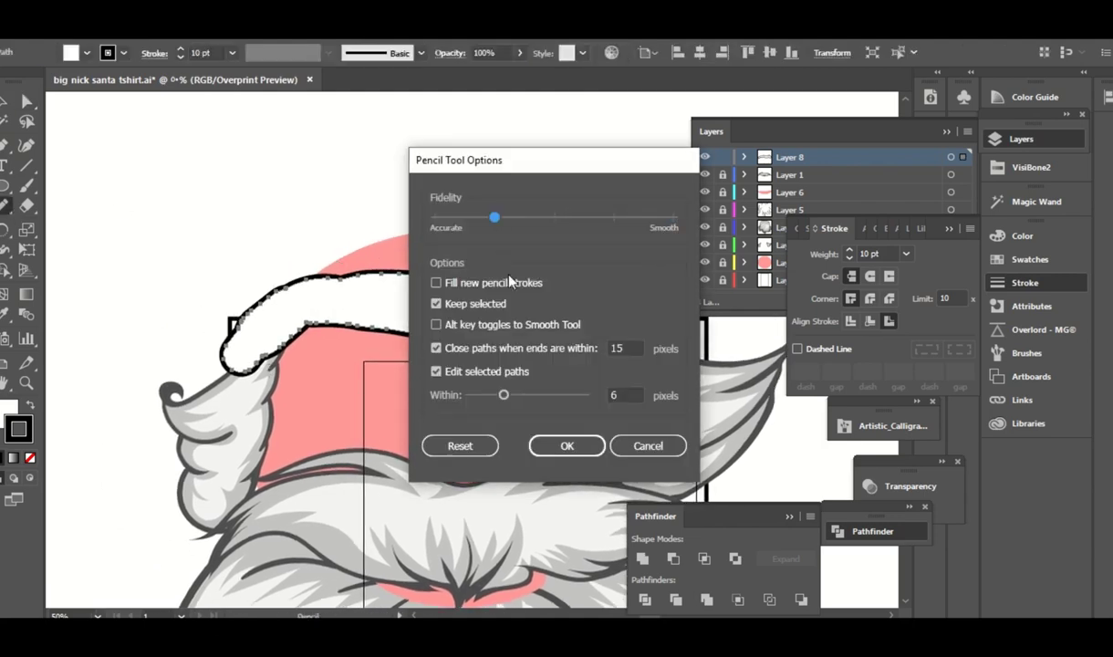
key("Return")
left_click_drag(649, 266, 537, 262)
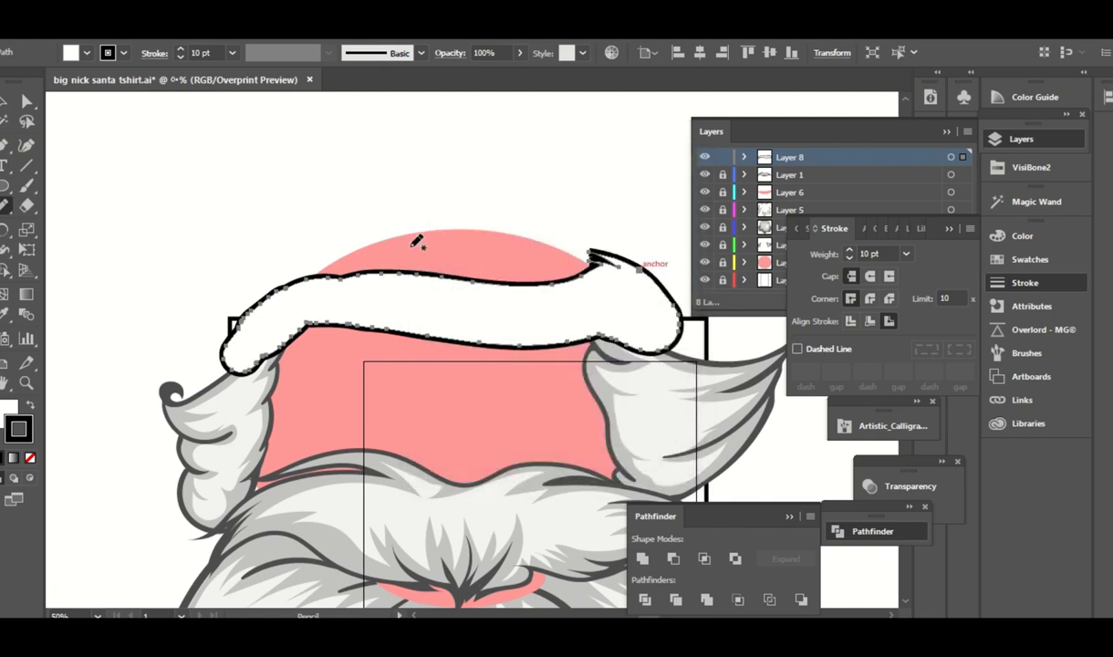
scroll(420, 265, "up", 1)
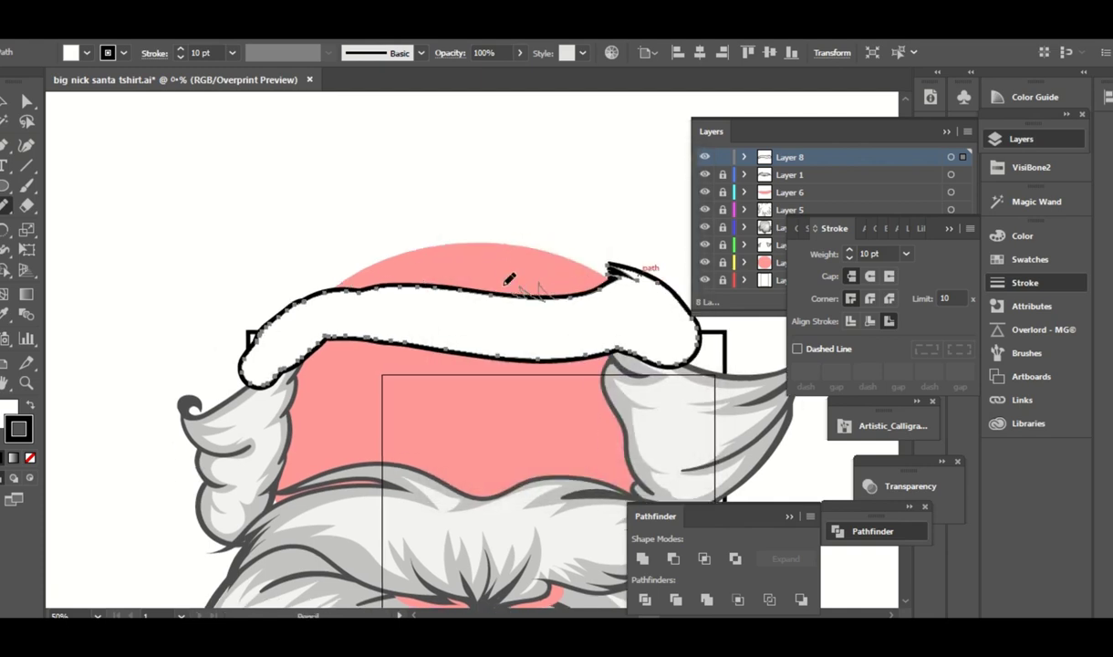
mouse_move(504, 284)
left_mouse_down()
mouse_move(565, 296)
mouse_move(500, 276)
mouse_move(489, 289)
mouse_move(461, 291)
left_mouse_up()
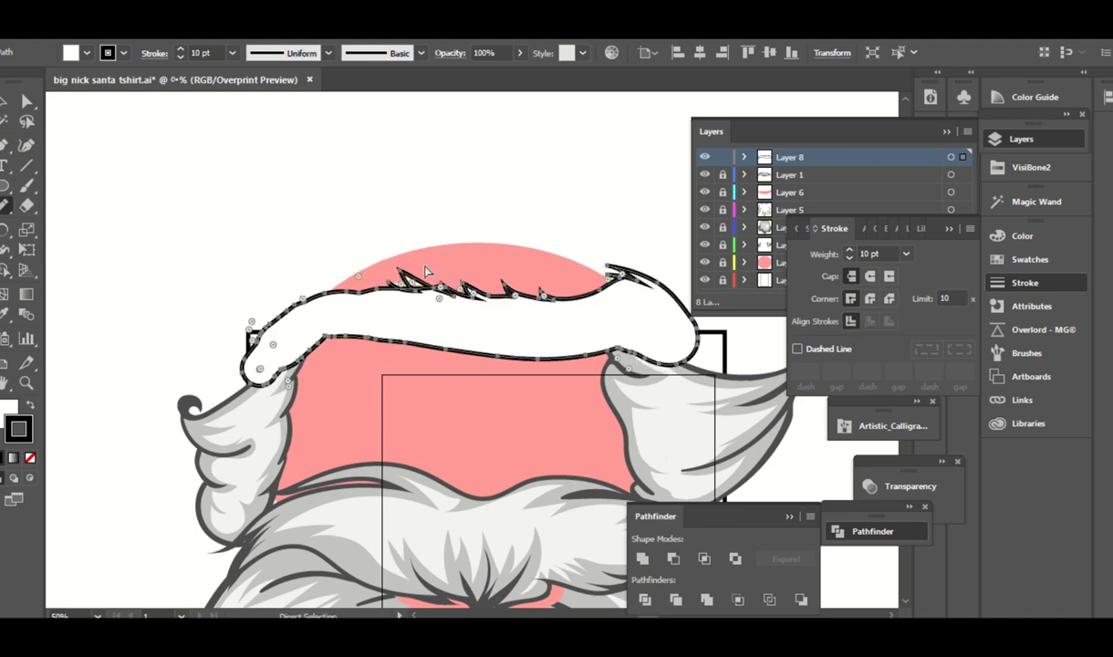
key("ctrl+shift+a")
key("ctrl+z")
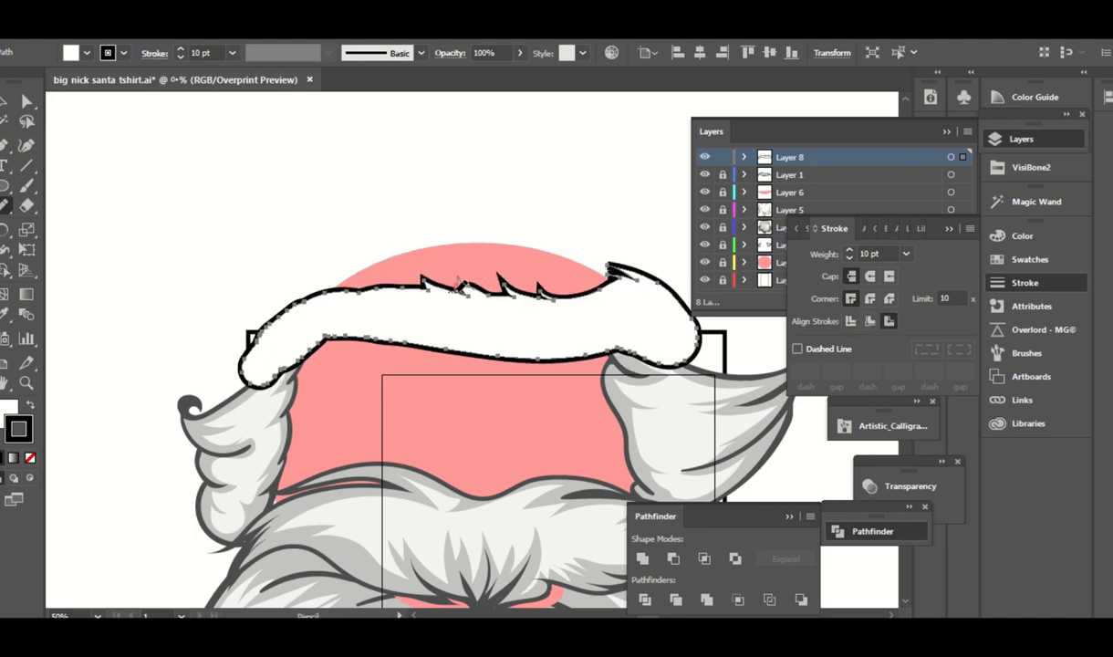
Draw pointed fur spikes along the brim top and round off its left side.
mouse_move(398, 282)
left_mouse_down()
mouse_move(393, 267)
mouse_move(274, 294)
left_mouse_up()
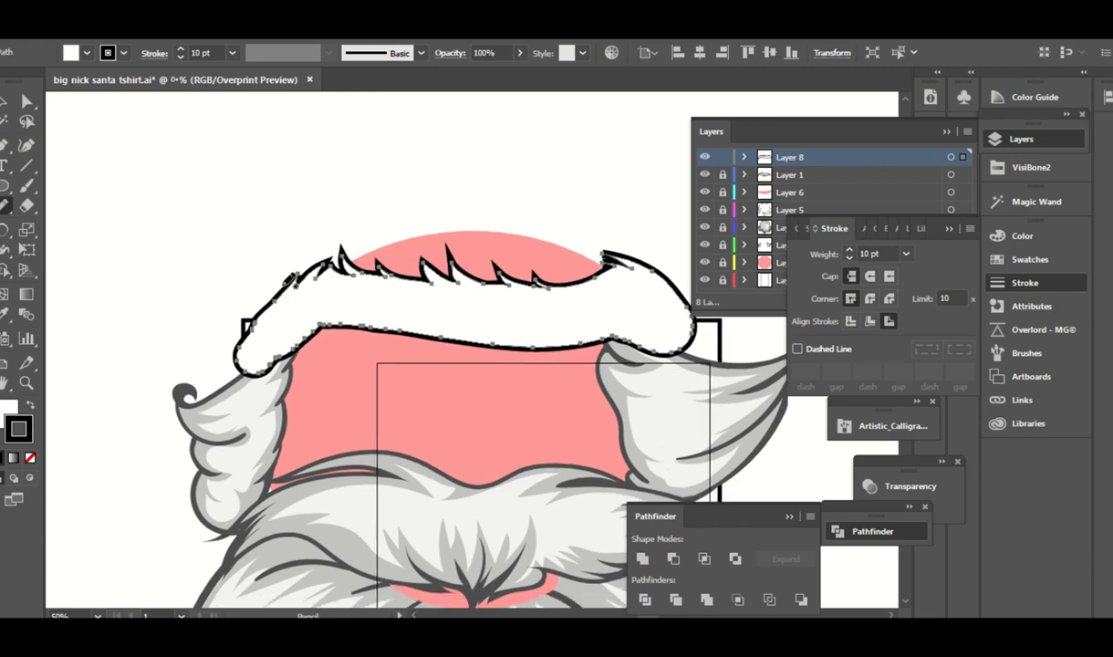
mouse_move(254, 345)
left_mouse_down()
mouse_move(325, 308)
mouse_move(327, 334)
left_mouse_up()
left_click_drag(313, 259, 254, 367)
left_click_drag(362, 327, 363, 329)
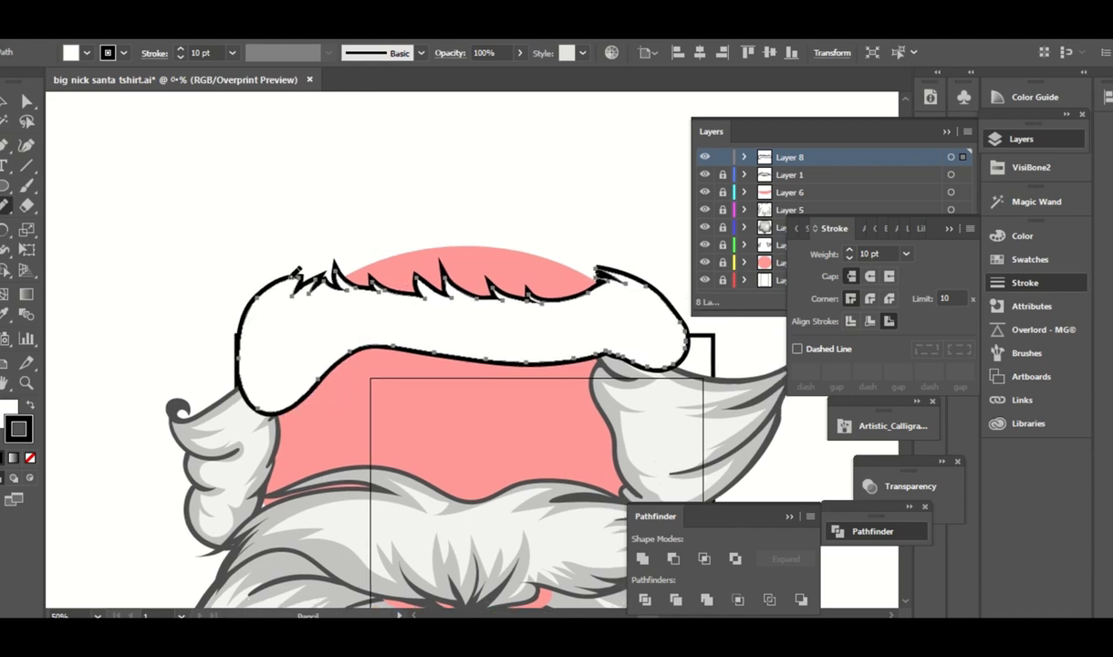
left_click_drag(270, 298, 235, 339)
left_click_drag(263, 279, 235, 364)
Add more spiky fur strokes along the brim's top edge, undoing the last unfinished one.
left_click_drag(626, 296, 521, 287)
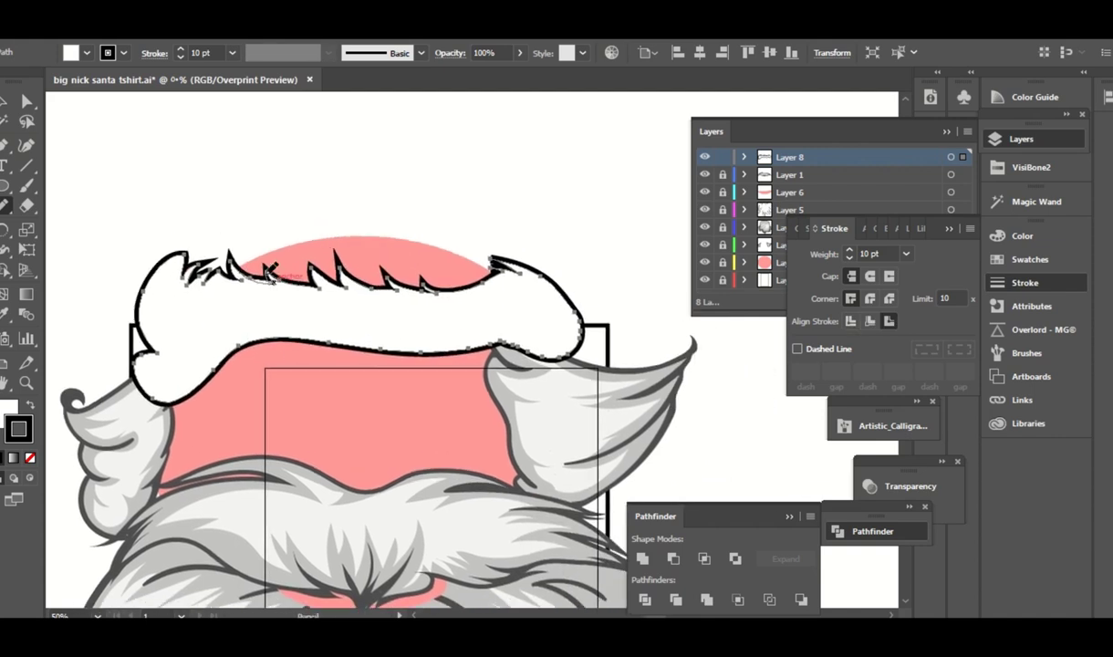
mouse_move(325, 271)
left_mouse_down()
mouse_move(357, 267)
mouse_move(349, 279)
mouse_move(383, 288)
mouse_move(315, 276)
left_mouse_up()
left_click_drag(410, 286, 427, 252)
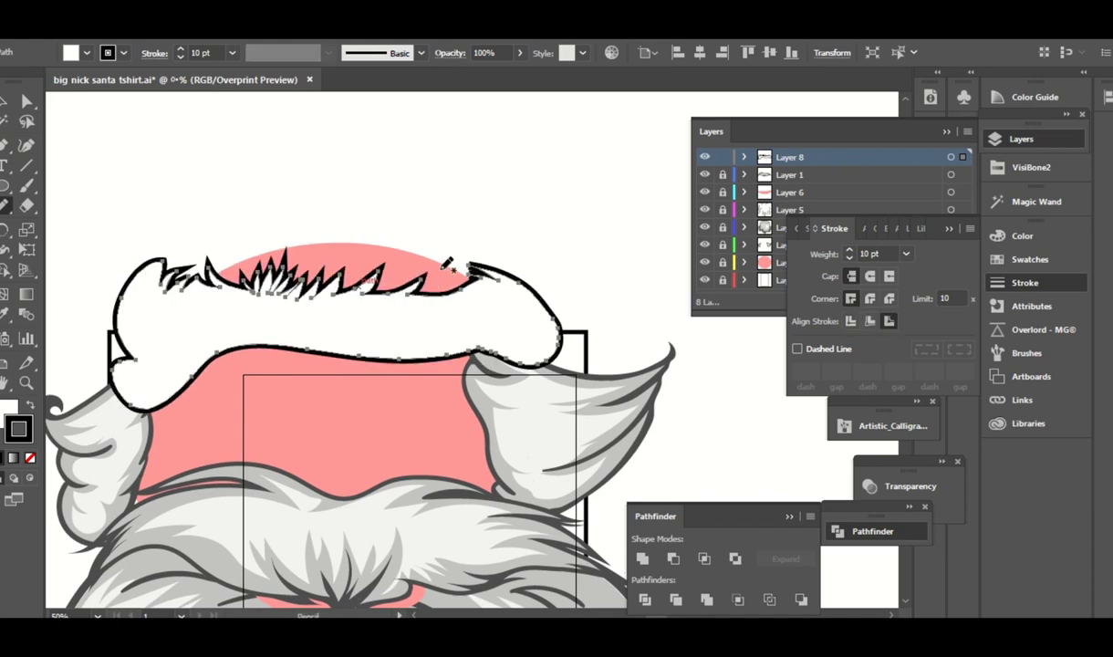
key("ctrl+z")
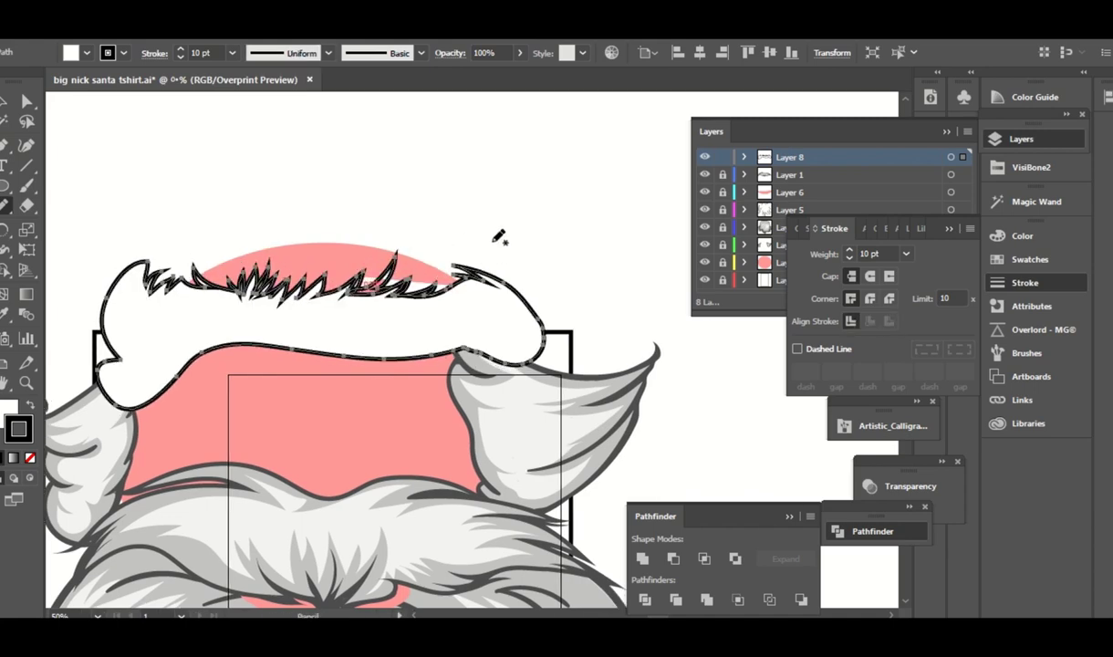
Add fur spikes near the brim's right end and redraw fur along its left edge.
left_click_drag(439, 283, 476, 262)
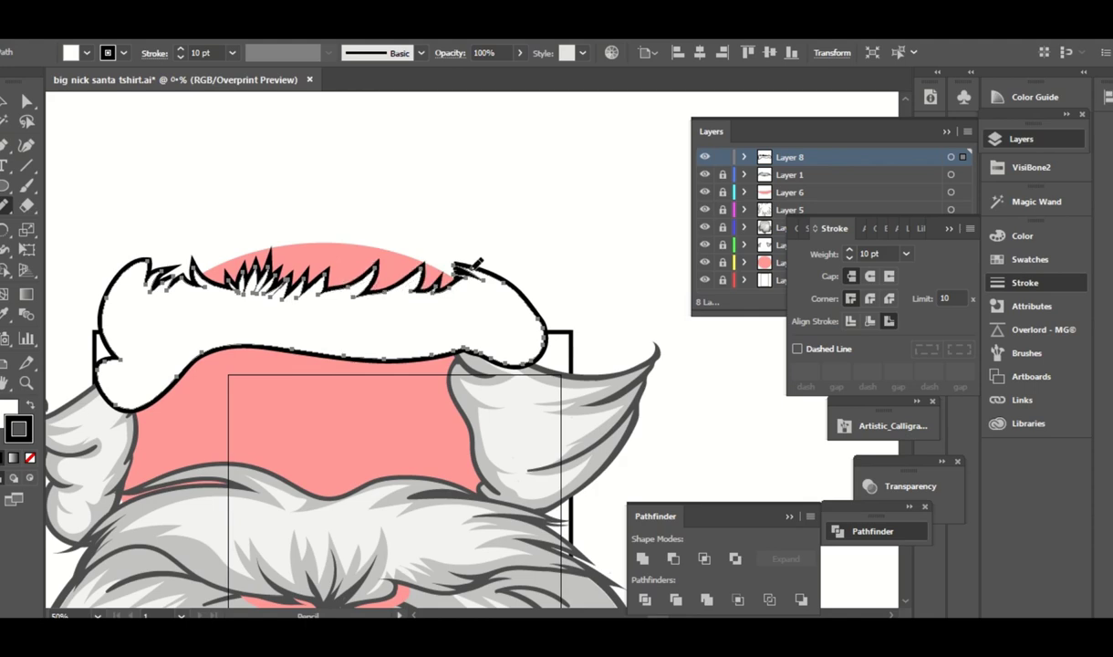
left_click_drag(434, 216, 443, 231)
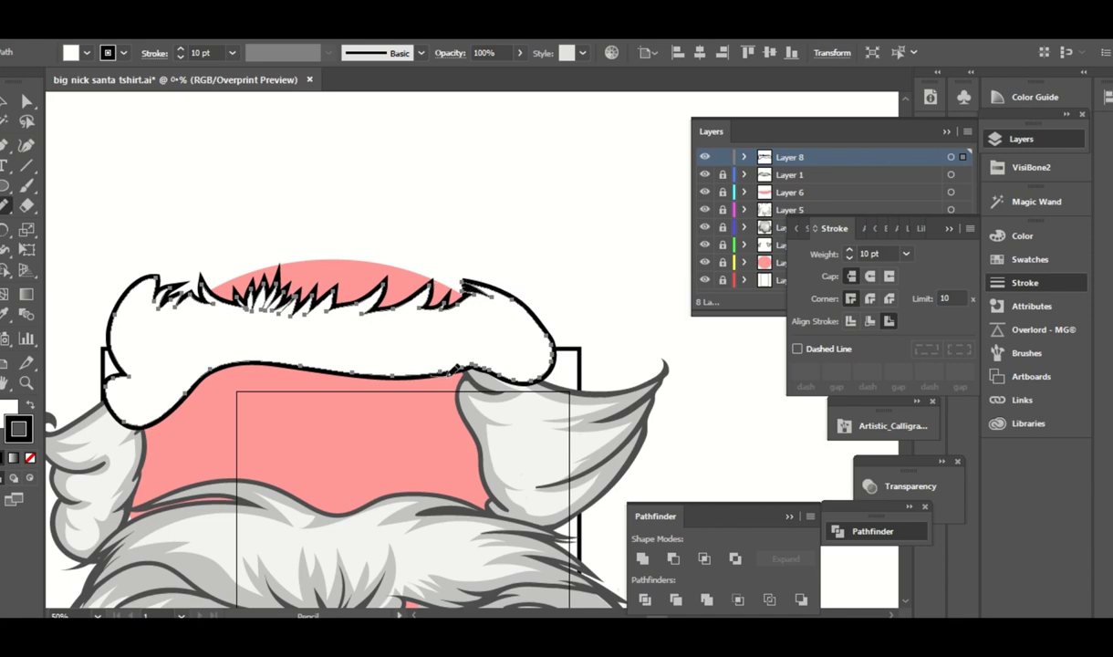
key("ctrl+z")
key("ctrl+shift+z")
key("ctrl+z")
key("ctrl+shift+z")
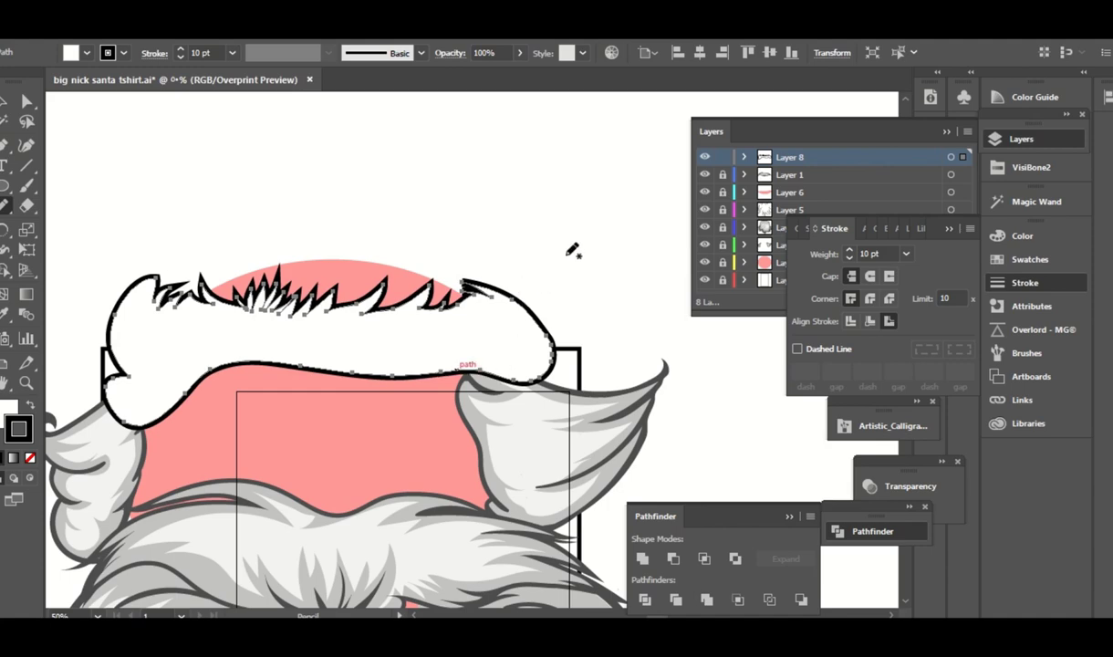
left_click_drag(572, 250, 593, 273)
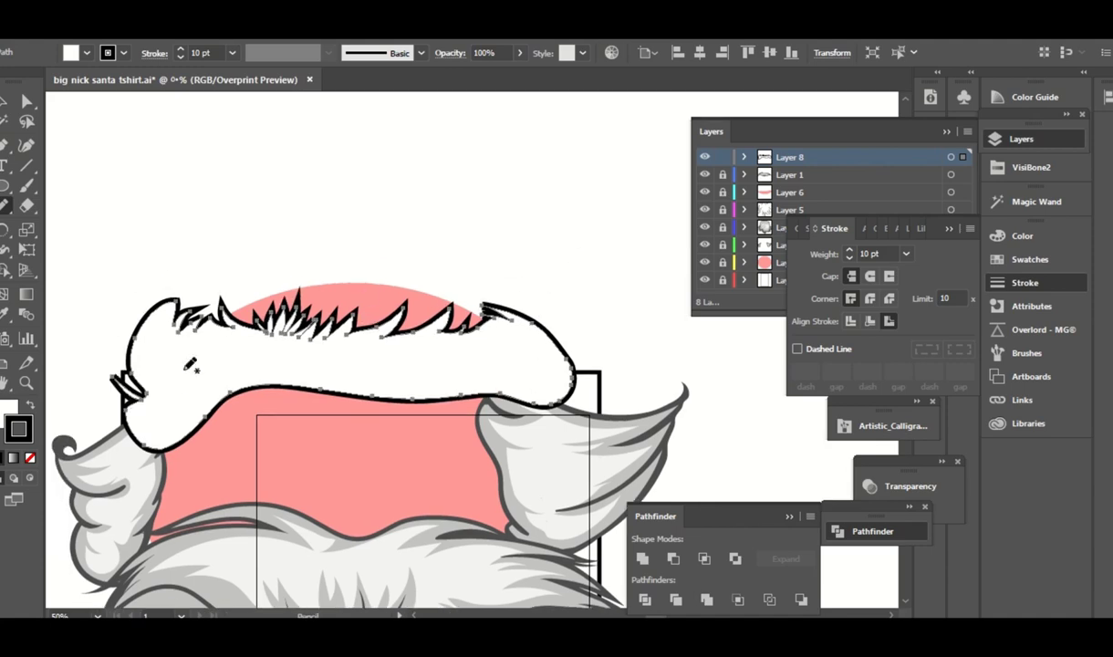
key("ctrl+shift+a")
left_click_drag(124, 402, 128, 372)
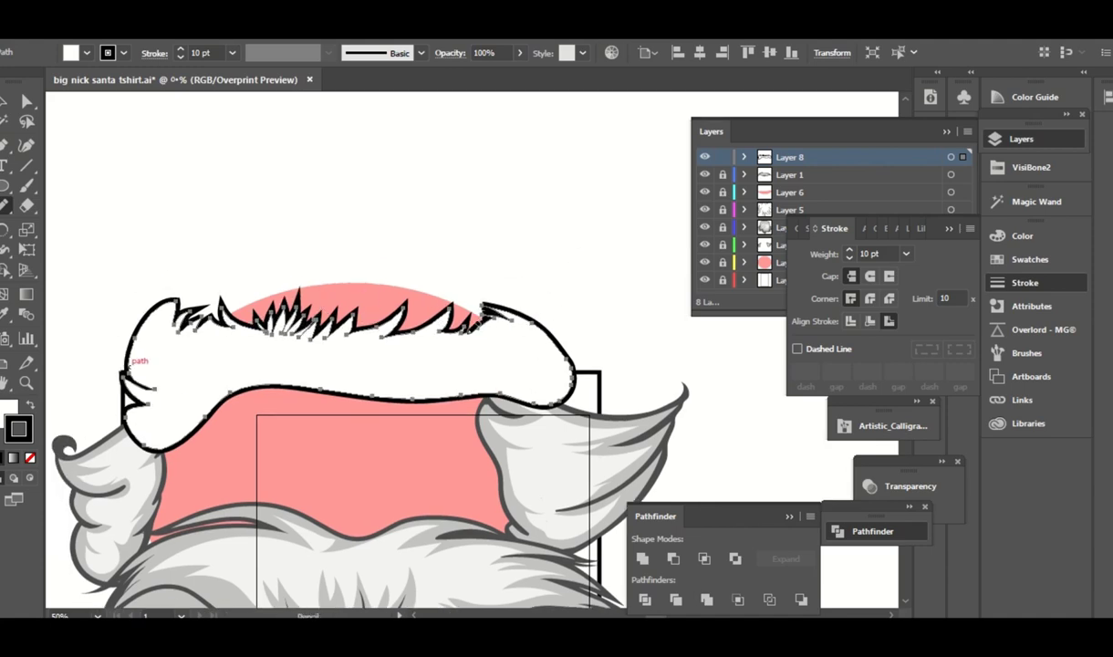
left_click_drag(489, 314, 557, 326)
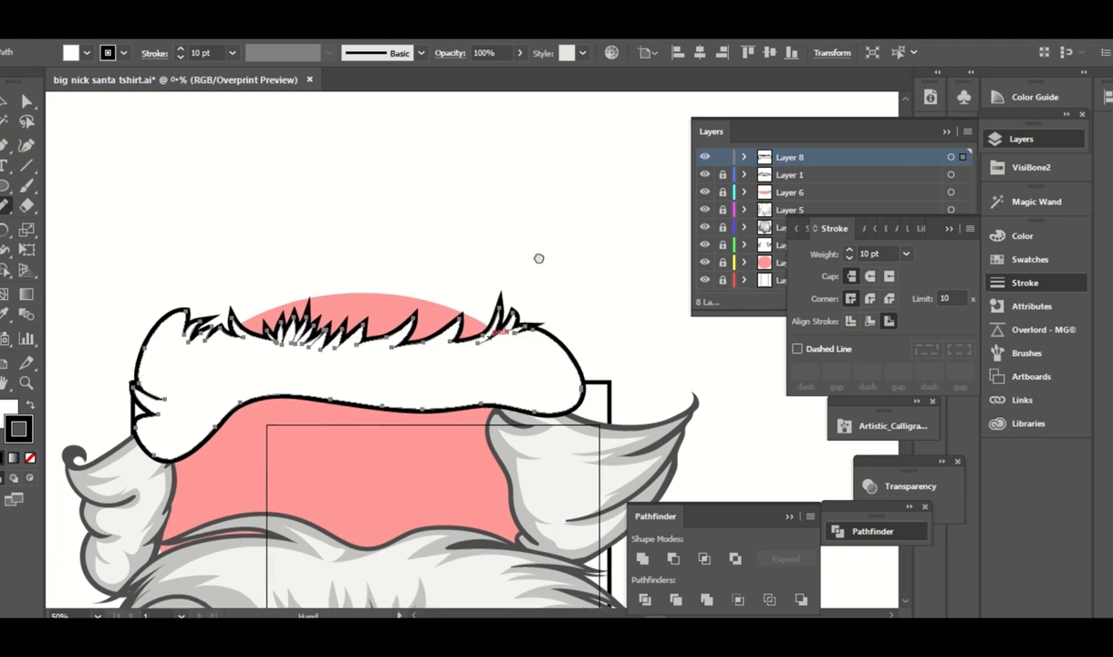
left_click_drag(516, 235, 542, 259)
Redraw the brim's lower edge with furry bumps from left to right.
key("a")
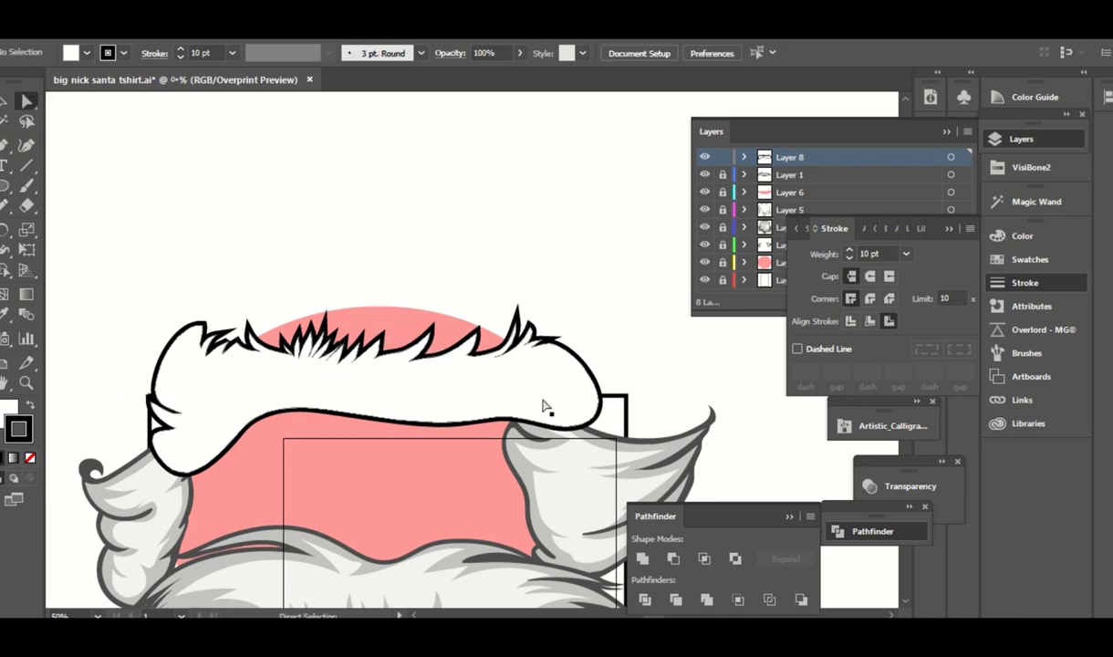
left_click(532, 370)
key("n")
left_click_drag(376, 399, 382, 373)
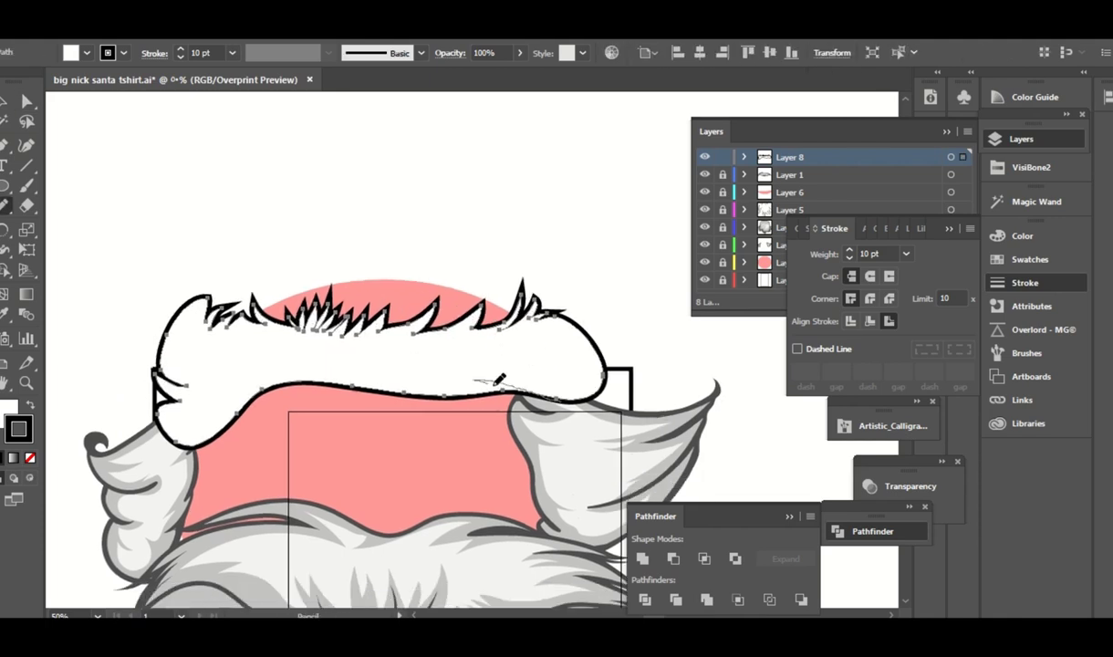
mouse_move(492, 385)
left_mouse_down()
mouse_move(421, 385)
mouse_move(484, 377)
left_mouse_up()
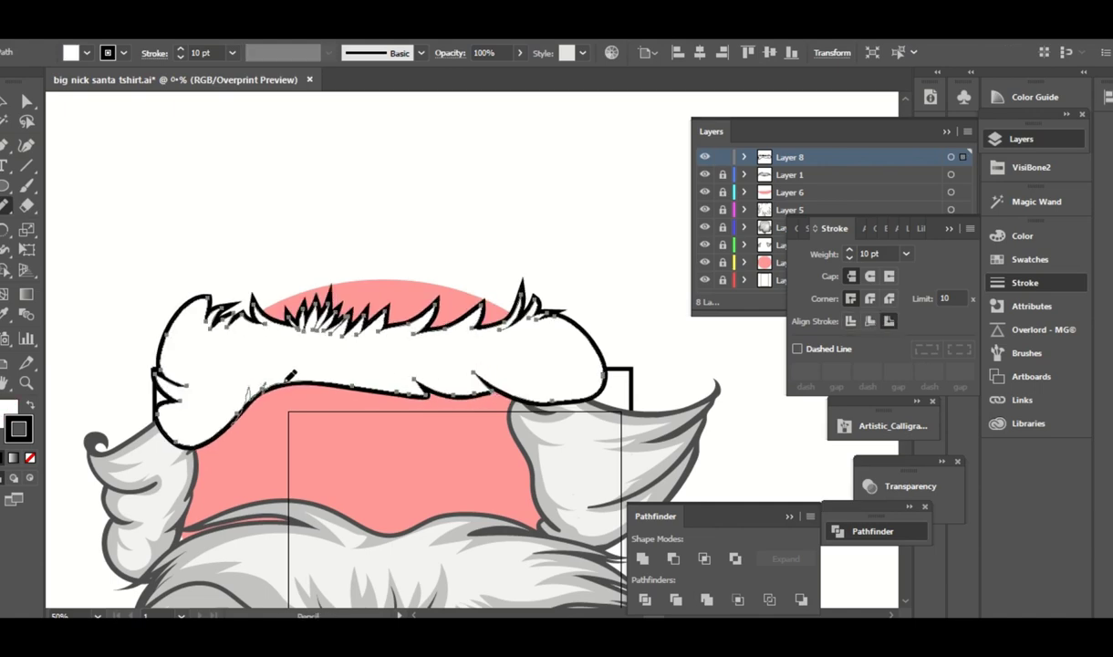
mouse_move(290, 377)
left_mouse_down()
mouse_move(300, 369)
mouse_move(322, 393)
left_mouse_up()
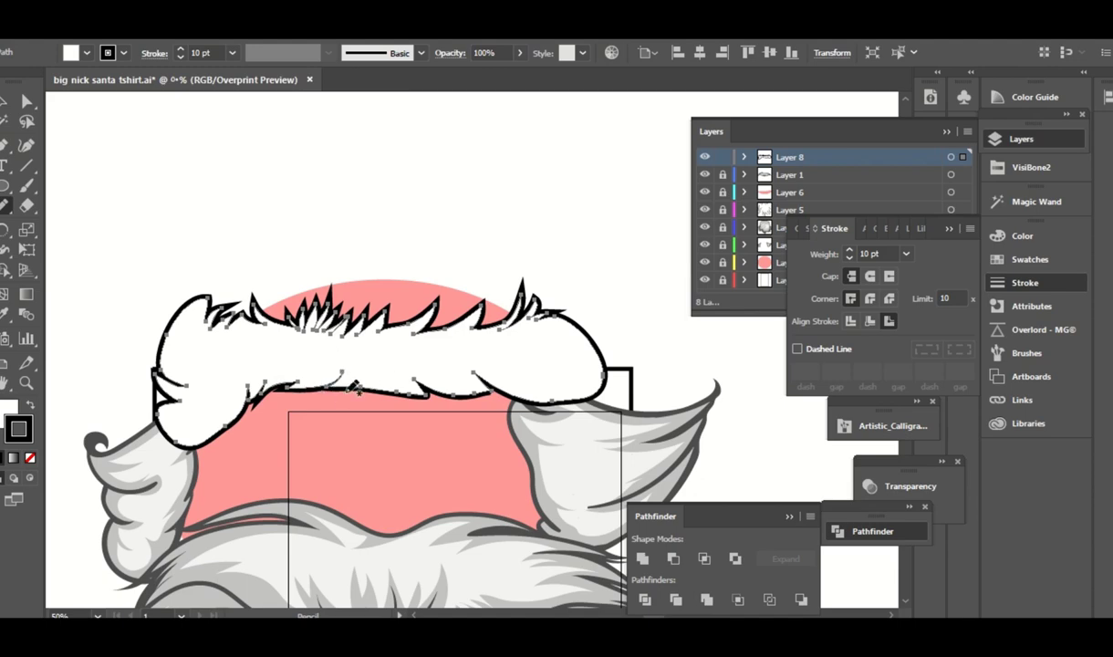
left_click_drag(518, 395, 604, 374)
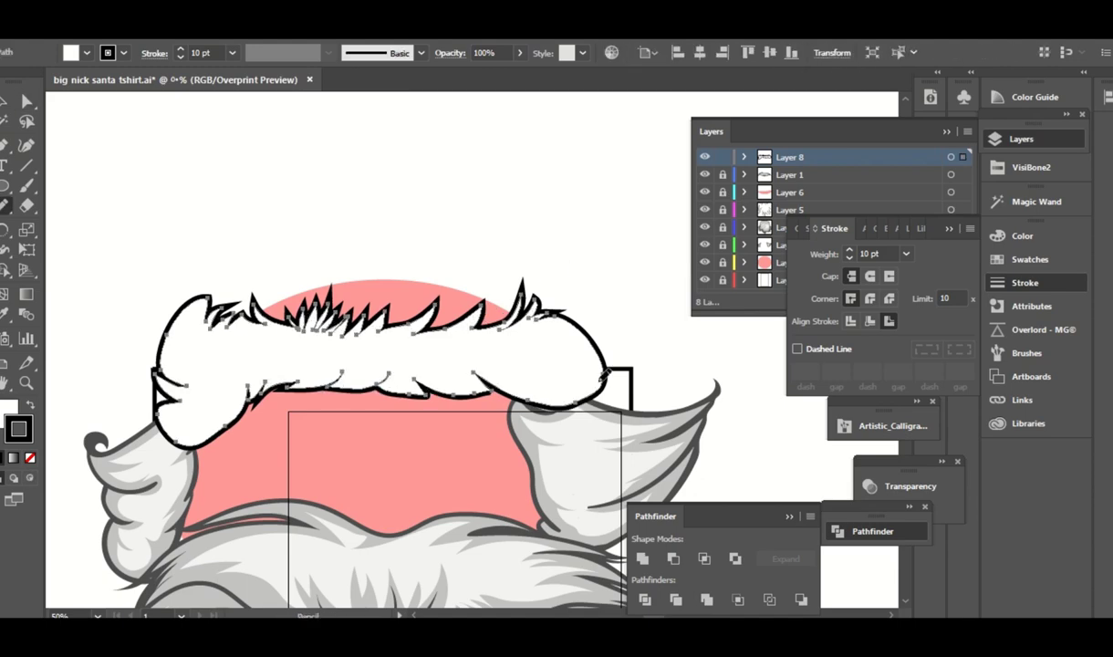
key("ctrl+minus")
key("ctrl+minus")
key("ctrl+minus")
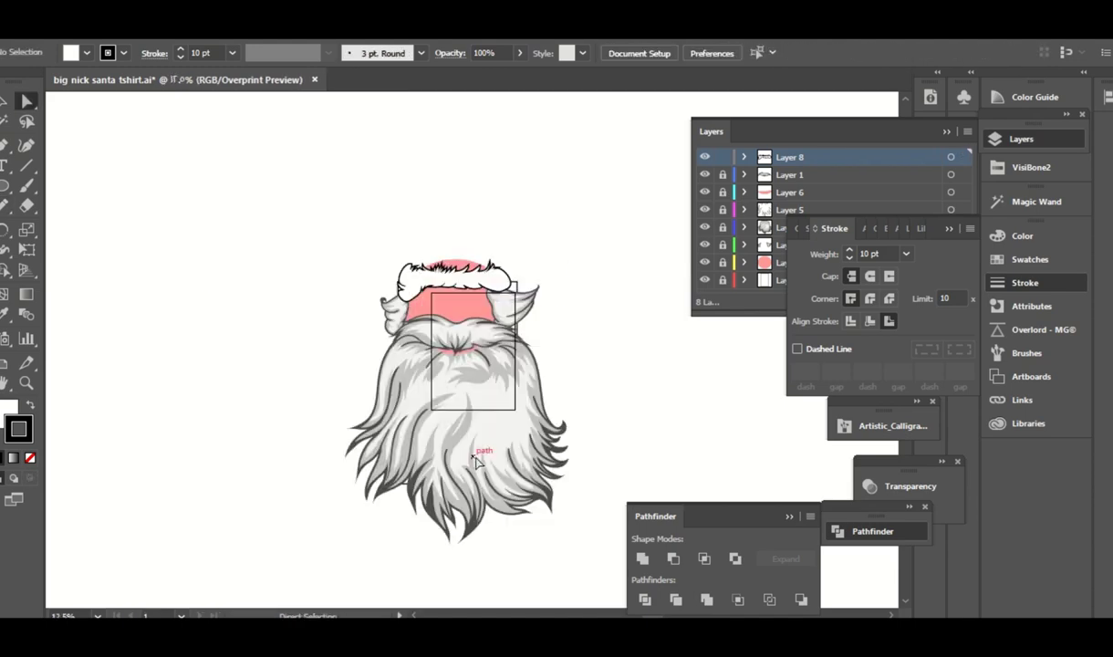
scroll(475, 461, "up", 5)
scroll(514, 288, "down", 4)
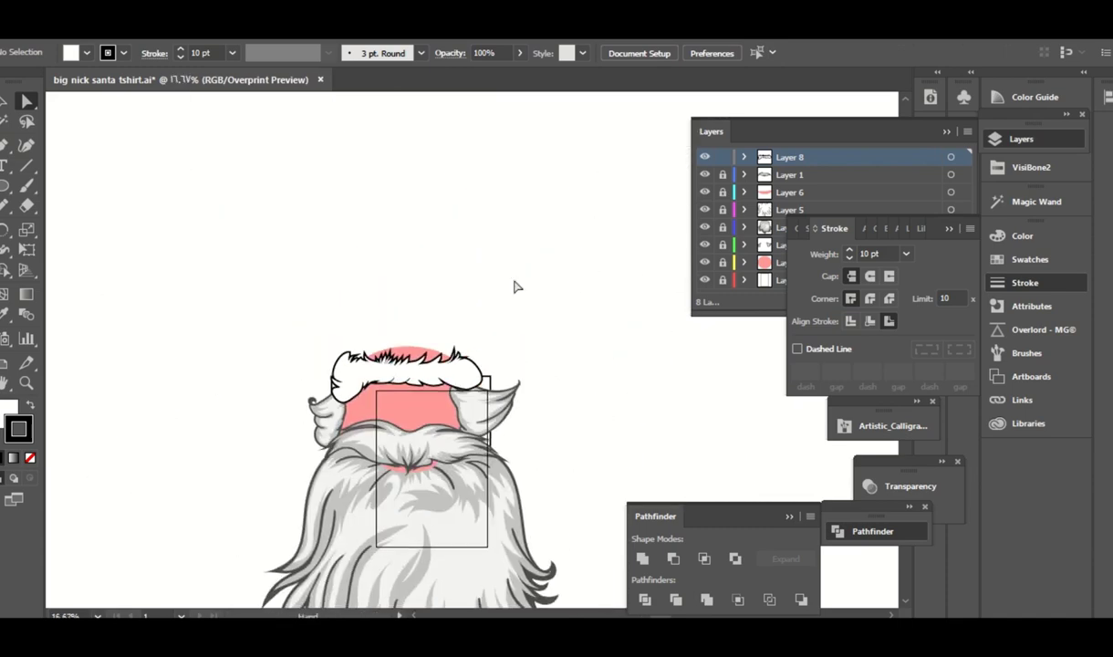
Draw a triangle with the Polygon tool, then rotate, enlarge and place it on the brim.
left_click(6, 186)
left_click(75, 243)
mouse_move(304, 214)
left_mouse_down()
mouse_move(290, 253)
mouse_move(248, 219)
left_mouse_up()
key("Down")
key("Down")
key("Down")
left_click(7, 104)
mouse_move(348, 239)
left_mouse_down()
mouse_move(415, 248)
mouse_move(427, 331)
mouse_move(470, 341)
mouse_move(410, 343)
left_mouse_up()
Send the triangle behind the fur brim with Arrange > Send to Back.
right_click(440, 281)
left_click(639, 591)
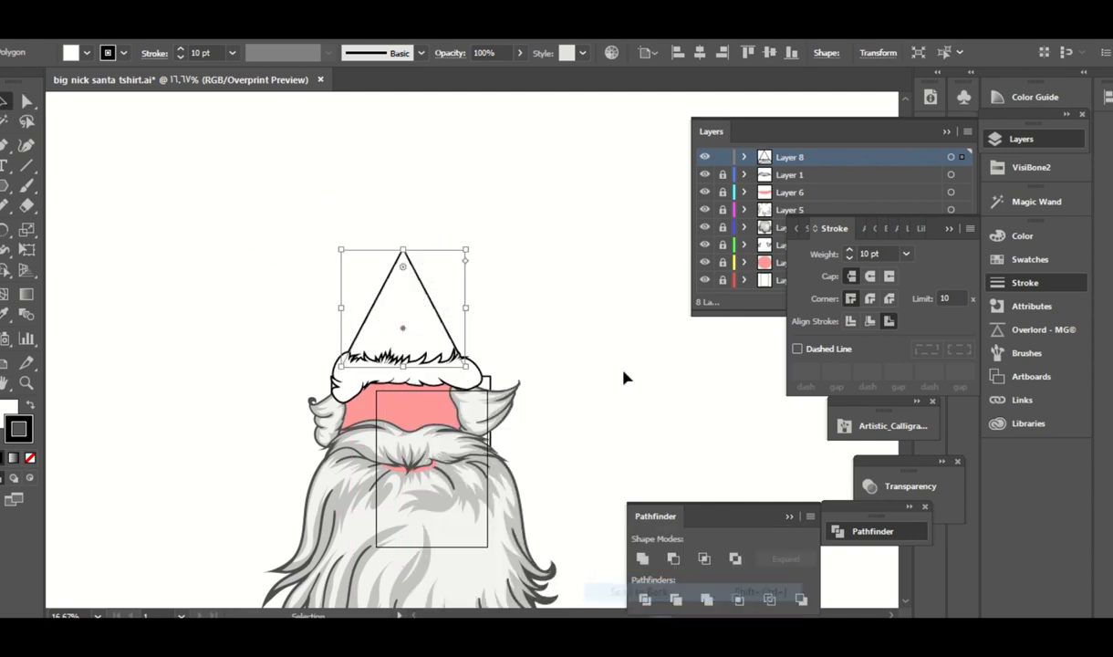
left_click(624, 377)
key("ctrl+equal")
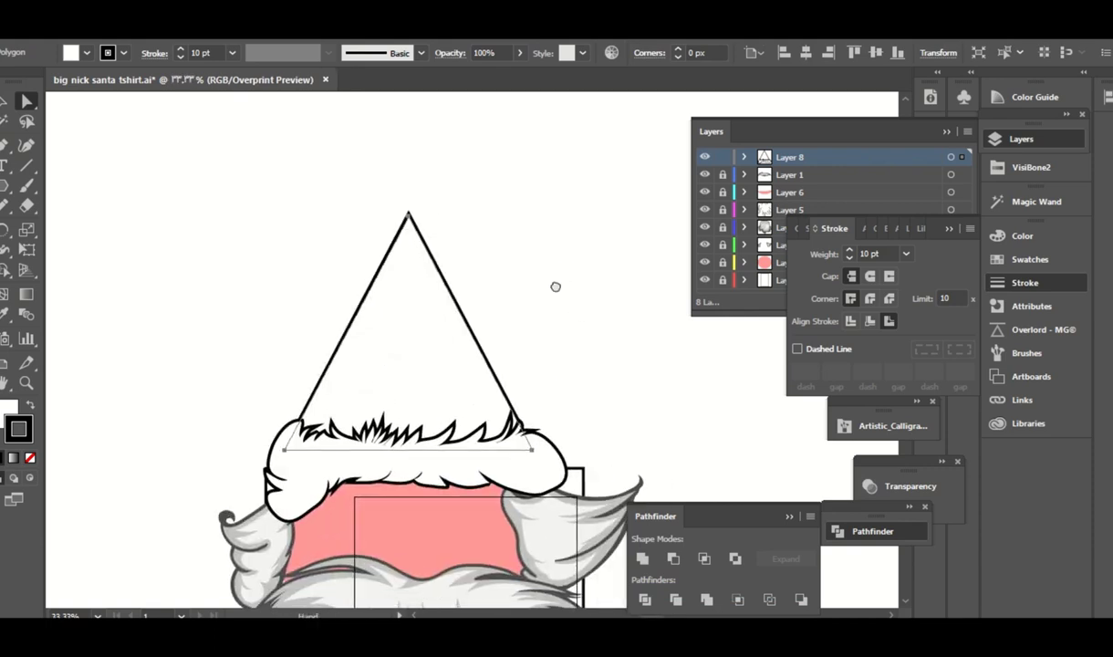
left_click_drag(555, 287, 524, 268)
Pencil the triangle's sides into a curved hat with a long drooping tip.
key("n")
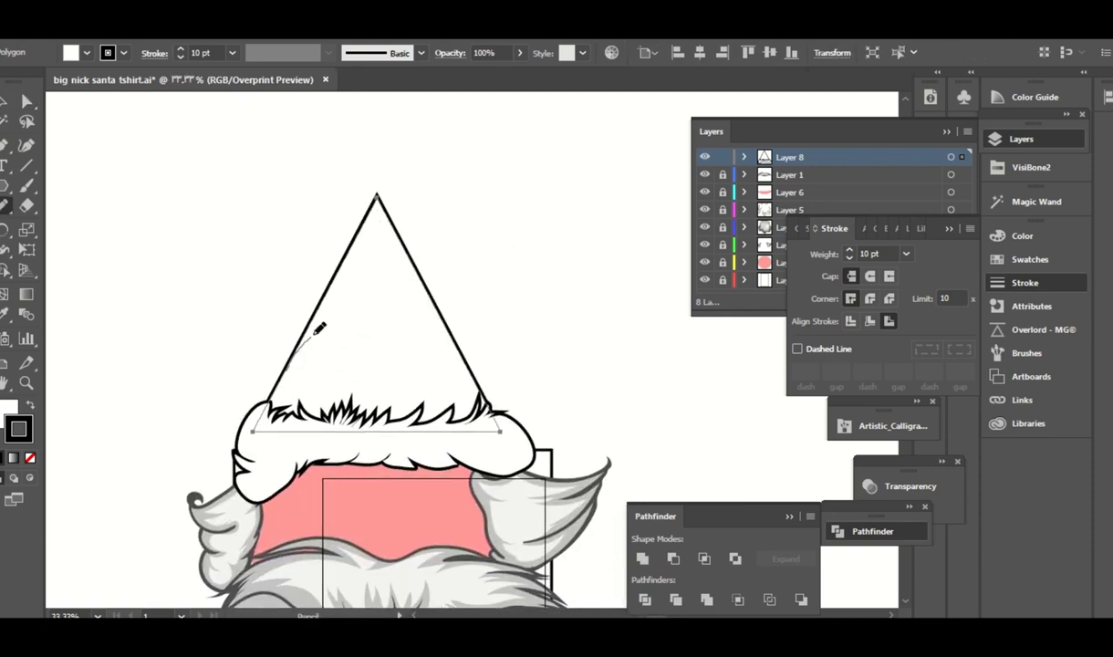
left_click_drag(318, 328, 518, 376)
mouse_move(546, 308)
left_mouse_down()
mouse_move(506, 214)
mouse_move(536, 303)
left_mouse_up()
mouse_move(452, 306)
left_mouse_down()
mouse_move(538, 397)
mouse_move(507, 357)
left_mouse_up()
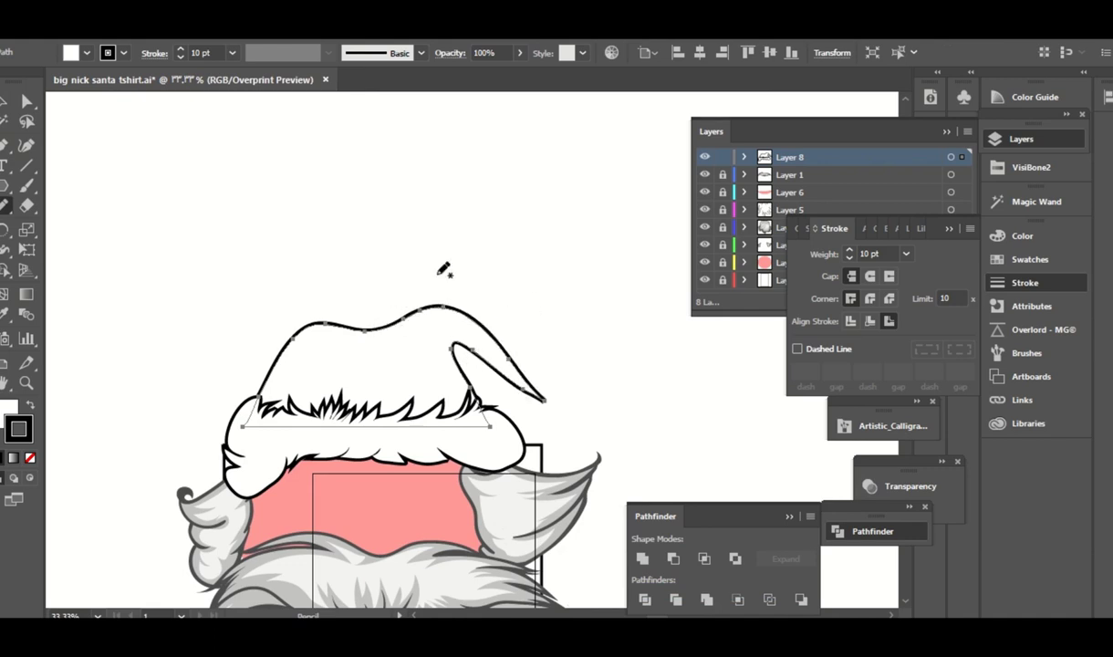
left_click_drag(319, 312, 375, 319)
key("a")
left_click(385, 283)
key("ctrl+minus")
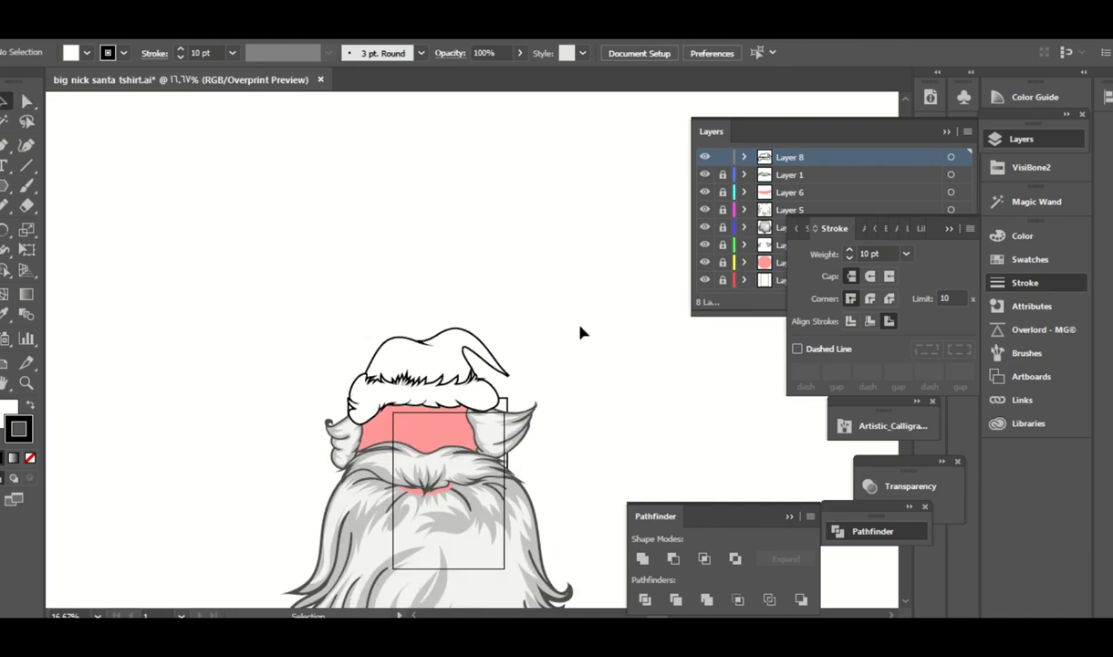
key("ctrl+plus")
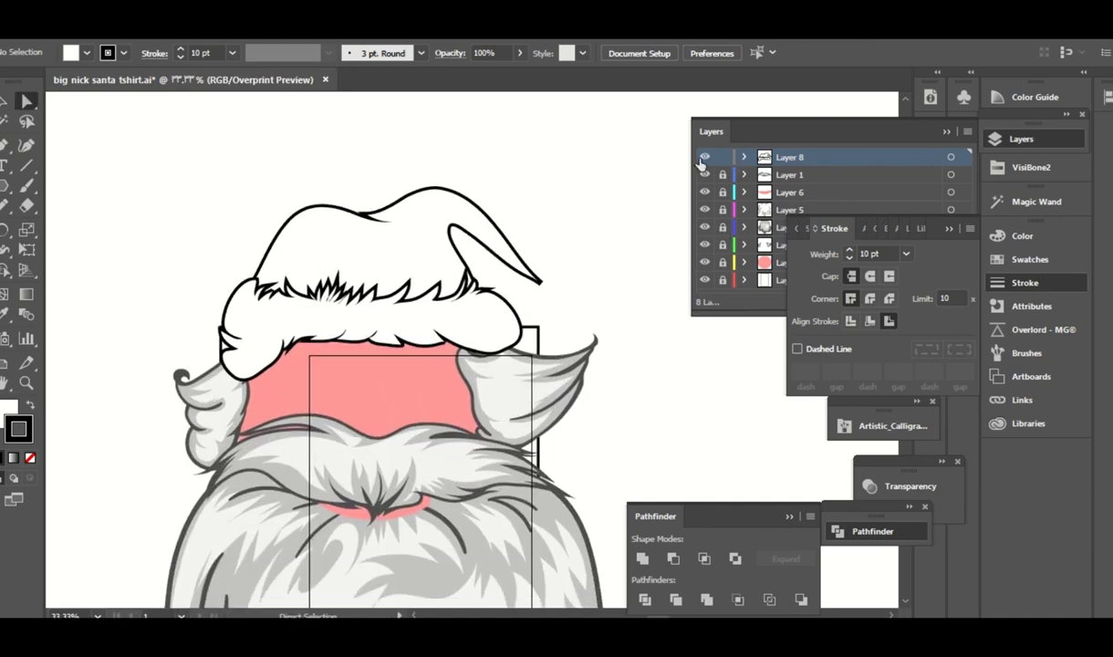
Select the whole hat and expand its outlines into filled shapes.
left_click_drag(596, 166, 298, 417)
left_click(137, 27)
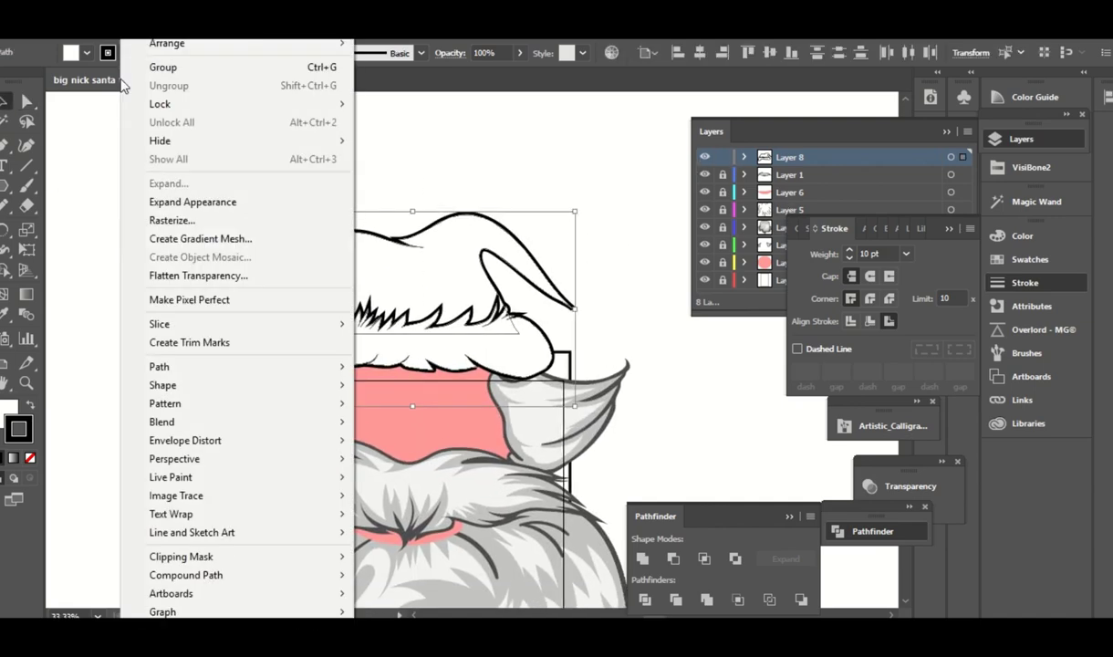
left_click(193, 202)
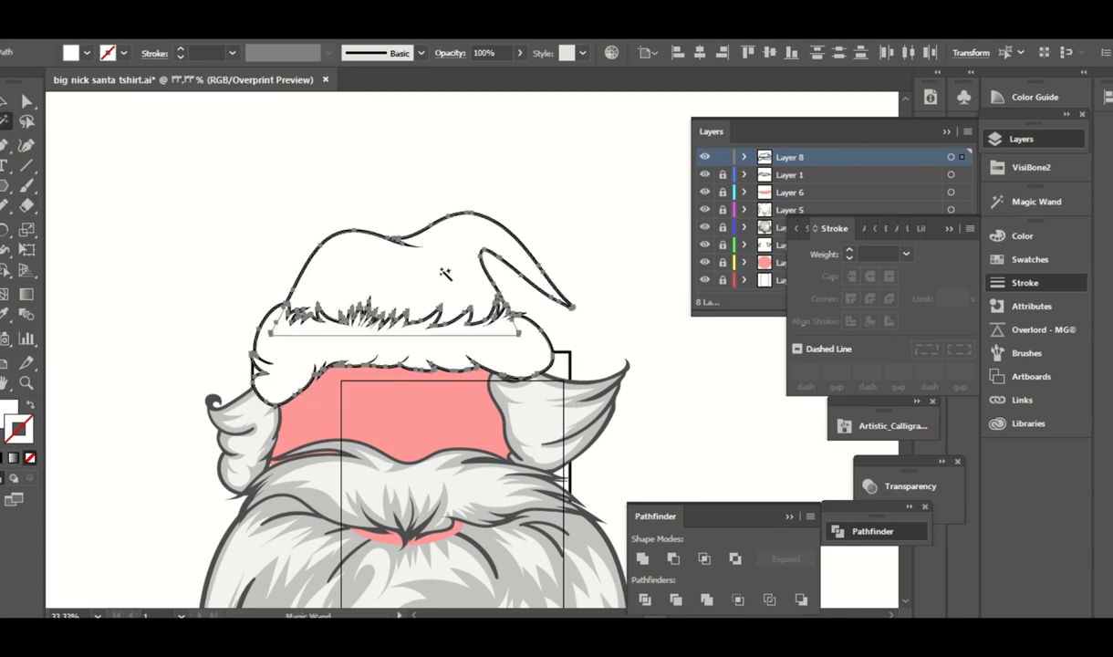
left_click(539, 183)
Hide the hat group in Layer 8 and select the fur brim path for Pencil editing.
key("a")
key("ctrl+plus")
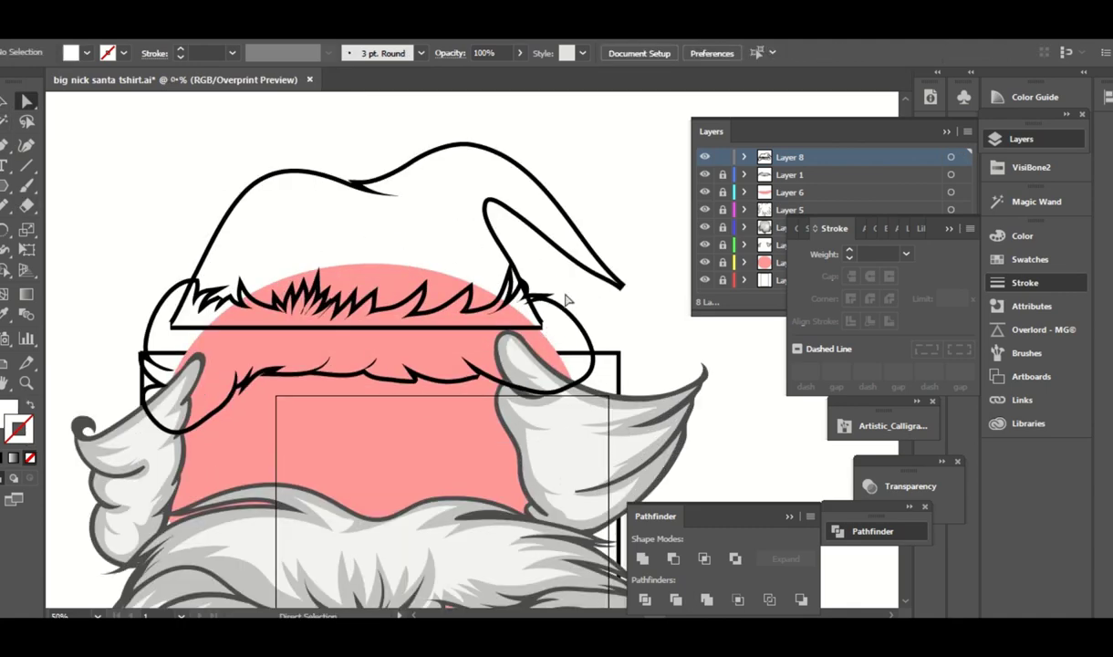
key("v")
left_click(745, 157)
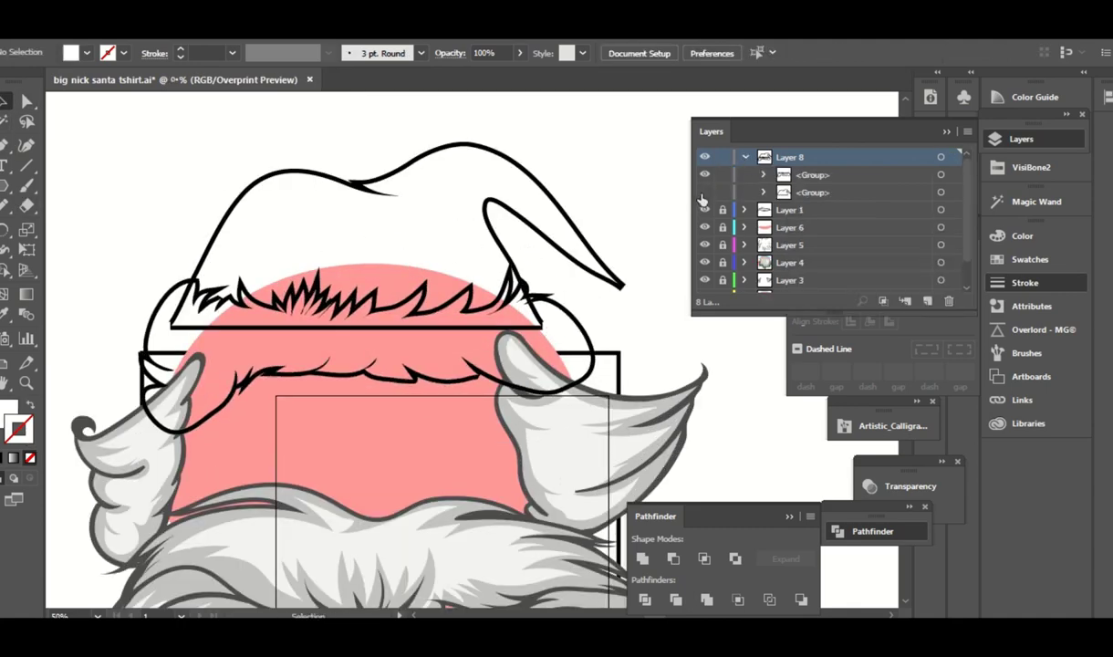
left_click(704, 192)
key("a")
left_click(562, 391)
key("n")
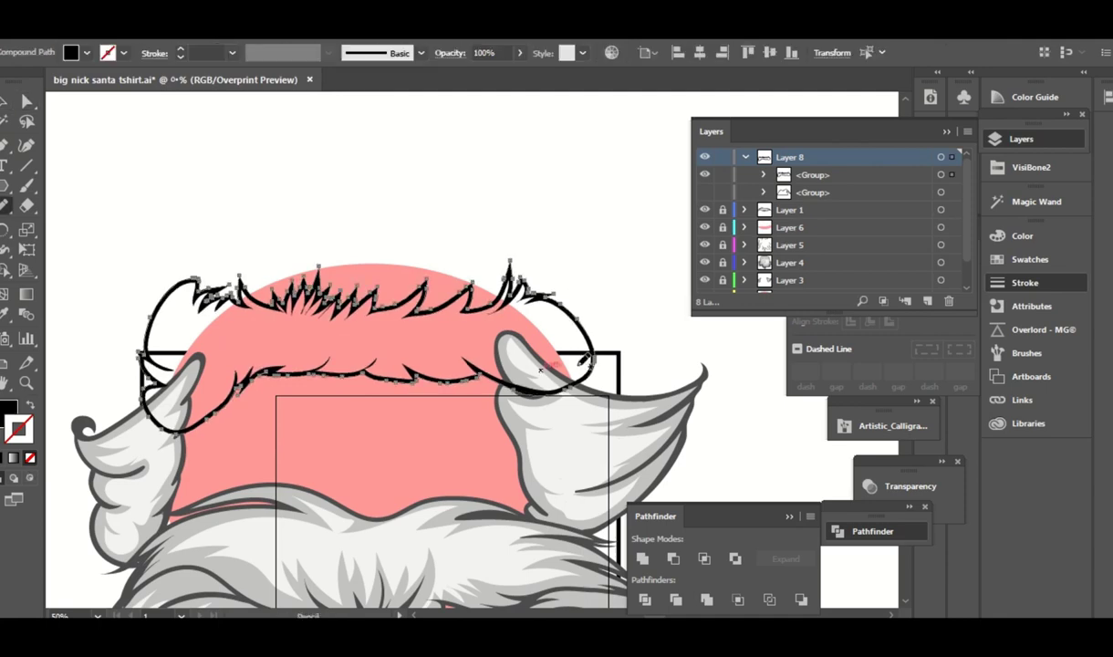
Draw a spiky fur tuft on the brim's top-left, joined into the brim path.
left_click_drag(415, 371, 422, 387)
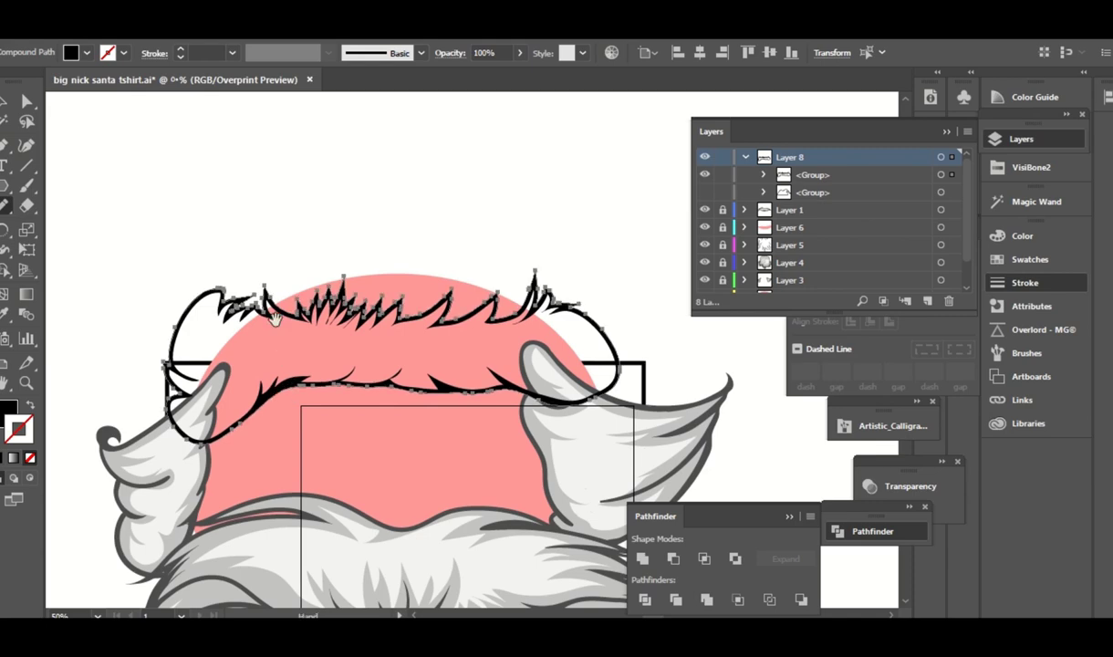
scroll(643, 365, "up", 1)
mouse_move(146, 336)
left_mouse_down()
mouse_move(325, 373)
mouse_move(295, 401)
left_mouse_up()
left_click_drag(250, 333, 274, 332)
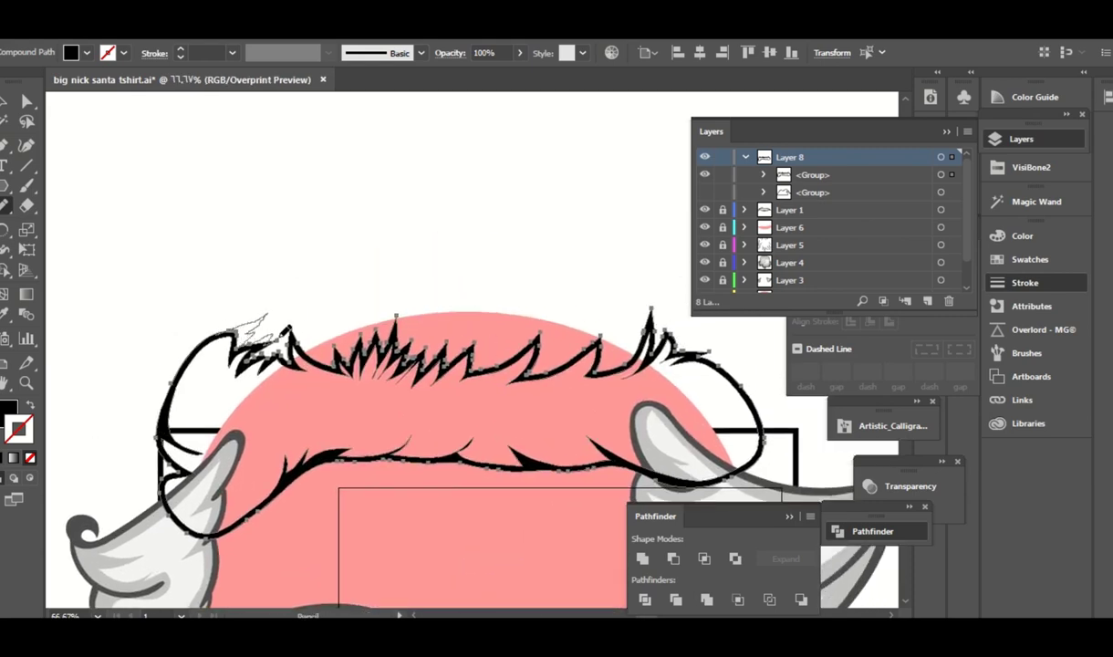
left_click(249, 334)
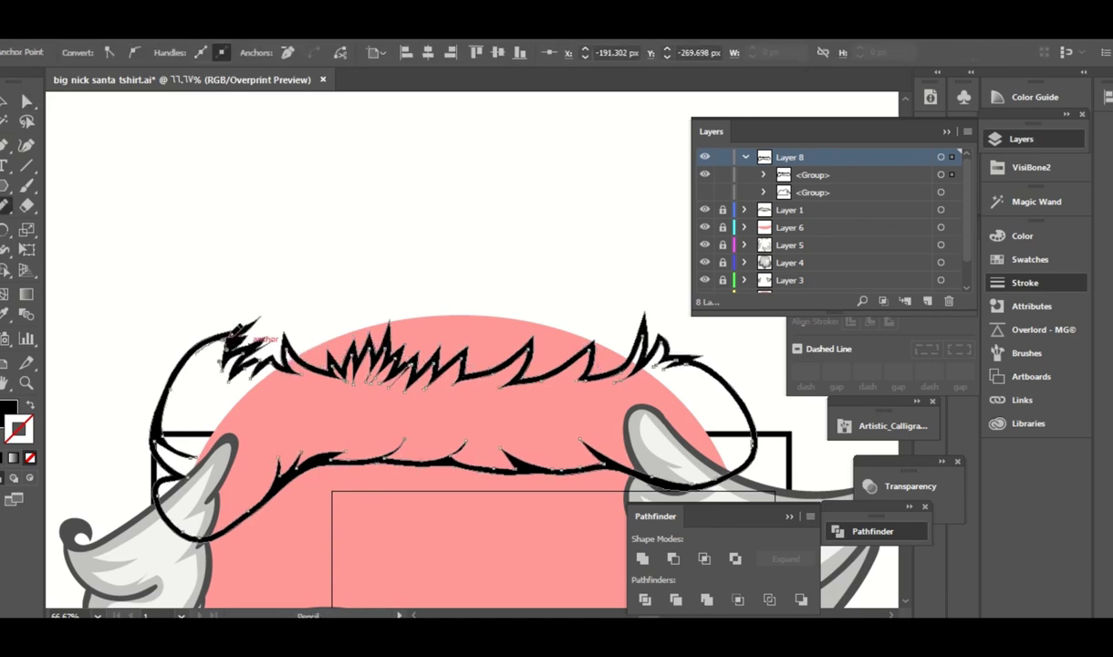
scroll(540, 377, "right", 3)
scroll(540, 378, "down", 2)
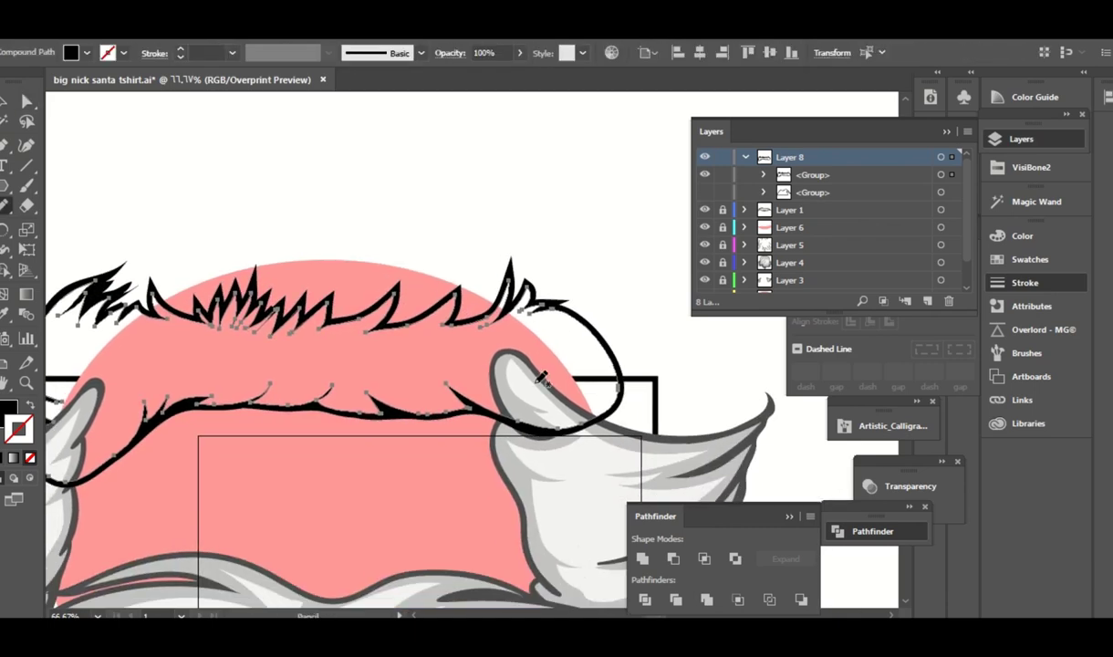
scroll(558, 374, "up", 2)
scroll(558, 374, "left", 1)
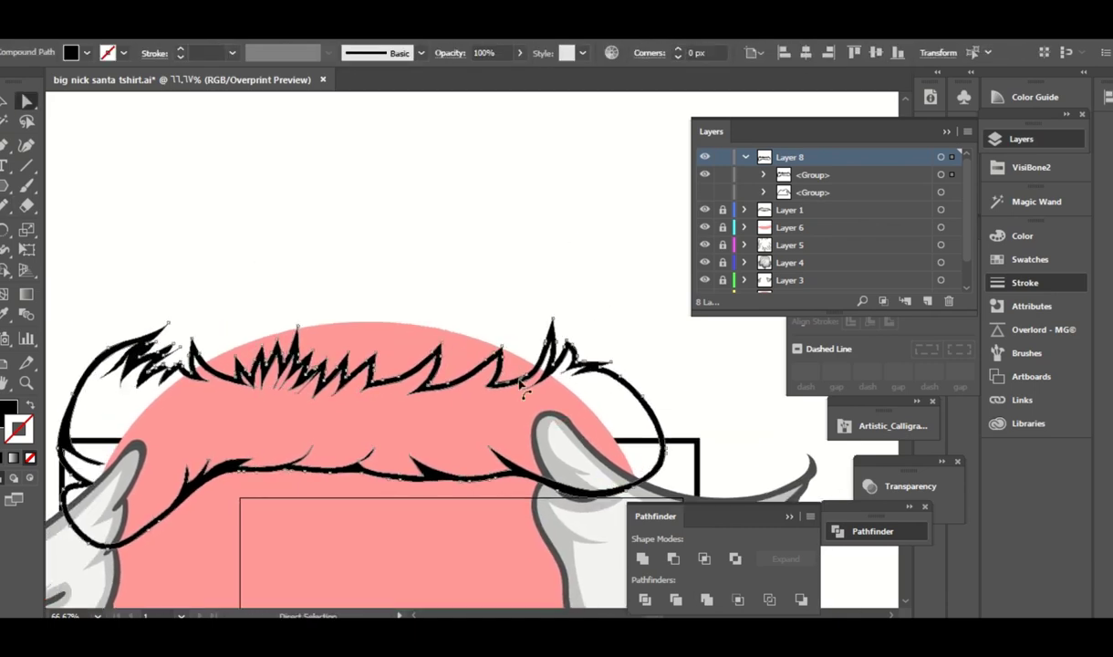
key("a")
key("n")
scroll(560, 304, "up", 1)
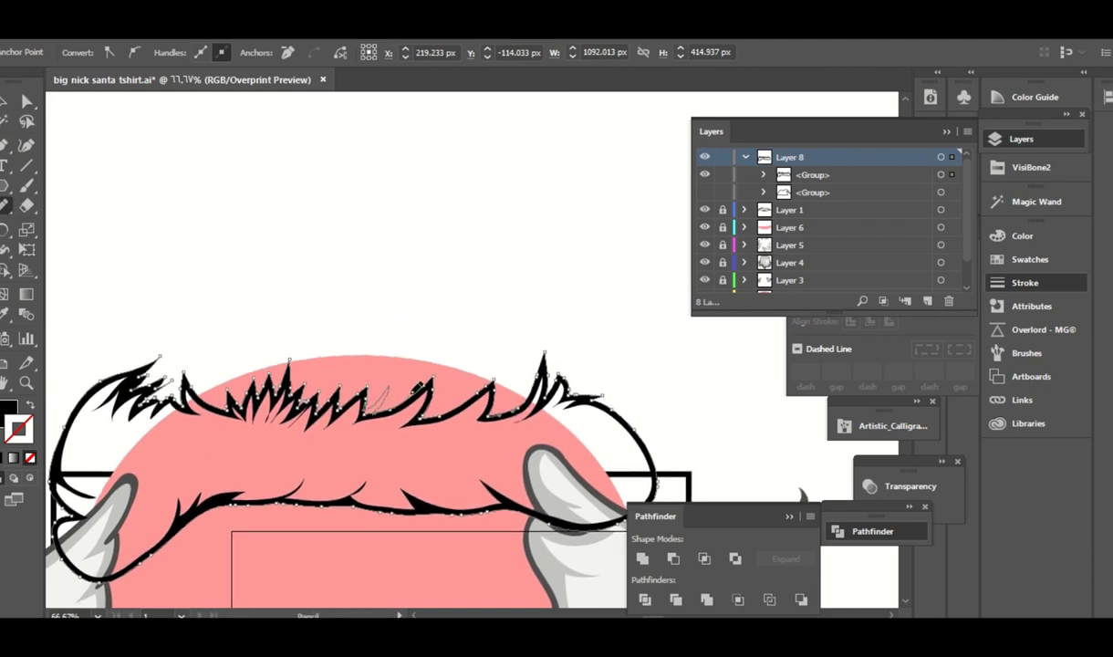
Add long fur spikes along the brim's top edge.
mouse_move(406, 386)
left_mouse_down()
mouse_move(370, 408)
mouse_move(392, 379)
left_mouse_up()
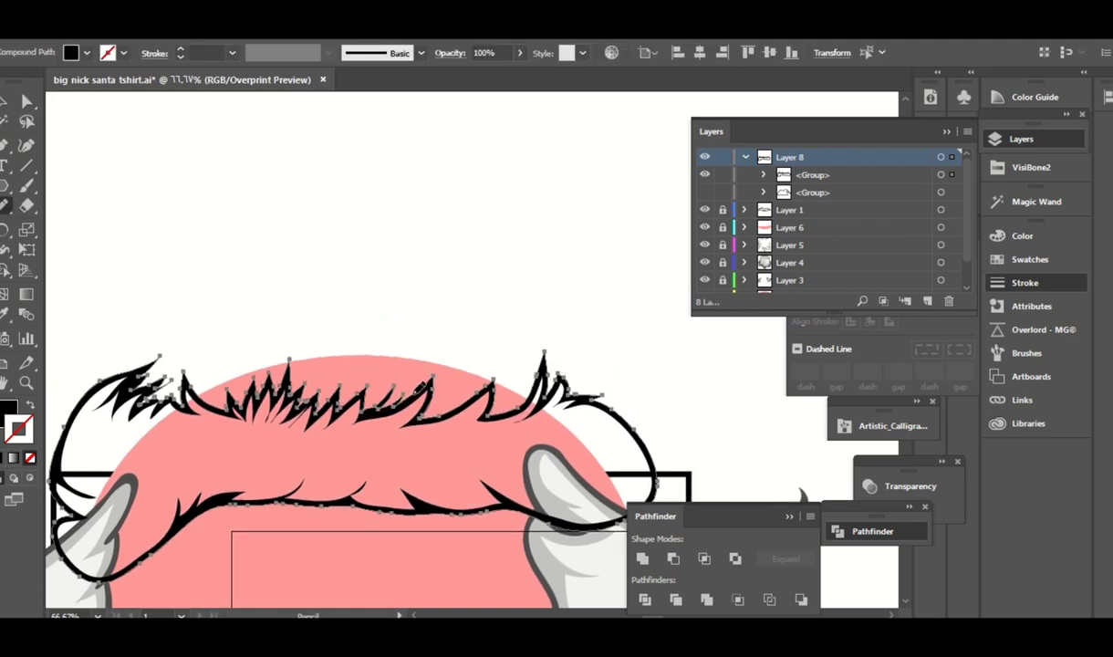
left_click_drag(448, 352, 406, 422)
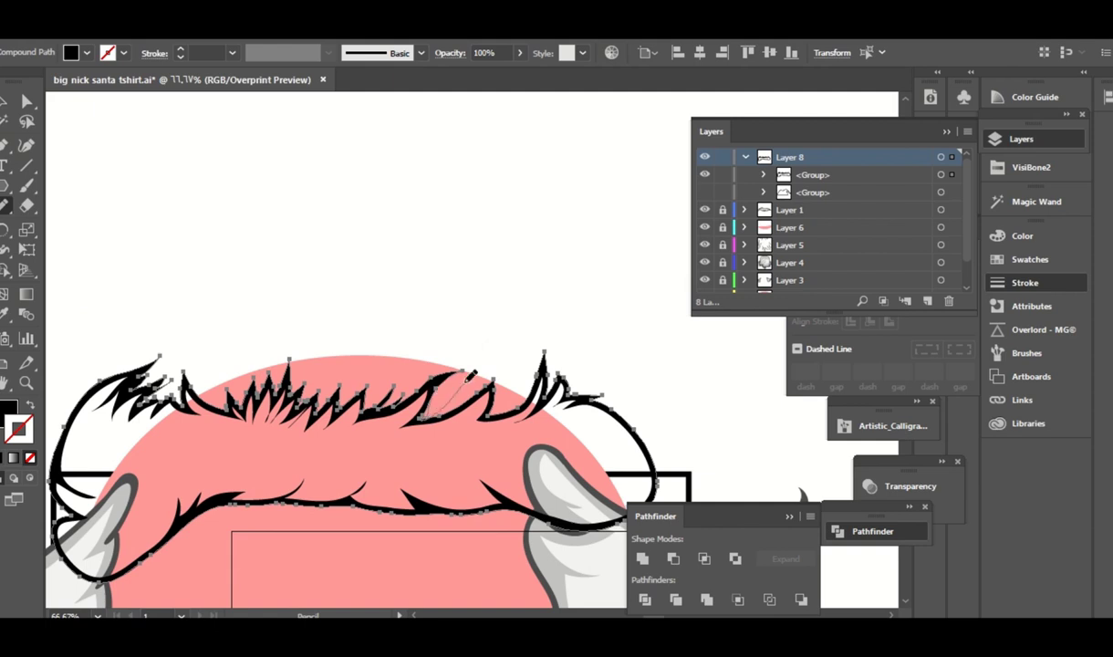
mouse_move(469, 375)
left_mouse_down()
mouse_move(517, 361)
mouse_move(566, 365)
left_mouse_up()
scroll(525, 356, "right", 2)
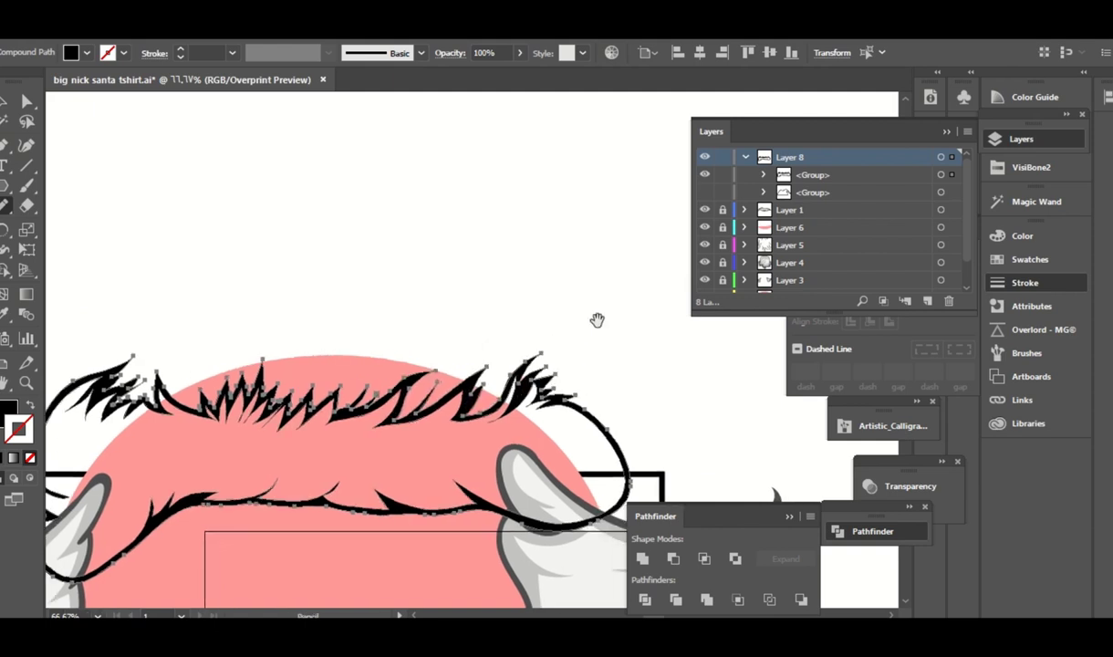
left_click_drag(595, 318, 588, 300)
key("a")
key("n")
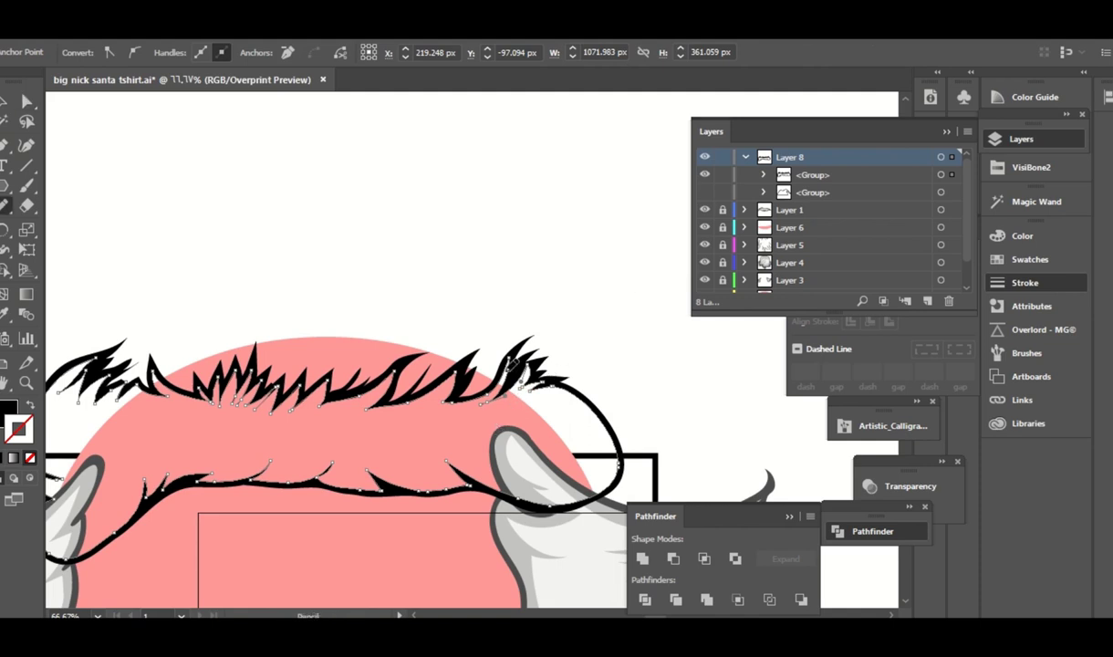
Add an upper-right spike, lower-edge fur spikes and a left-edge tuft to the brim.
left_click_drag(504, 376, 513, 365)
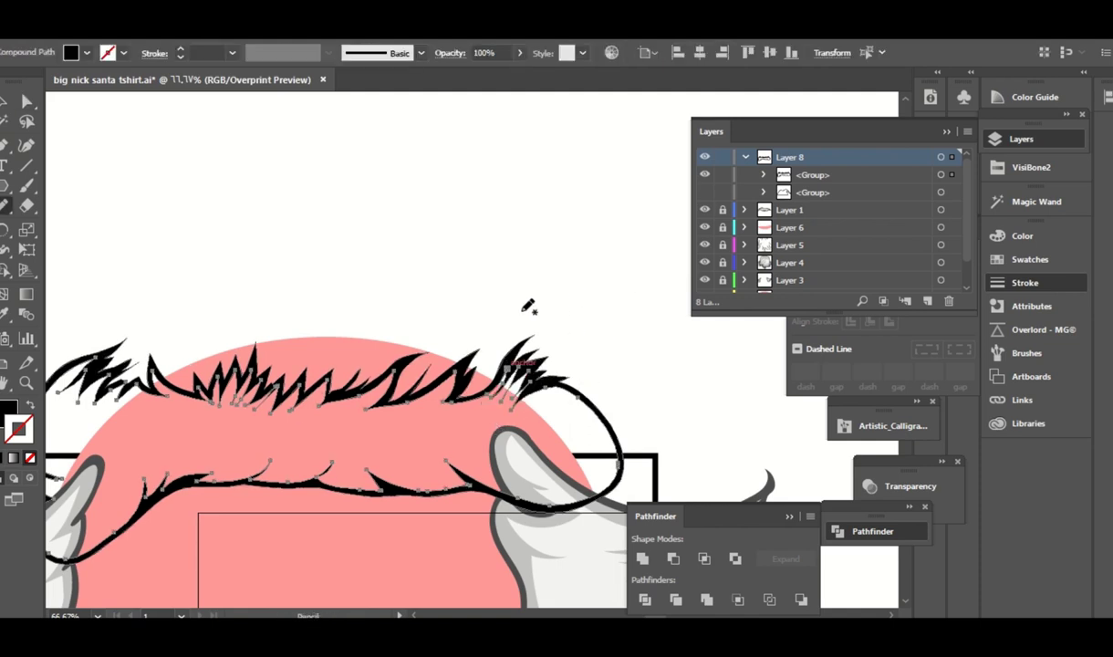
mouse_move(332, 423)
left_mouse_down()
mouse_move(410, 372)
mouse_move(325, 413)
left_mouse_up()
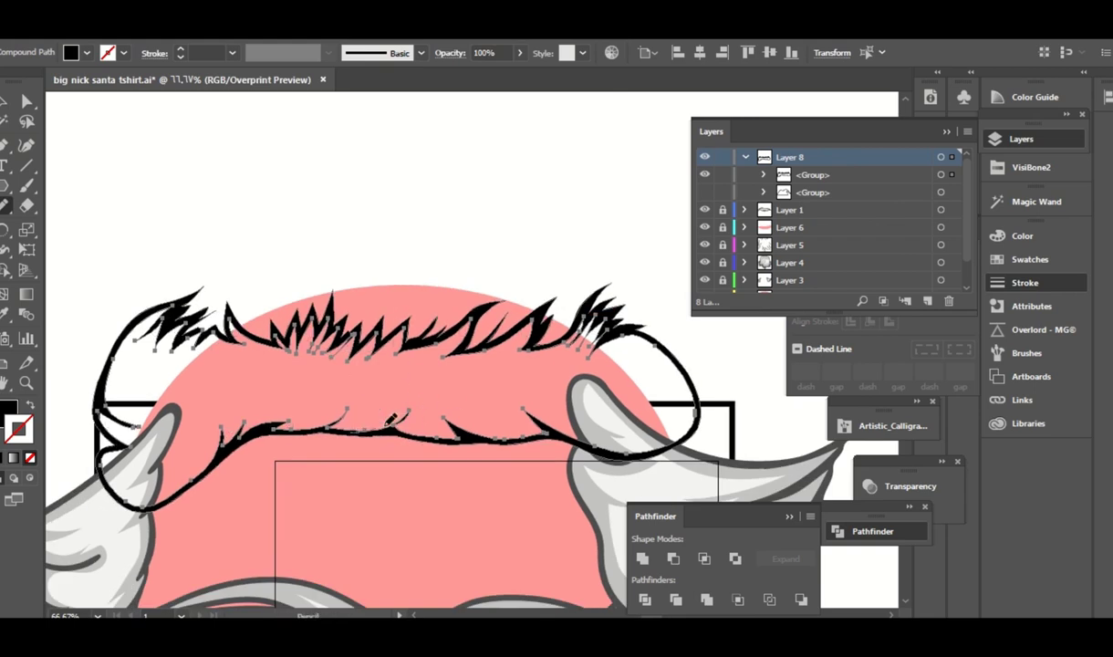
mouse_move(423, 396)
left_mouse_down()
mouse_move(321, 415)
mouse_move(438, 417)
mouse_move(480, 375)
left_mouse_up()
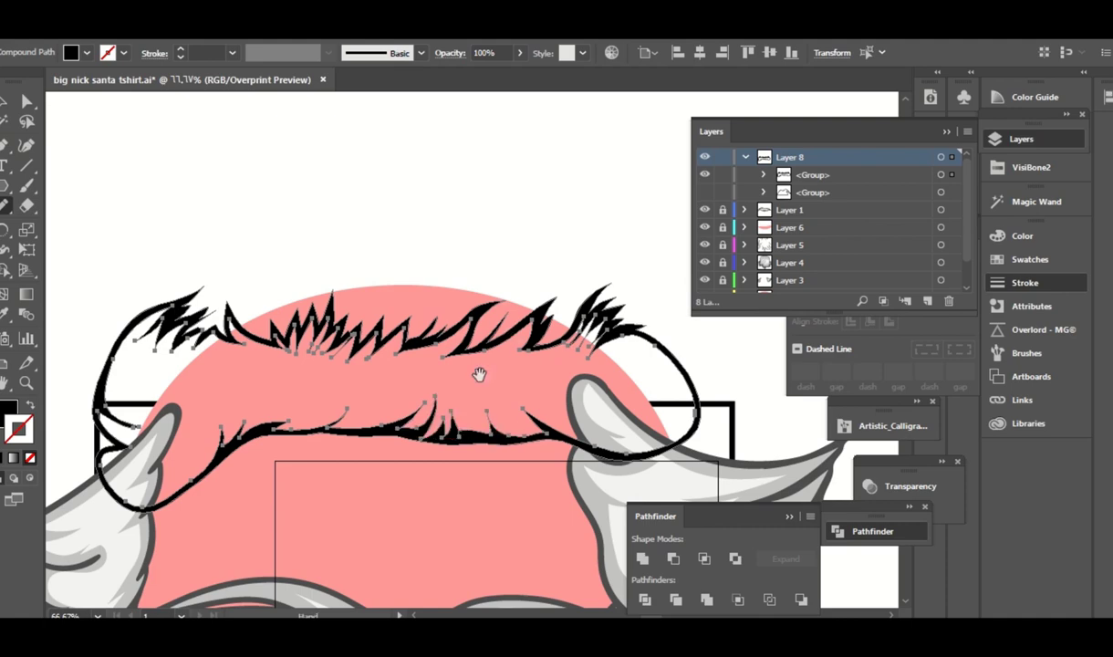
scroll(481, 375, "down", 2)
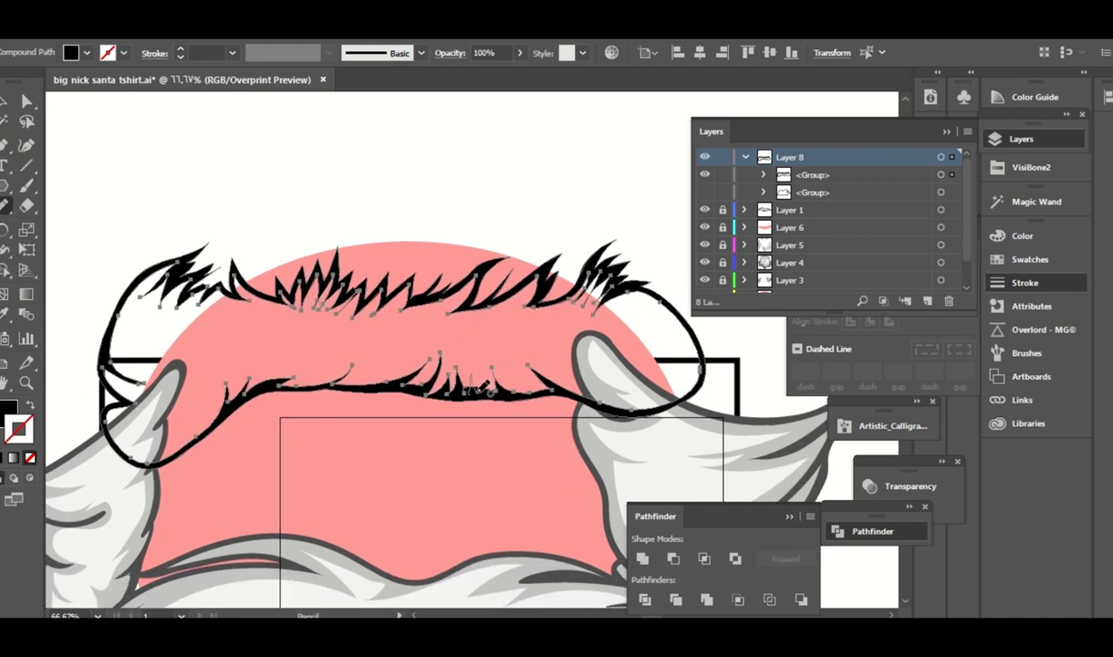
scroll(435, 373, "left", 3)
scroll(286, 416, "up", 2)
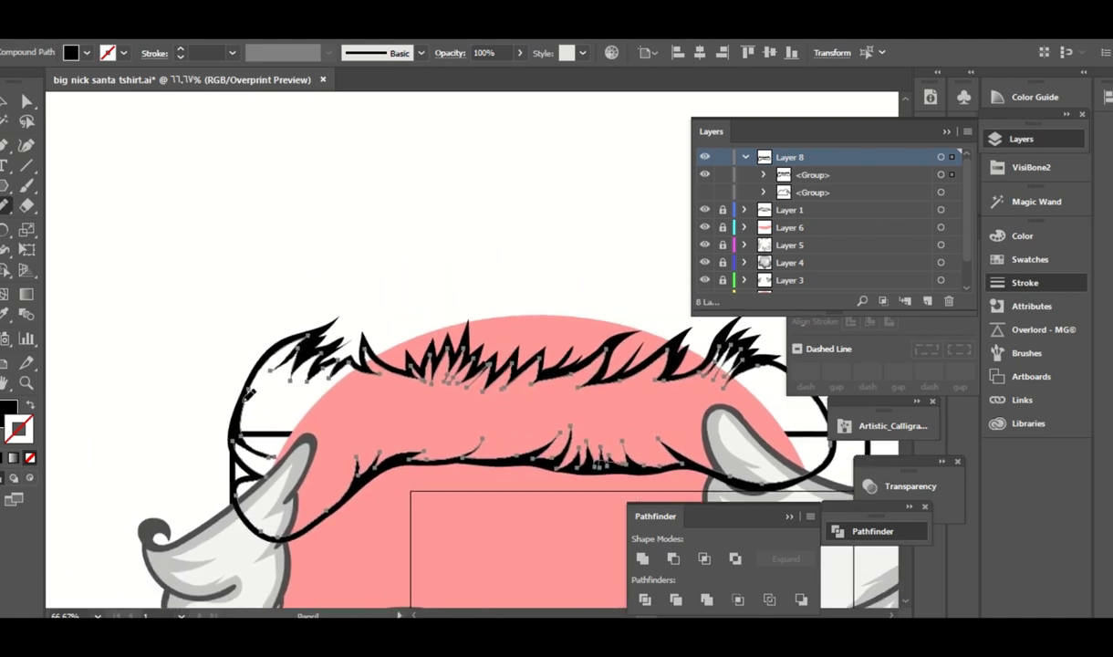
key("a")
left_click_drag(245, 383, 247, 363)
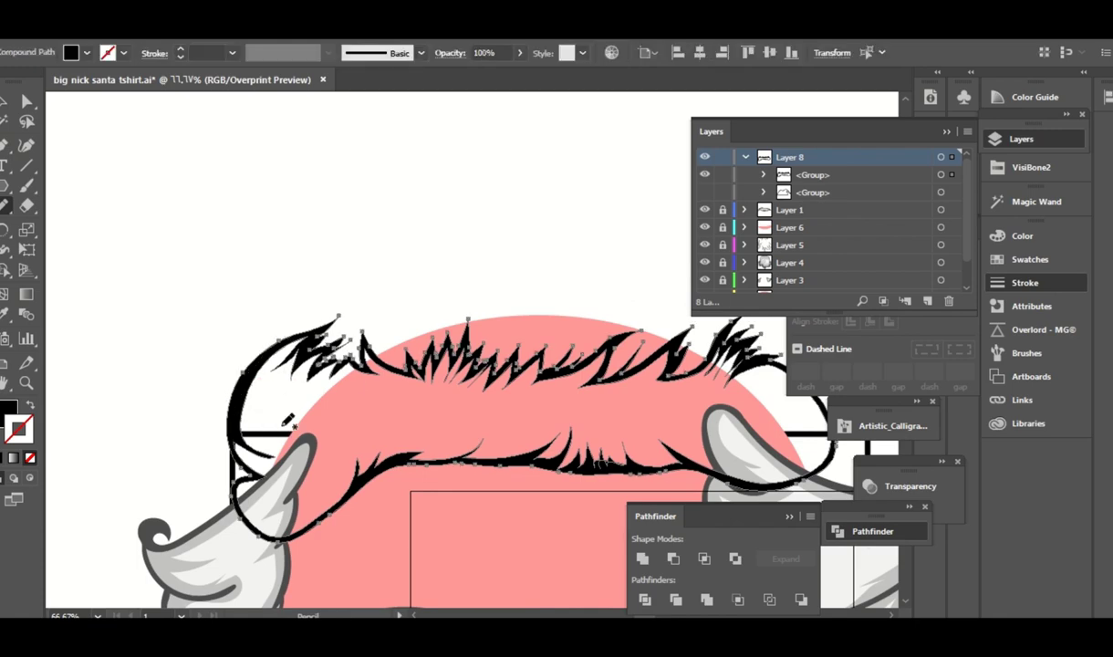
Reselect the brim path to check its anchors, then deselect and zoom out to the head.
key("a")
scroll(383, 337, "right", 3)
scroll(481, 249, "down", 1)
left_click_drag(347, 276, 397, 318)
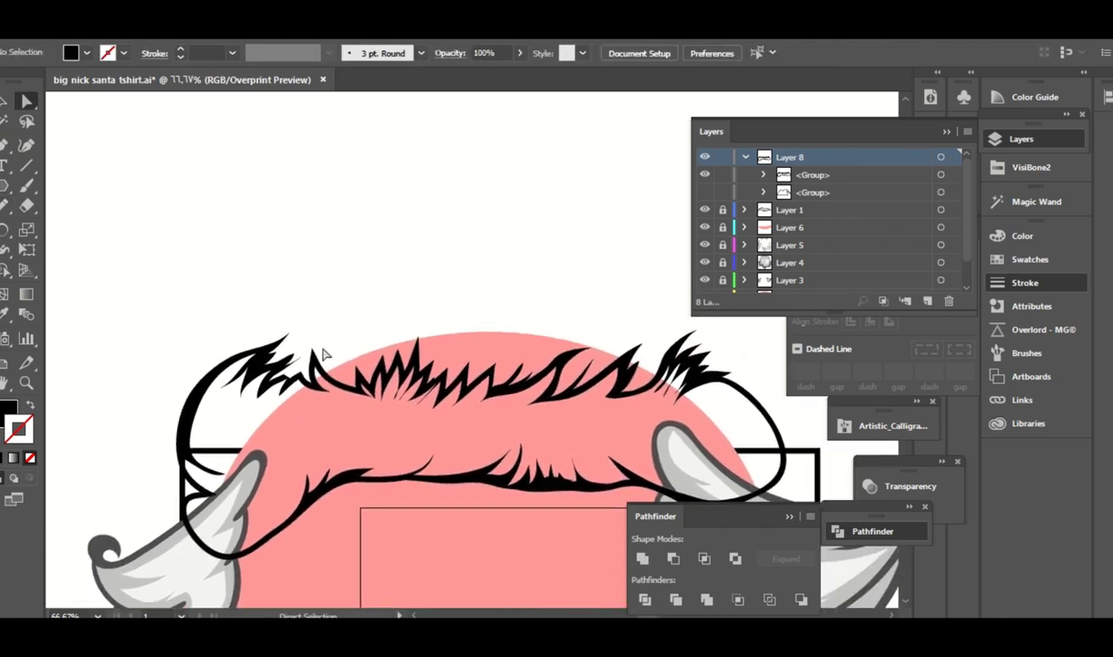
left_click(348, 332)
key("n")
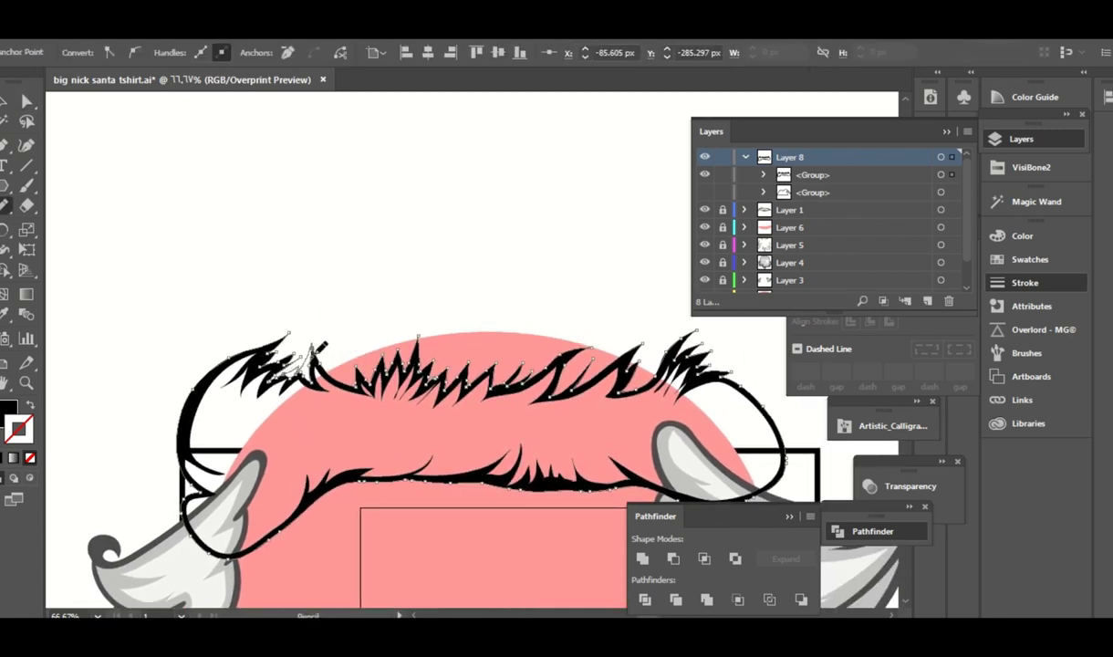
key("ctrl+shift+a")
key("a")
left_click_drag(582, 317, 438, 303)
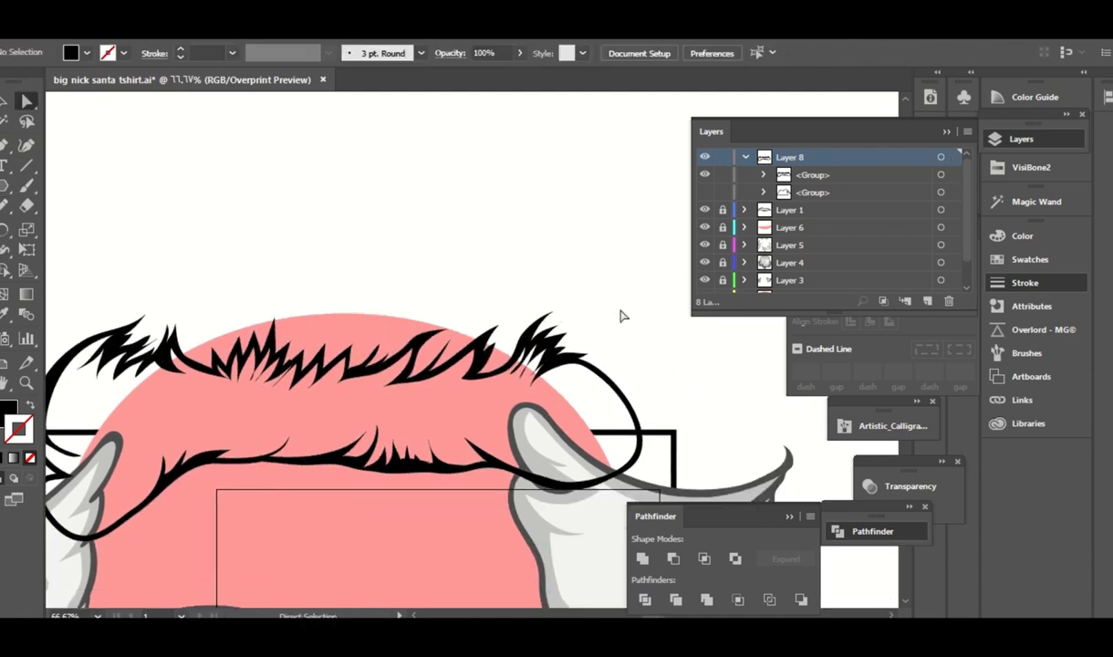
left_click(487, 372)
key("n")
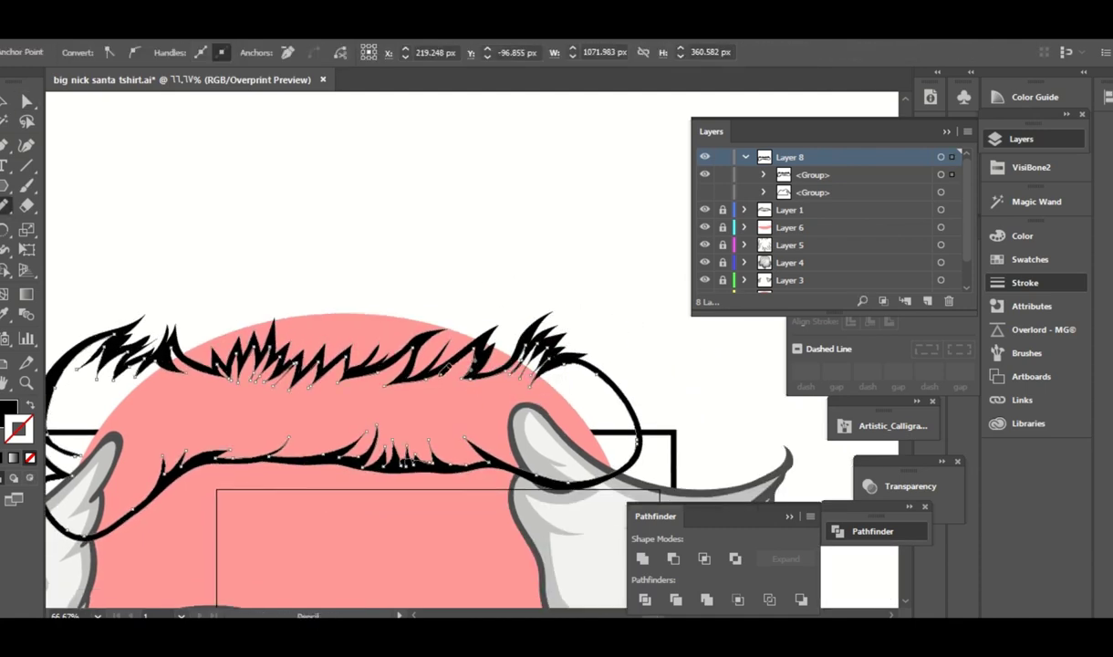
key("ctrl+shift+a")
key("a")
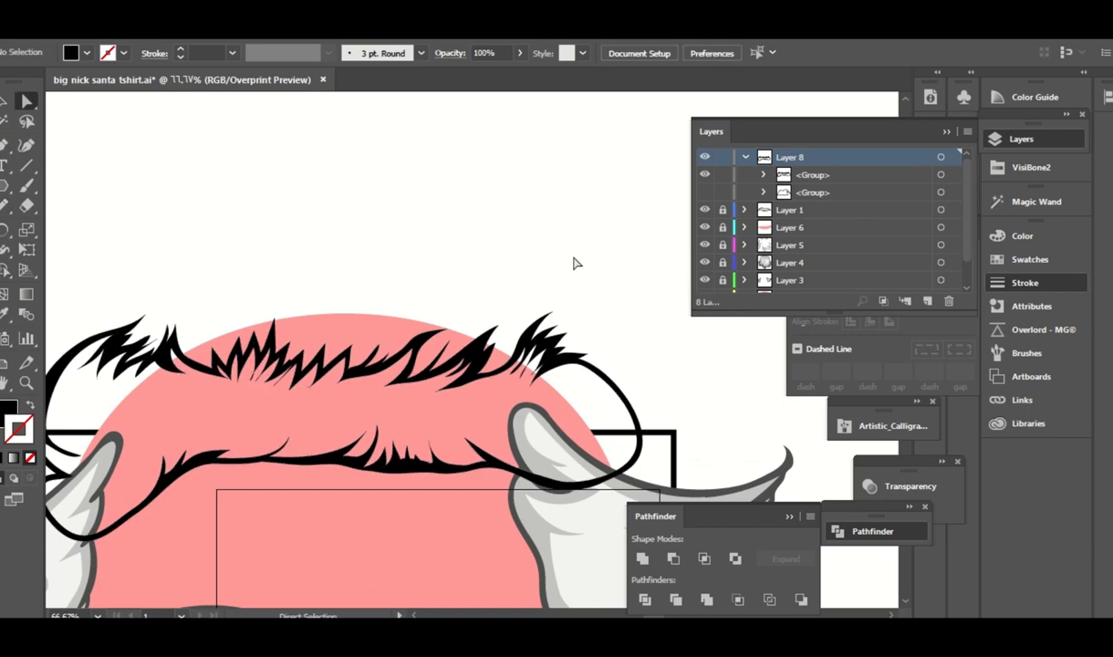
key("ctrl+minus")
key("ctrl+minus")
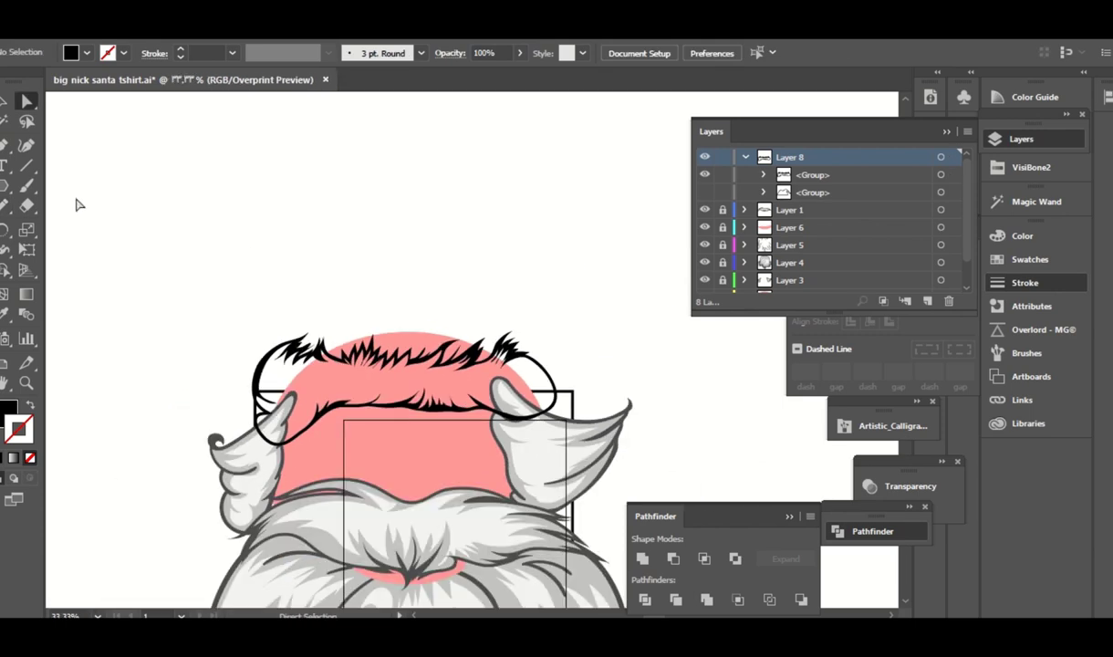
Draw a large rectangle over the brim and fill it bright green from Swatches.
left_click_drag(5, 186, 52, 187)
left_click_drag(610, 265, 146, 512)
left_click(1032, 305)
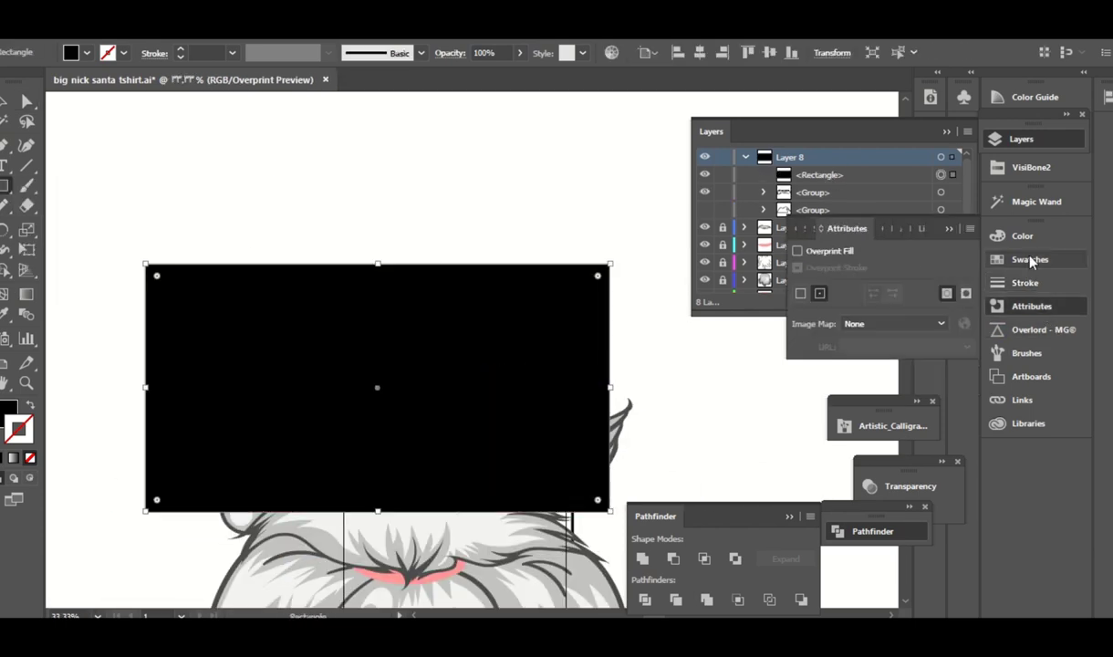
left_click(1031, 260)
left_click(833, 292)
left_click_drag(8, 407, 301, 384)
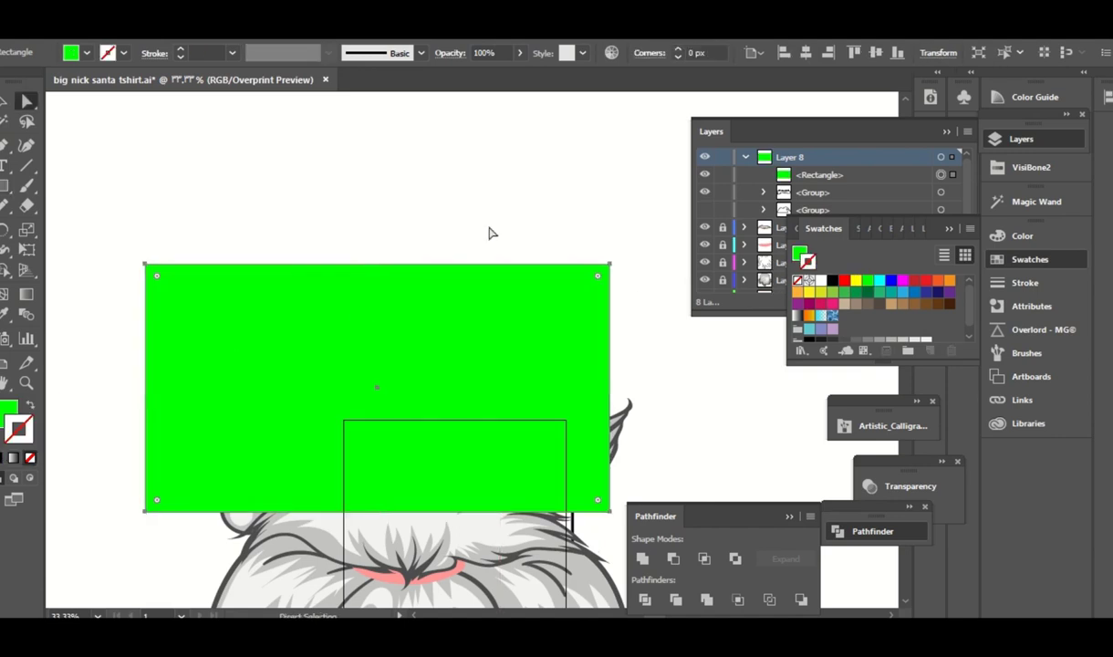
Send the green rectangle to the back and trim it to the brim's interior with Shape Builder.
right_click(527, 273)
left_click(730, 579)
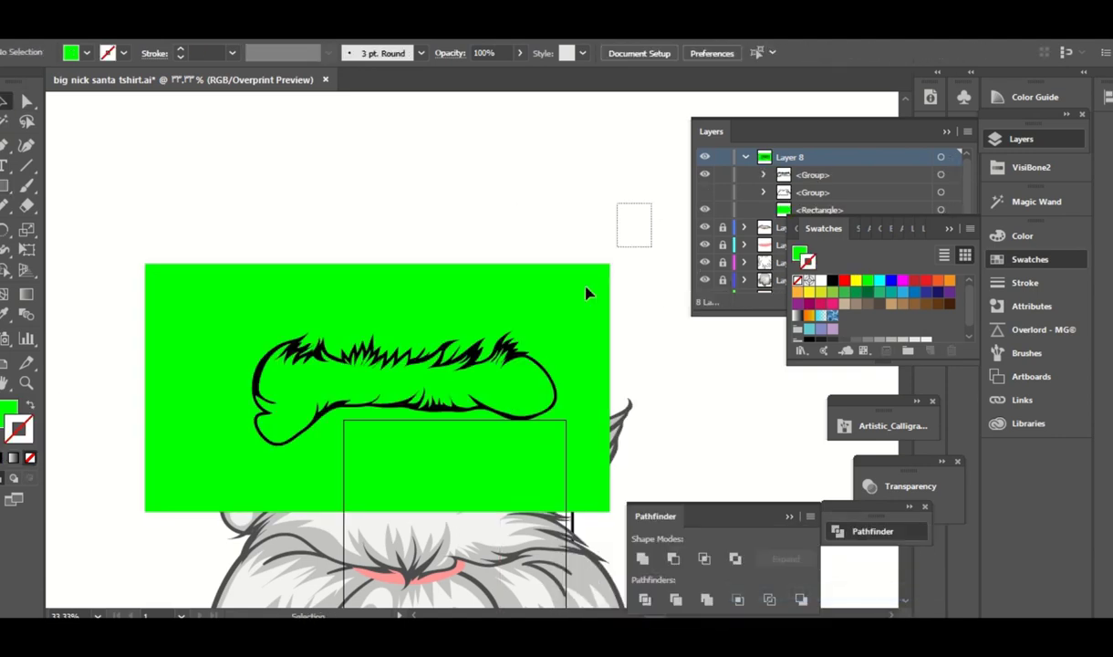
left_click_drag(622, 192, 298, 479)
key("shift+m")
left_click(304, 287, "alt")
key("a")
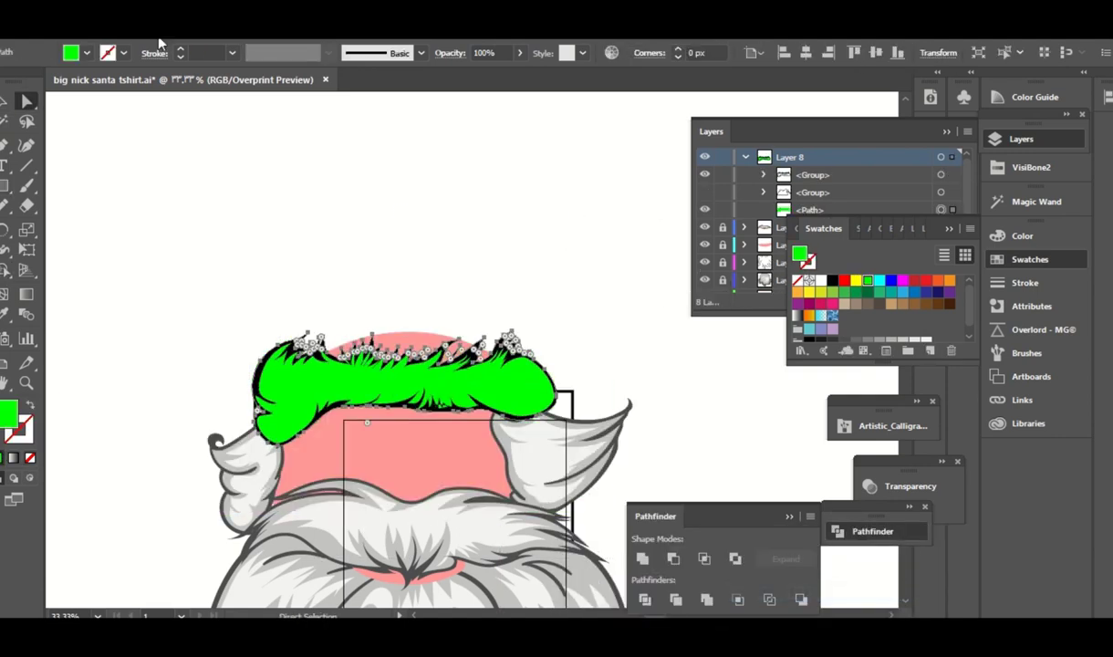
left_click(160, 41)
key("Escape")
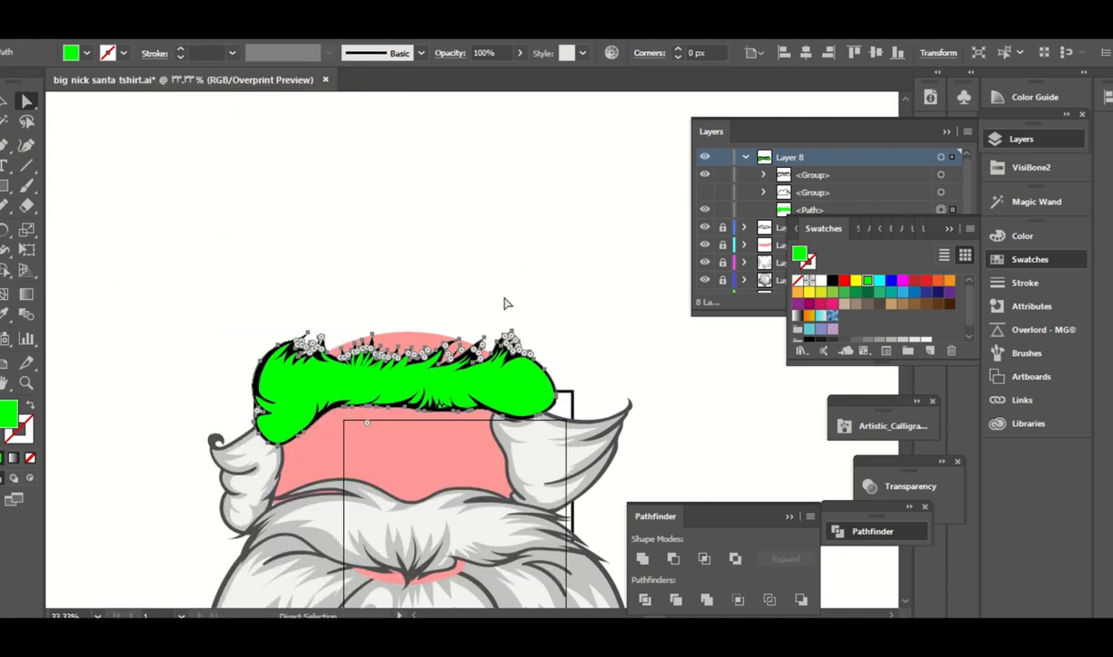
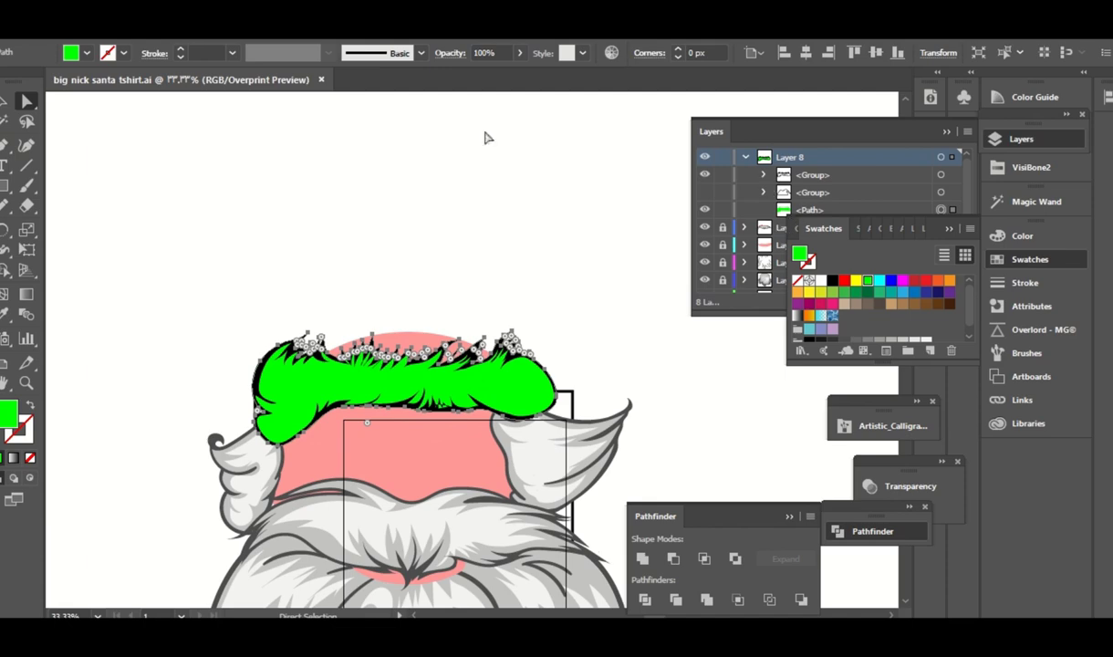
Apply Offset Path to the fur shape and delete the extra green offset copy in Layers.
left_click(160, 41)
left_click(405, 428)
key("Return")
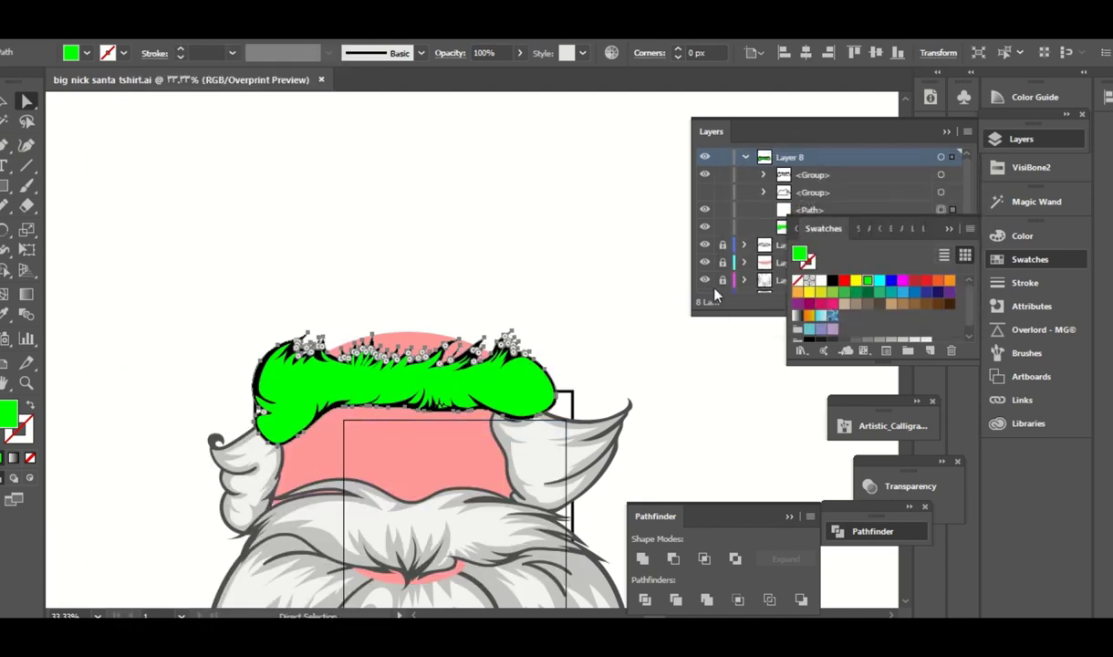
left_click(952, 226)
left_click(949, 301)
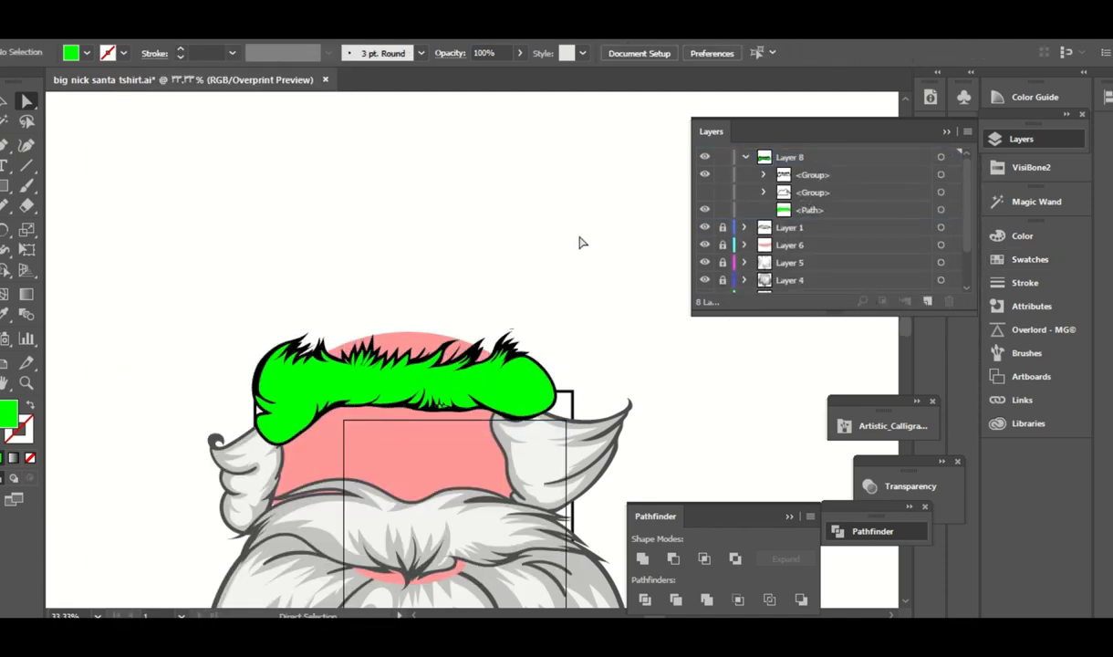
Zoom in on the fur trim and select its green fill path, restoring it after an accidental delete.
key("ctrl+1")
left_click_drag(326, 467, 416, 358)
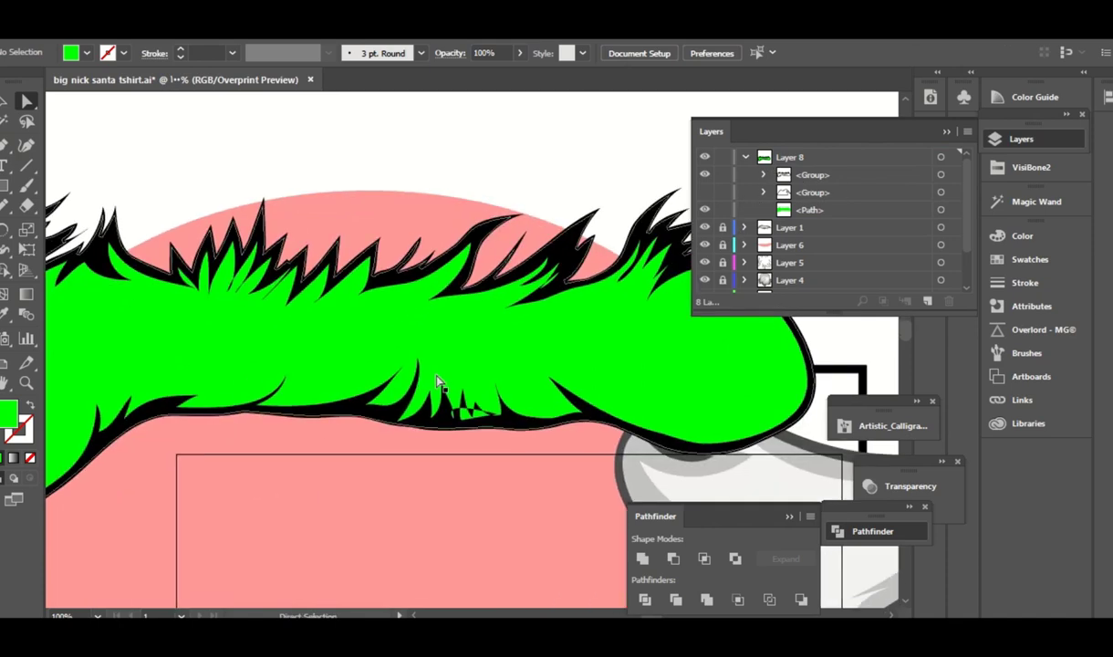
left_click(461, 406)
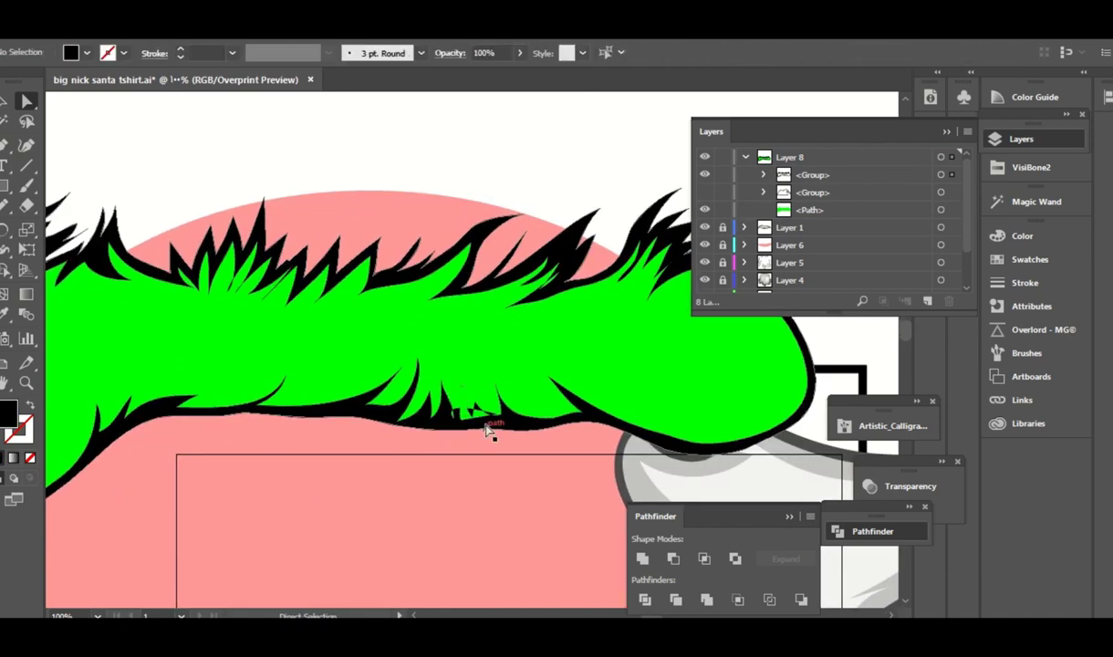
left_click(484, 416)
key("Delete")
key("ctrl+z")
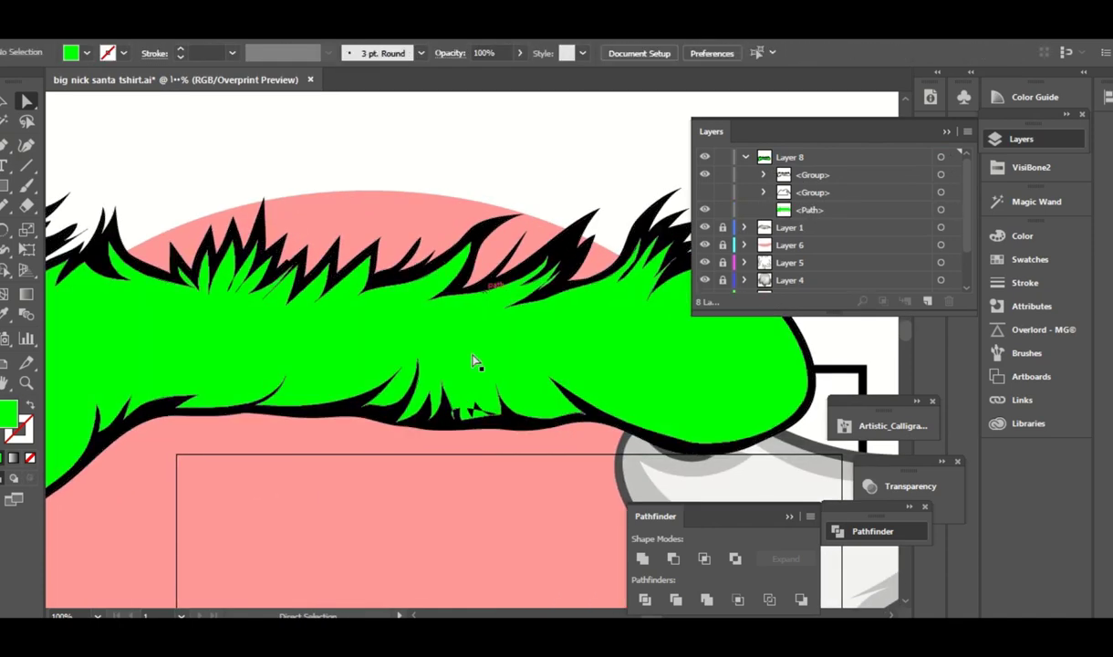
Smooth the fur's scribbled lower edge using Direct Selection and Pencil redraws.
left_click(484, 418)
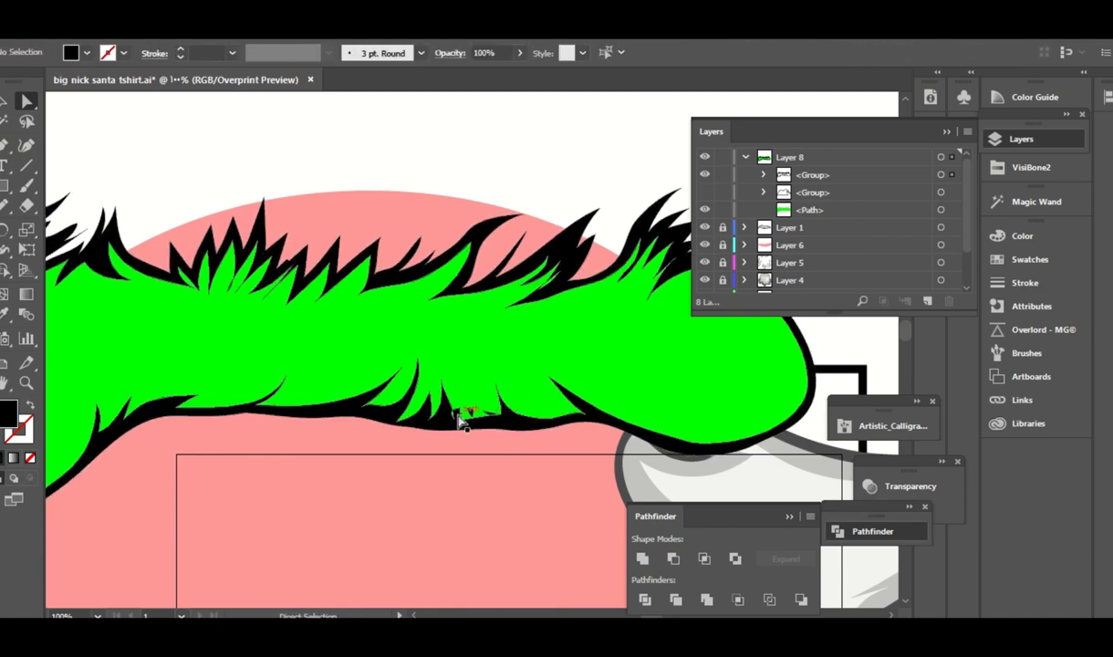
left_click(474, 418)
key("n")
key("a")
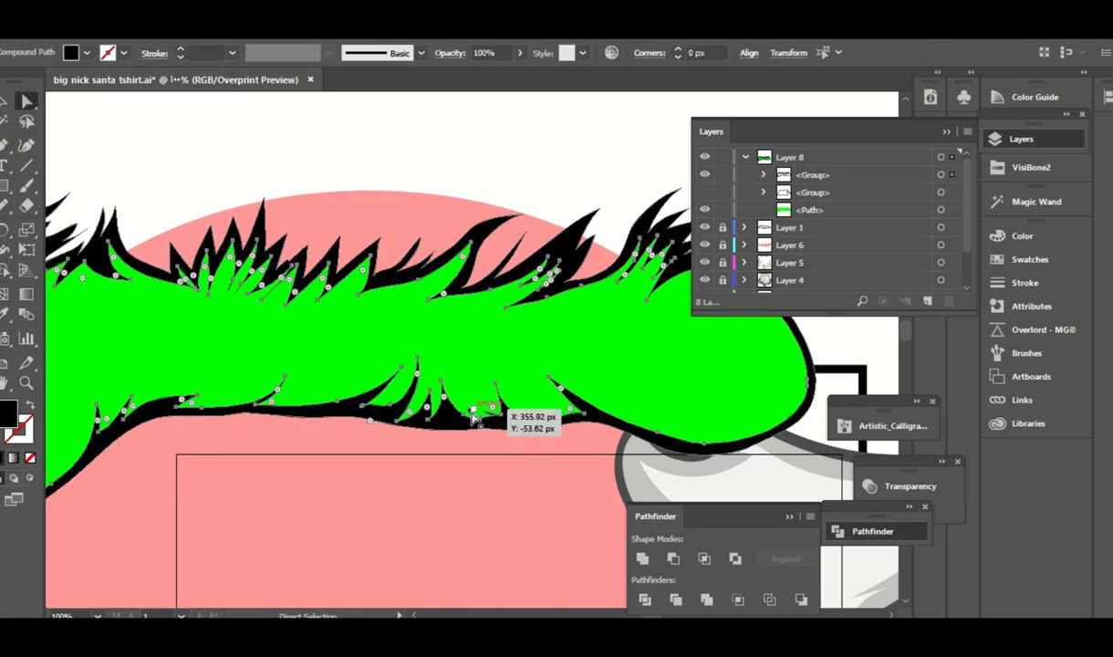
left_click_drag(474, 413, 534, 427)
key("n")
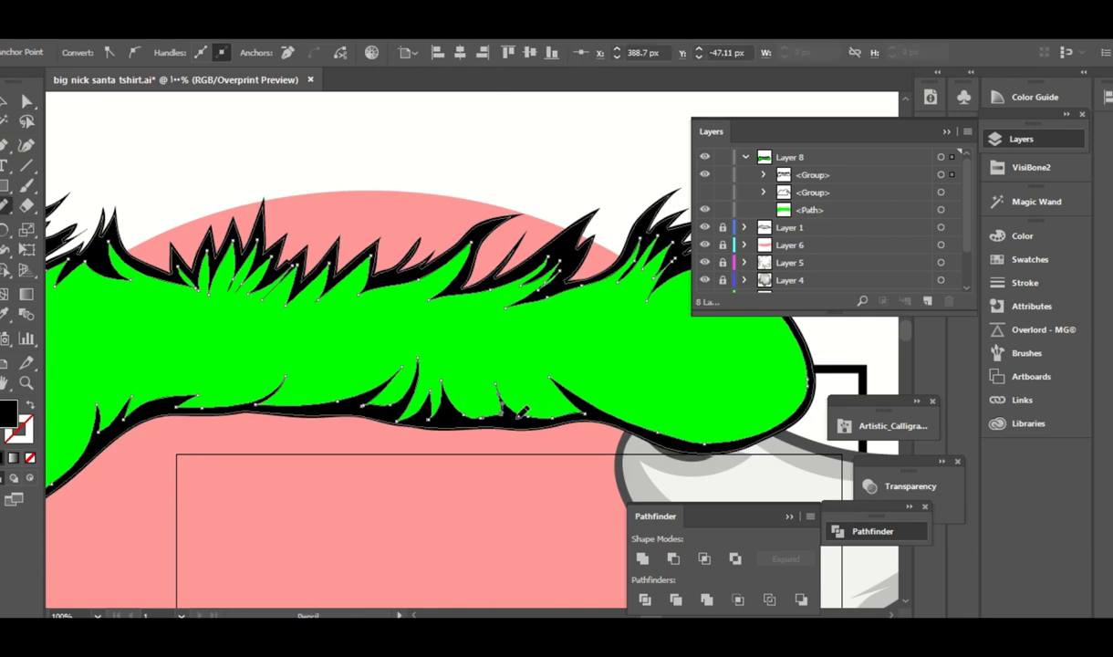
left_click_drag(476, 389, 493, 367)
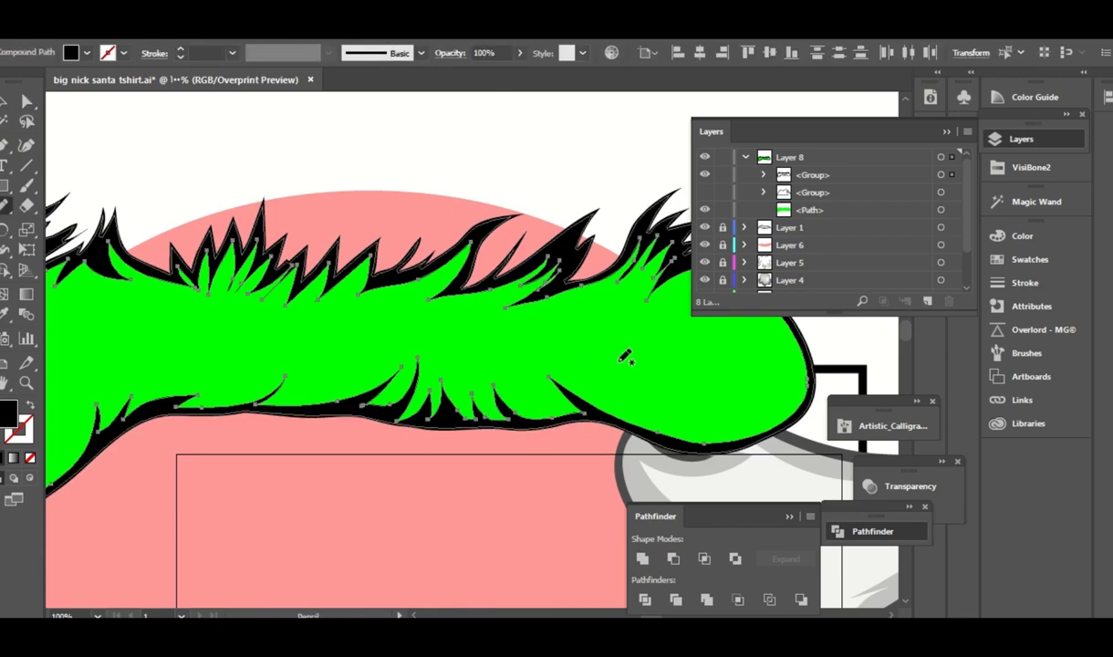
key("a")
left_click(616, 169)
key("ctrl+minus")
Fill the fur shape with white and sample a light grey from the beard.
left_click(545, 338)
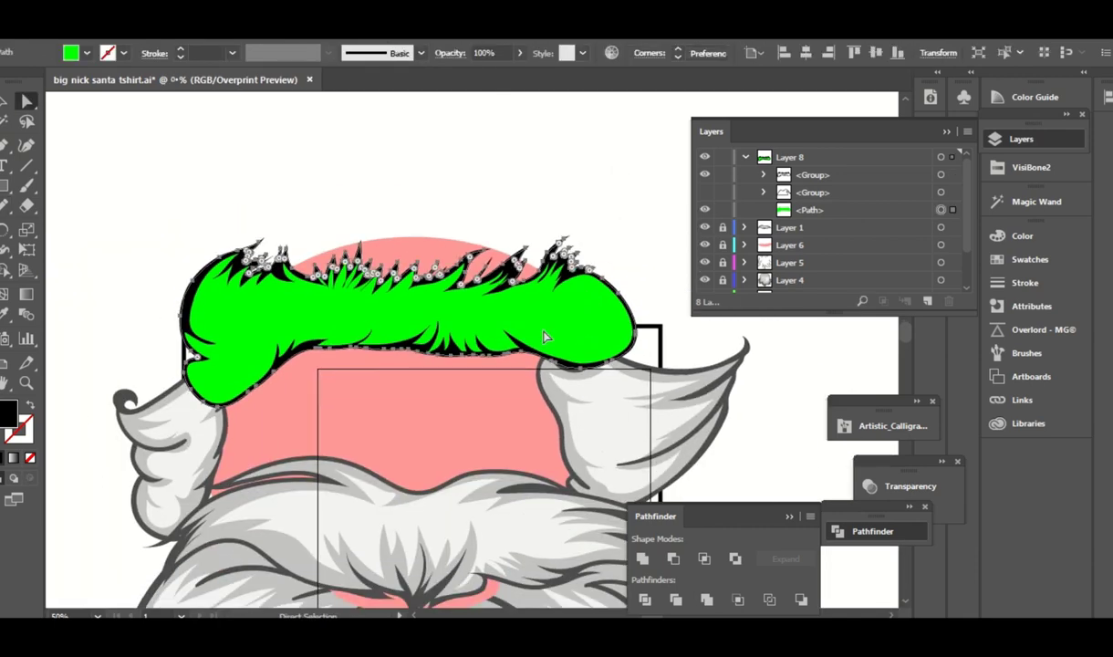
left_click(1030, 259)
left_click(822, 280)
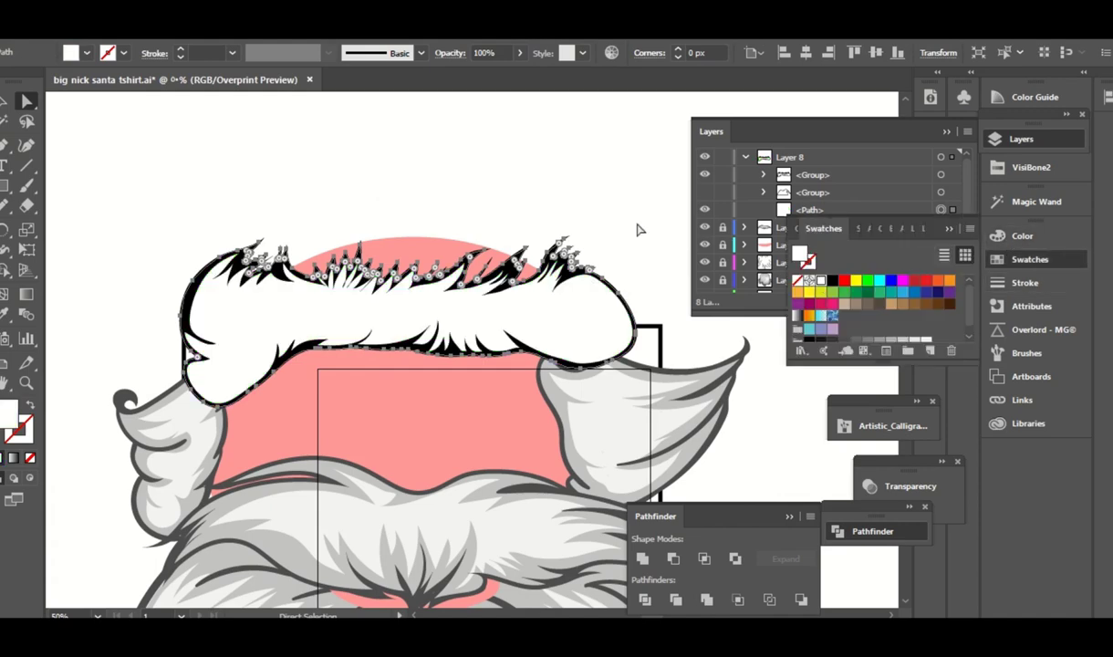
key("i")
left_click(183, 440)
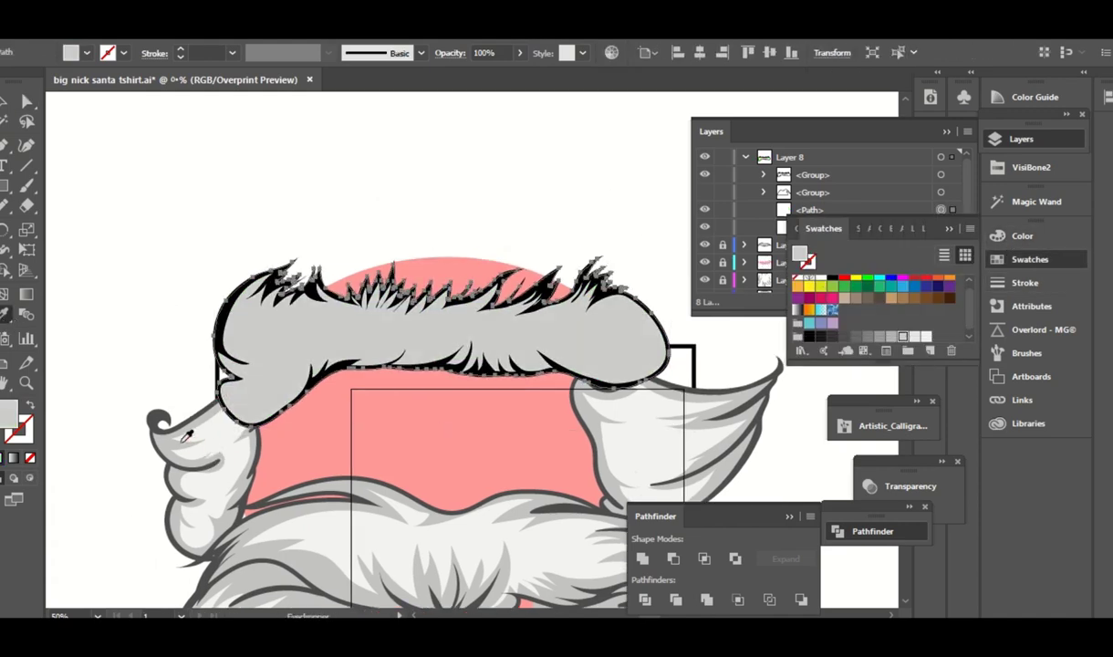
Erase a long white highlight band across the middle of the fur trim.
key("shift+e")
left_click_drag(265, 337, 614, 341)
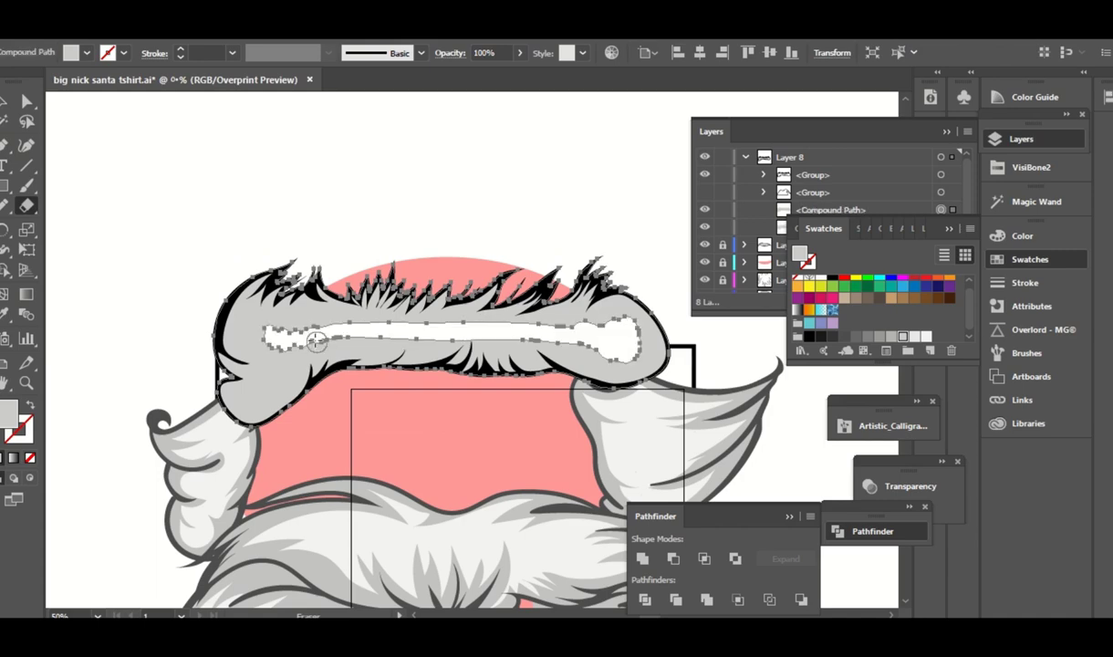
mouse_move(316, 341)
left_mouse_down()
mouse_move(251, 326)
mouse_move(274, 379)
left_mouse_up()
key("a")
left_click(335, 340)
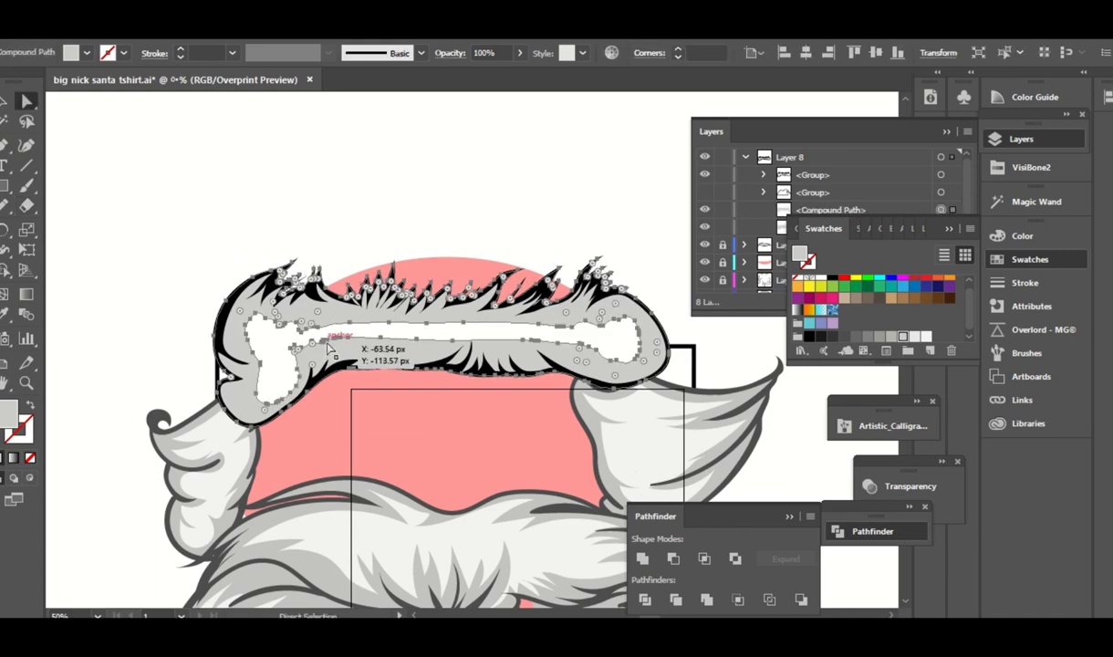
key("n")
scroll(929, 290, "up", 1)
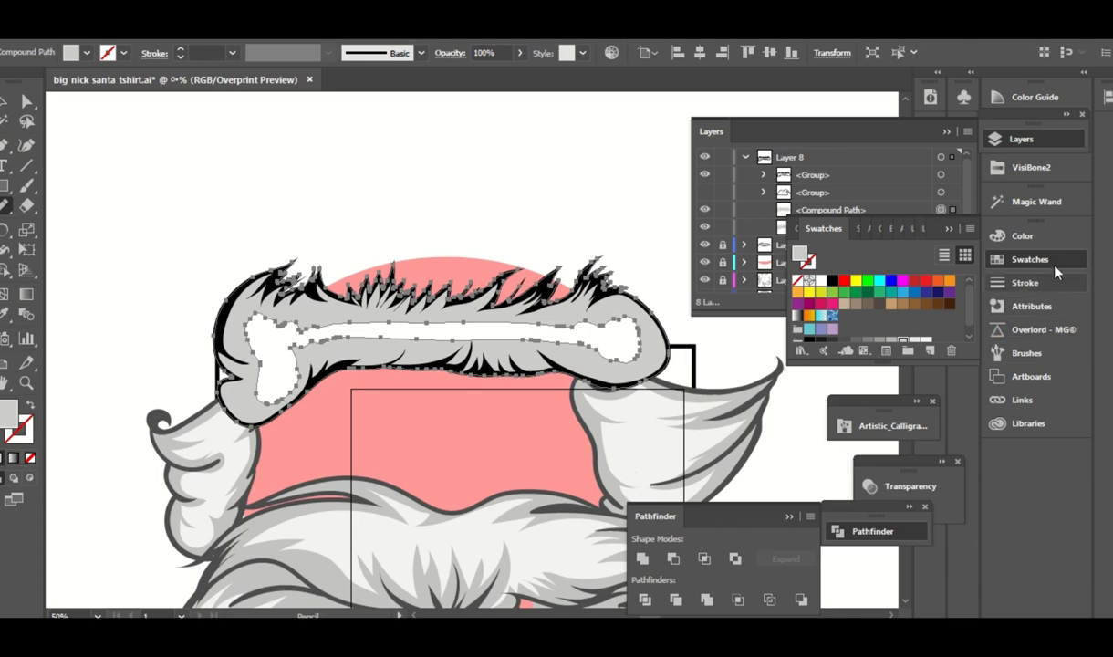
Fill the fur trim with pale lavender from the VisiBone2 palette.
left_click(1027, 167)
key("a")
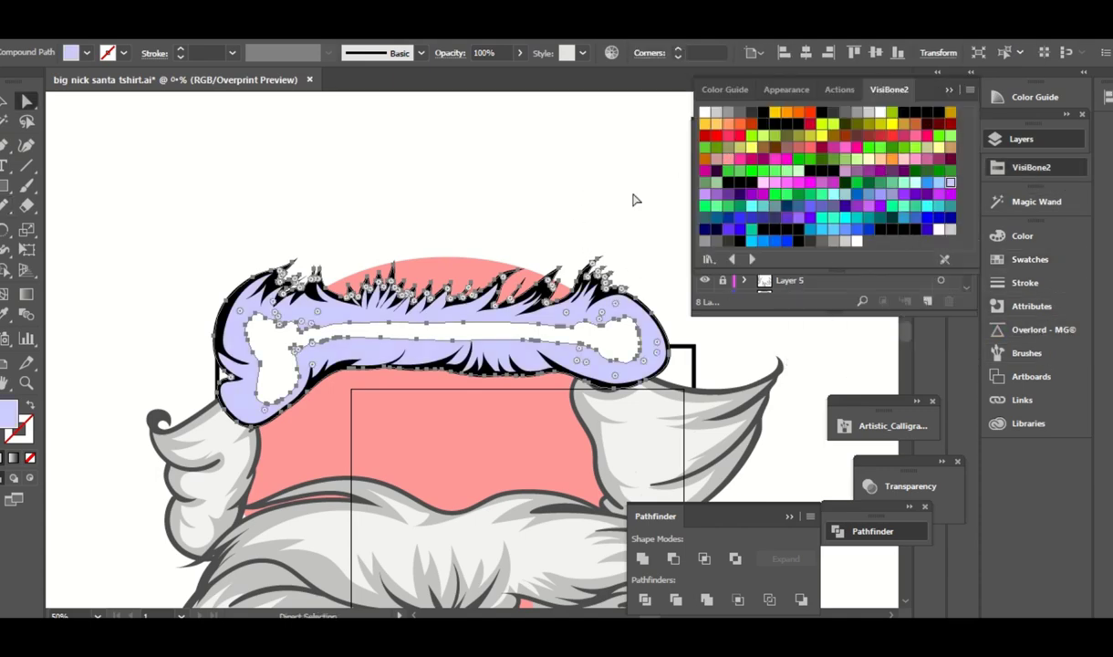
left_click(639, 199)
key("ctrl+equal")
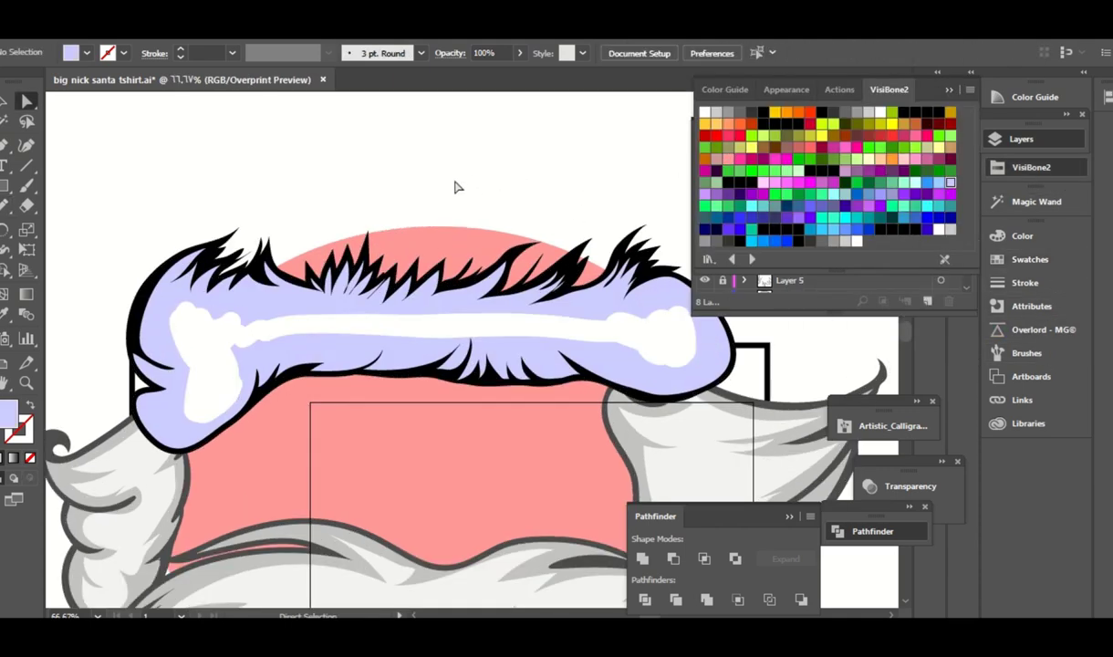
Redraw the fur's left, lower and right edges into feathery strand shapes with the Pencil.
left_click(272, 305)
key("n")
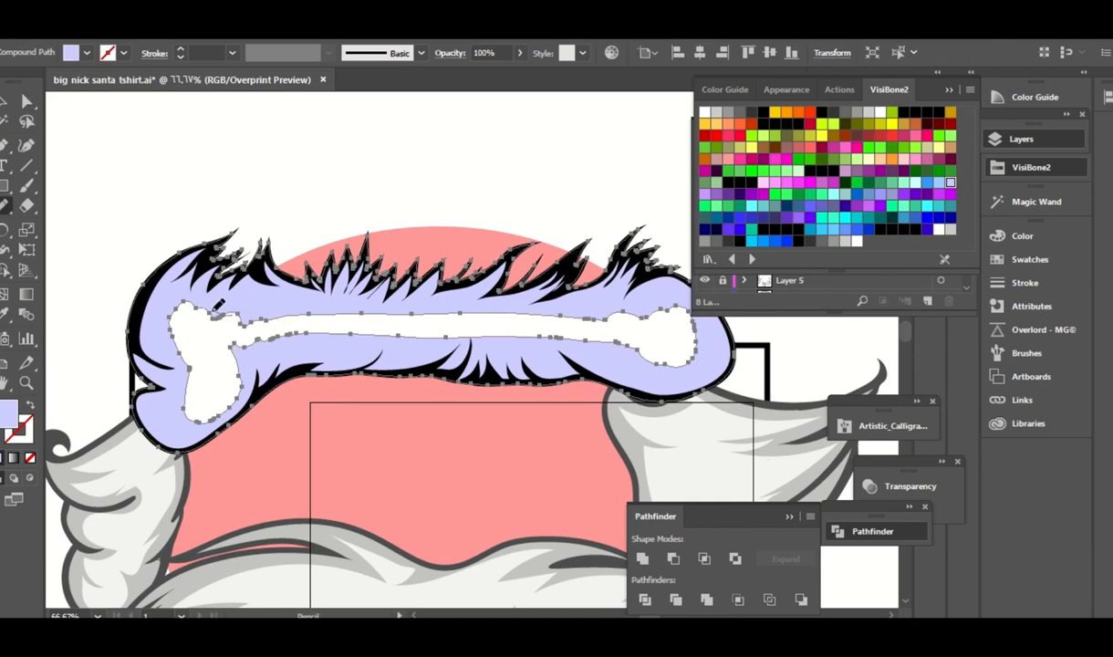
left_click_drag(207, 316, 153, 282)
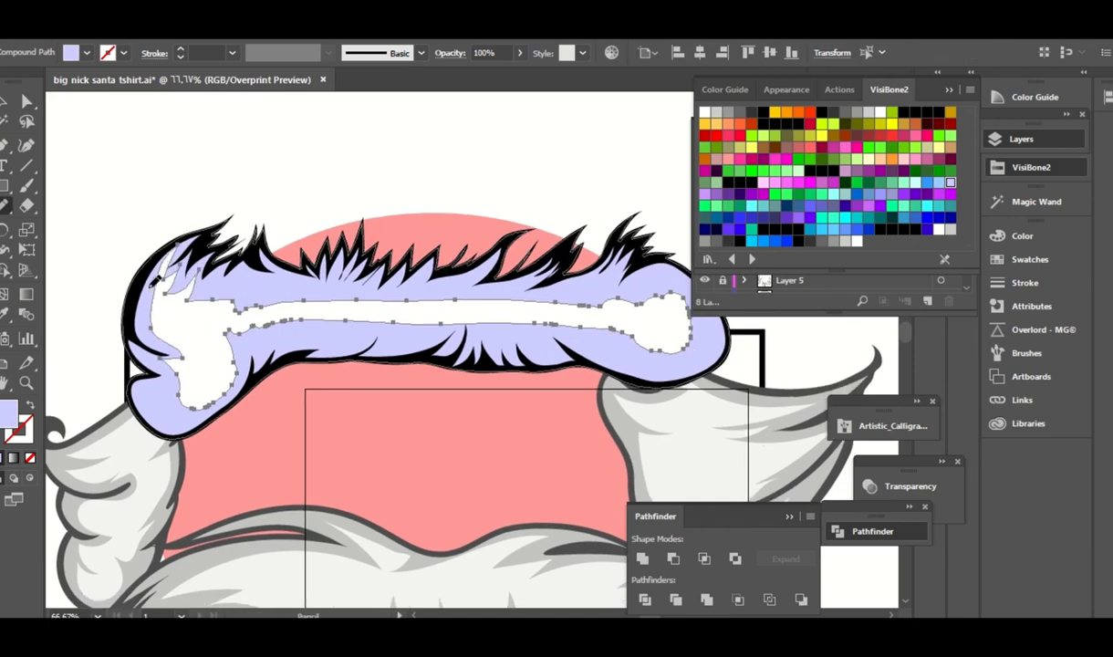
left_click_drag(153, 376, 160, 383)
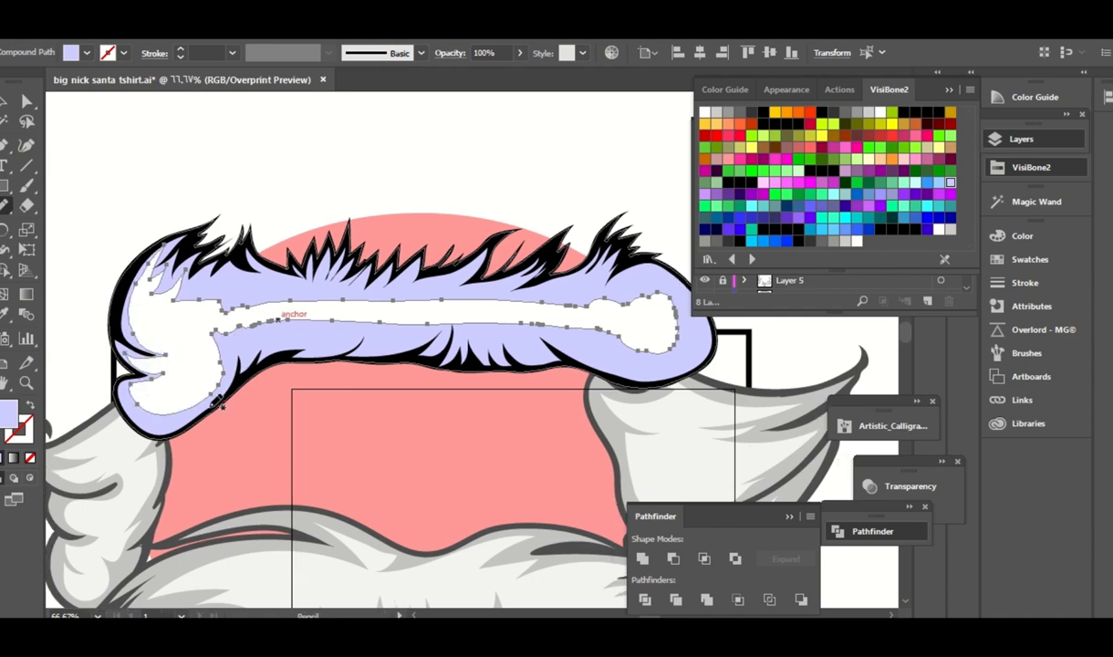
left_click_drag(314, 339, 266, 338)
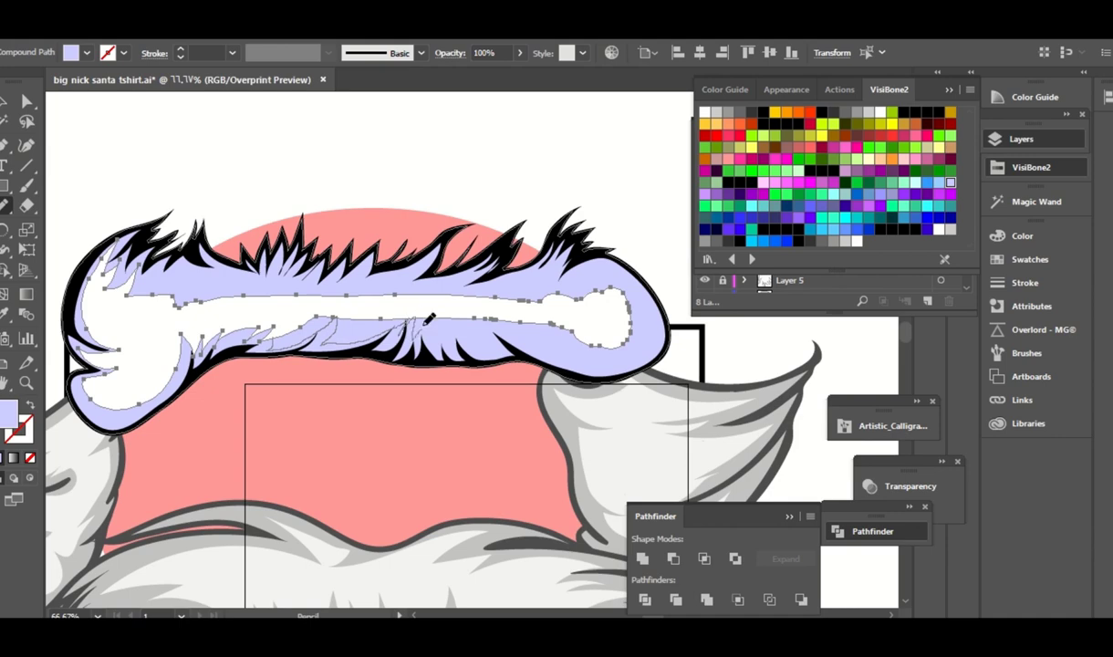
left_click_drag(474, 313, 232, 329)
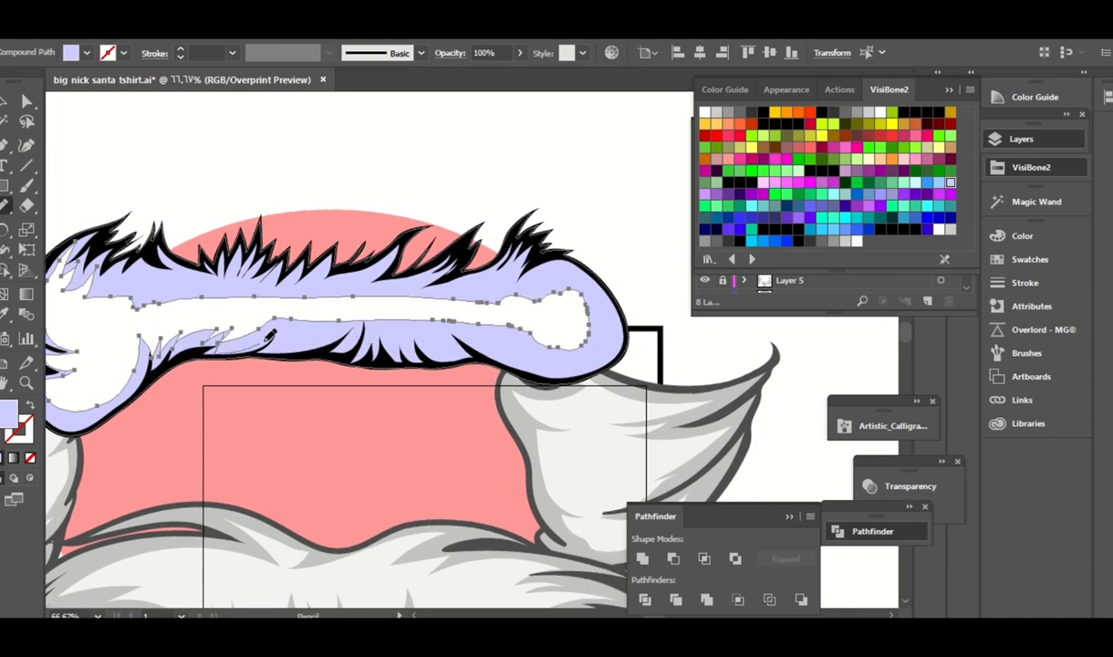
mouse_move(435, 314)
left_mouse_down()
mouse_move(225, 331)
mouse_move(265, 339)
left_mouse_up()
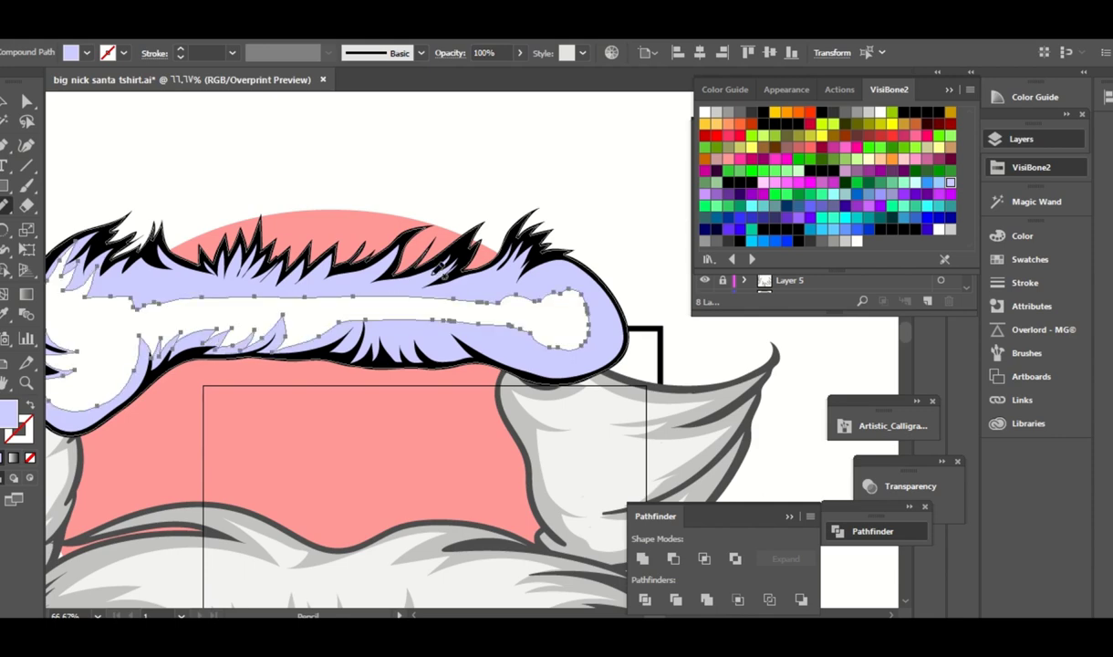
left_click_drag(405, 334, 264, 331)
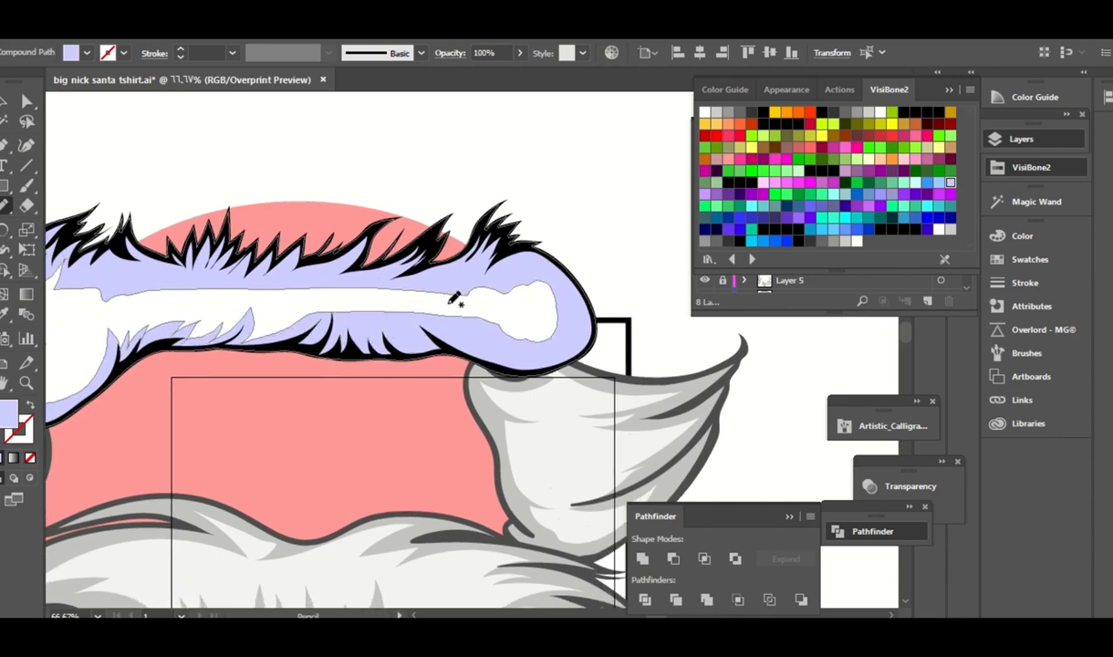
mouse_move(554, 268)
left_mouse_down()
mouse_move(422, 273)
mouse_move(550, 263)
left_mouse_up()
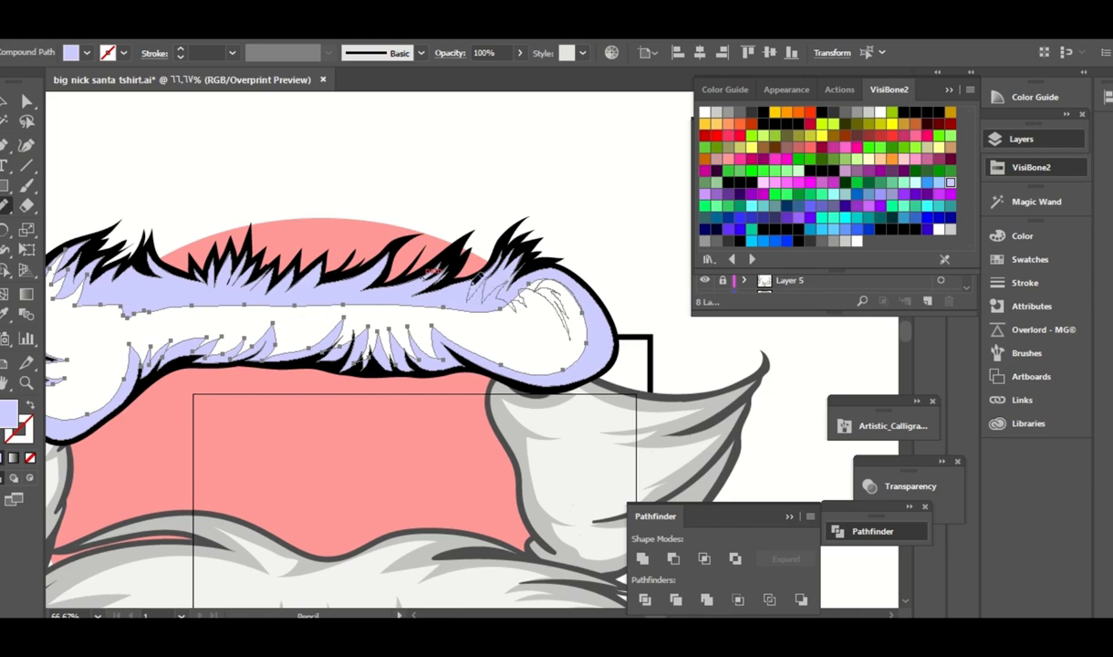
Add zigzag strands inside the fur, smooth its upper-left edge, then deselect the path.
left_click_drag(466, 271, 591, 296)
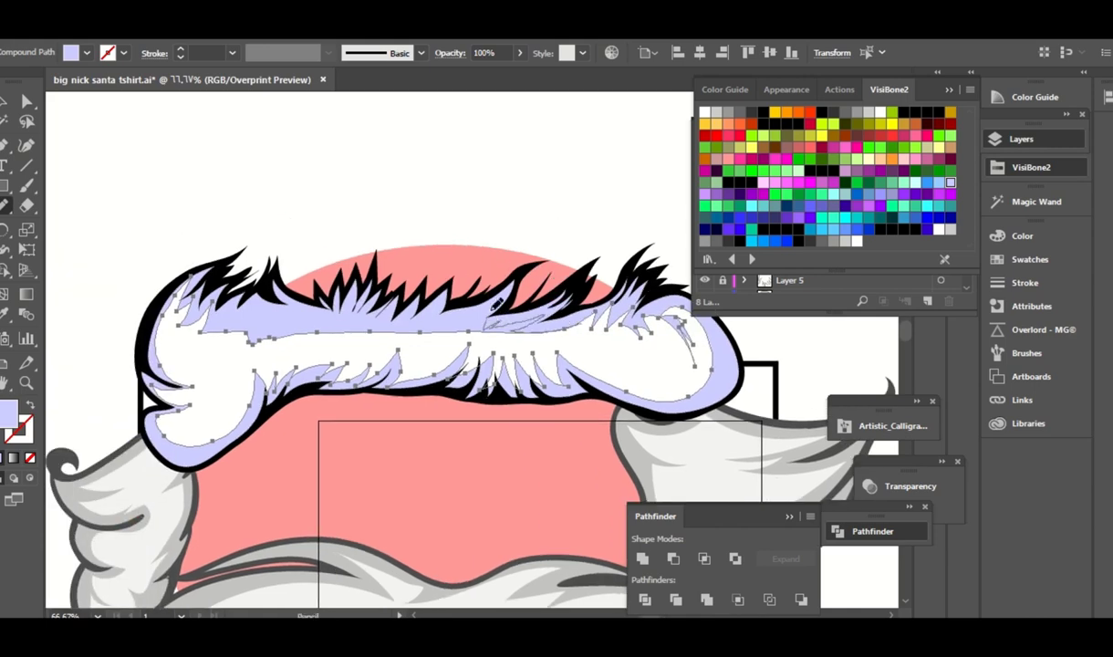
mouse_move(343, 319)
left_mouse_down()
mouse_move(290, 317)
mouse_move(402, 336)
left_mouse_up()
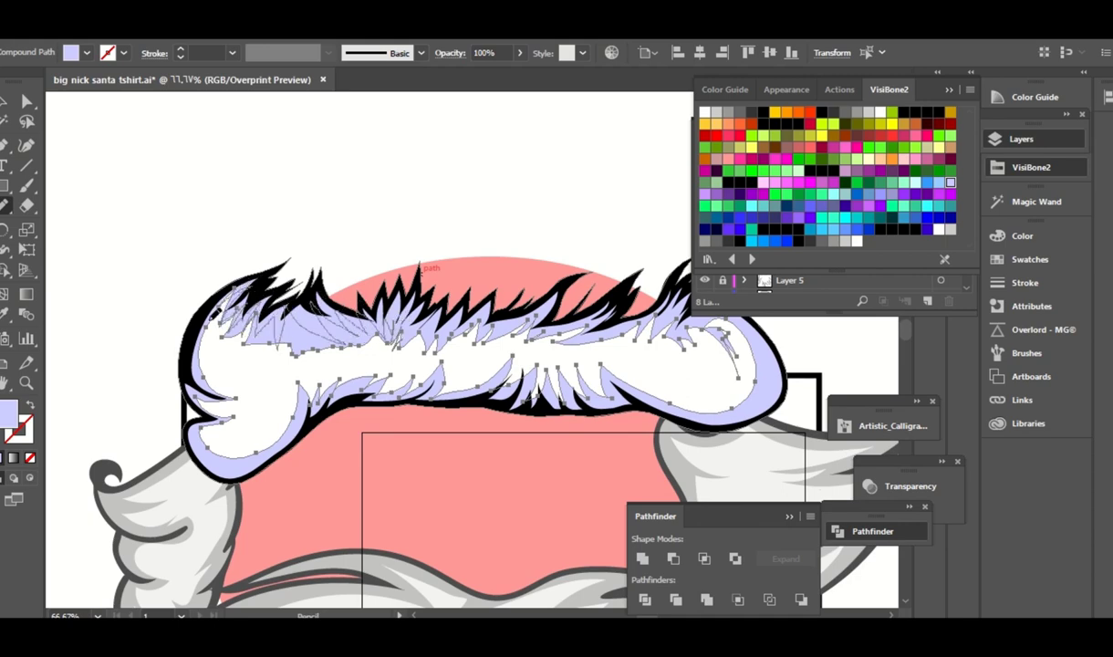
left_click_drag(419, 268, 421, 269)
left_click_drag(346, 286, 380, 298)
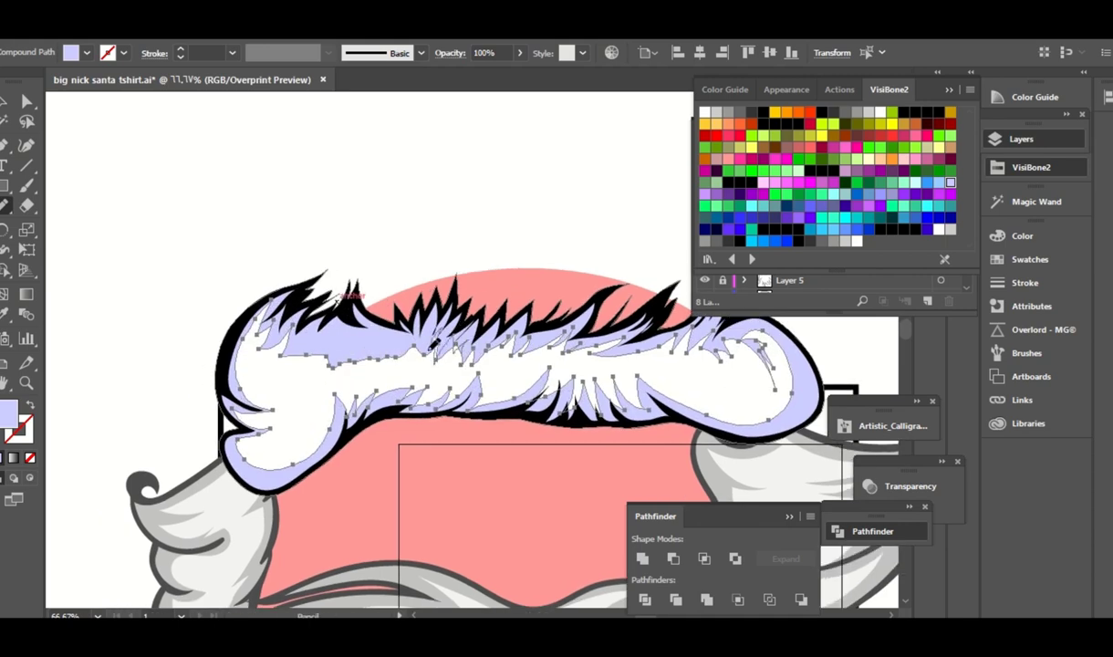
mouse_move(358, 357)
left_mouse_down()
mouse_move(363, 346)
mouse_move(383, 362)
left_mouse_up()
left_click_drag(338, 303, 382, 358)
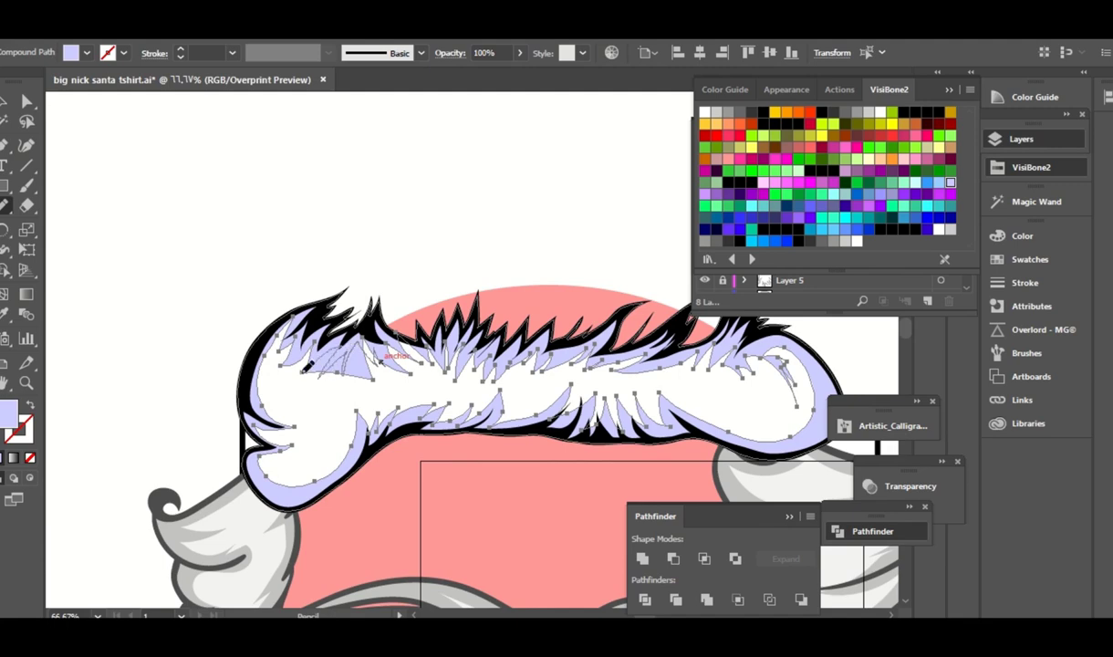
key("a")
left_click(415, 224)
key("ctrl+minus")
Hide the fur Group, Compound Path and Path layers, then select the hat outline group.
key("ctrl+plus")
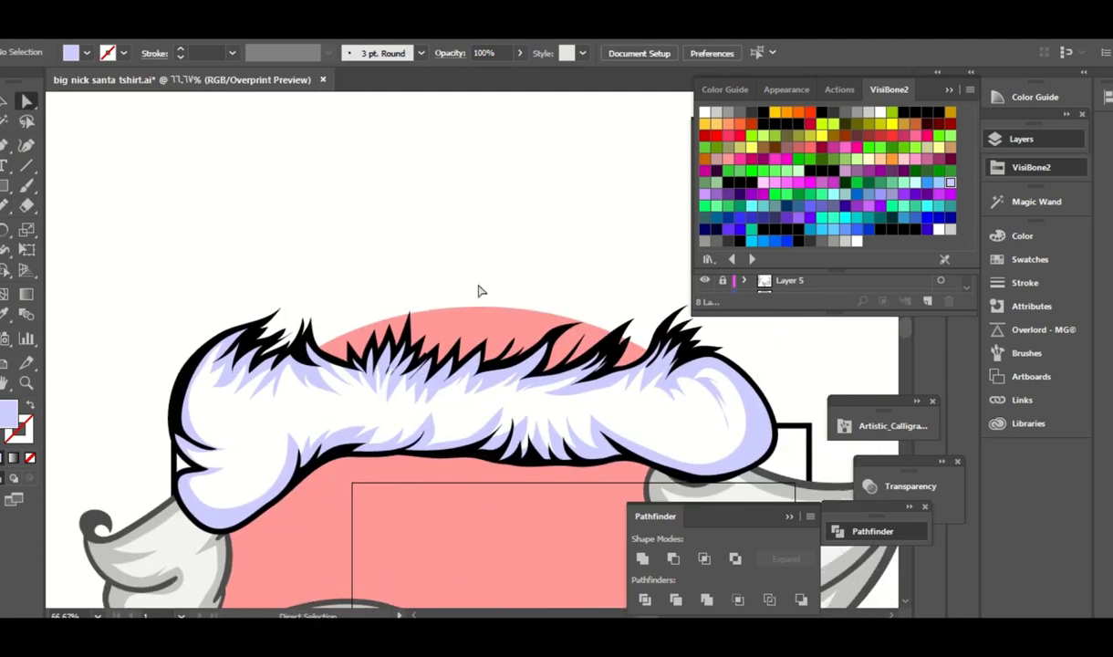
key("ctrl+minus")
key("ctrl+minus")
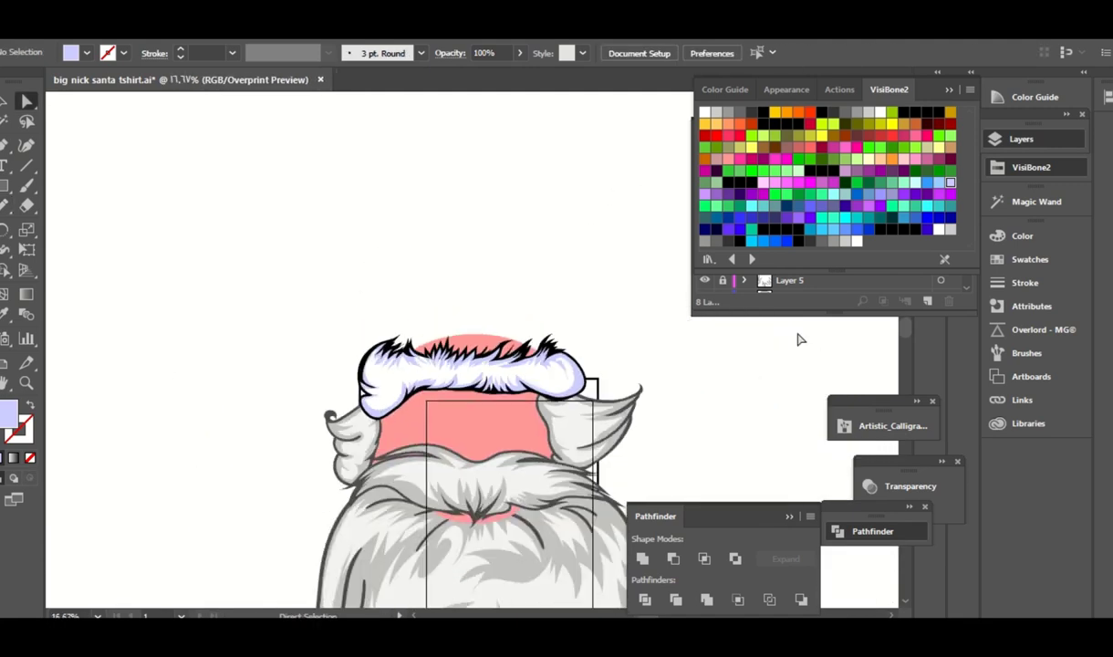
key("ctrl+minus")
left_click(1022, 139)
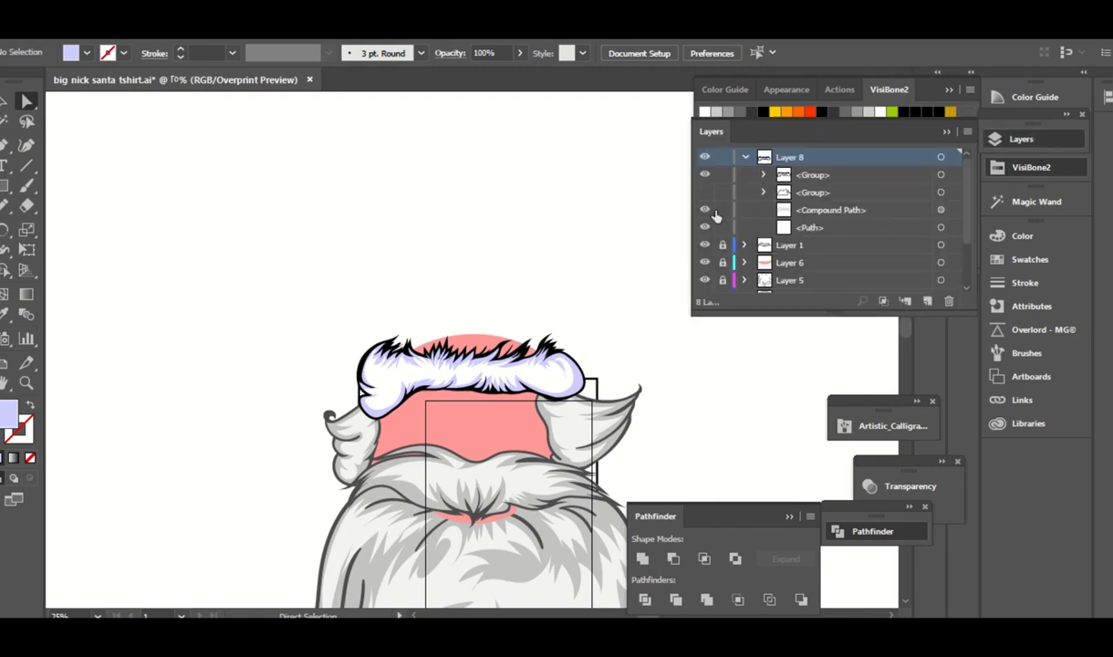
left_click(705, 192)
left_click_drag(705, 192, 704, 227)
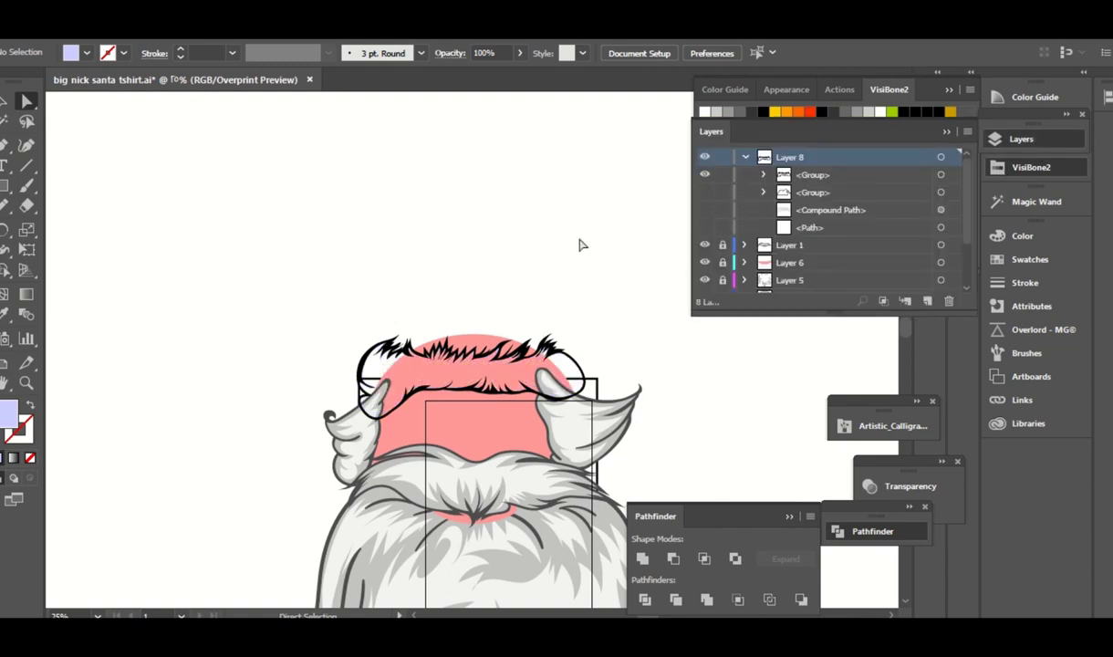
left_click(704, 174)
left_click(744, 175)
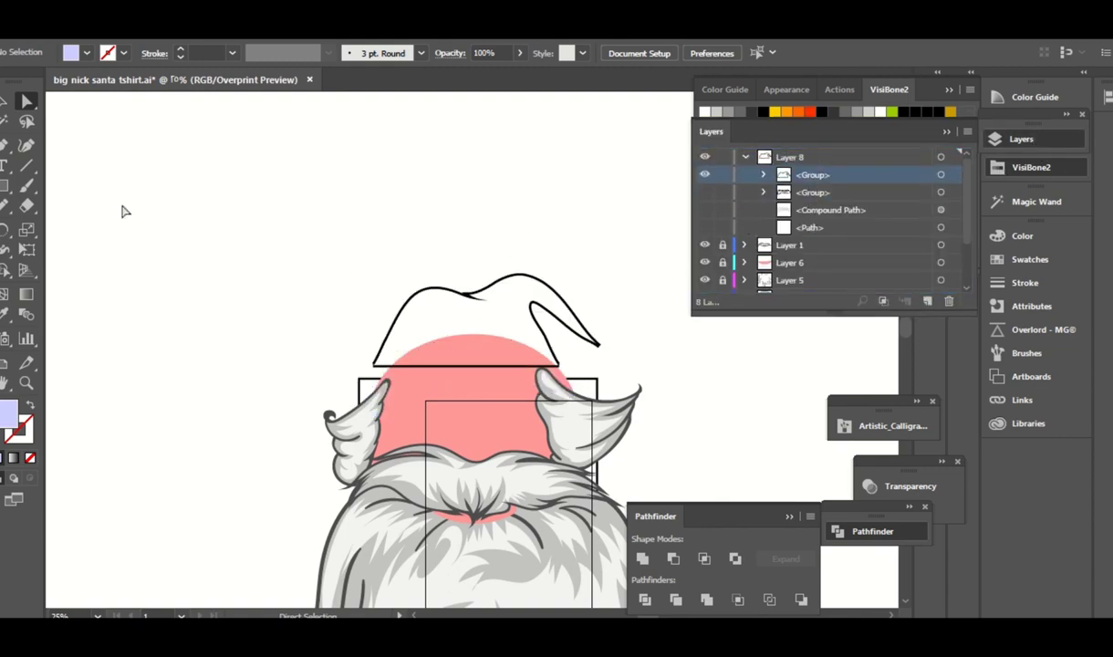
left_click(559, 315)
Enlarge the curl at the hat tip into a round blob.
key("ctrl+plus")
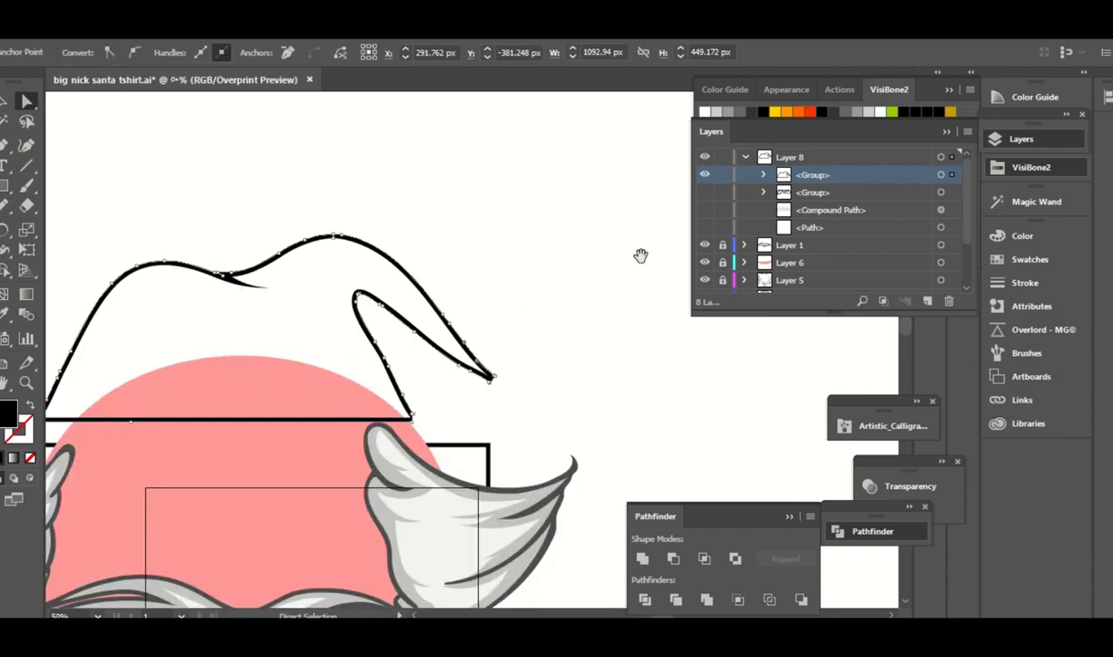
key("n")
mouse_move(488, 353)
left_mouse_down()
mouse_move(514, 313)
mouse_move(518, 326)
mouse_move(546, 244)
left_mouse_up()
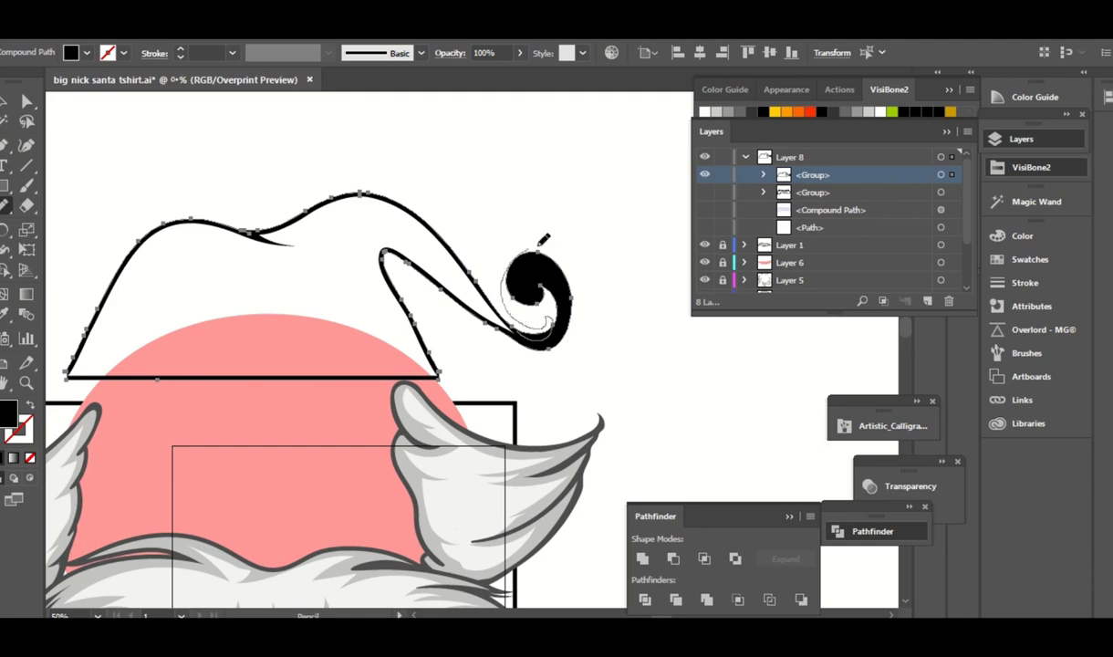
left_click_drag(565, 345, 577, 278)
key("a")
left_click(632, 297)
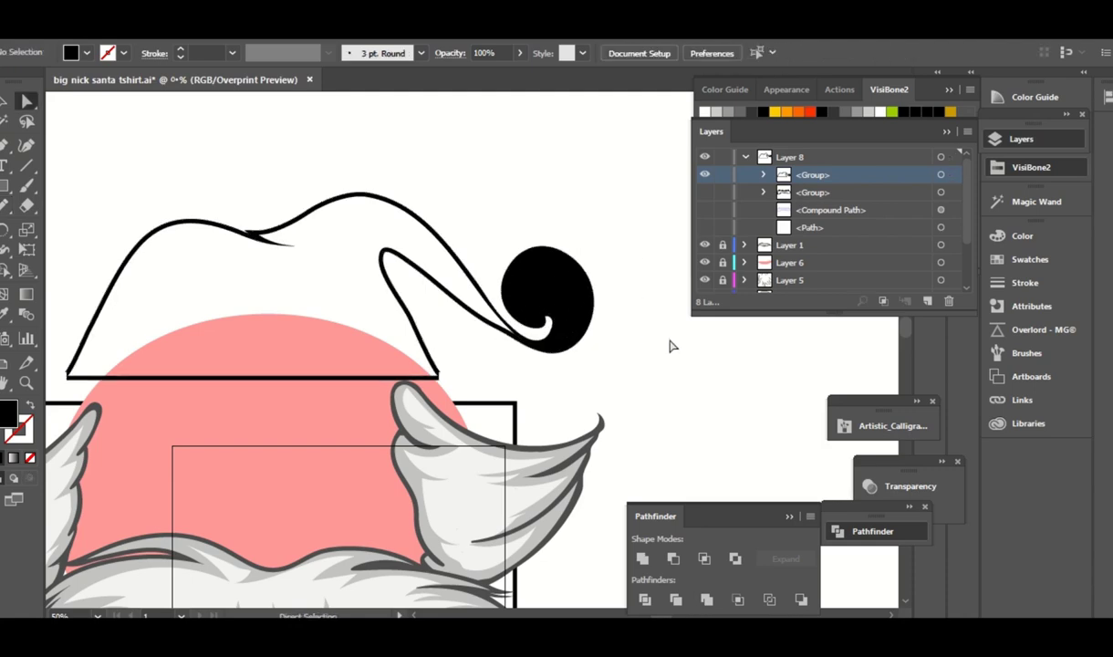
key("ctrl+equal")
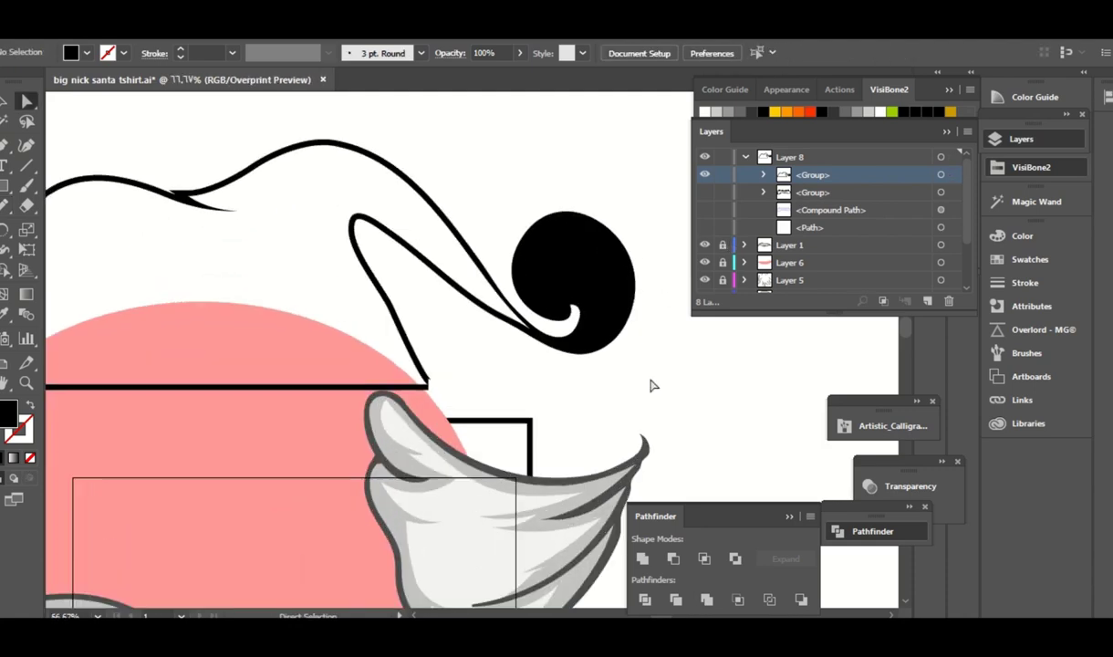
Redraw the curl's lower strand and remove an extra anchor on the loop.
left_click(605, 317)
key("n")
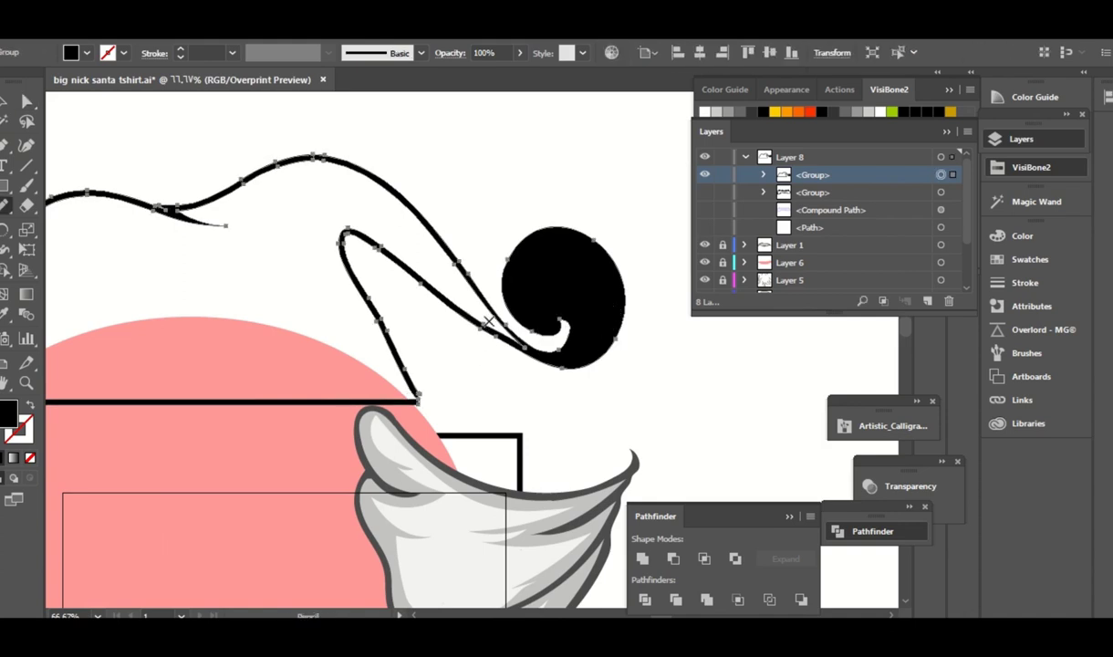
left_click_drag(489, 322, 480, 321)
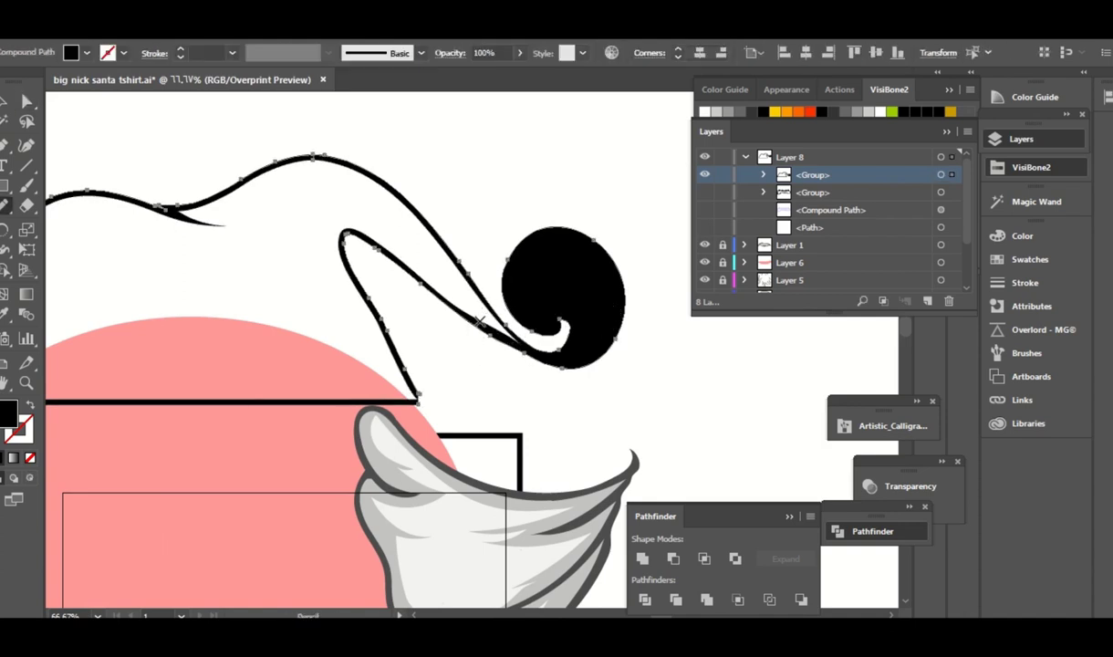
key("minus")
left_click(450, 297)
key("Return")
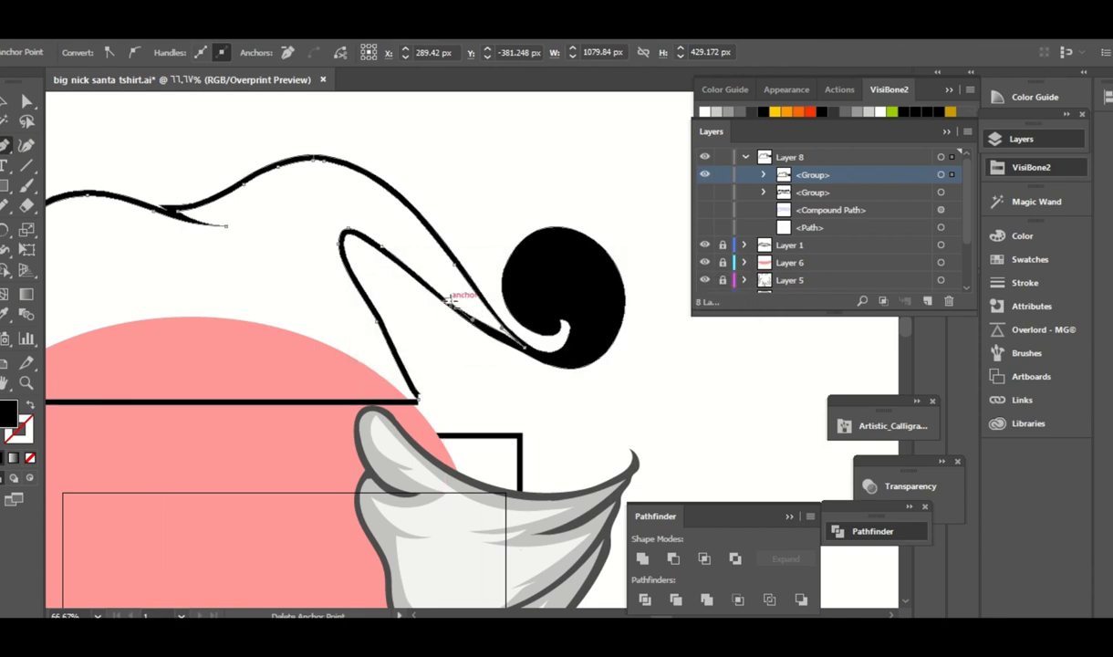
left_click(450, 297)
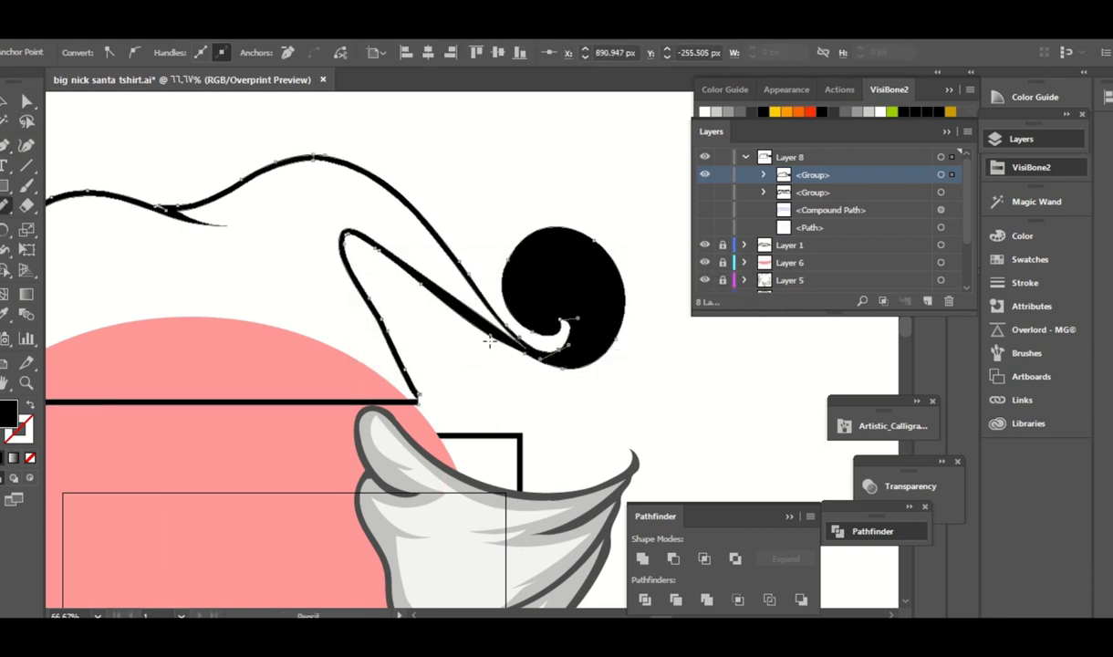
Thicken the black blob's bottom strand and redraw its inner curl.
key("n")
mouse_move(499, 345)
left_mouse_down()
mouse_move(596, 349)
mouse_move(525, 293)
left_mouse_up()
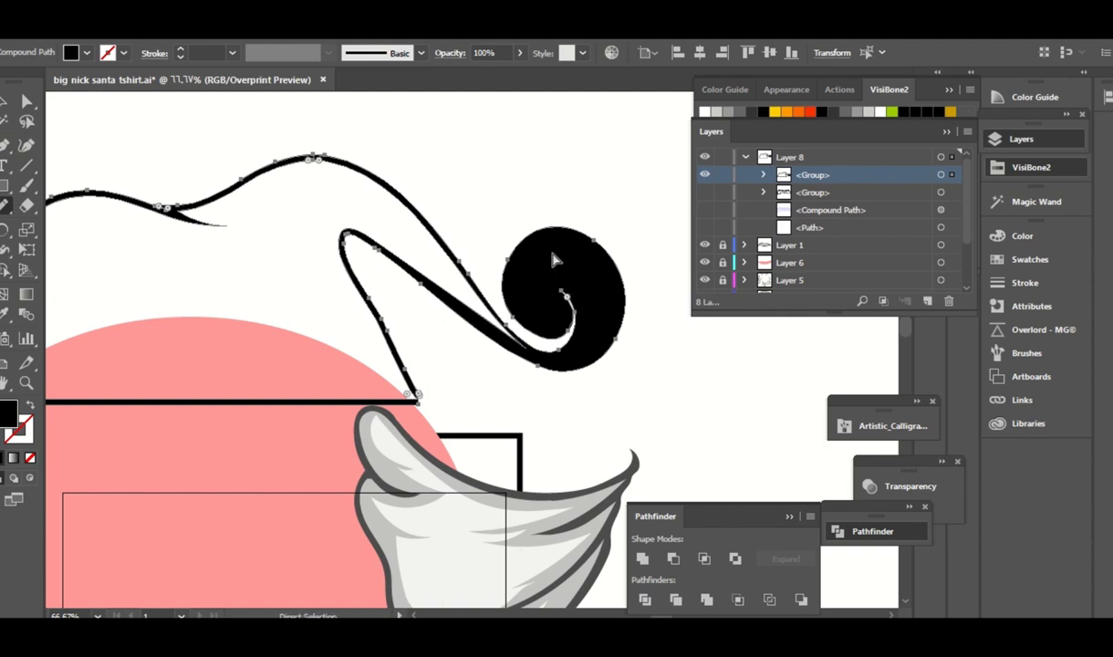
left_click_drag(480, 186, 589, 227)
key("a")
Smooth the dip in the hat's top curve and extend the fold tip with a thin tail.
left_click(368, 261)
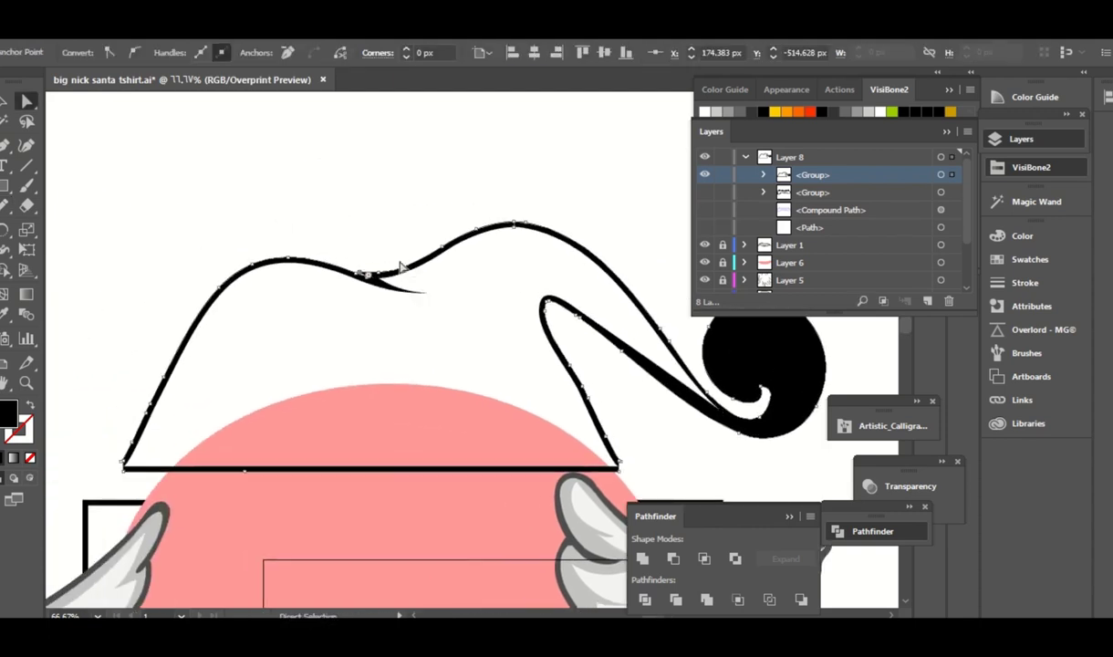
key("n")
left_click_drag(383, 272, 305, 268)
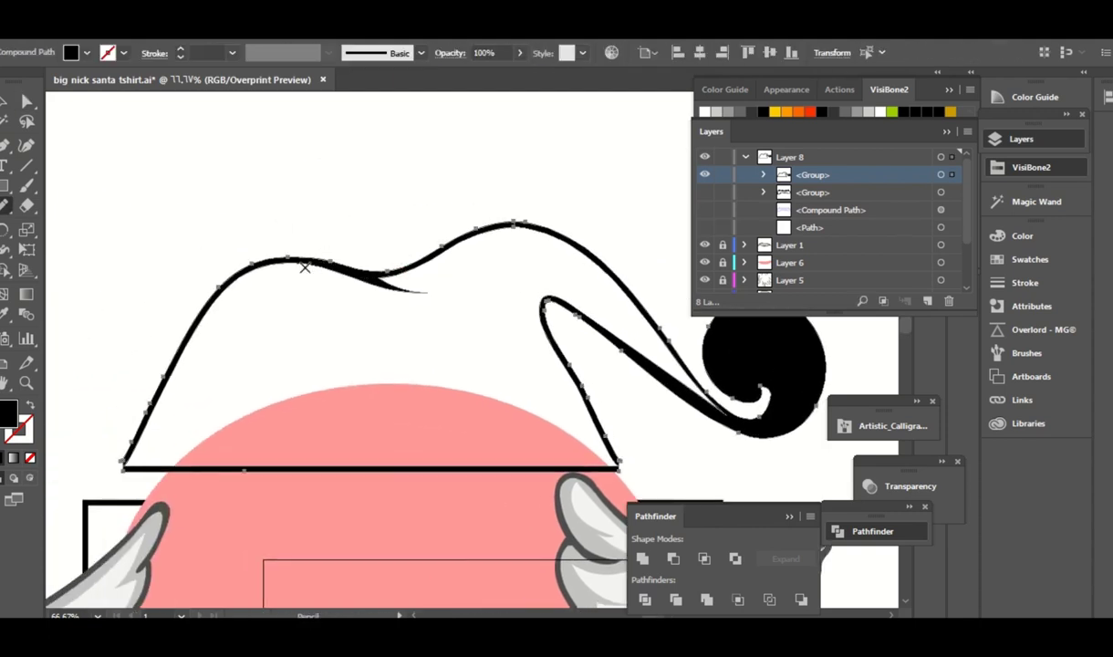
left_click_drag(414, 288, 434, 290)
Paint a 4 pt brush stroke at the fold's tip and group it with the hat.
key("ctrl+shift+a")
key("b")
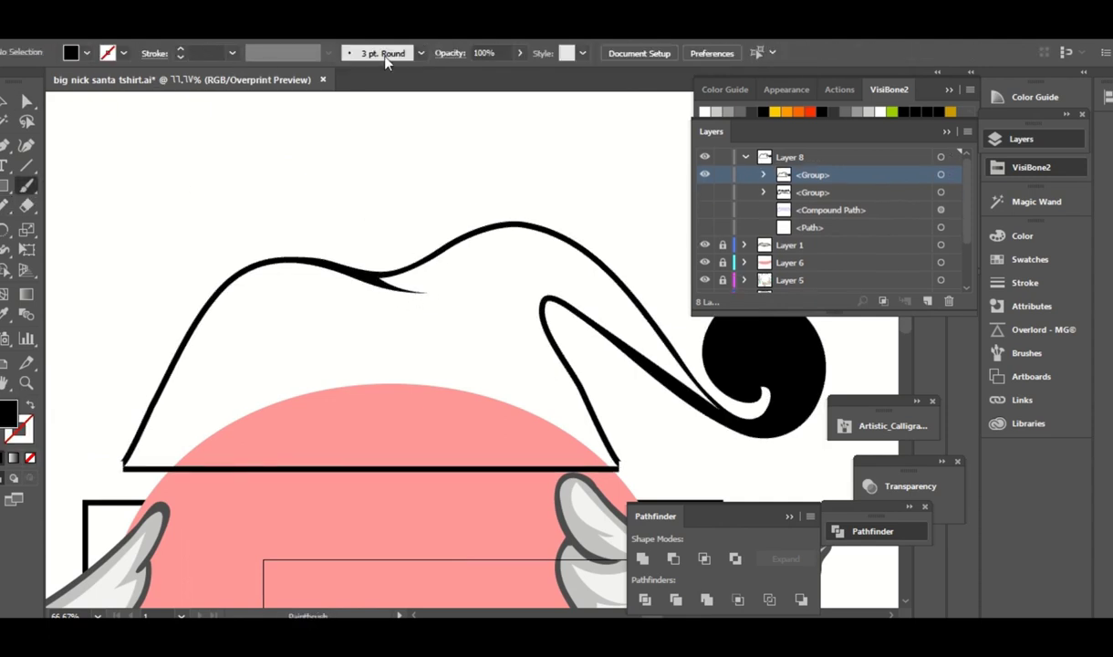
left_click(348, 52)
left_click(233, 52)
left_click(250, 182)
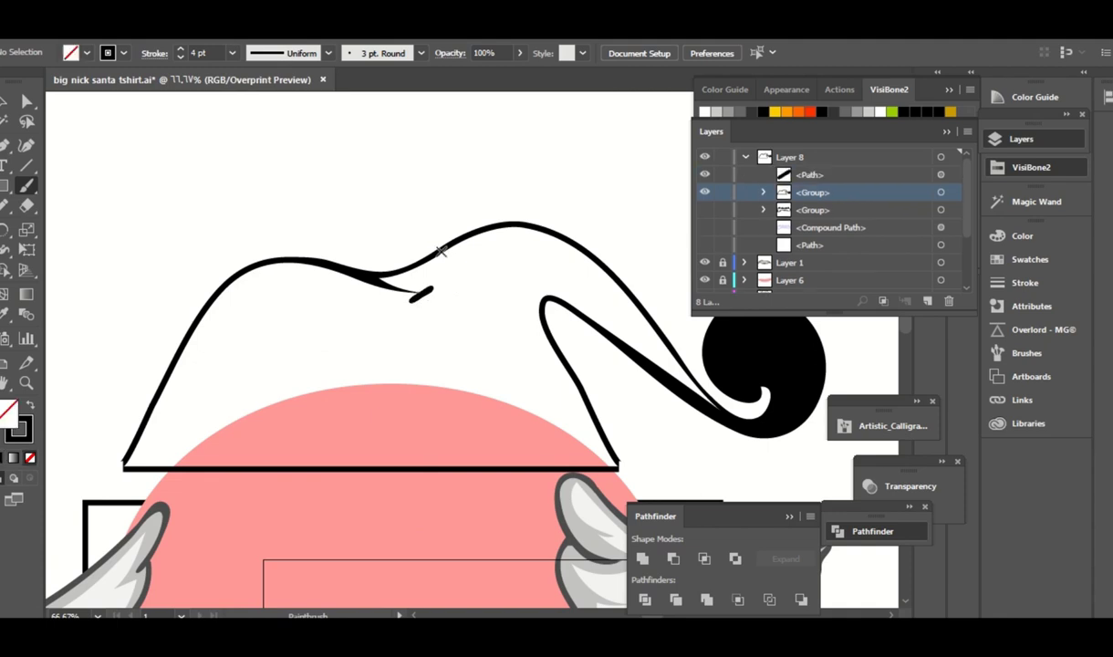
left_click_drag(420, 297, 427, 285)
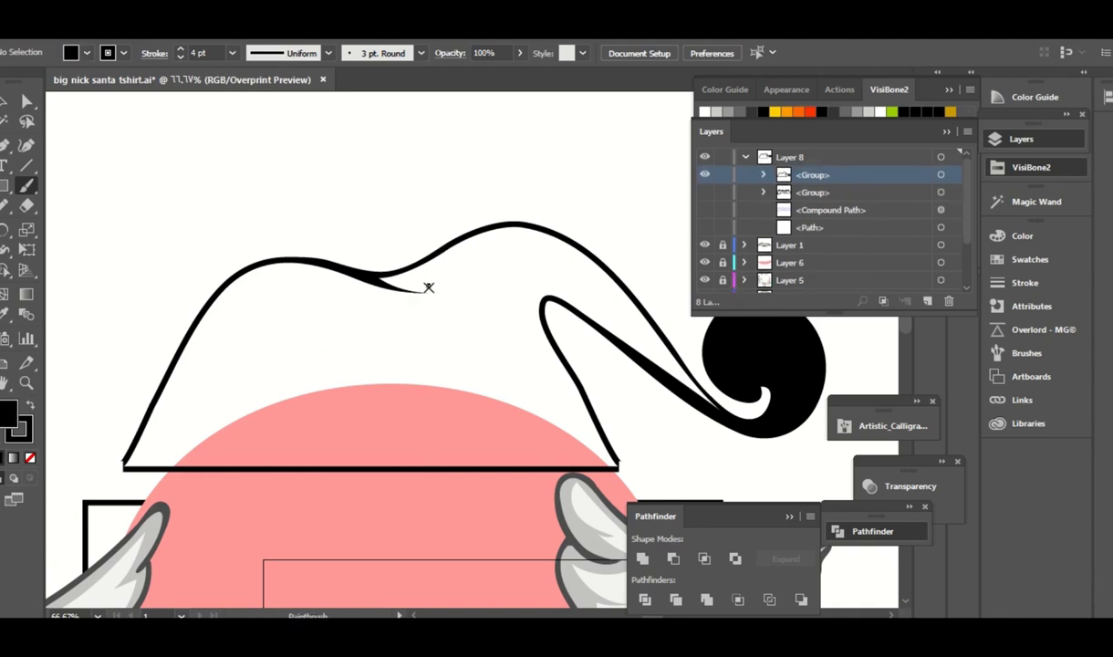
key("v")
left_click(137, 23)
left_click(151, 65)
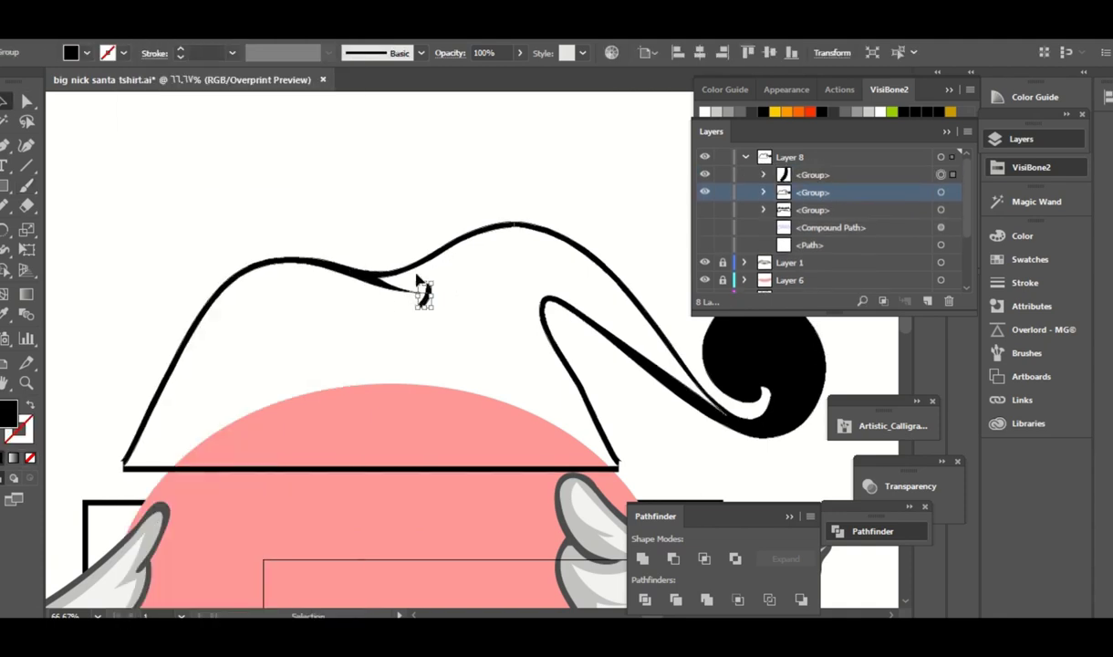
Select the hat stroke groups together and group them into one.
key("a")
left_click(428, 187)
key("ctrl+plus")
key("ctrl+plus")
left_click_drag(347, 191, 383, 233)
left_click(404, 248)
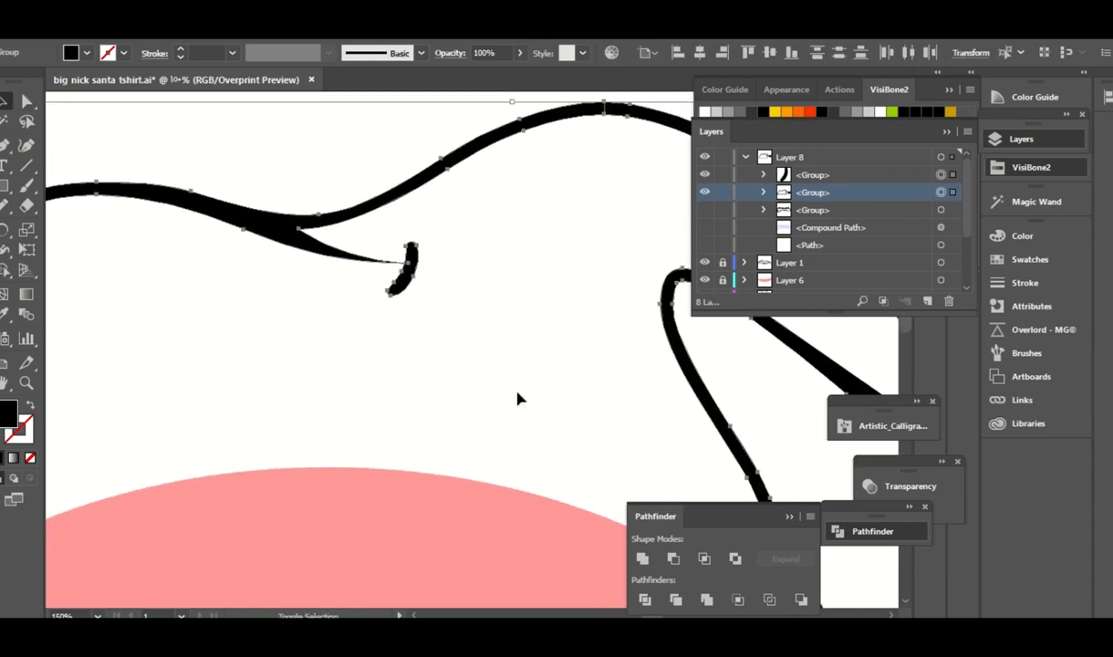
key("ctrl+g")
key("n")
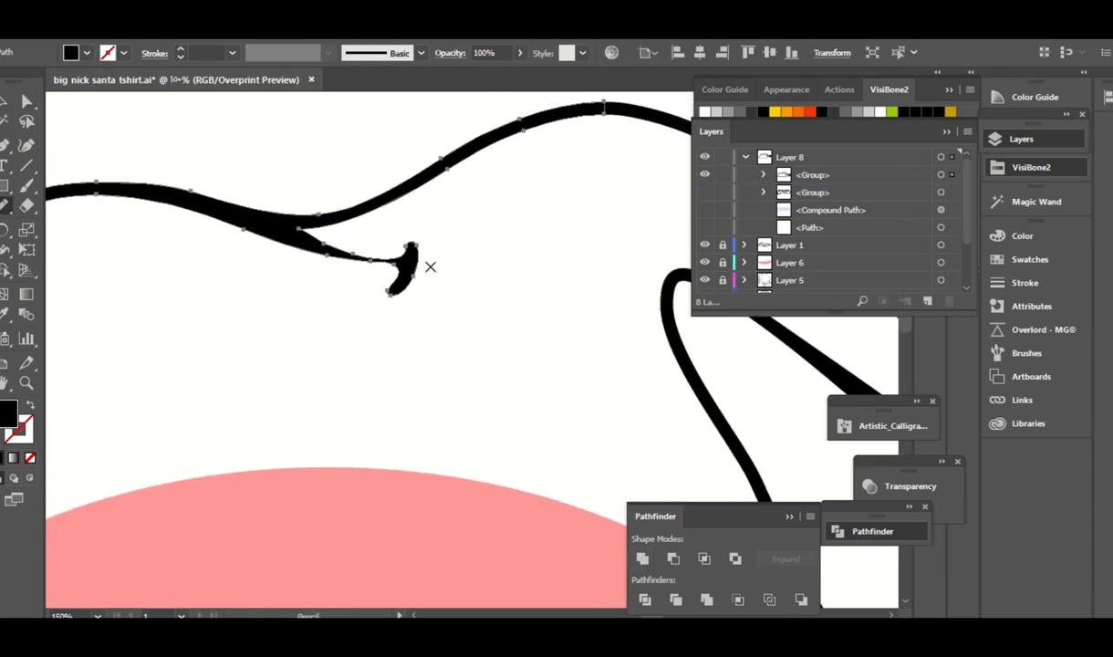
scroll(451, 264, "up", 1)
scroll(451, 264, "left", 2)
key("a")
key("ctrl+minus")
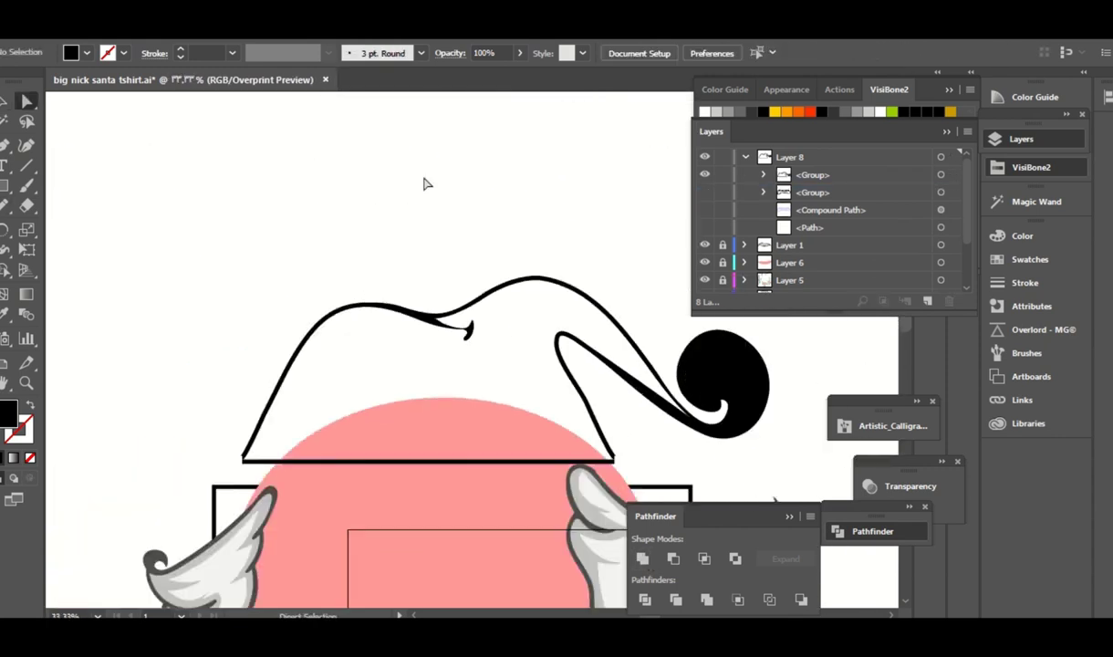
key("ctrl+minus")
Reshape the anchor at the fold's tip on top of the hat, then reselect the hat outline.
left_click(440, 283)
left_click_drag(441, 283, 445, 278)
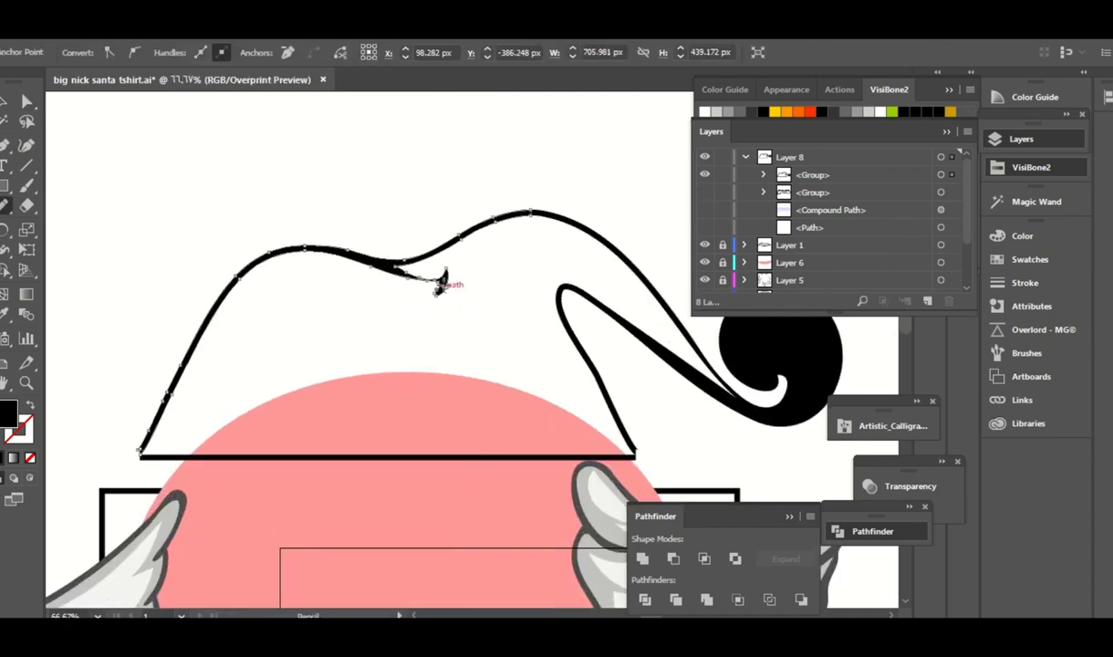
left_click(429, 177)
left_click_drag(429, 177, 497, 149)
left_click(511, 247)
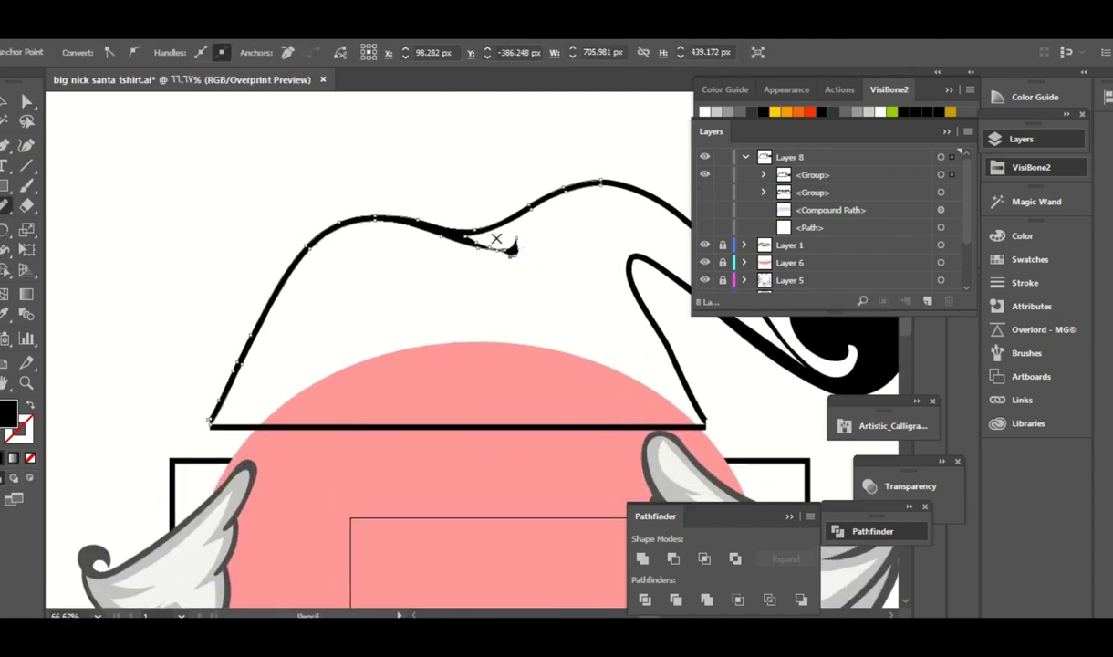
left_click(468, 162)
left_click(257, 346)
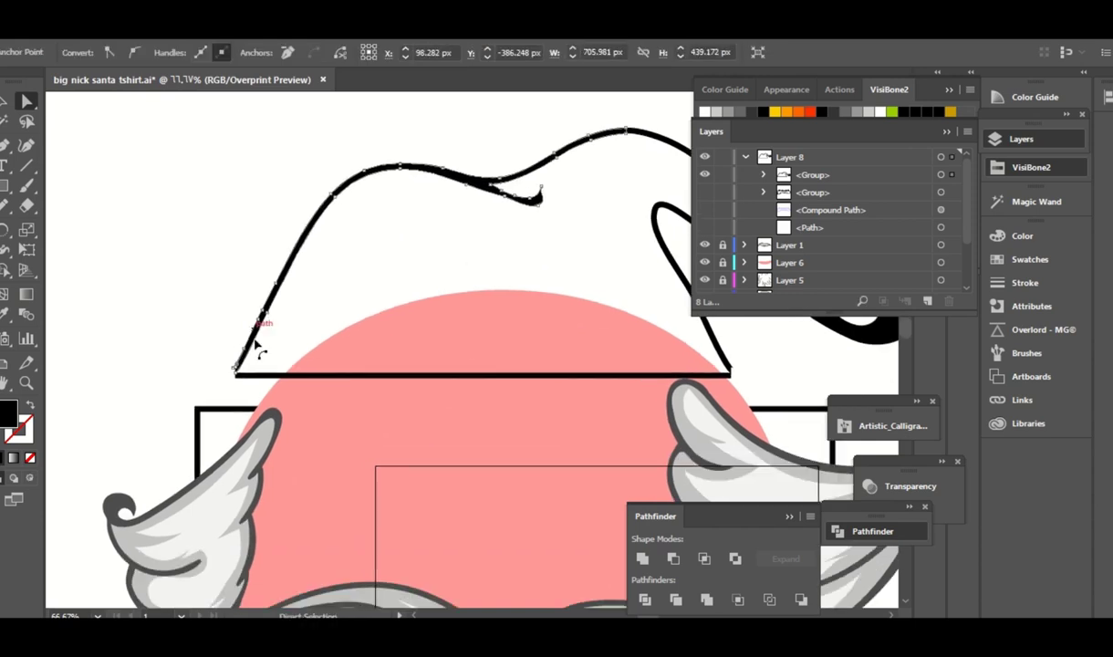
Try rounding off the hat's lower-left corner, then undo that edit.
key("ctrl+plus")
key("ctrl+plus")
key("ctrl+plus")
key("n")
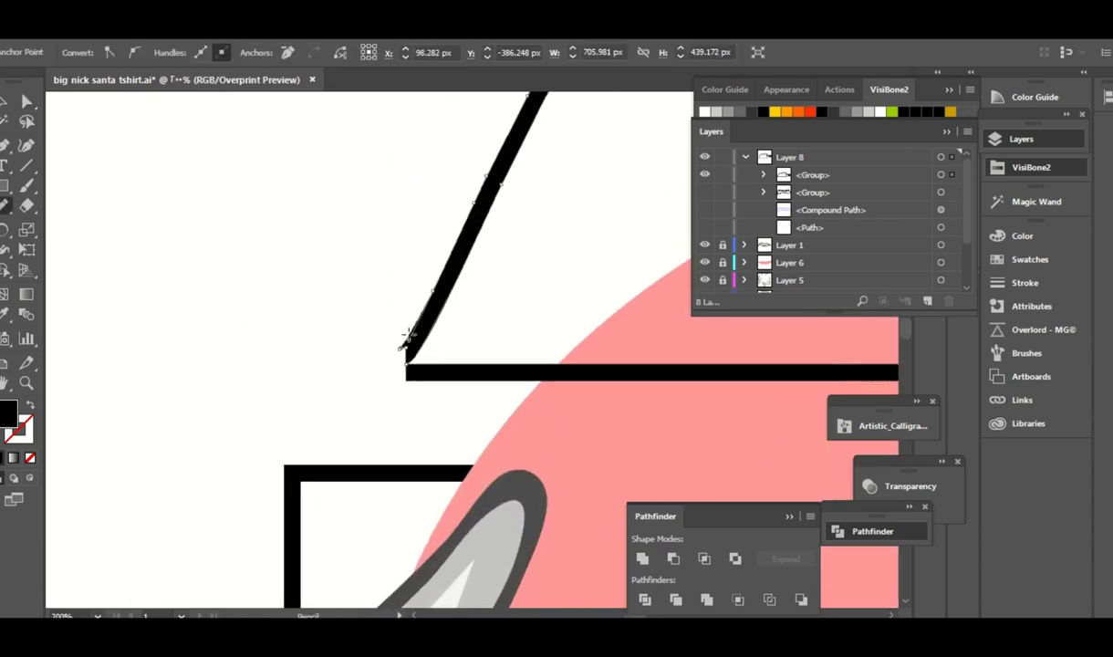
left_click_drag(420, 377, 415, 374)
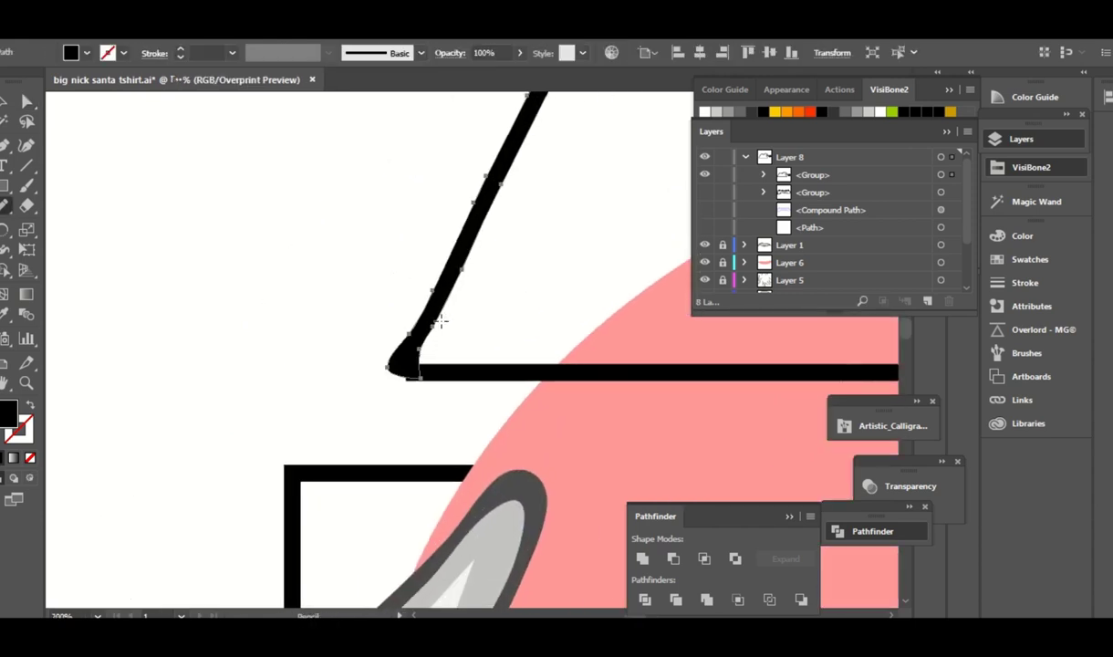
left_click(852, 536)
key("ctrl+z")
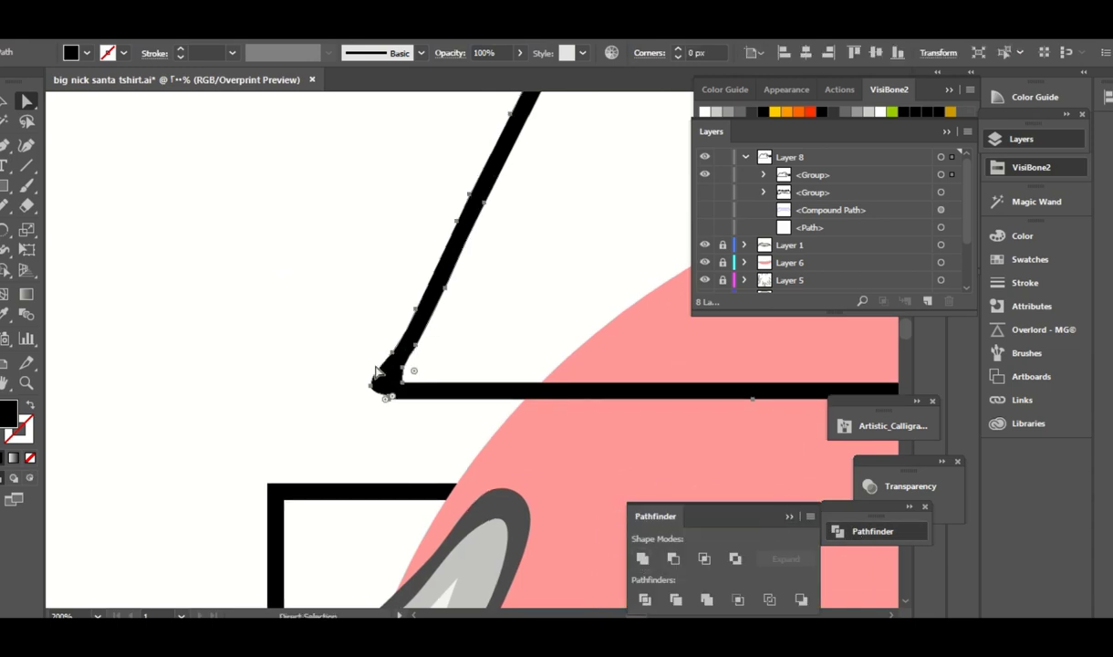
Draw a Pencil stroke from the bottom line's end to the hat corner.
mouse_move(584, 281)
left_mouse_down()
mouse_move(497, 332)
mouse_move(412, 349)
left_mouse_up()
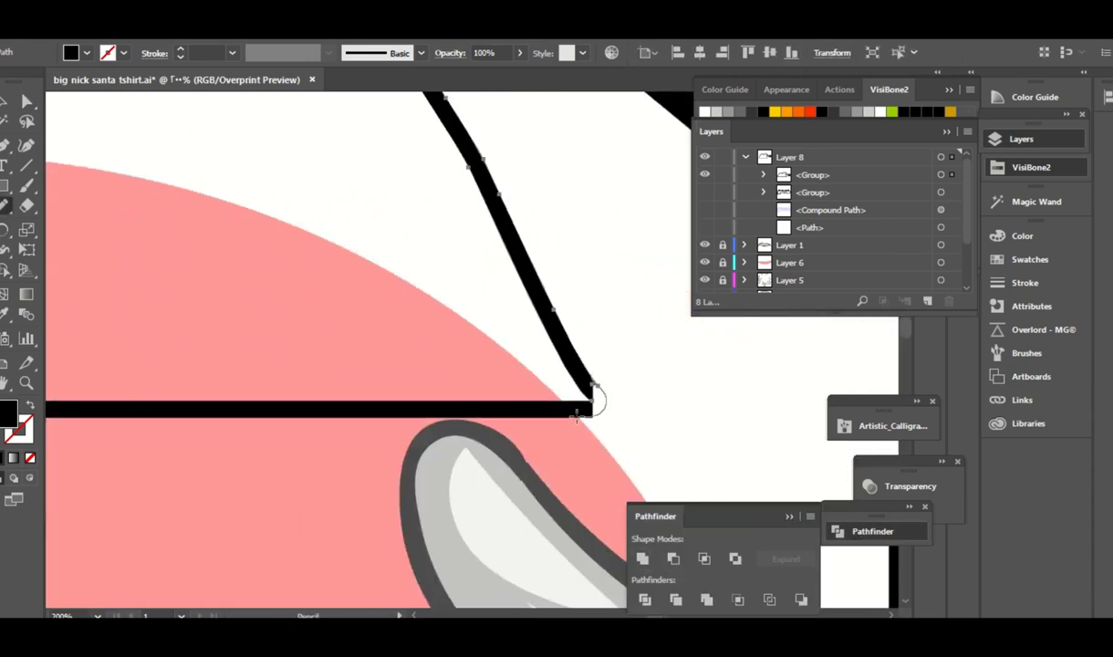
left_click_drag(576, 415, 567, 405)
key("a")
left_click(745, 416)
key("ctrl+minus")
key("ctrl+minus")
key("ctrl+minus")
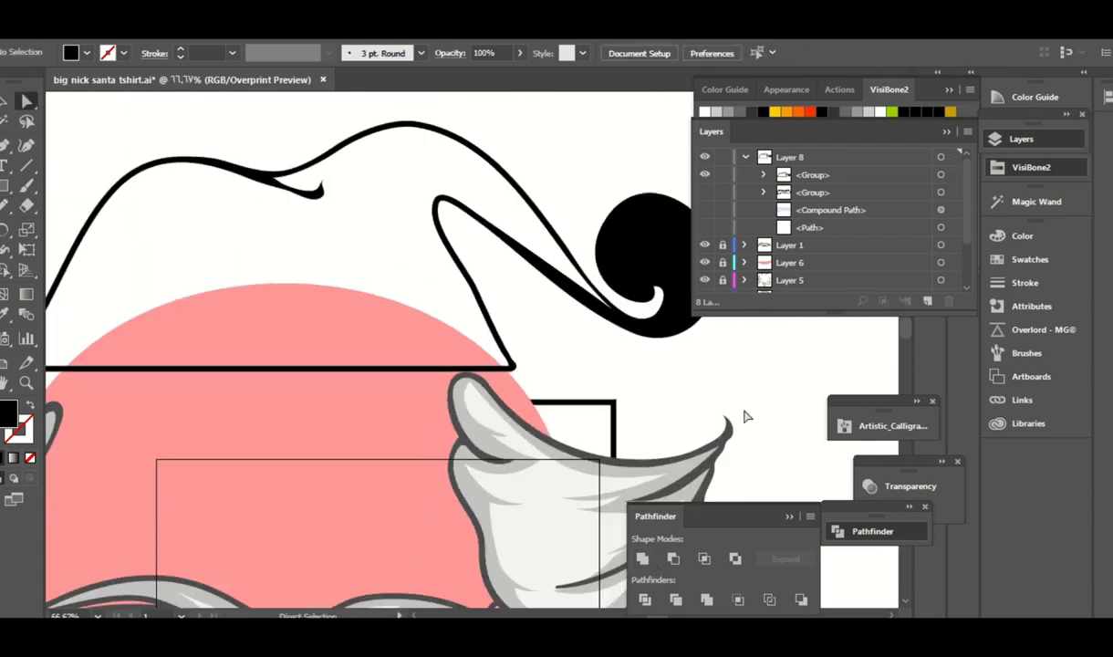
key("ctrl+minus")
Erase a round hole in the black pom-pom and select the anchors around it.
left_click(640, 299)
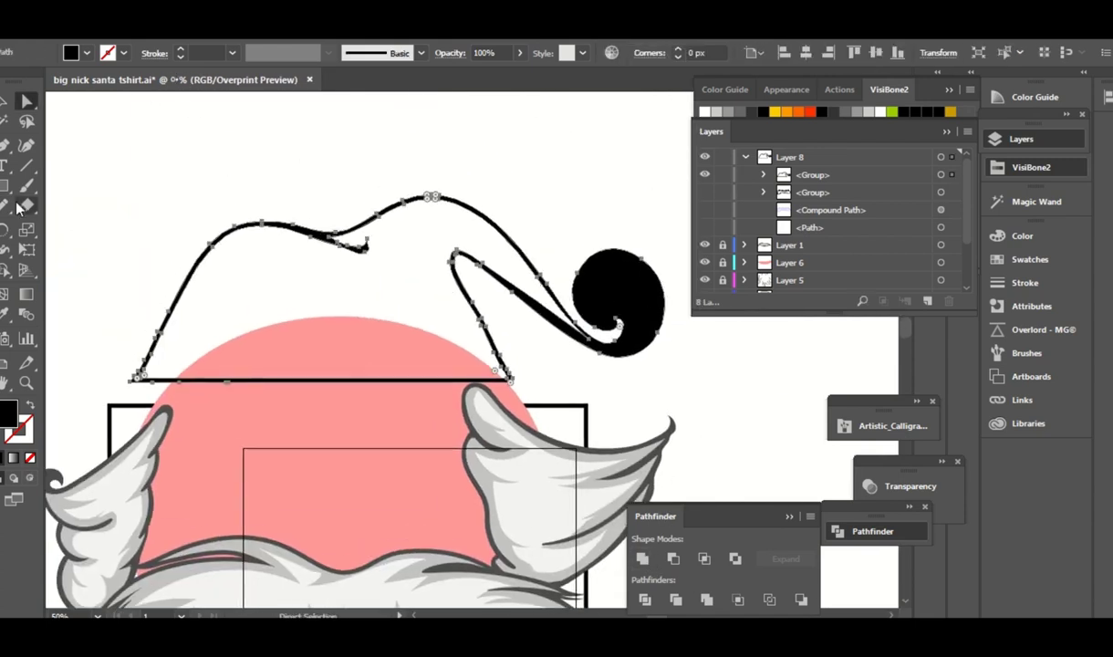
left_click(22, 207)
left_click_drag(607, 290, 612, 287)
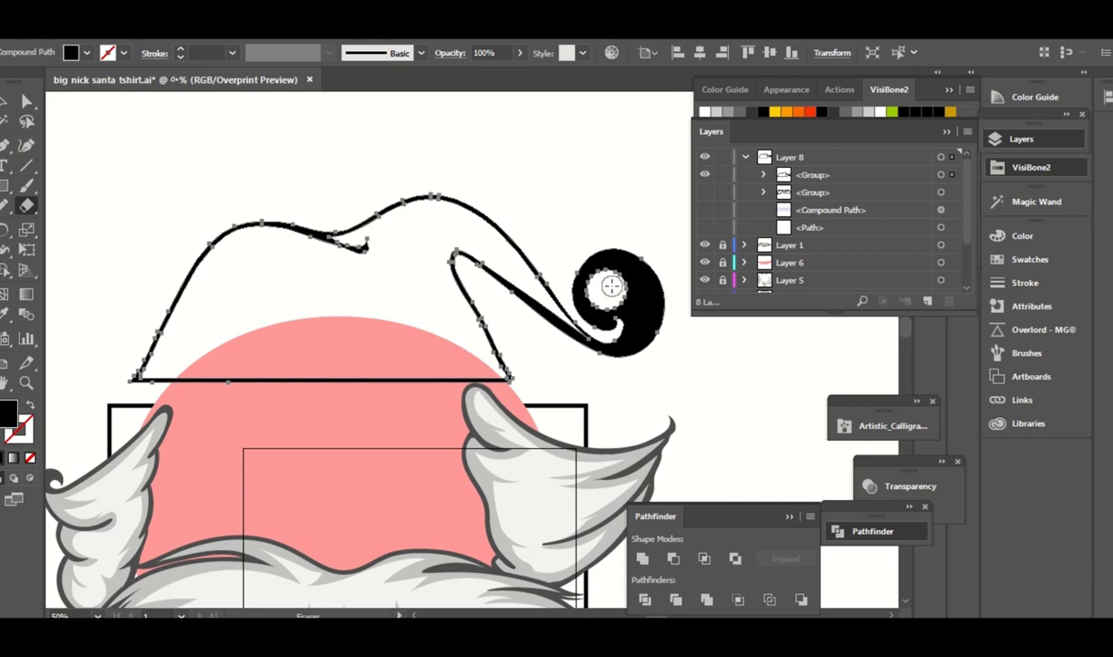
key("n")
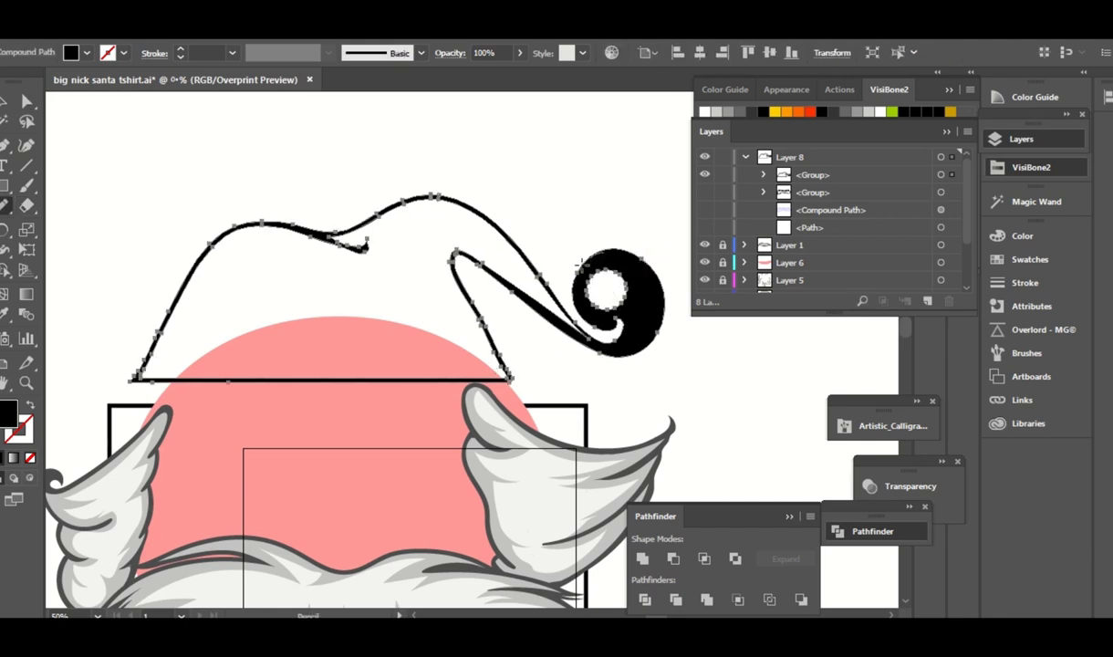
key("a")
left_click_drag(586, 270, 643, 321)
Resize the pom-pom hole with the Selection tool, making it larger and rounder.
key("ctrl+plus")
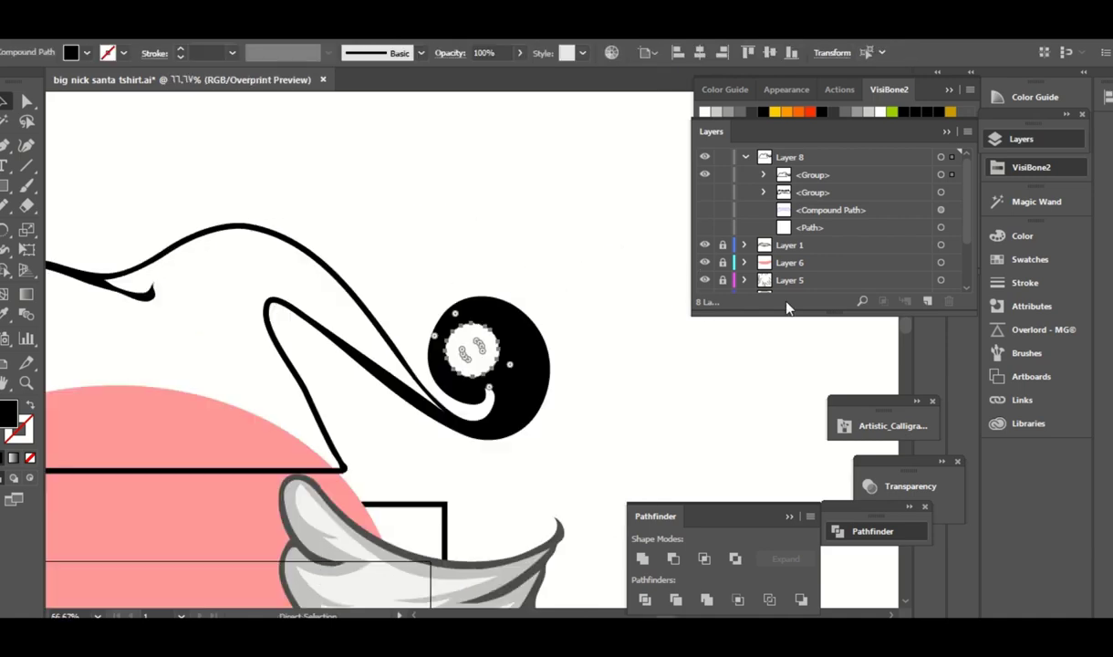
key("ctrl+plus")
key("v")
left_click_drag(516, 380, 542, 398)
left_click_drag(429, 358, 418, 358)
left_click_drag(479, 310, 480, 290)
left_click_drag(536, 357, 543, 349)
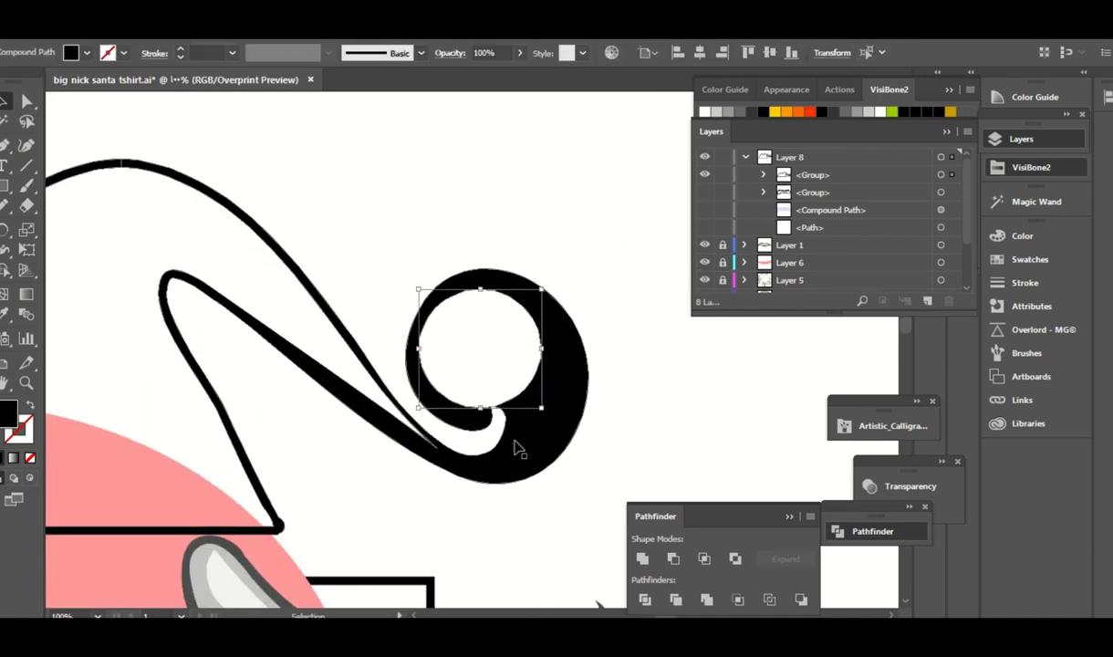
Redraw the loop's lower and lower-right inner edges with the Pencil.
key("a")
key("n")
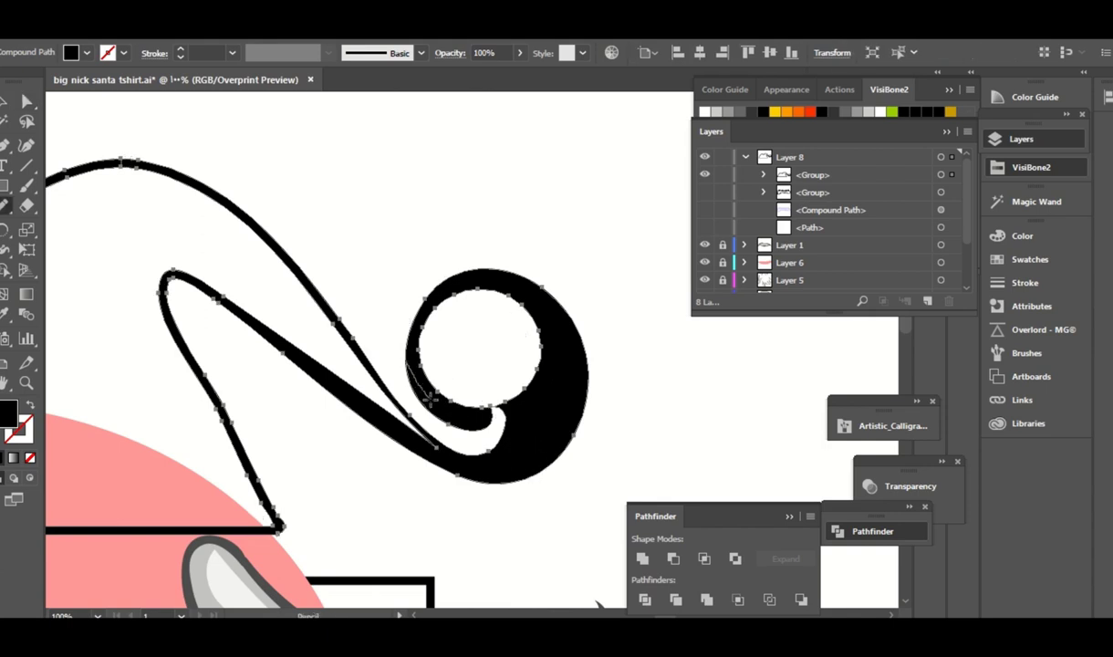
left_click_drag(496, 456, 500, 390)
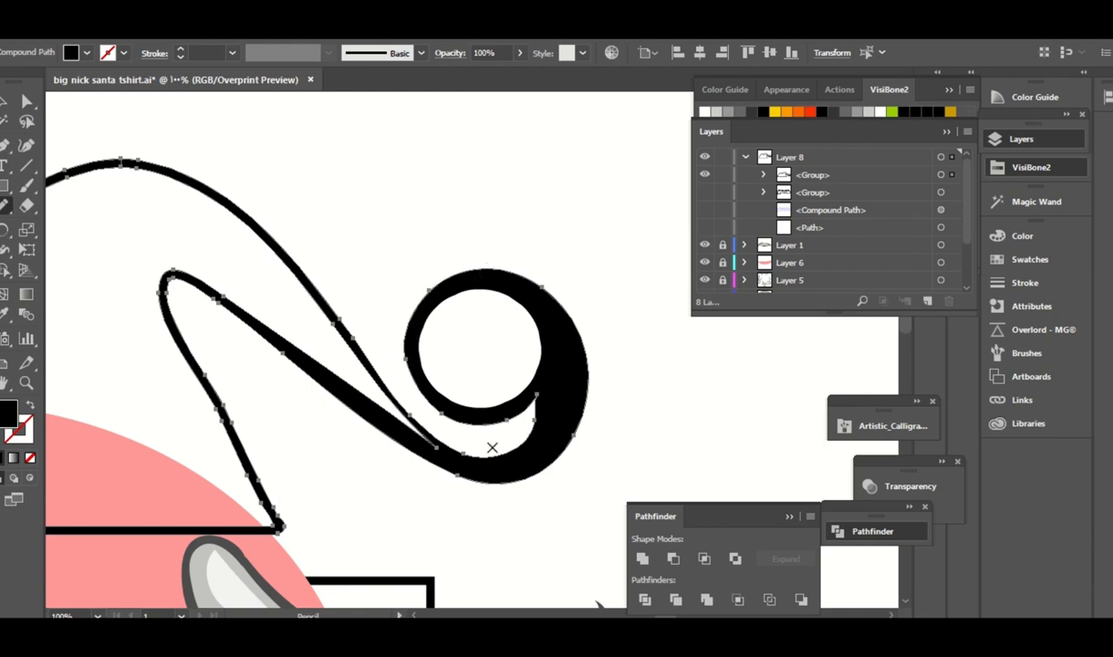
left_click_drag(544, 386, 535, 406)
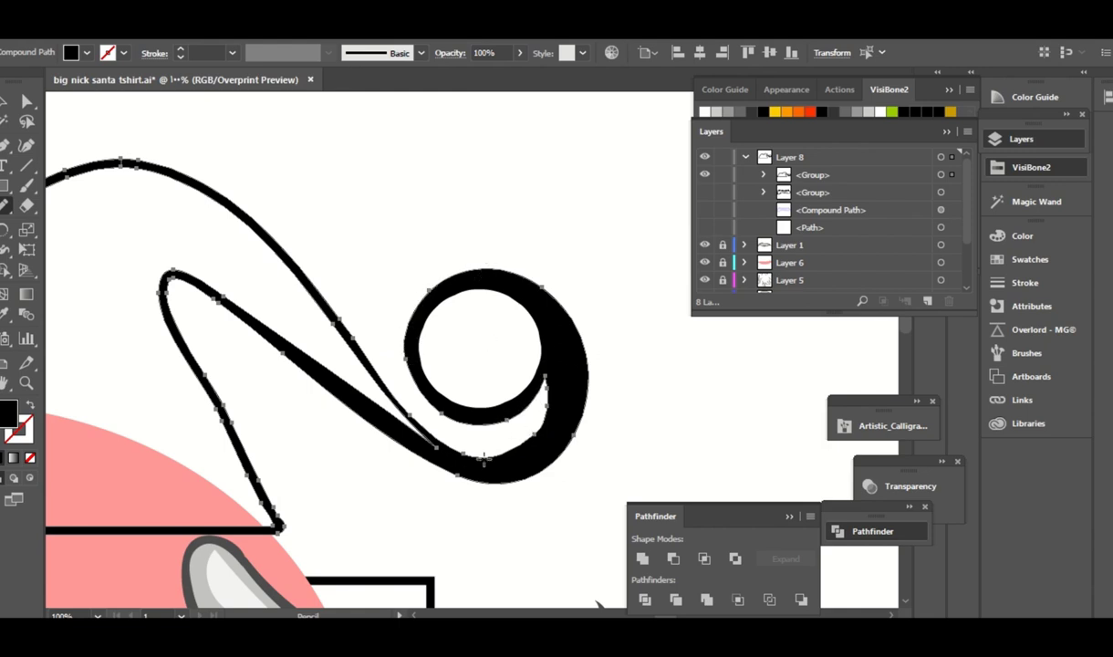
Adjust the Eraser tool settings.
left_click(27, 207)
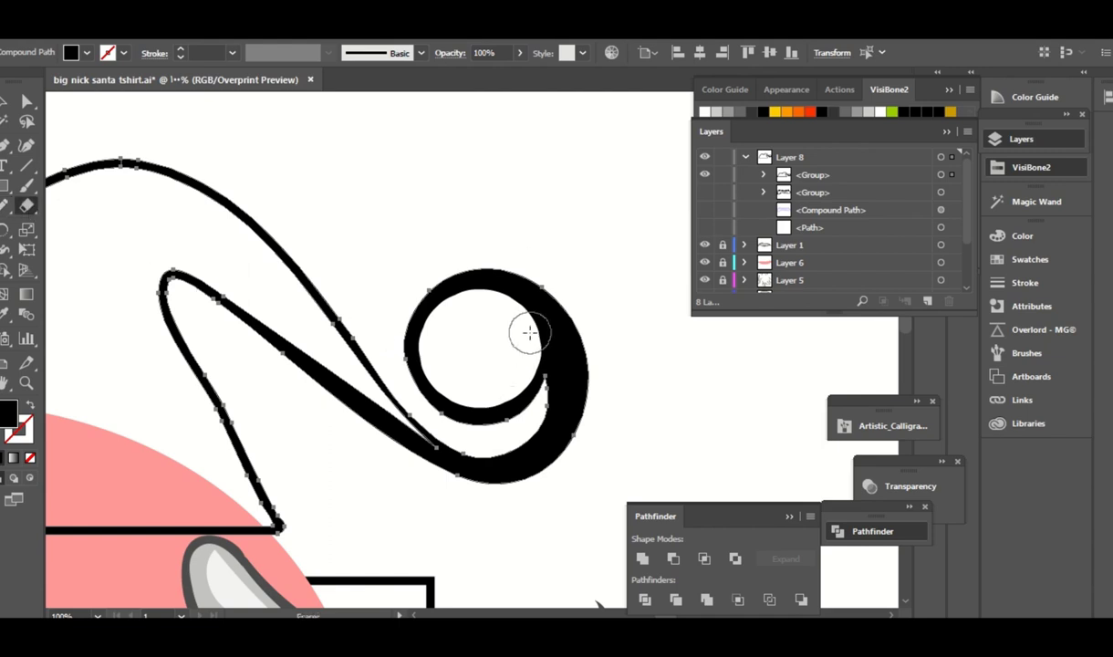
double_click(27, 206)
left_click(522, 358)
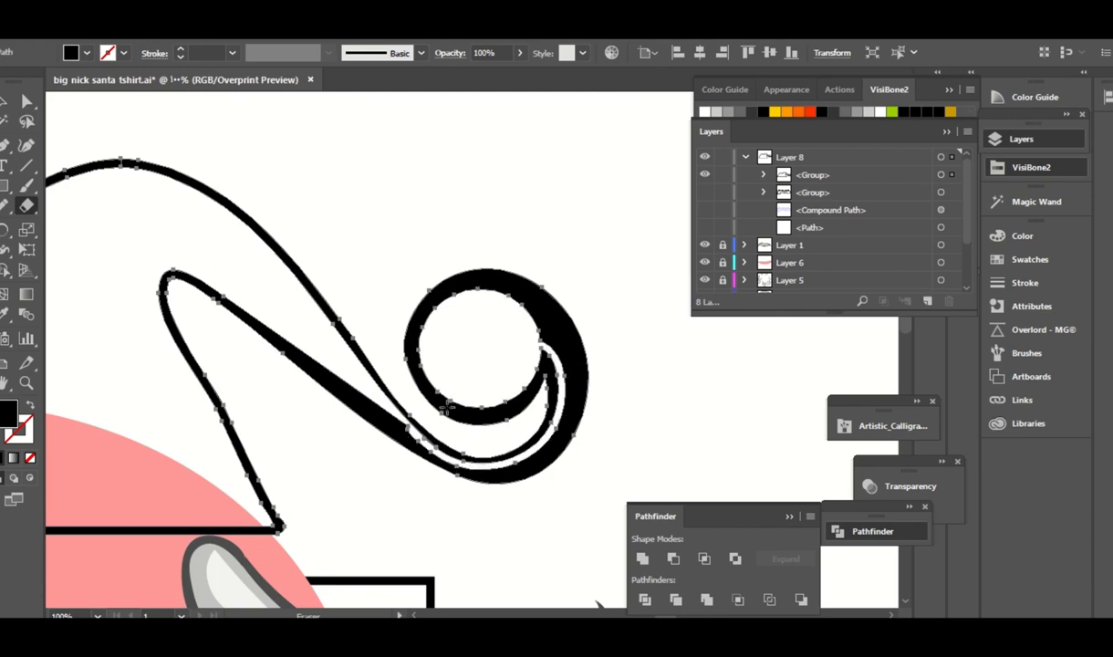
Smooth the inner junction and reshape the loop's bottom and right inner path with the Pencil.
key("n")
mouse_move(371, 390)
left_mouse_down()
mouse_move(448, 450)
mouse_move(370, 402)
left_mouse_up()
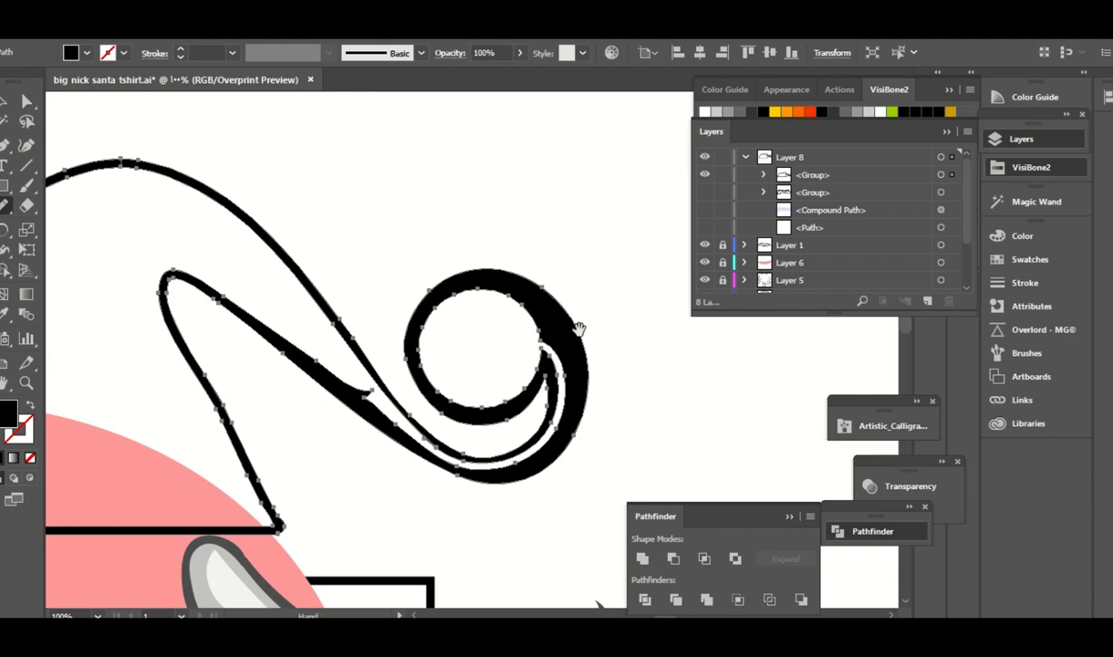
left_click_drag(578, 328, 557, 366)
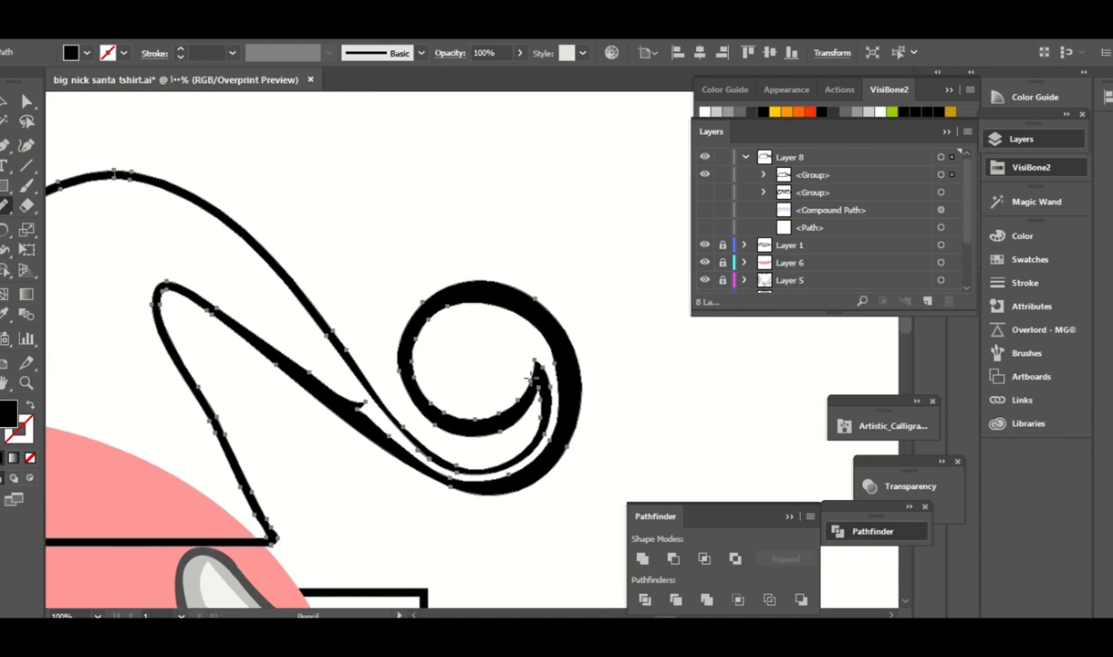
left_click_drag(511, 475, 561, 418)
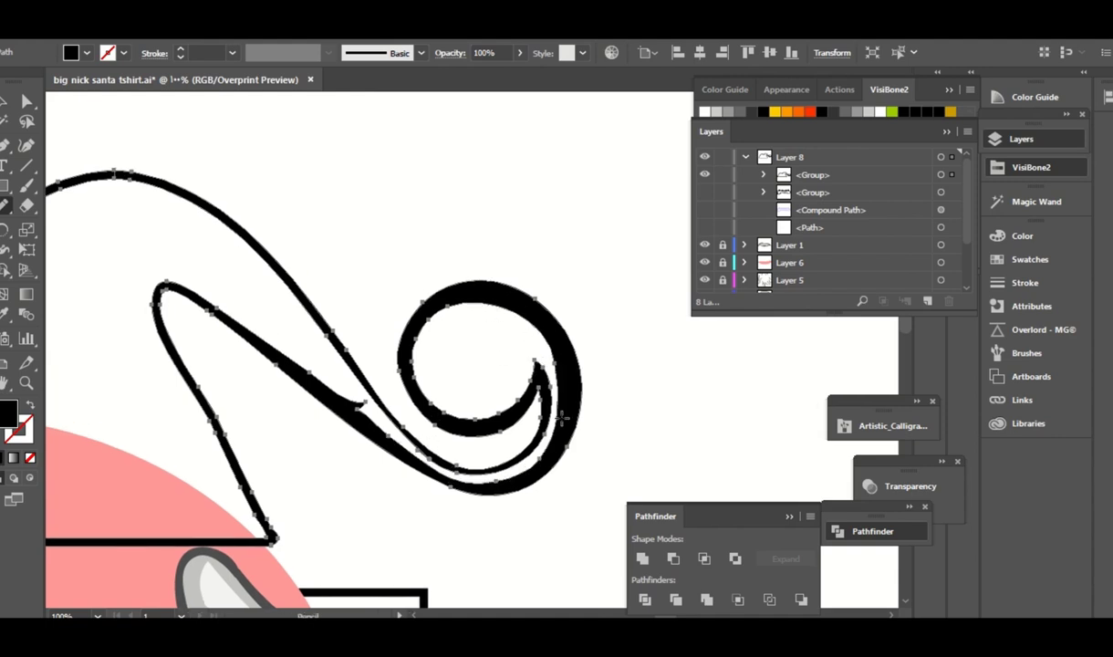
key("ctrl+shift+a")
key("ctrl+minus")
key("ctrl+minus")
key("ctrl+minus")
key("ctrl+minus")
key("ctrl+minus")
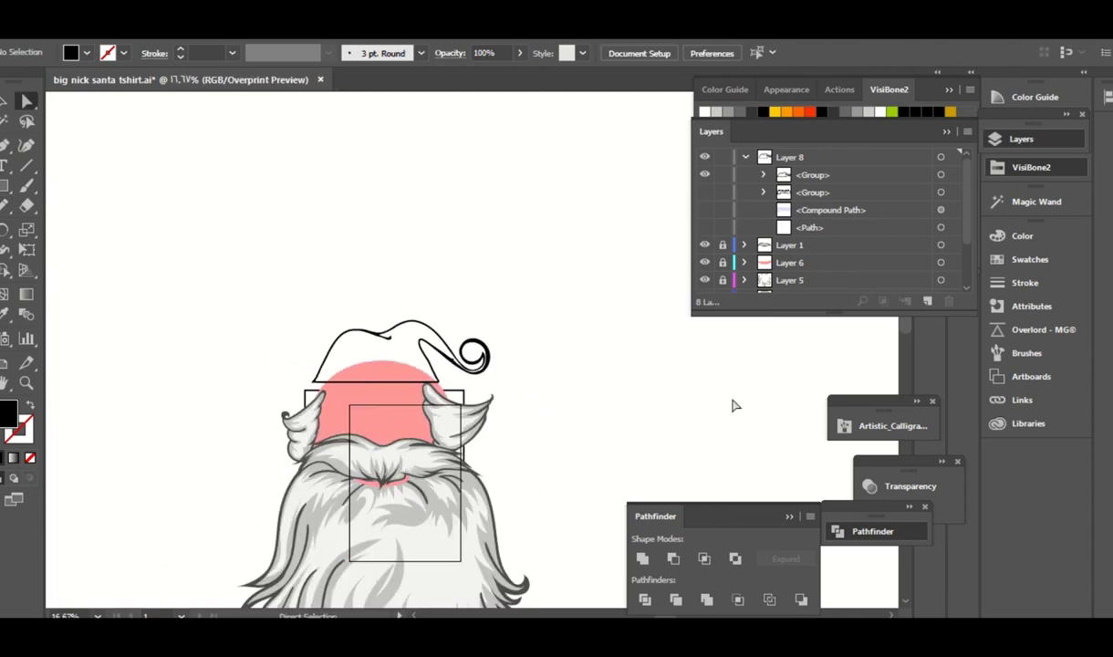
Draw a rectangle in the face's sampled pink covering the whole hat.
key("ctrl+plus")
key("ctrl+plus")
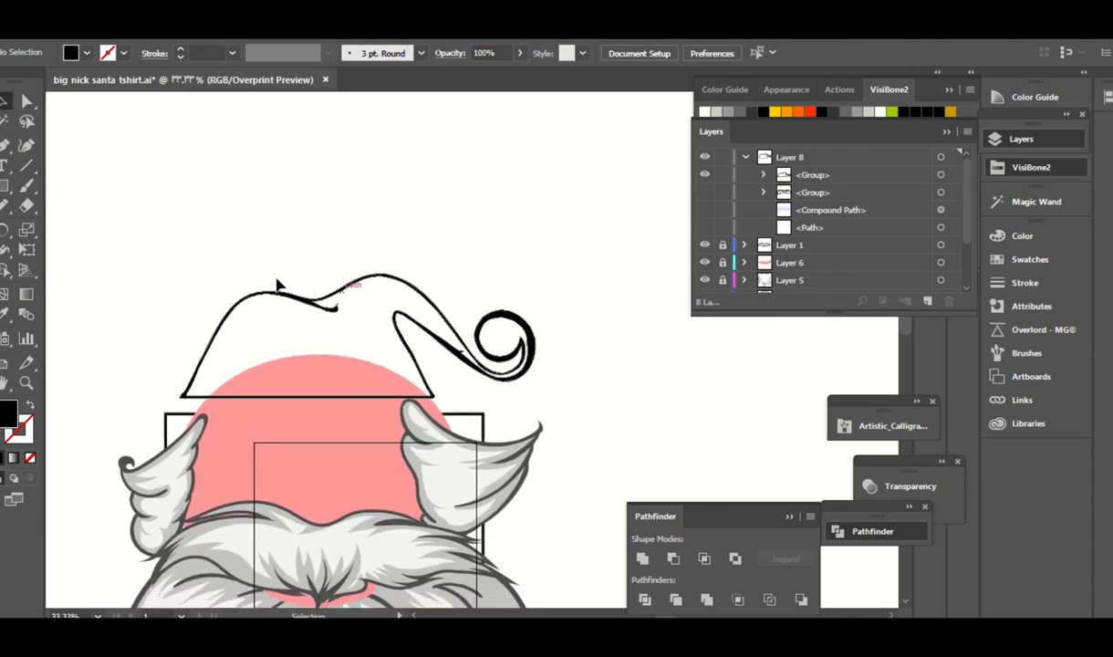
key("m")
key("i")
left_click(294, 435)
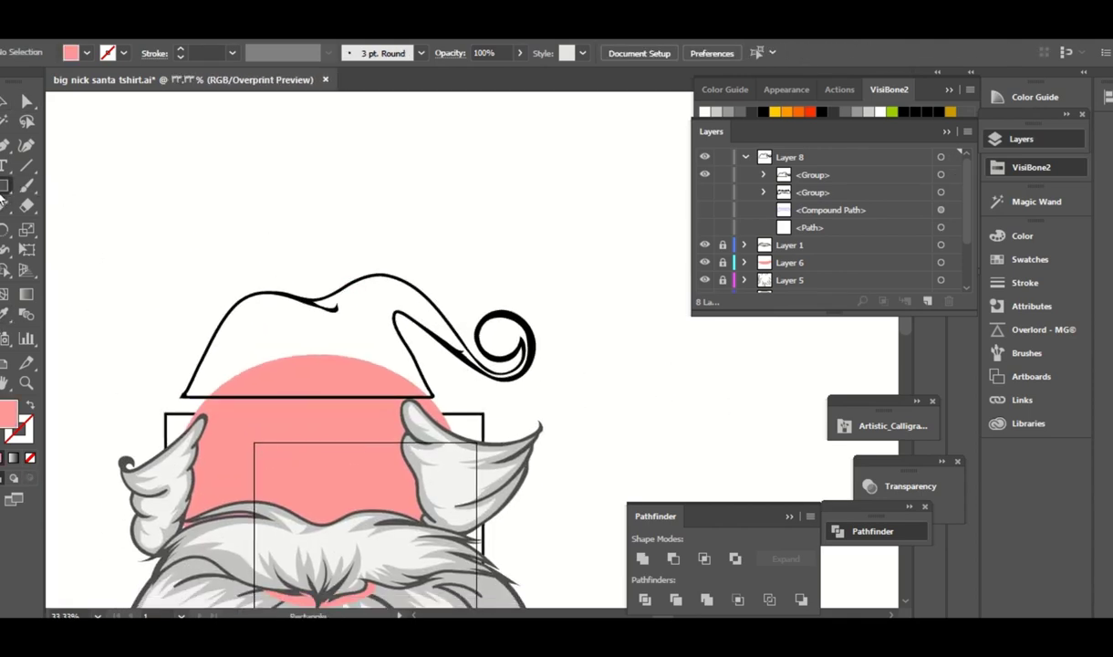
mouse_move(621, 199)
left_mouse_down()
mouse_move(348, 447)
mouse_move(101, 527)
left_mouse_up()
Make the pink rectangle pixel perfect and send it behind the hat outline.
right_click(427, 278)
left_click(457, 326)
right_click(536, 399)
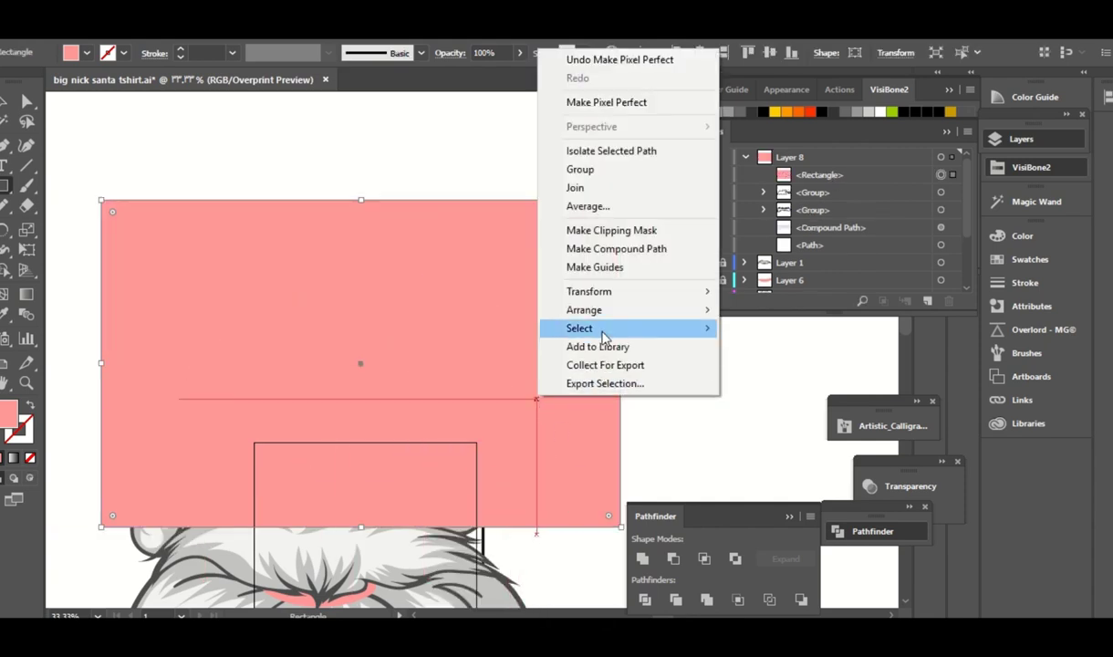
left_click(739, 358)
Use Shape Builder to make the hat interior its own shape and remove the leftover rectangle.
key("a")
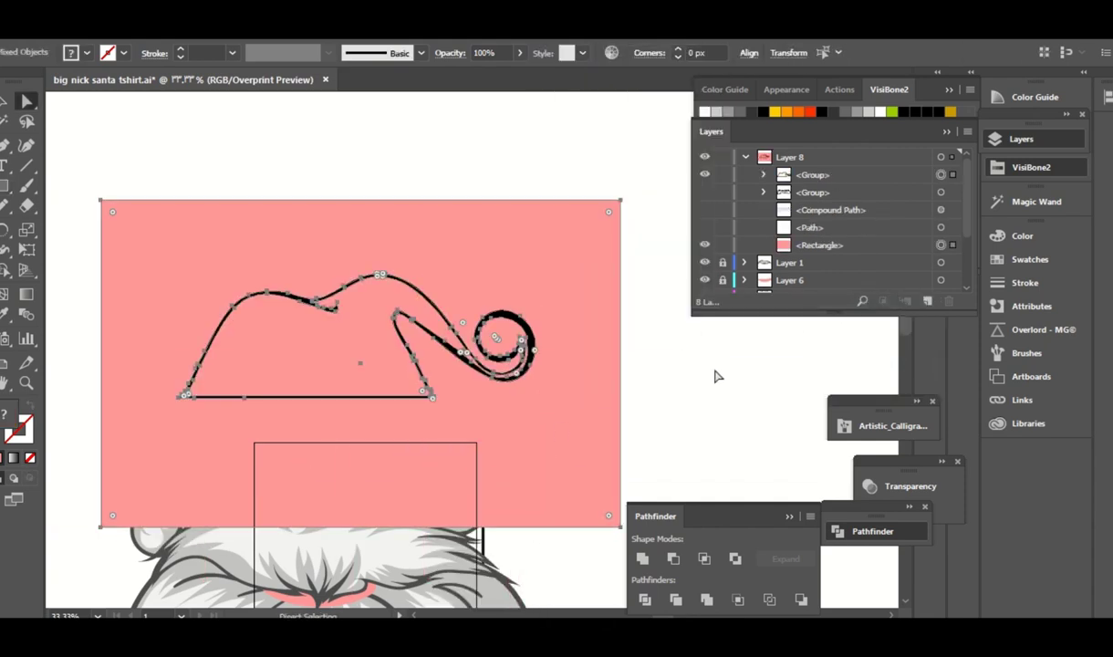
key("shift+m")
key("ctrl+a")
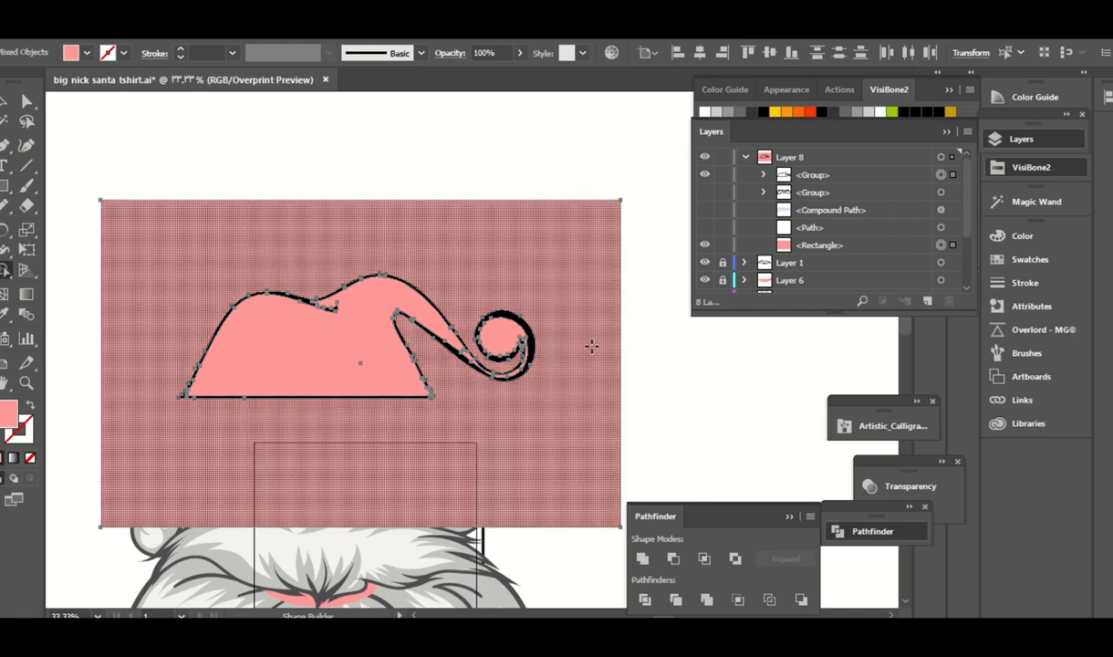
left_click(590, 347, "alt")
key("a")
left_click(310, 356)
Fill the hat shape with a red swatch.
left_click(1030, 259)
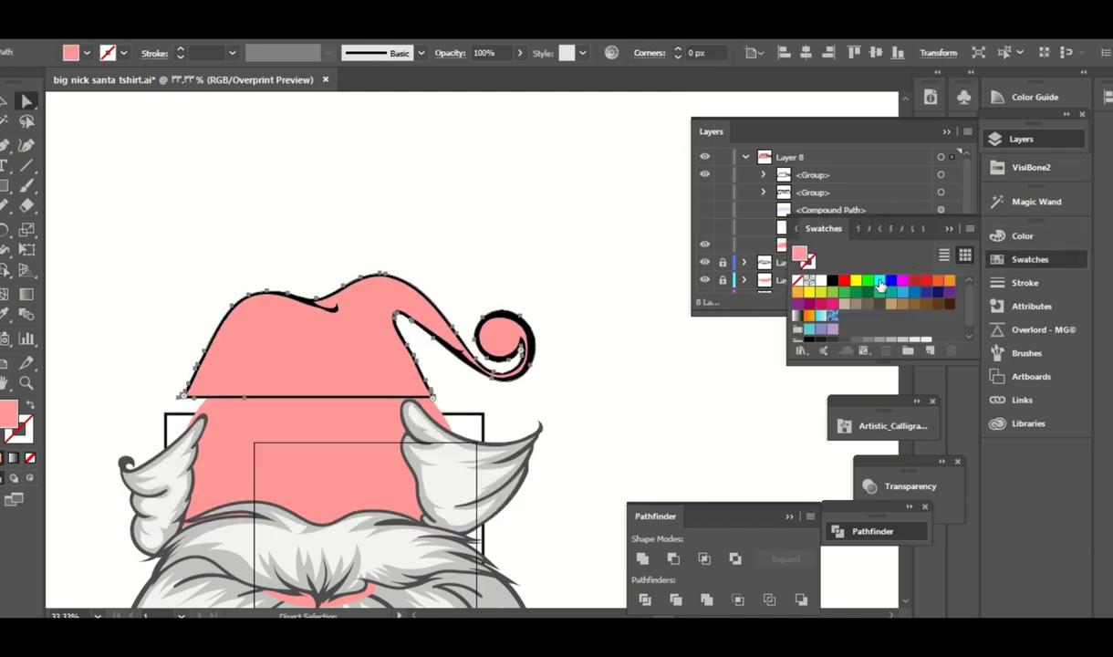
left_click(845, 280)
scroll(442, 286, "up", 1)
scroll(398, 283, "up", 1)
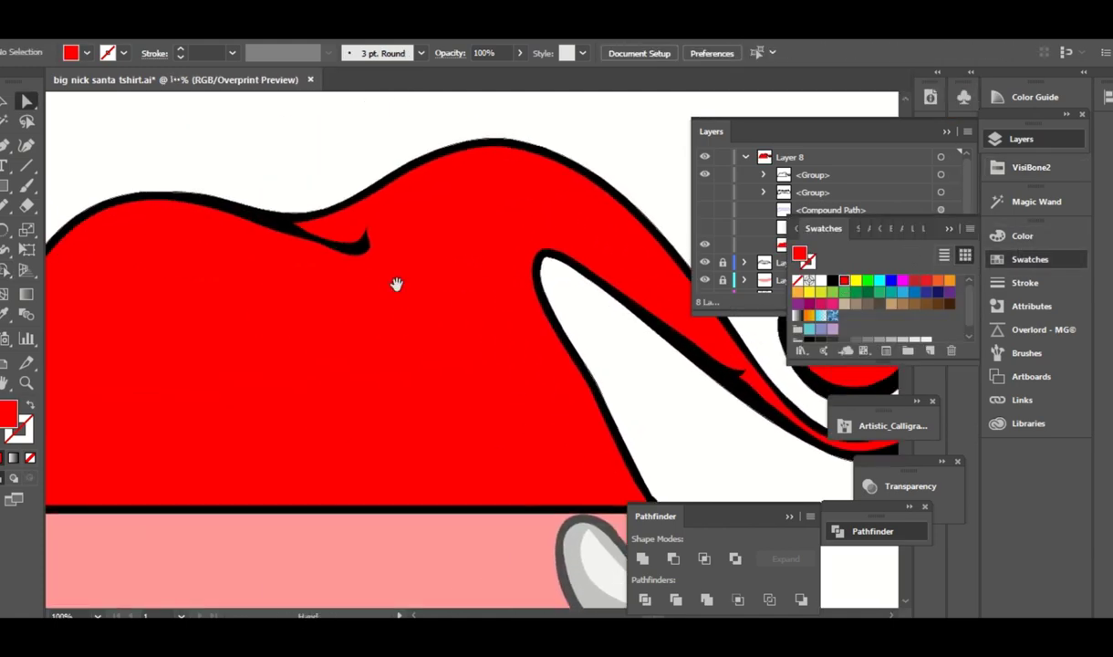
scroll(435, 359, "up", 1)
scroll(434, 359, "down", 1)
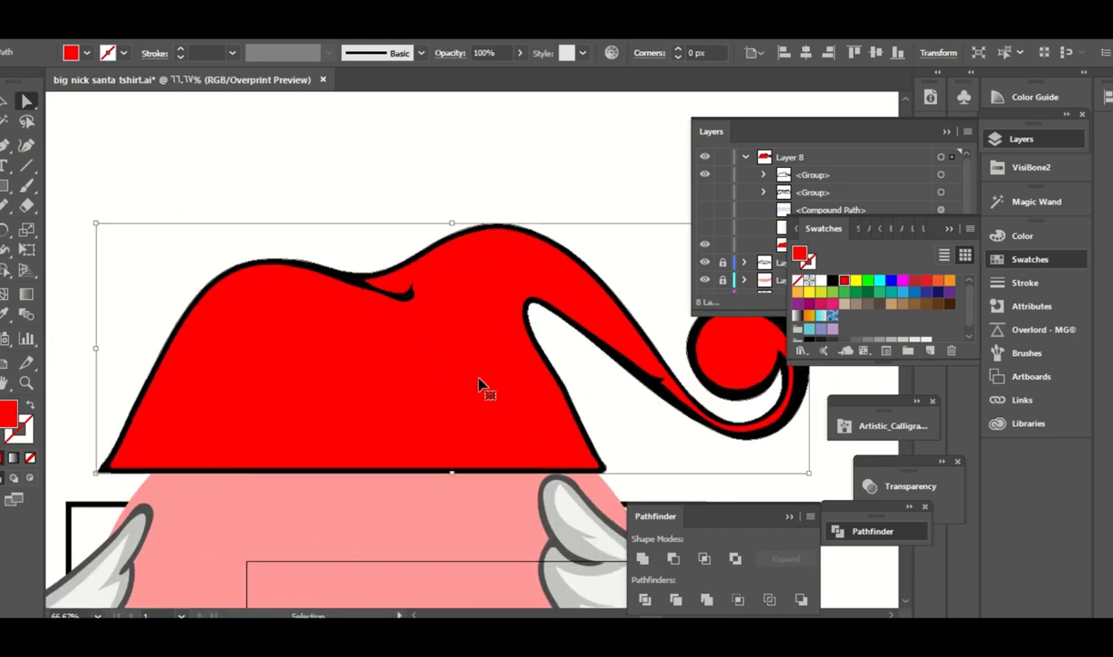
scroll(411, 222, "up", 1)
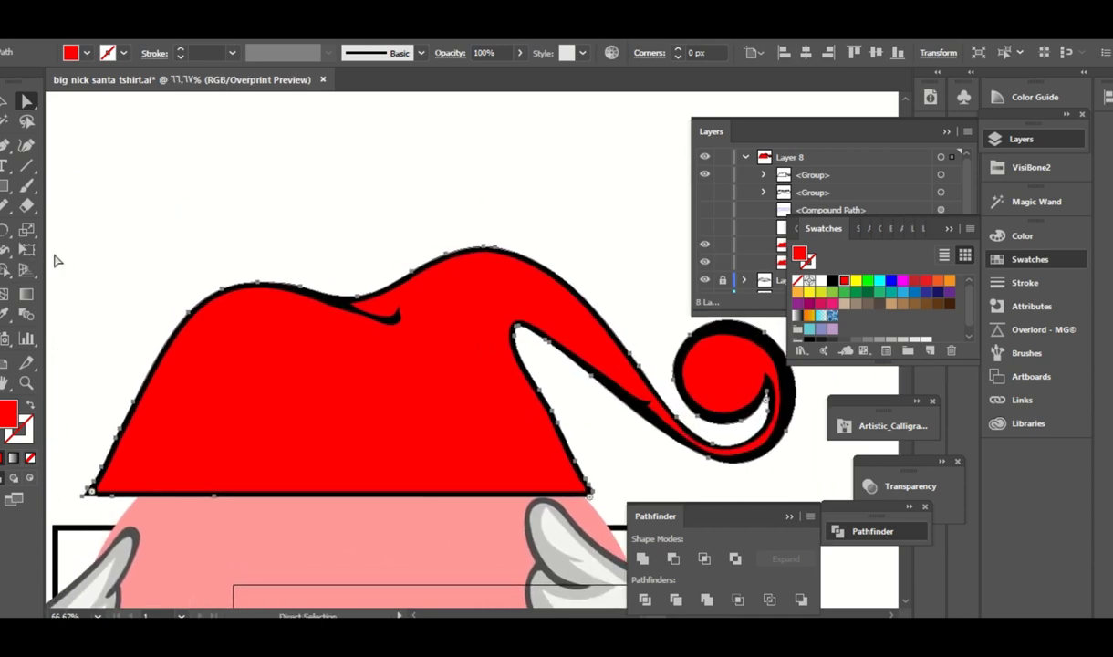
Set the hat's blend mode to Multiply and apply a brown swatch to darken it.
left_click(450, 52)
left_click(314, 80)
left_click(312, 139)
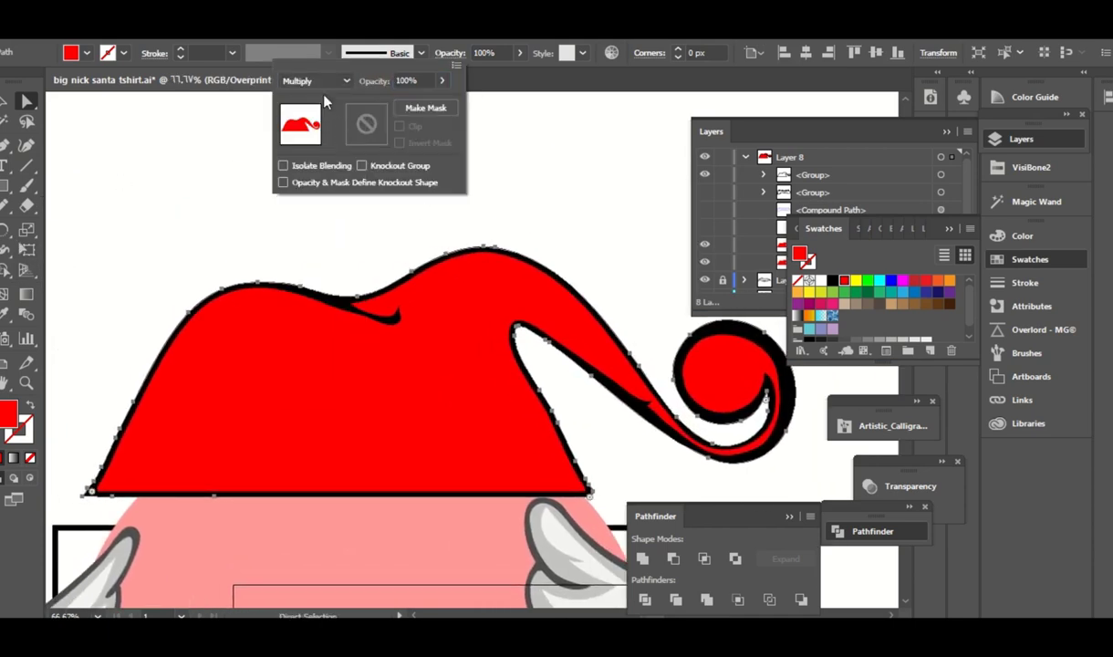
left_click(856, 303)
key("ctrl+minus")
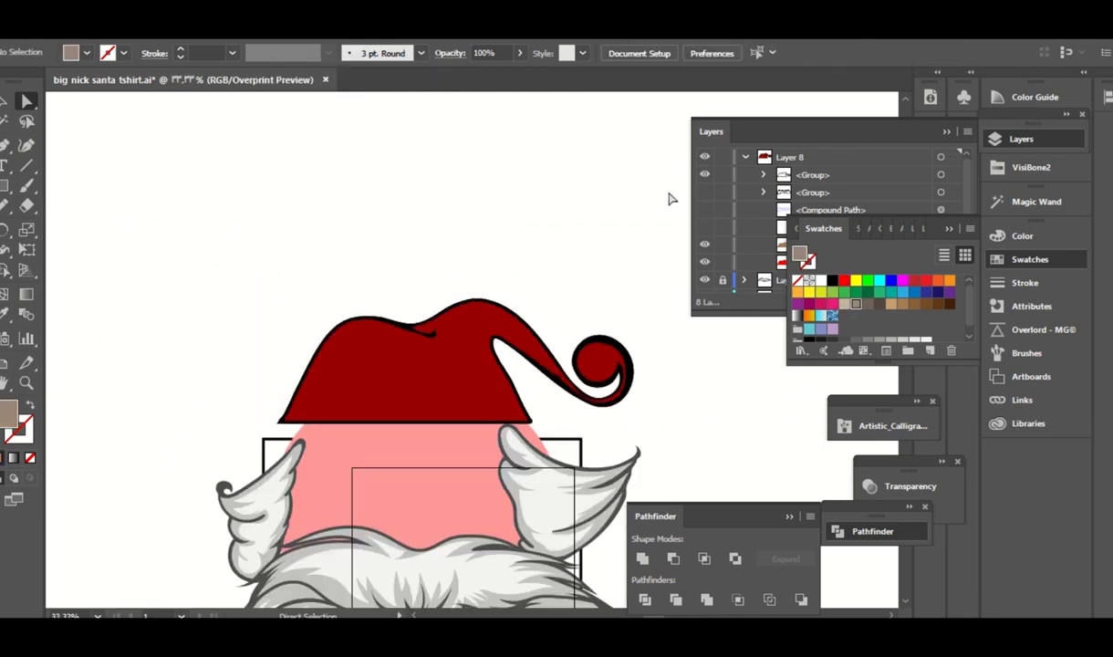
key("shift+e")
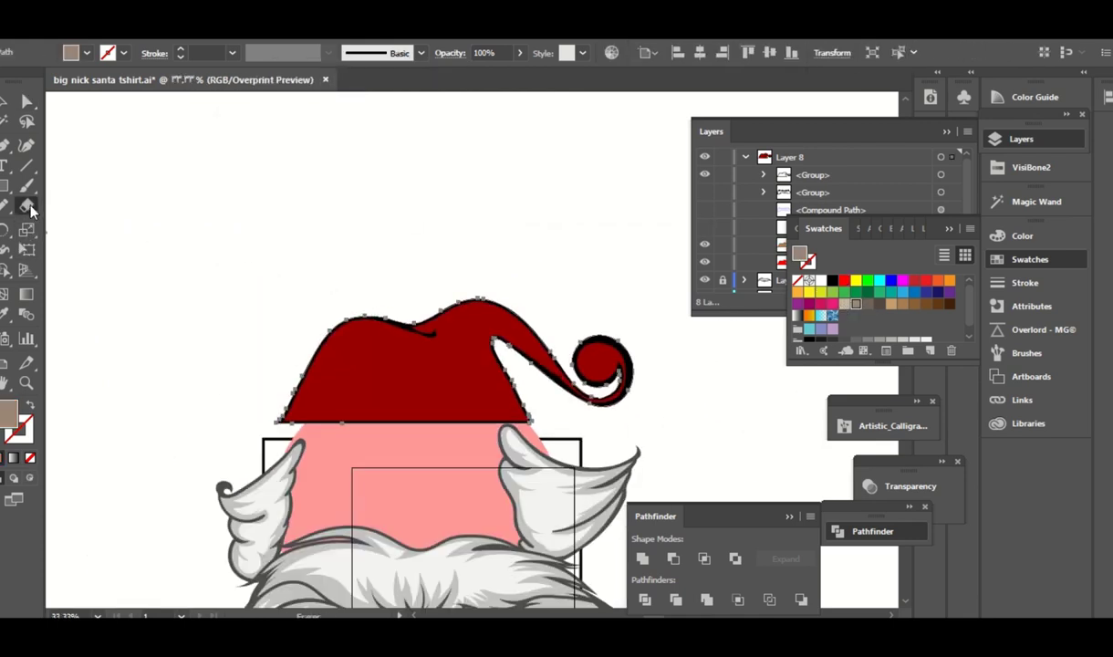
Set the eraser to 50 pt, erase strips across the hat, then undo them.
double_click(27, 206)
type("50")
key("Return")
mouse_move(352, 362)
left_mouse_down()
mouse_move(482, 381)
mouse_move(397, 385)
left_mouse_up()
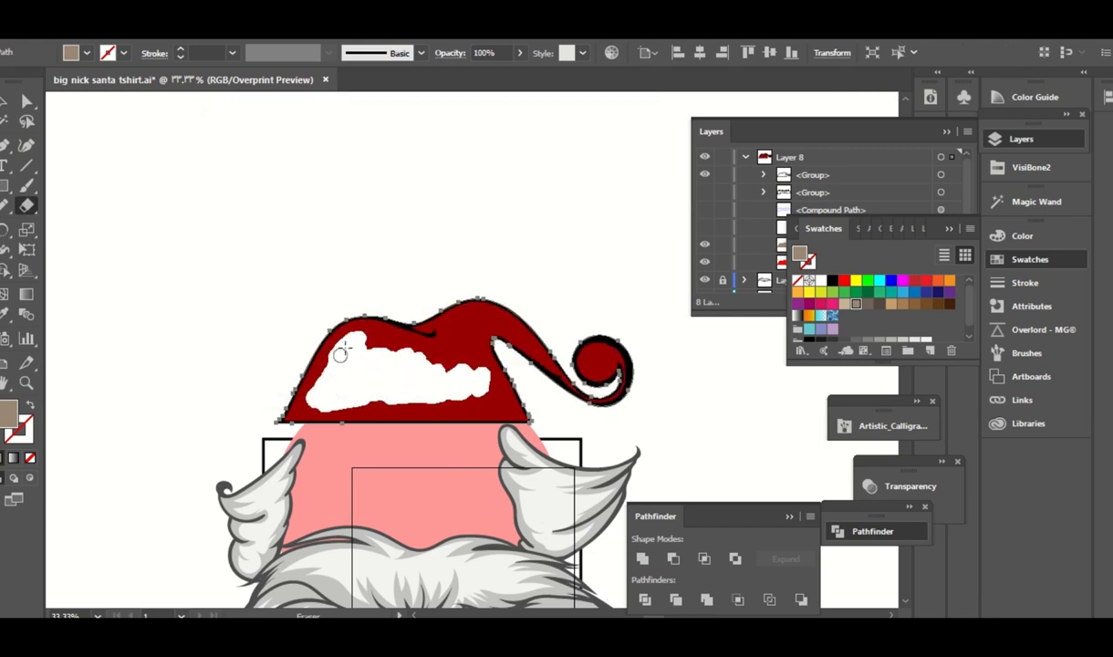
mouse_move(339, 354)
left_mouse_down()
mouse_move(408, 345)
mouse_move(472, 317)
left_mouse_up()
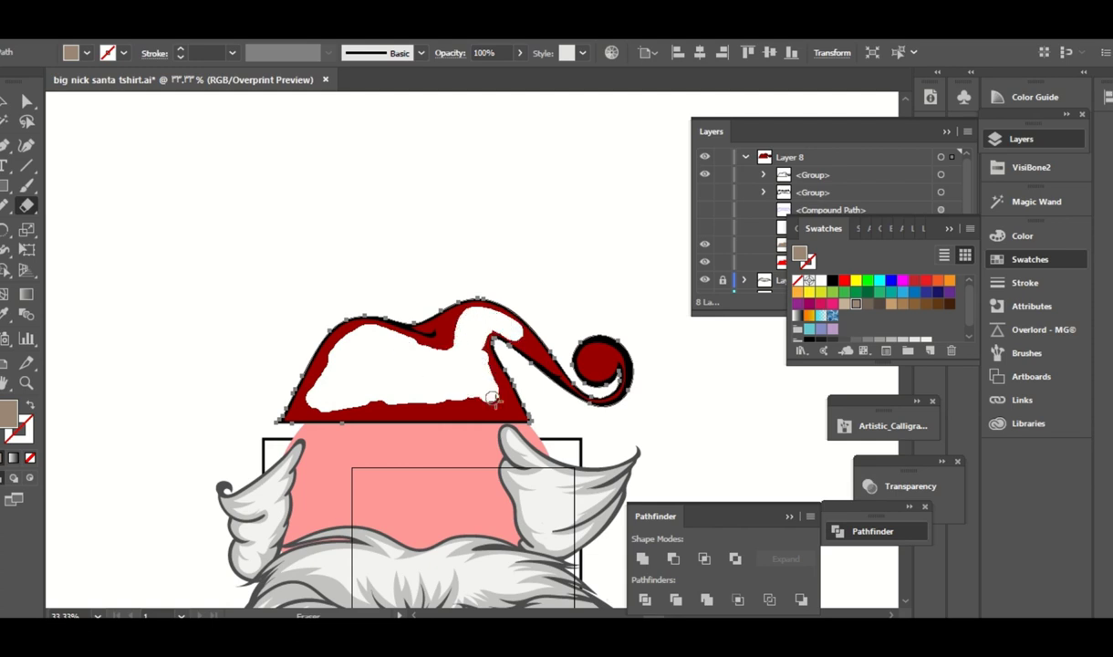
right_click(449, 393)
left_click(532, 373)
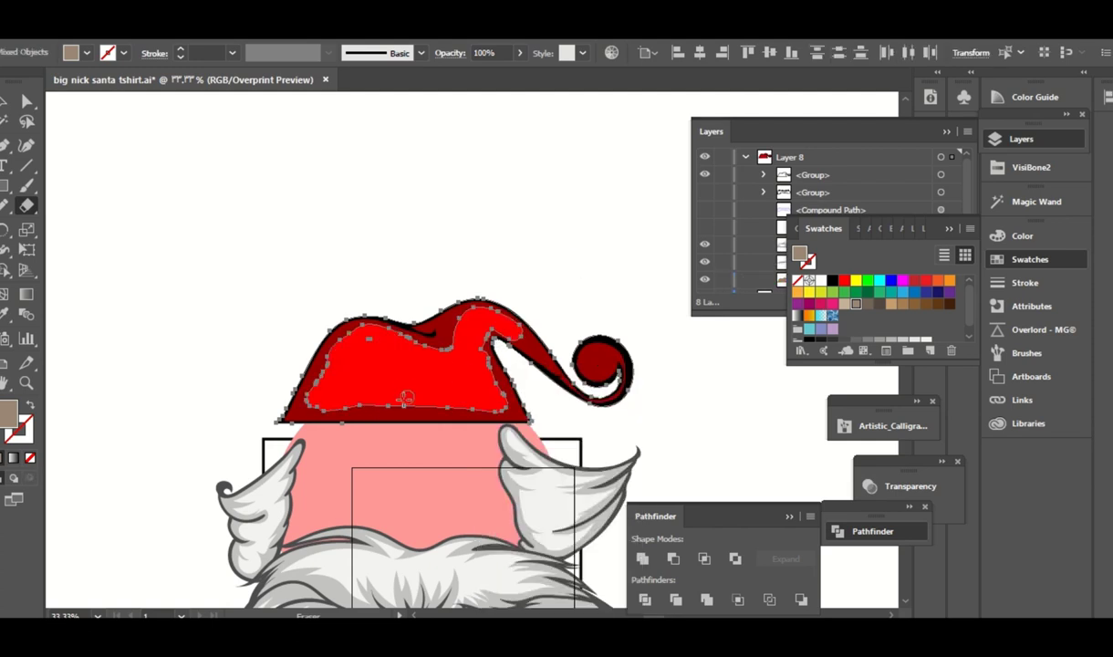
Trim the highlight's lower protrusion into a spike and cut back its left edge.
scroll(369, 413, "up", 3)
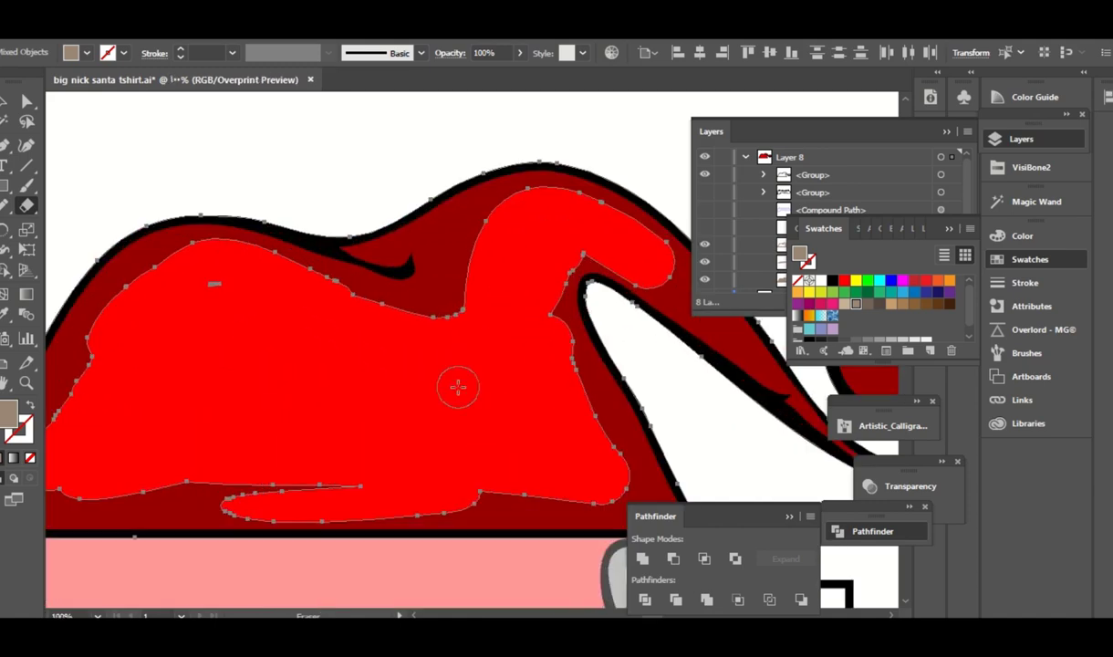
mouse_move(460, 385)
left_mouse_down()
mouse_move(517, 322)
mouse_move(435, 373)
left_mouse_up()
left_click_drag(261, 396, 529, 391)
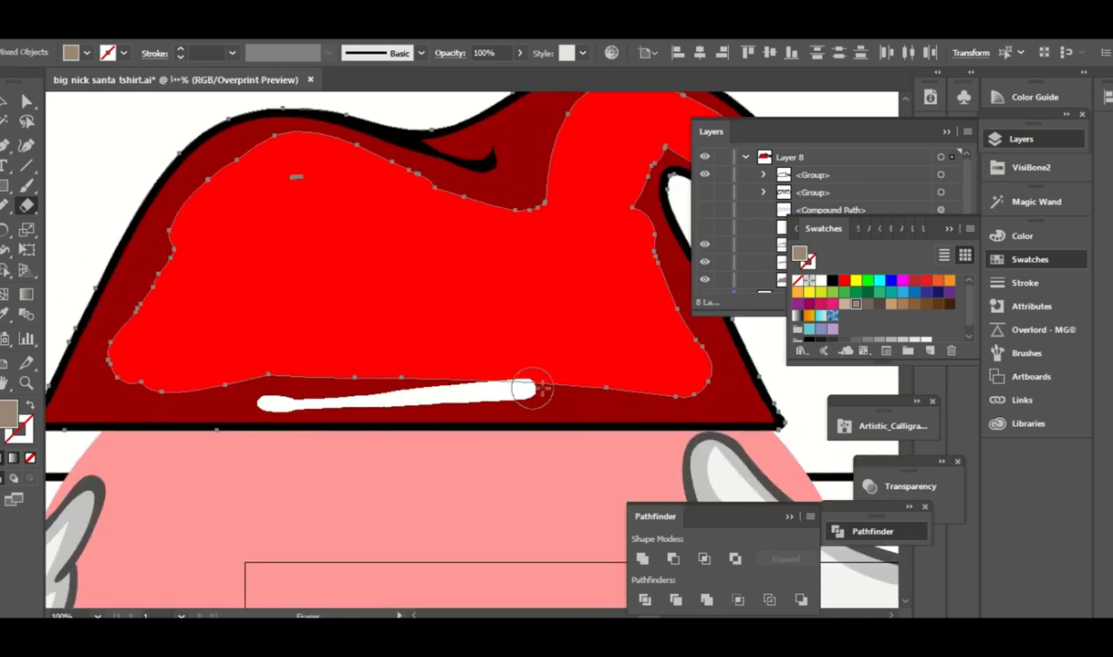
left_click_drag(261, 183, 306, 255)
mouse_move(257, 226)
left_mouse_down()
mouse_move(262, 262)
mouse_move(153, 369)
left_mouse_up()
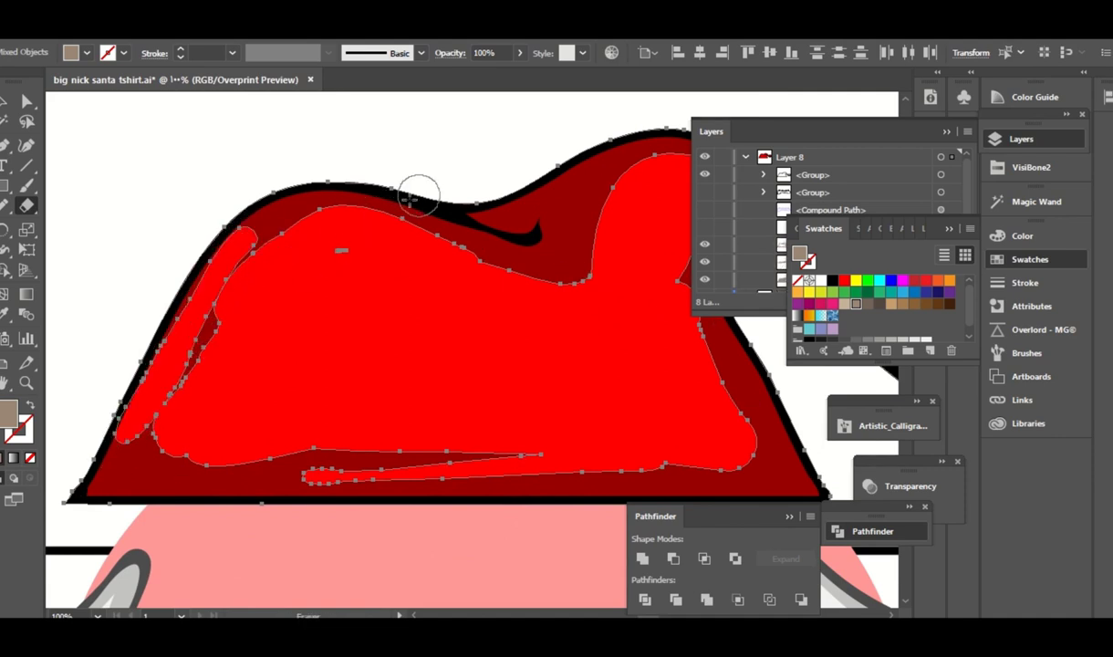
Redraw the highlight's left and lower edges with the Pencil.
key("n")
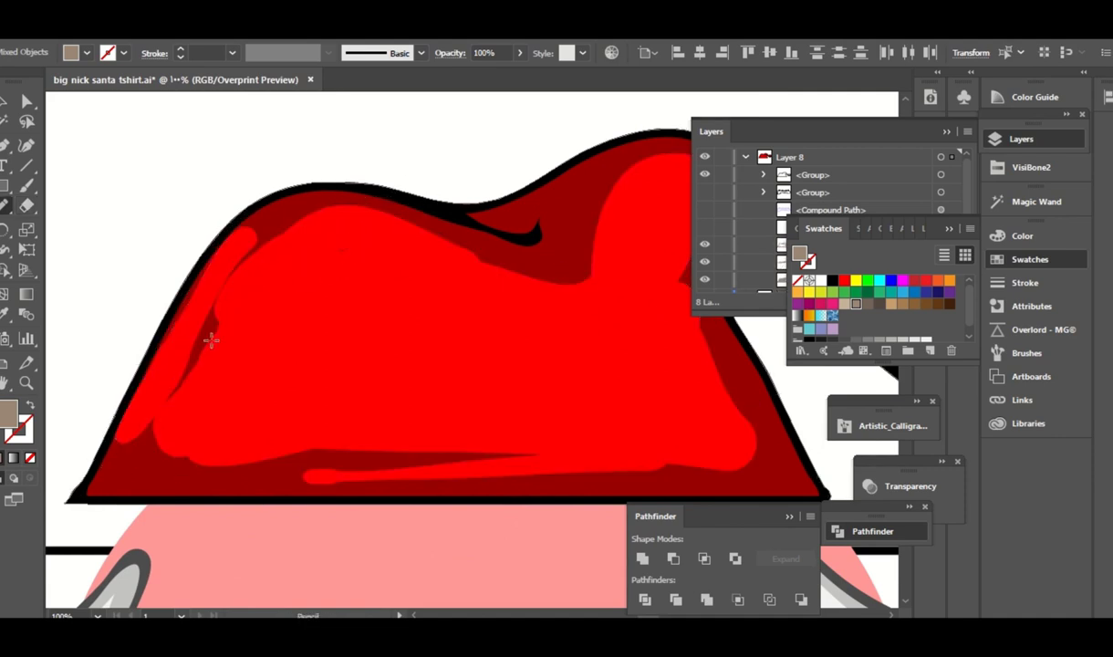
mouse_move(184, 364)
left_mouse_down()
mouse_move(260, 219)
mouse_move(240, 278)
left_mouse_up()
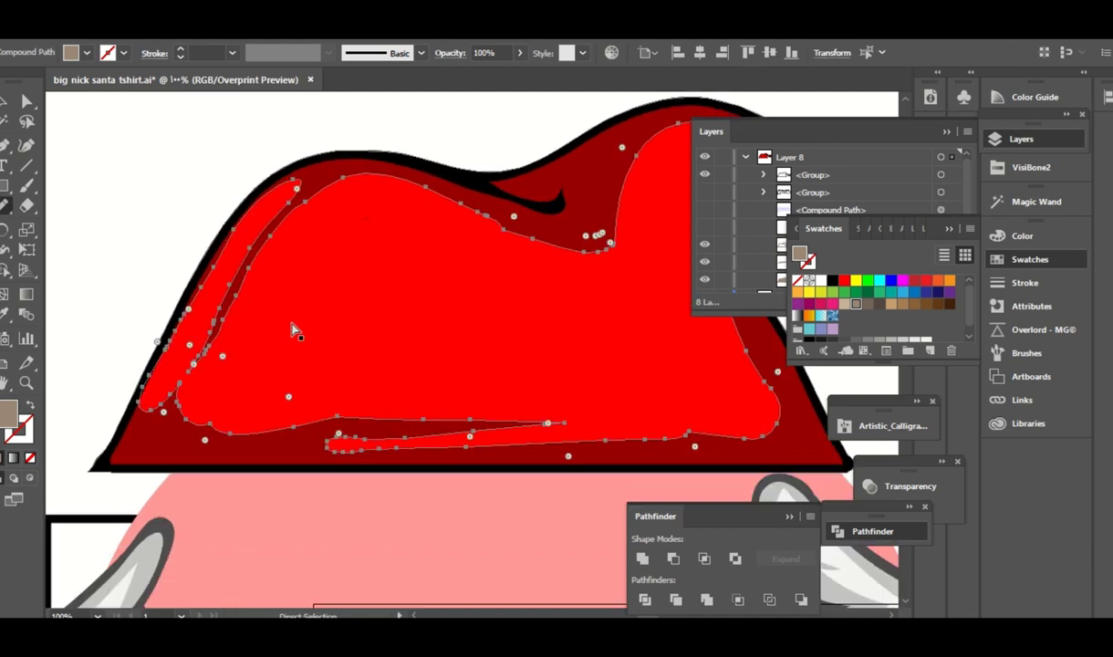
key("ctrl+minus")
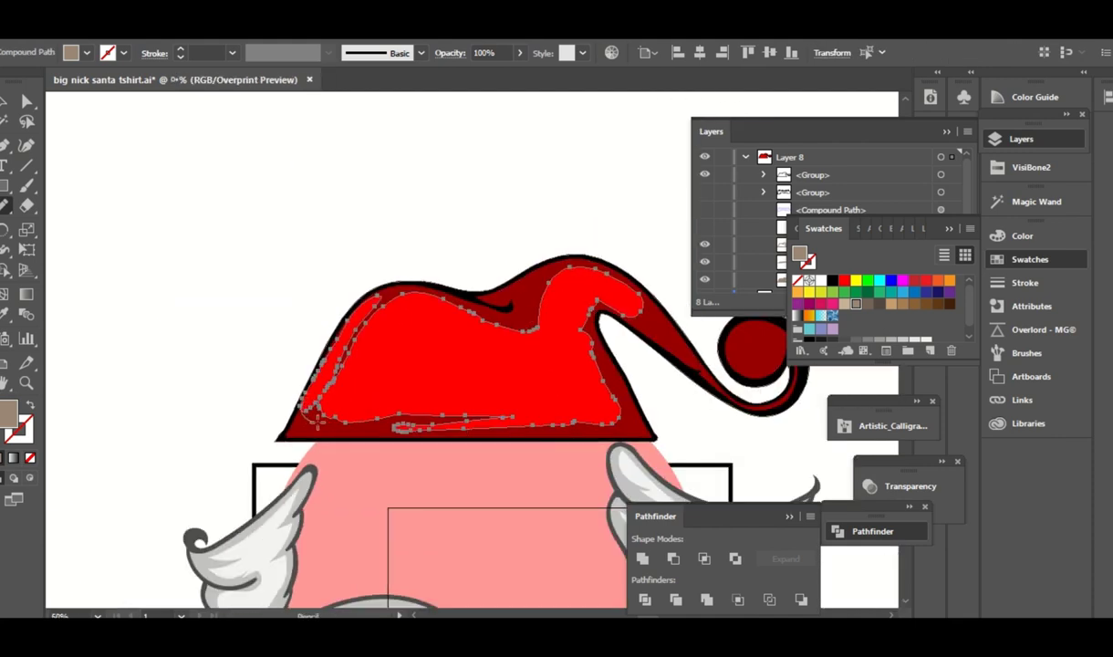
left_click_drag(346, 398, 261, 386)
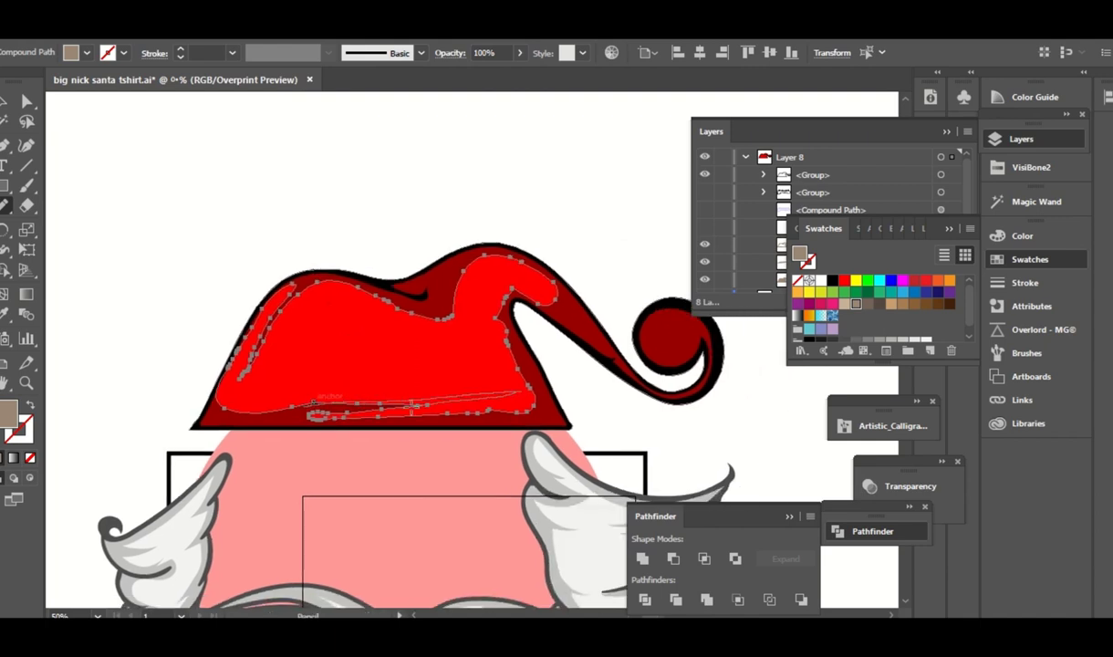
mouse_move(315, 411)
left_mouse_down()
mouse_move(393, 416)
mouse_move(380, 410)
left_mouse_up()
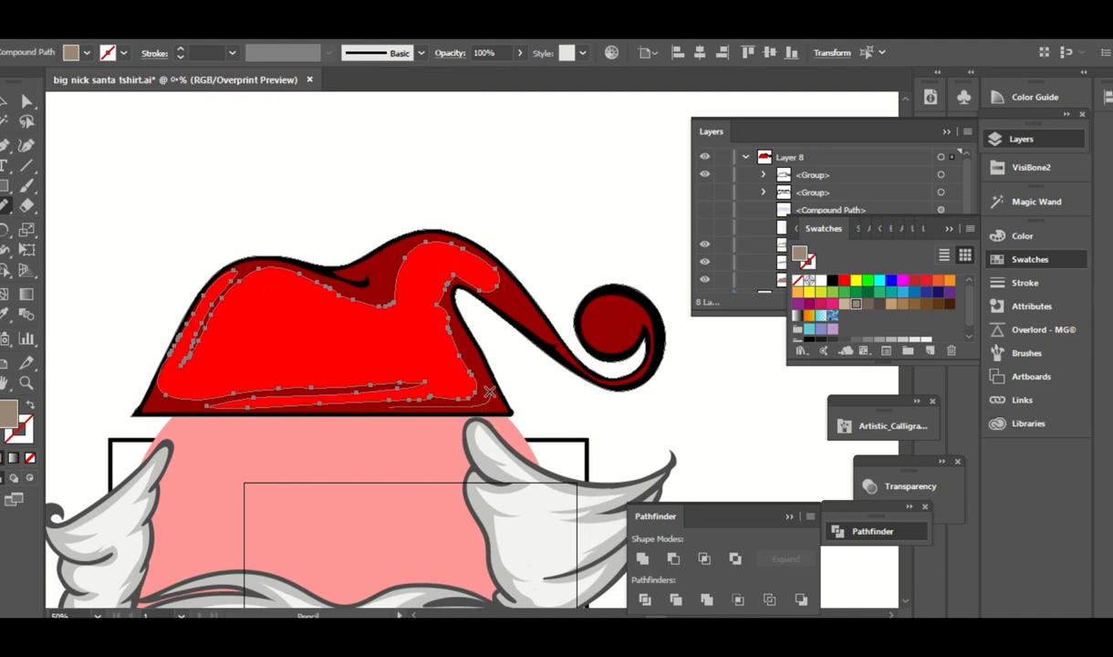
Reshape the highlight near the hat's peak and along the tail's inner edge.
left_click_drag(511, 239, 502, 278)
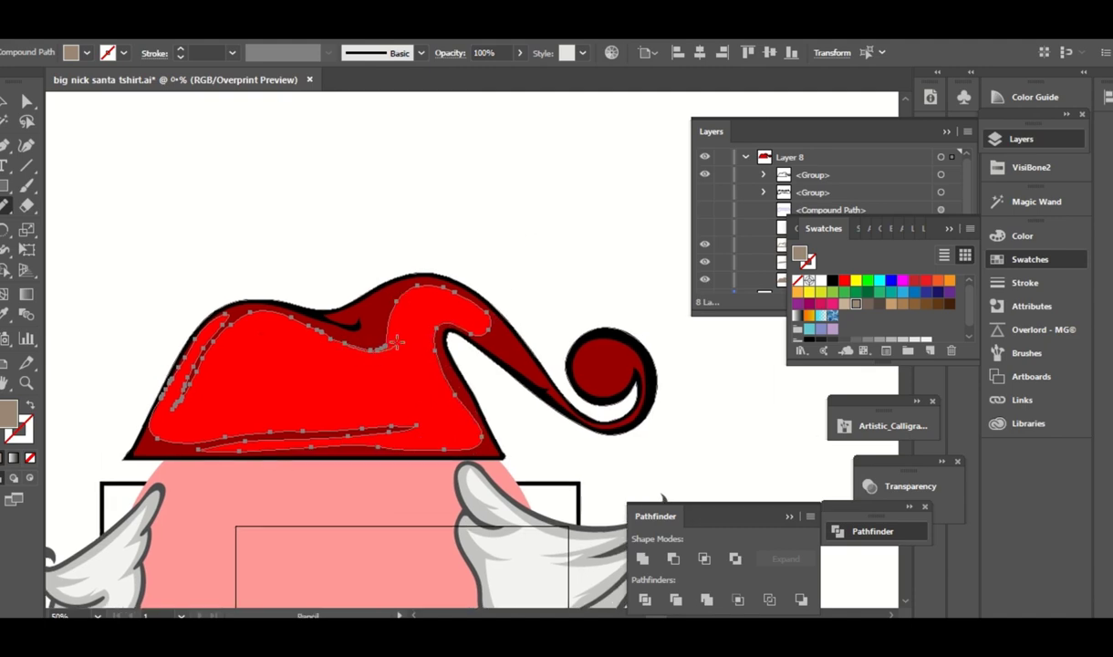
left_click_drag(381, 304, 382, 357)
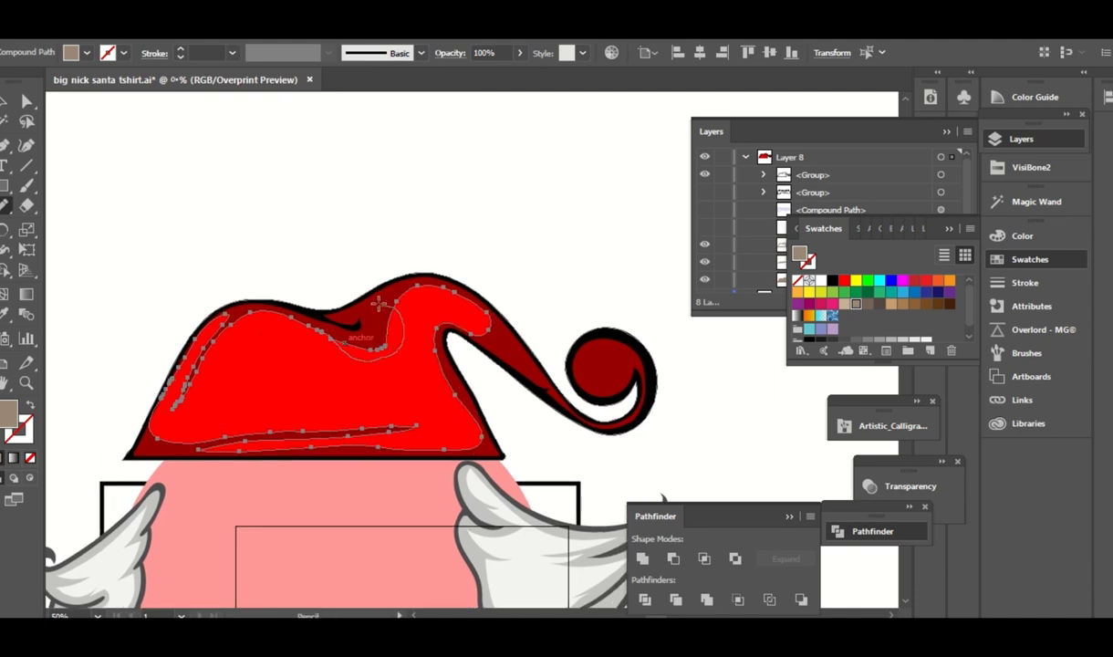
left_click_drag(380, 304, 354, 339)
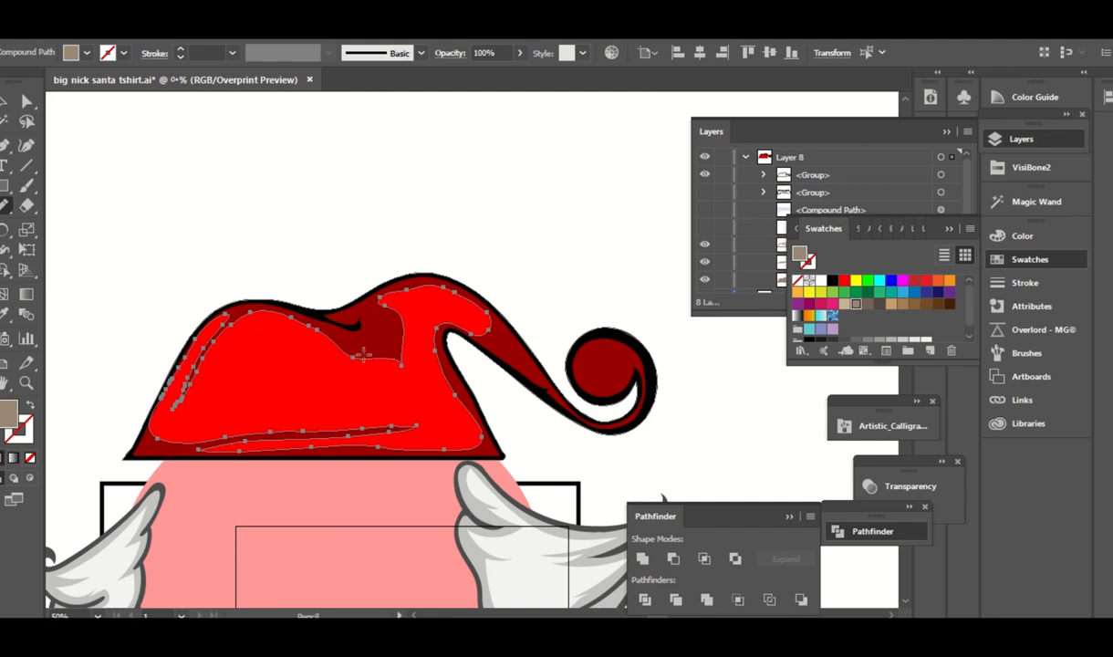
left_click_drag(522, 275, 502, 262)
left_click_drag(500, 340, 467, 300)
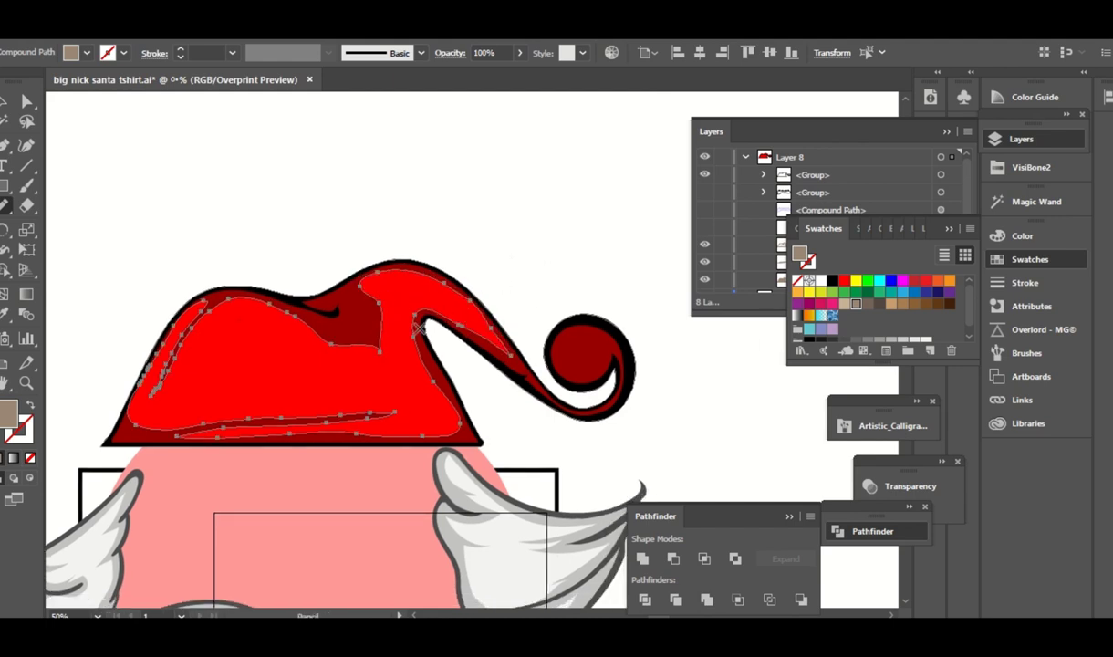
left_click_drag(554, 291, 536, 271)
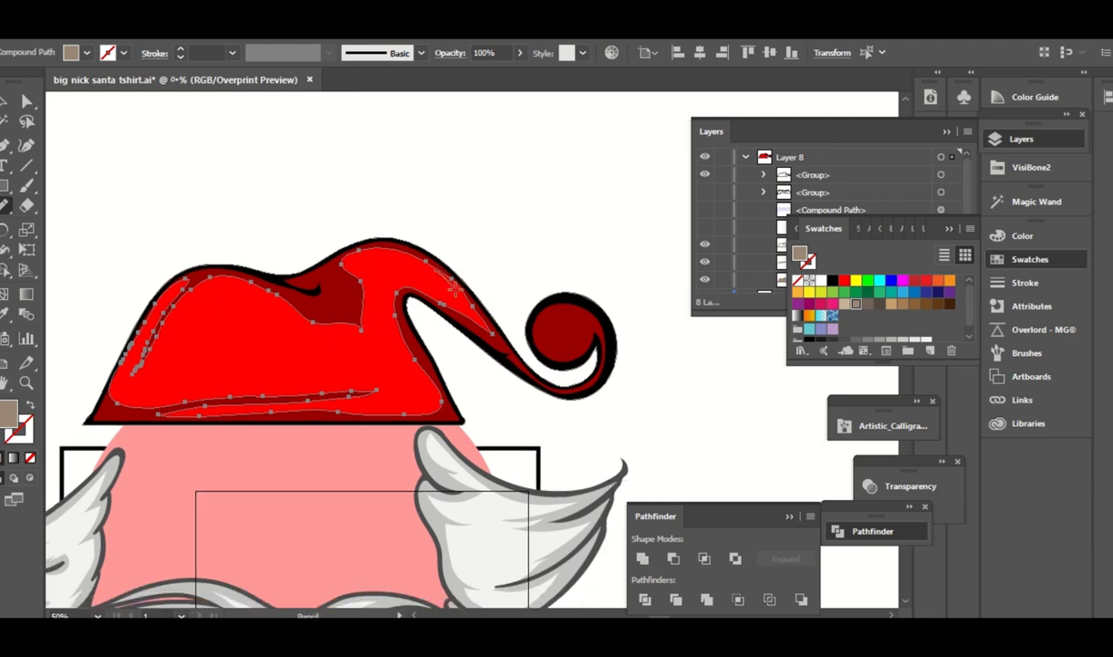
Reselect the hat's highlight path for smoothing.
key("a")
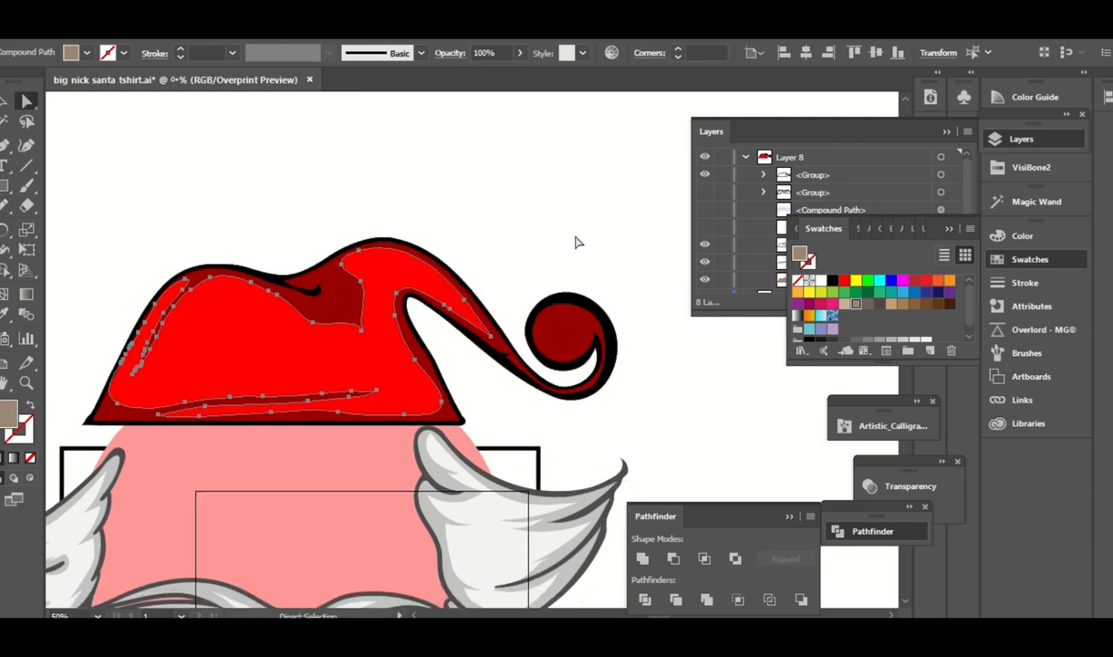
left_click(552, 221)
left_click(244, 353)
left_click_drag(5, 206, 39, 247)
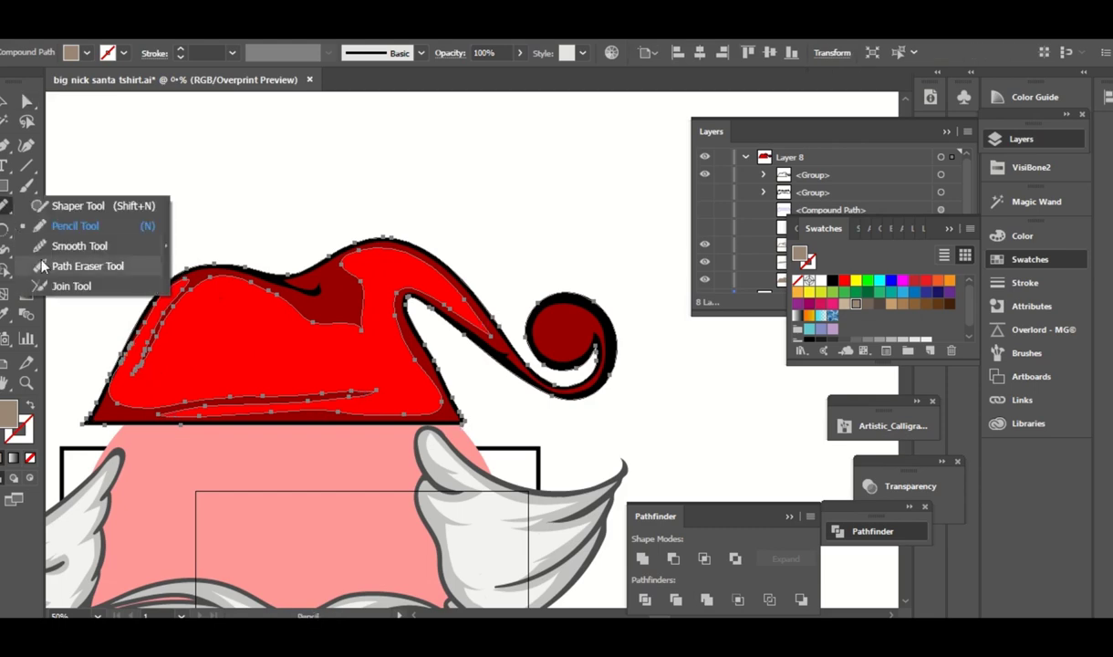
key("v")
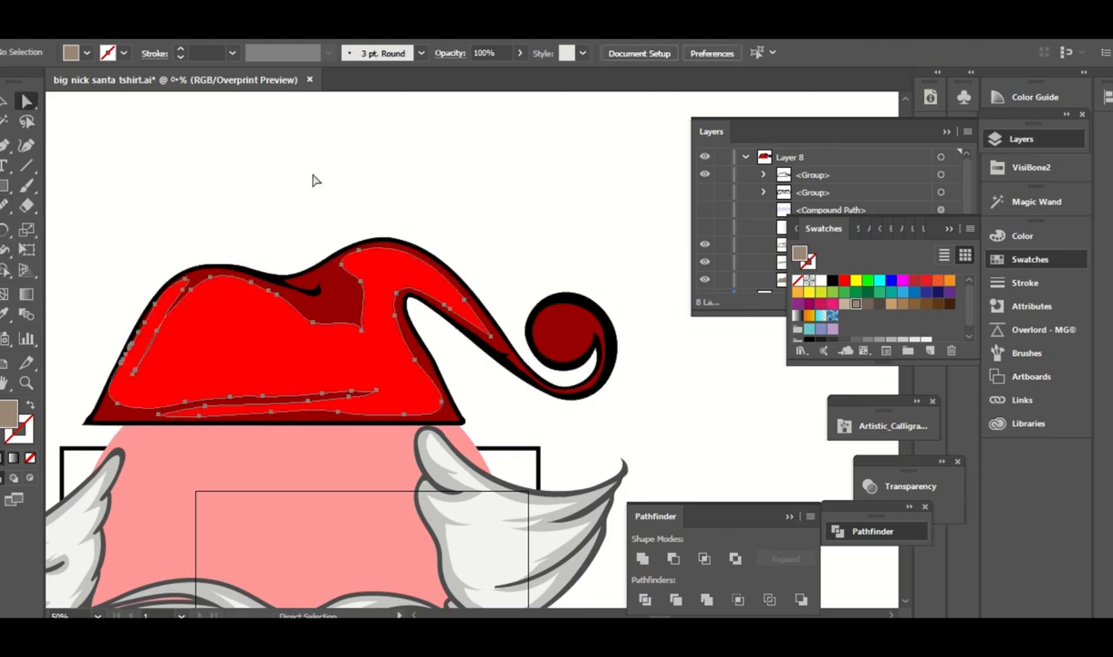
left_click(295, 160)
left_click(179, 291)
Smooth the outline of the highlight compound path with the Smooth tool, then deselect.
key("a")
left_click(7, 206)
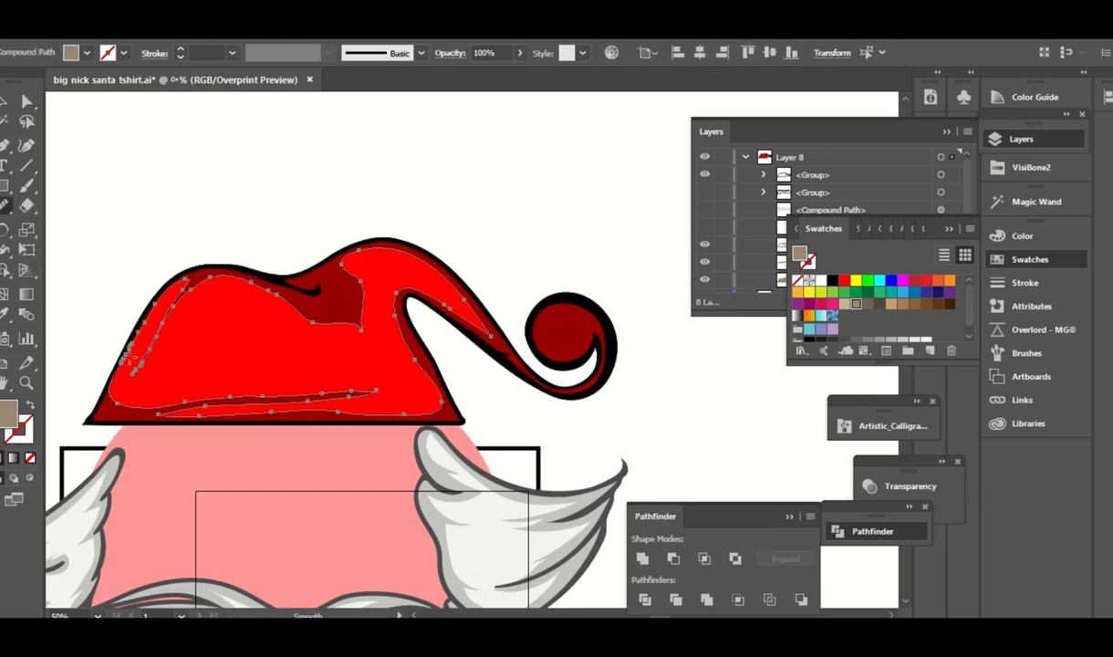
key("a")
left_click(268, 184)
scroll(290, 299, "up", 1)
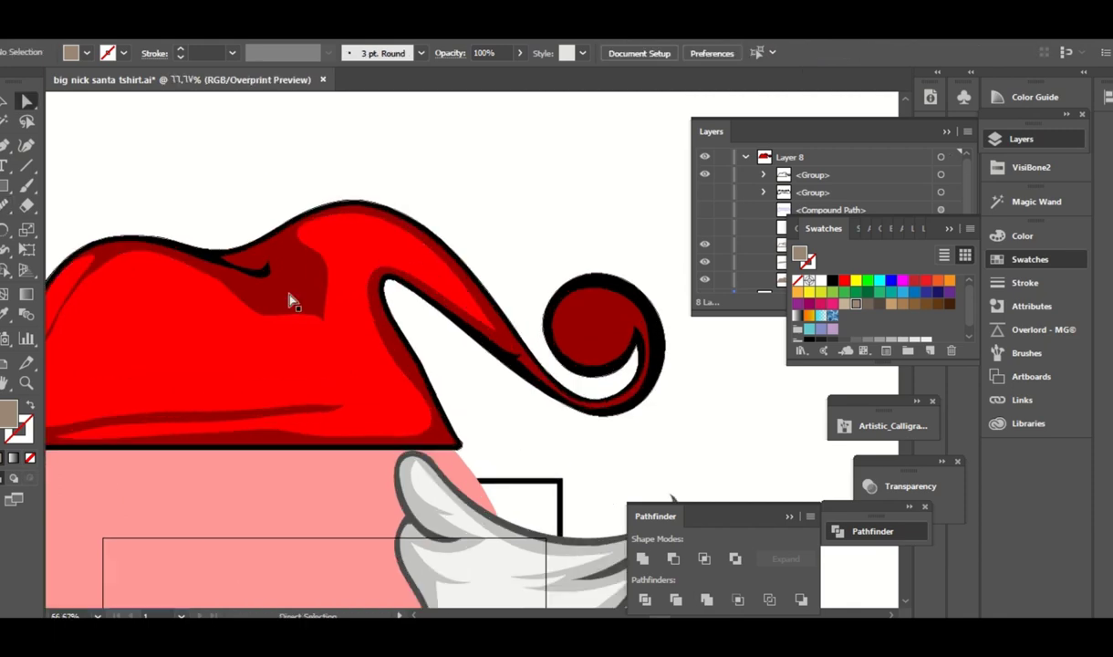
left_click(509, 391)
left_click(7, 206)
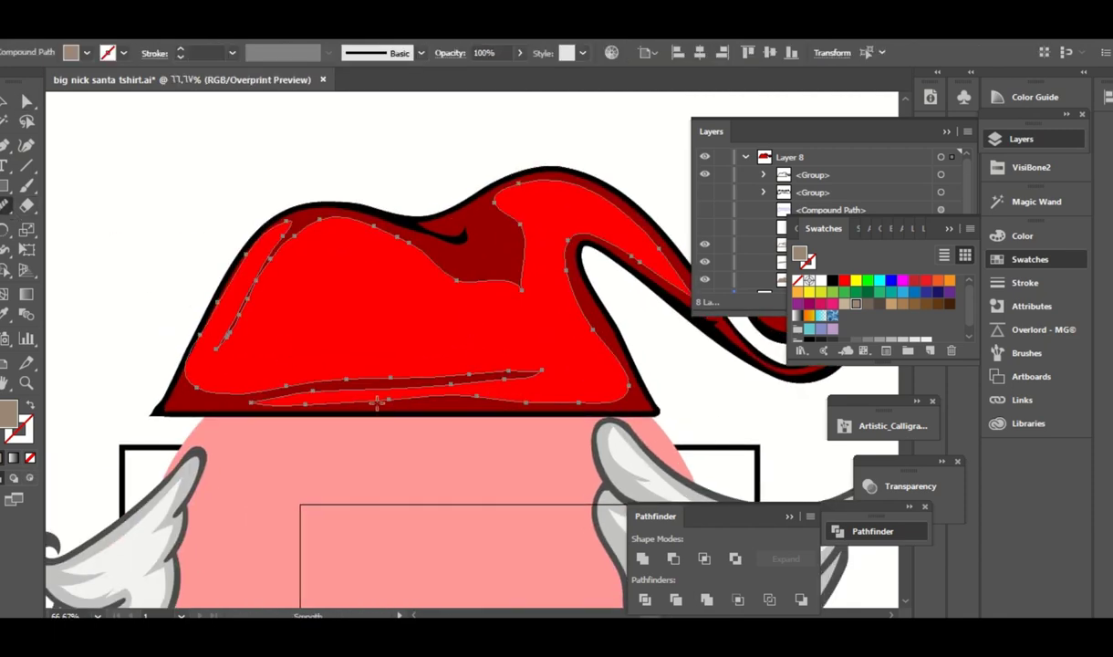
left_click_drag(259, 309, 230, 326)
key("a")
left_click(406, 162)
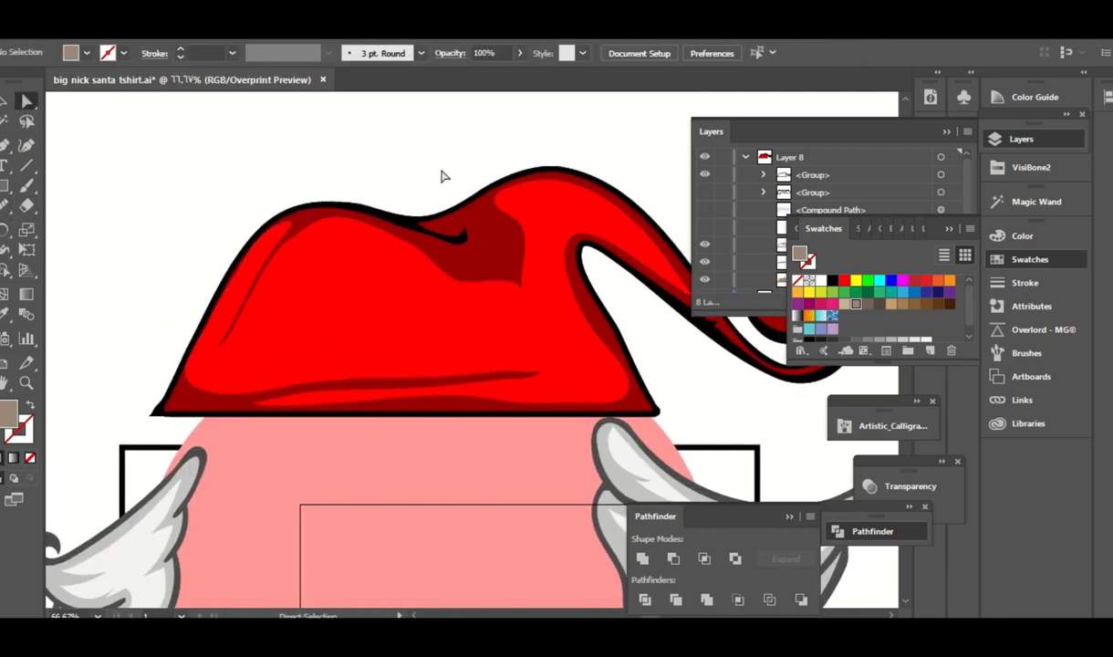
key("ctrl+minus")
key("ctrl+minus")
key("ctrl+minus")
Show the hat's fur trim again and open the mouth path's stroke settings.
left_click(705, 227)
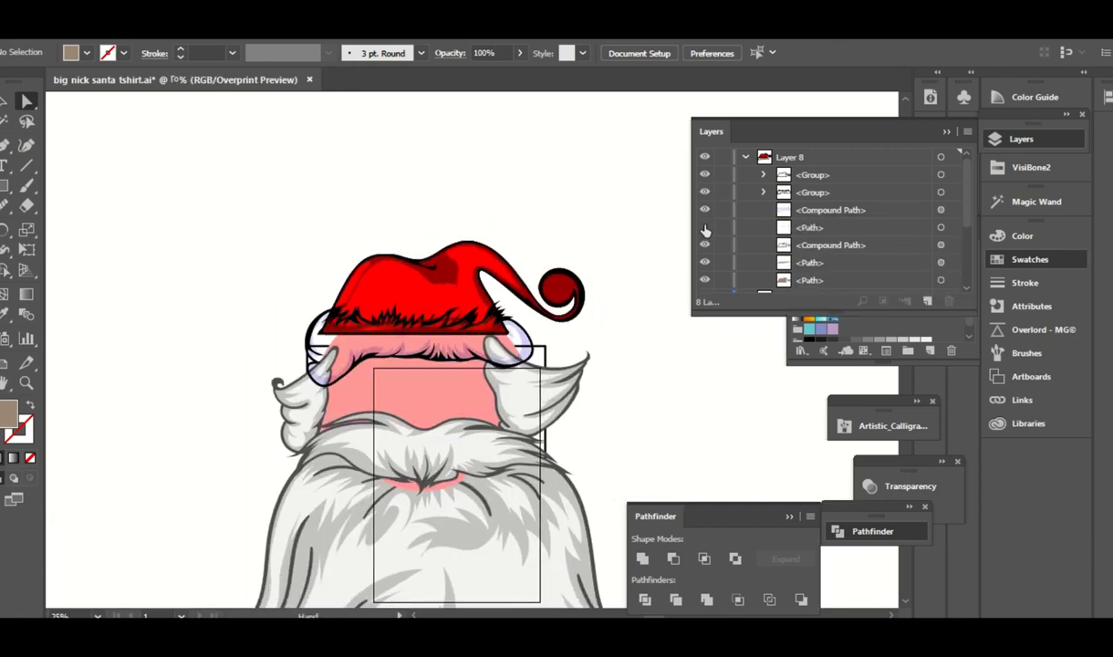
left_click_drag(646, 378, 621, 268)
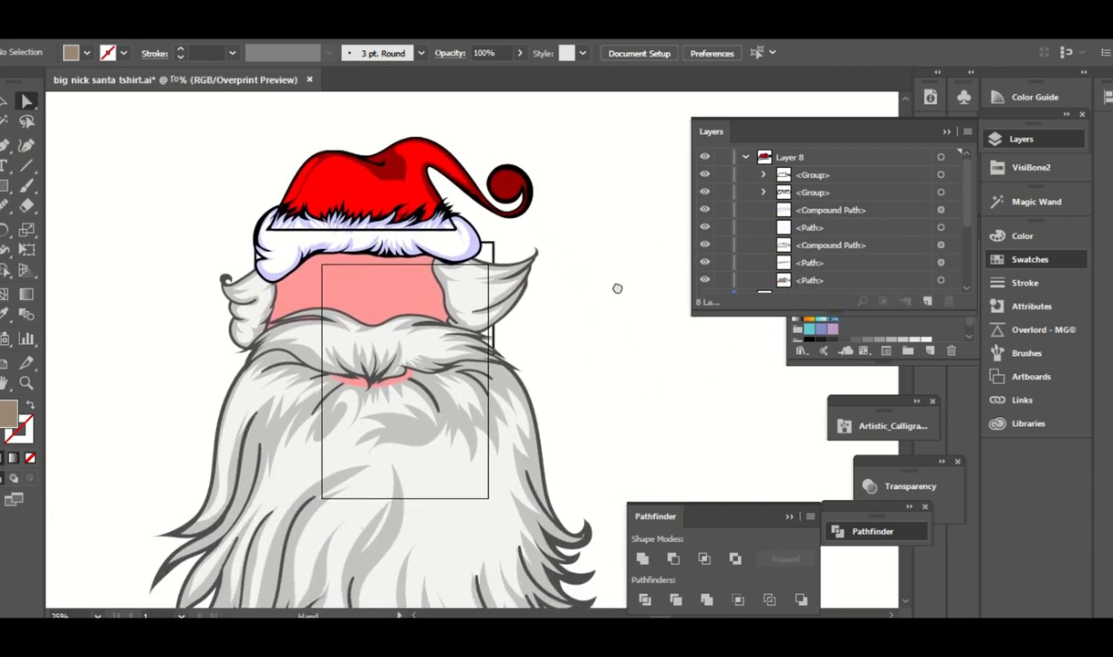
left_click(746, 157)
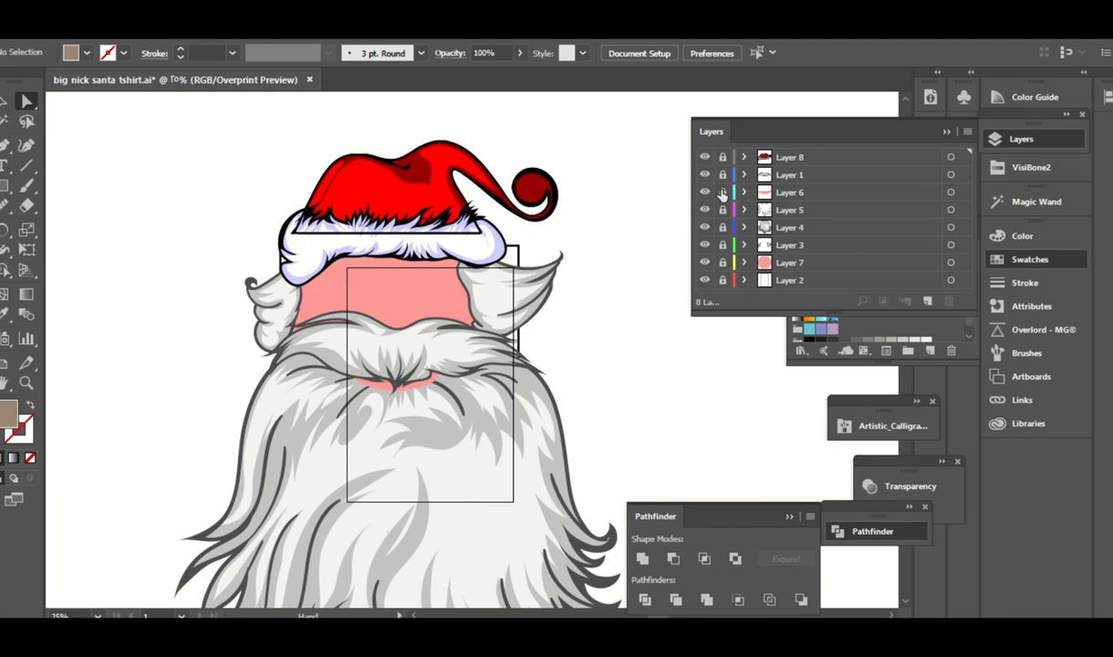
left_click(417, 387)
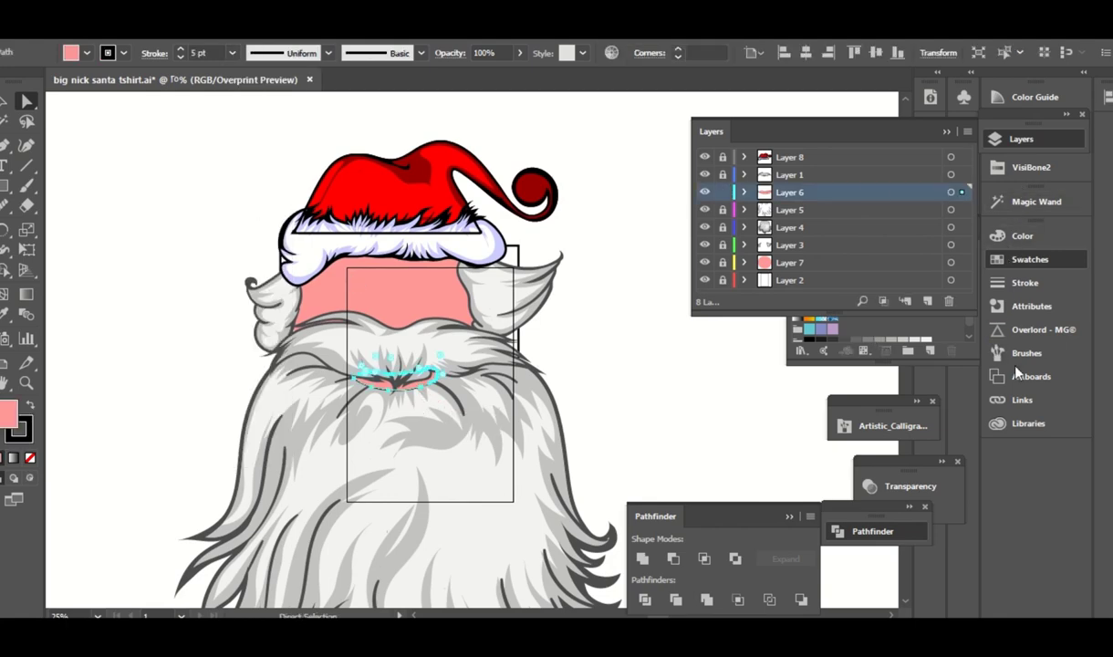
left_click(1025, 283)
left_click(652, 297)
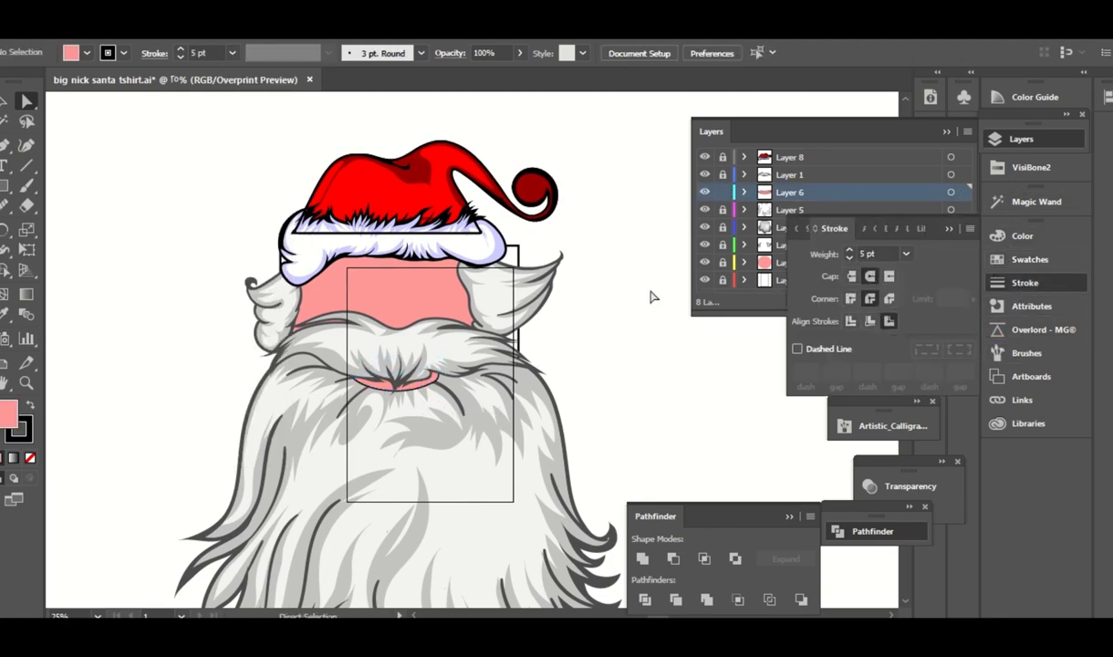
Reselect and inspect the thin crescent mouth path, then deselect it.
key("ctrl+equal")
key("ctrl+equal")
key("ctrl+equal")
scroll(509, 337, "down", 1)
left_click(481, 351)
key("n")
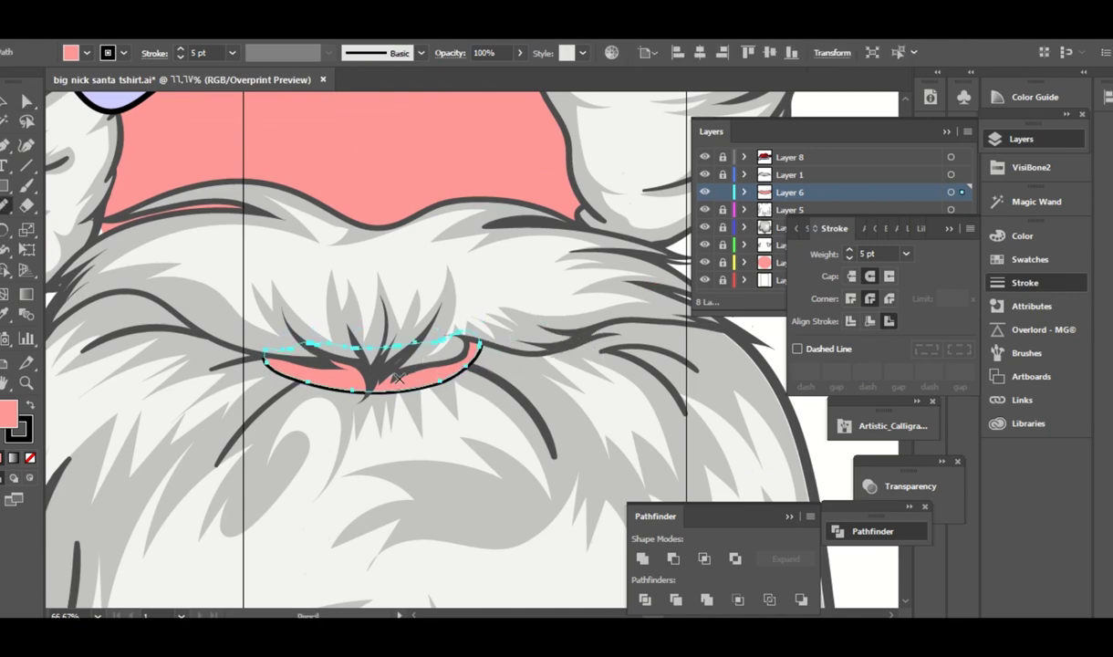
key("ctrl+shift+a")
Lock Layer 6 to protect the mouth and select all the unlocked hat artwork.
key("a")
key("ctrl+minus")
key("ctrl+minus")
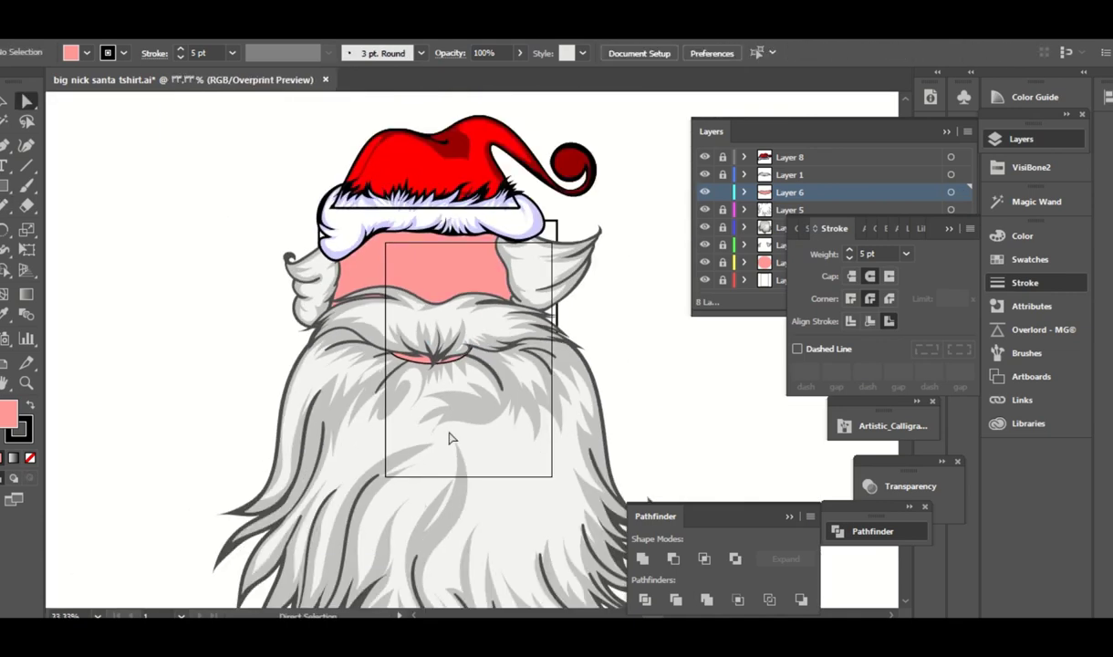
key("ctrl+minus")
key("ctrl+minus")
key("ctrl+minus")
left_click(722, 192)
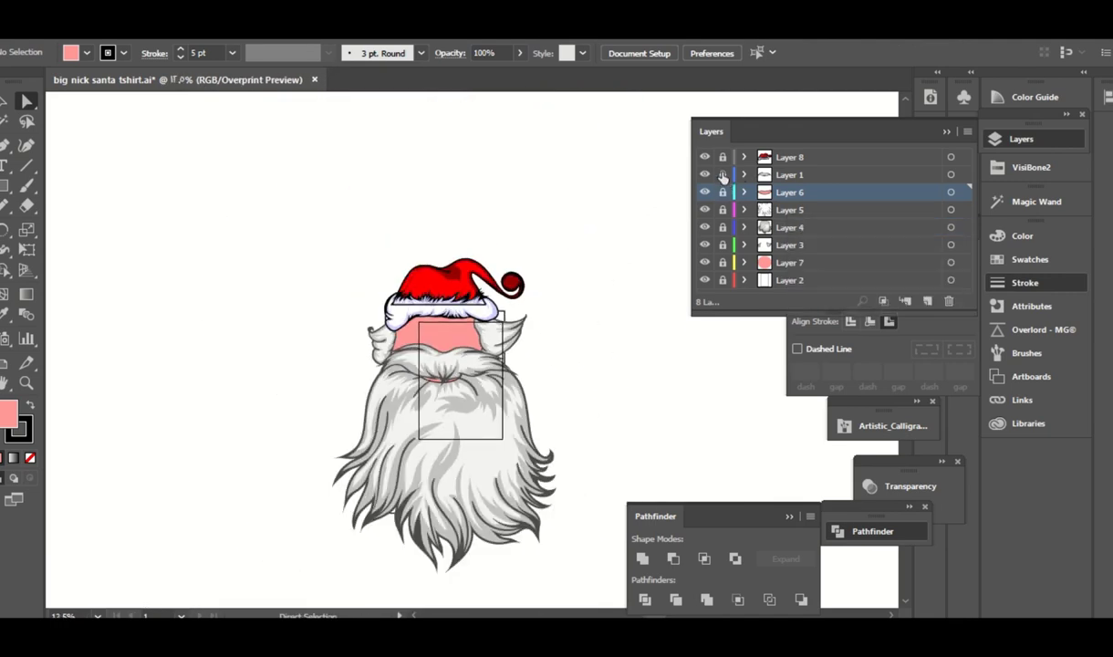
key("v")
key("ctrl+a")
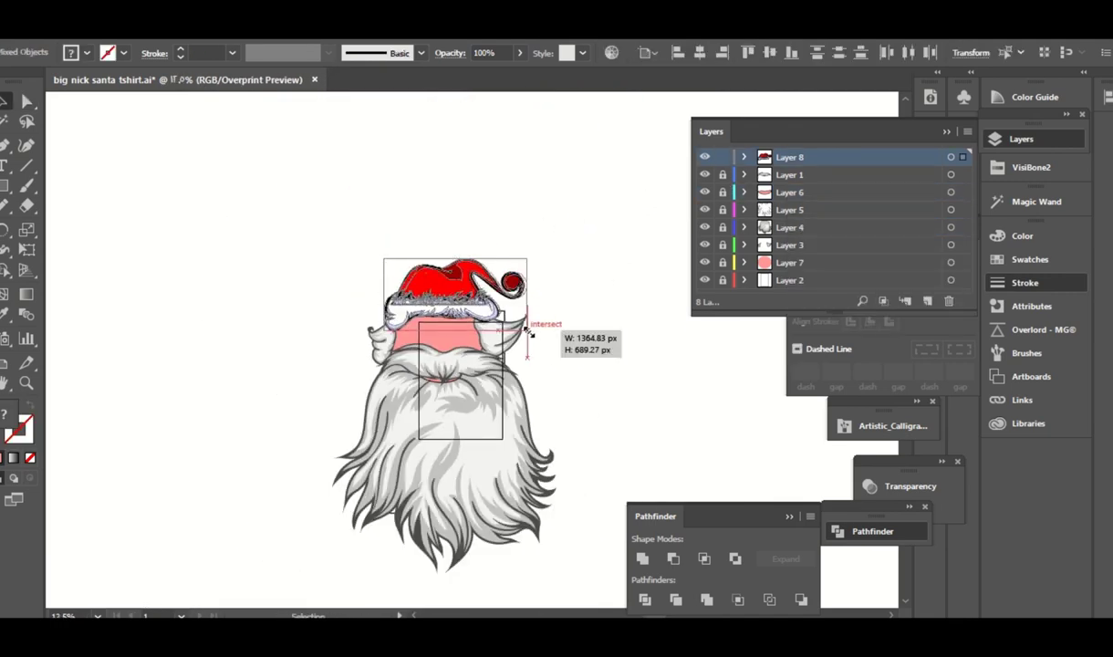
Scale the hat up, widen both sides and raise its top, then check the fit.
left_click_drag(525, 329, 548, 339)
left_click_drag(549, 294, 564, 294)
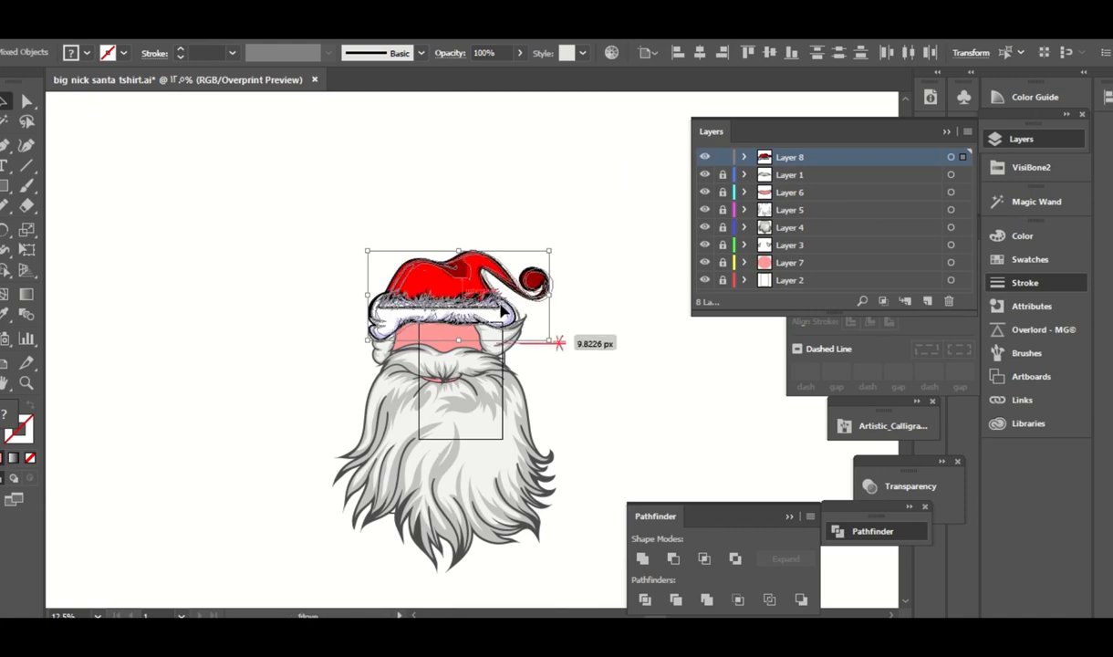
left_click_drag(367, 294, 360, 301)
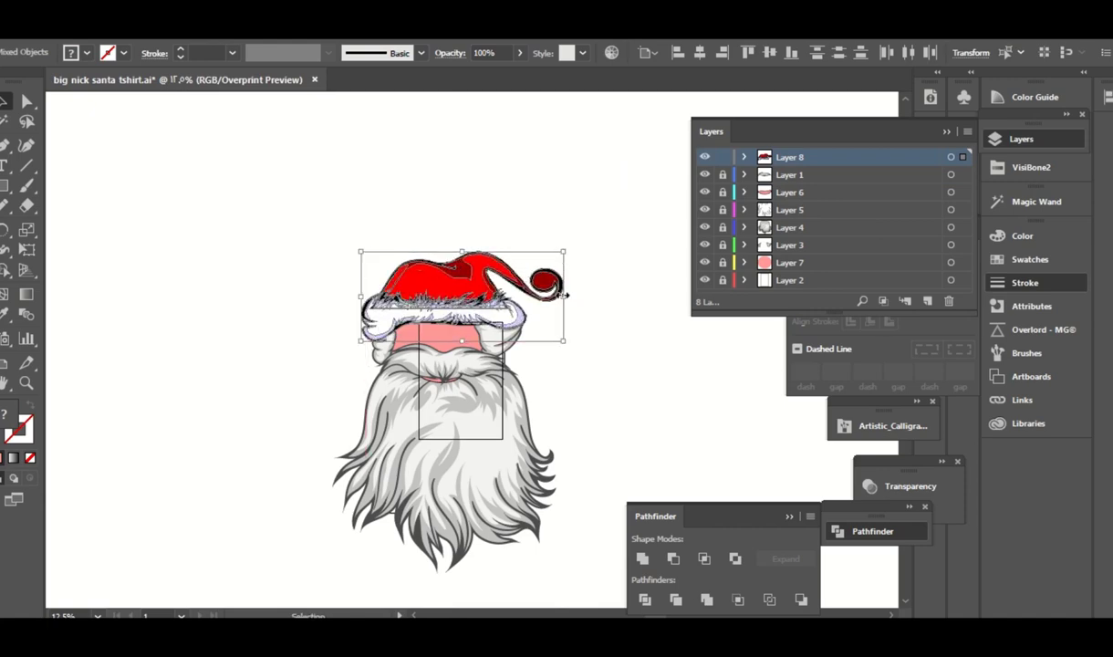
left_click_drag(462, 251, 461, 241)
left_click(639, 345)
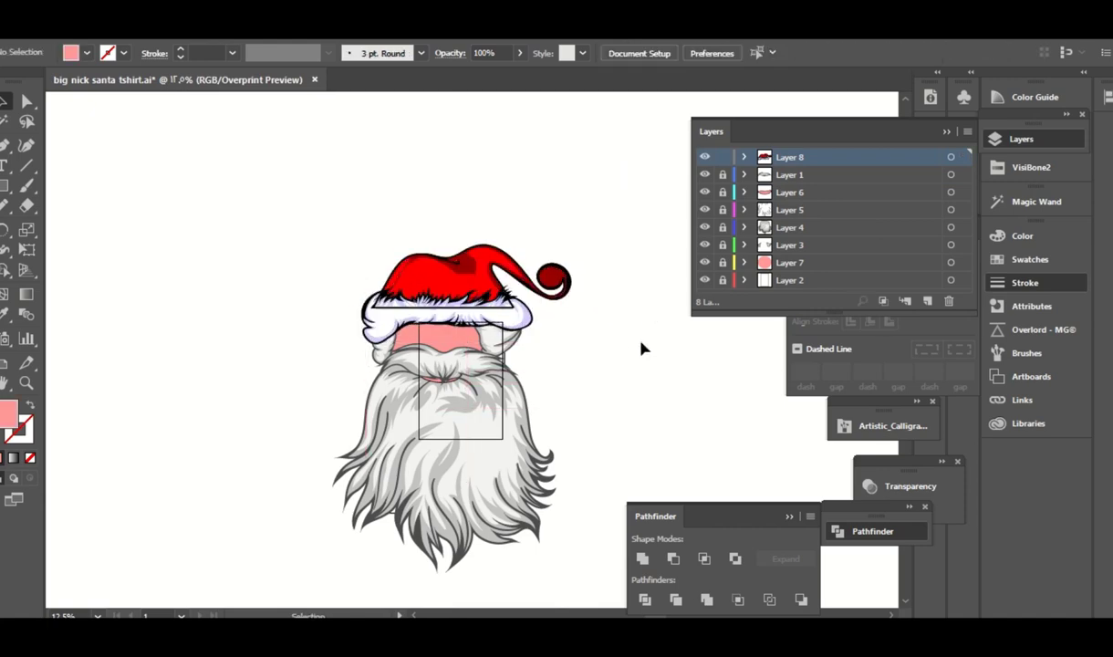
key("ctrl+plus")
key("ctrl+plus")
key("ctrl+plus")
left_click_drag(669, 365, 614, 465)
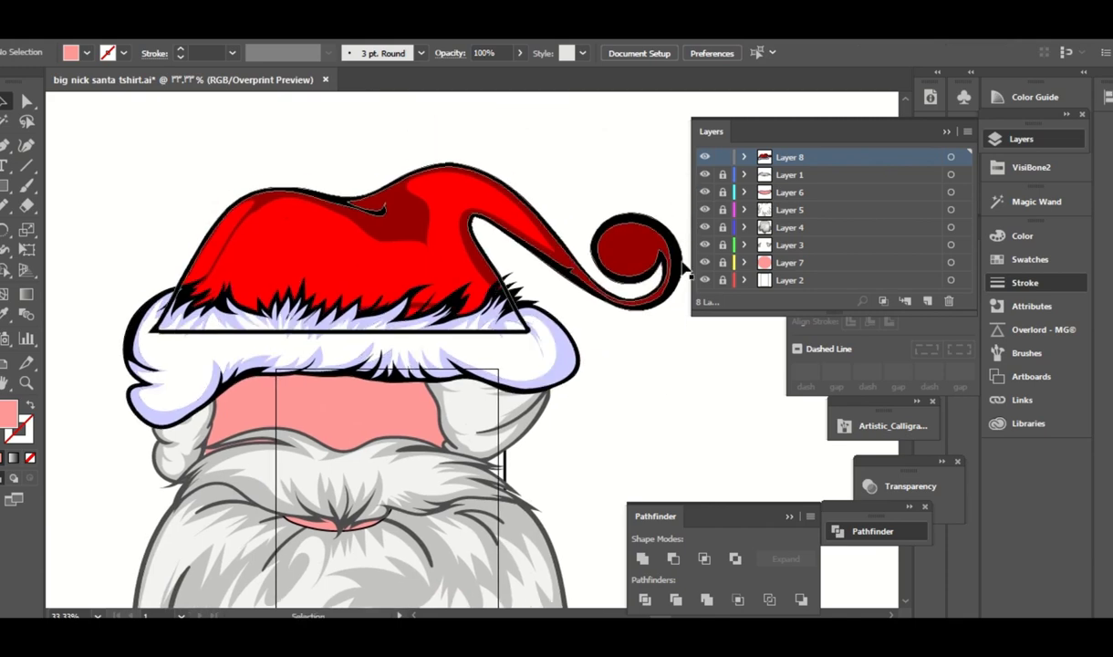
key("ctrl+minus")
key("ctrl+minus")
Lock the hat's Layer 8 and create a new Layer 9 for the eyes.
scroll(626, 316, "down", 3)
scroll(626, 316, "down", 2)
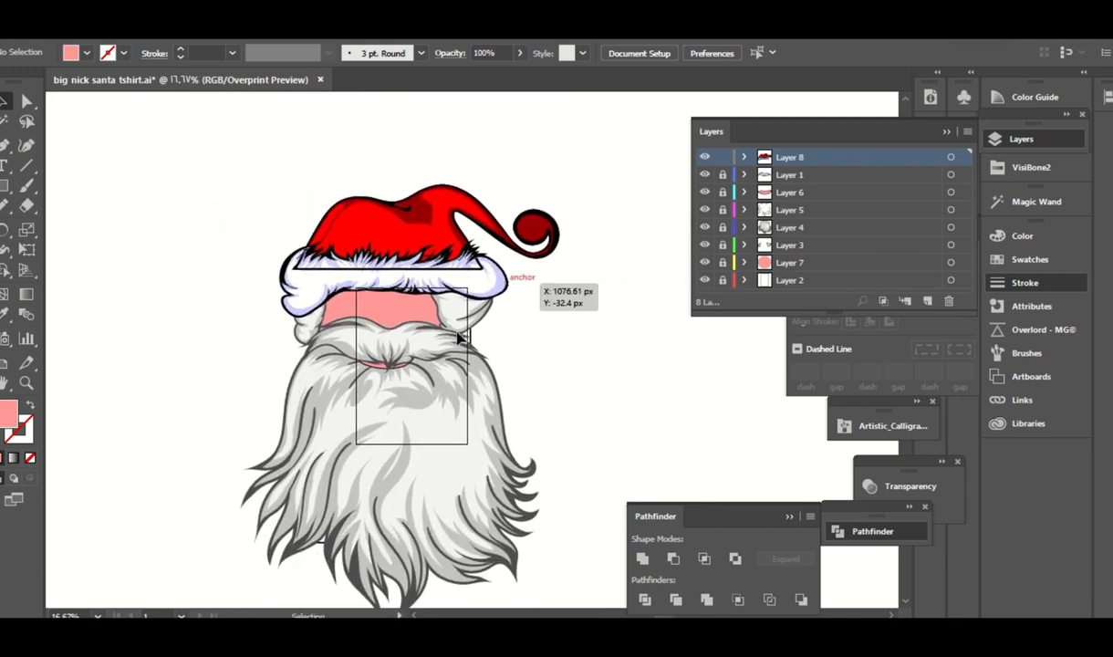
left_click(723, 157)
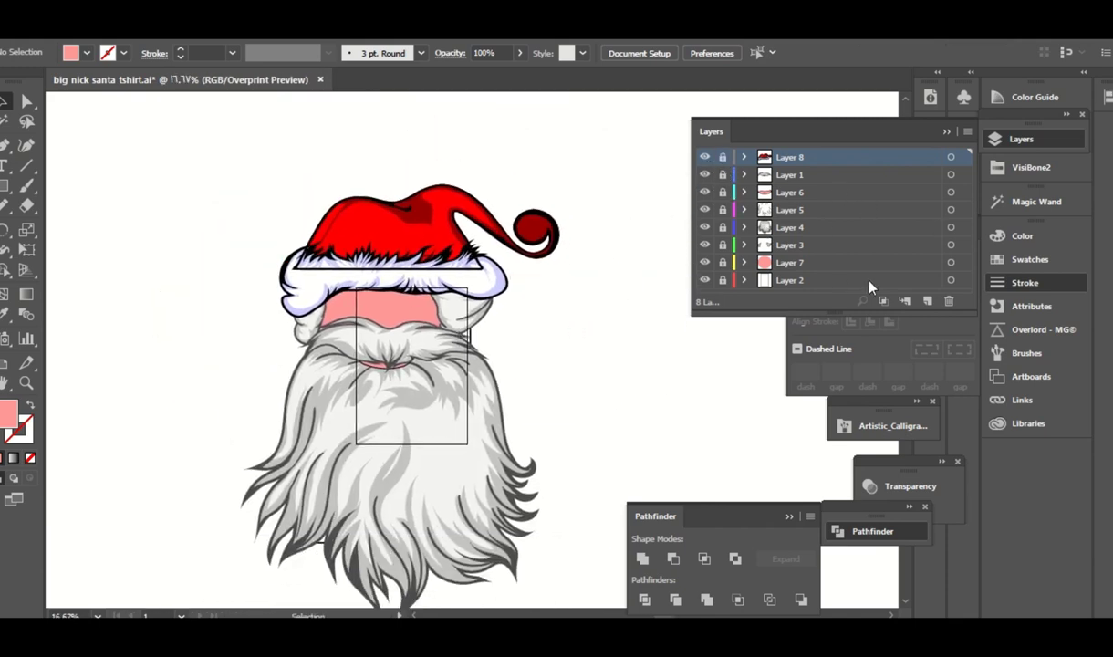
left_click(826, 244)
left_click(840, 265)
left_click(927, 302)
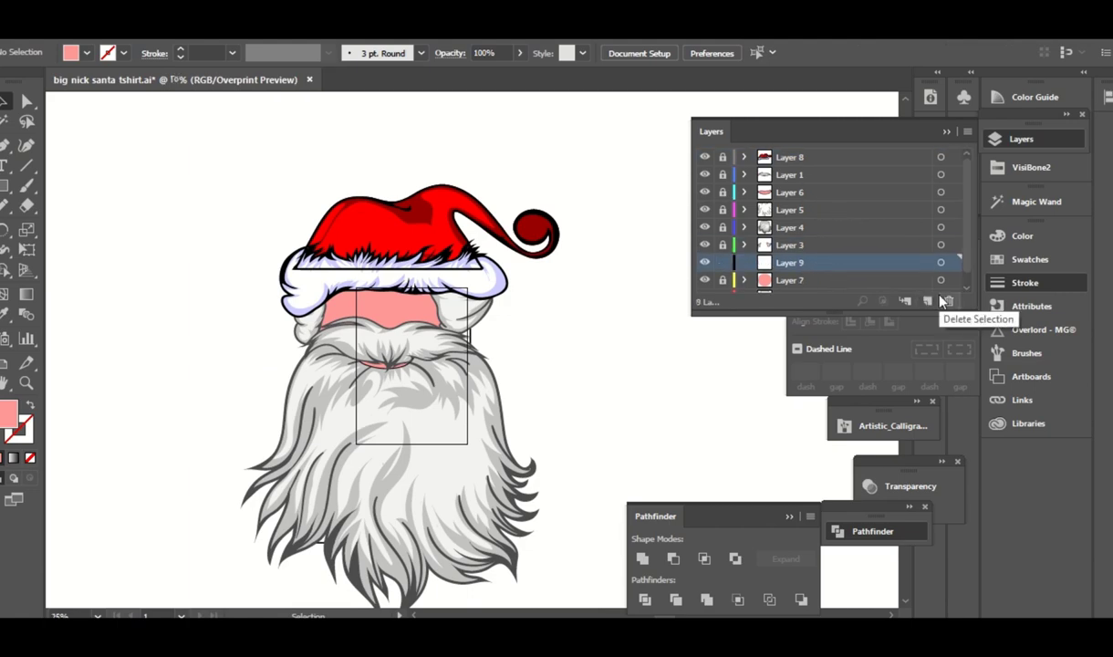
key("ctrl+plus")
key("ctrl+plus")
right_click(7, 188)
left_click(76, 226)
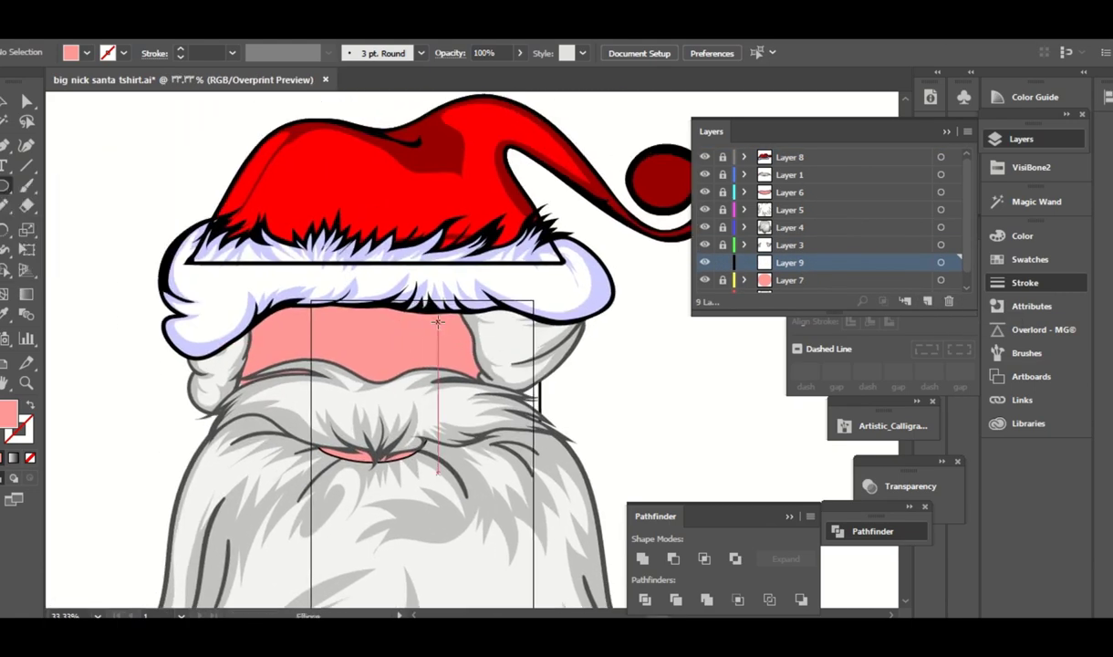
Draw a small blue circle on the pink face as the first eye.
mouse_move(438, 321)
left_mouse_down()
mouse_move(448, 366)
mouse_move(319, 336)
left_mouse_up()
left_click(1030, 259)
left_click(891, 280)
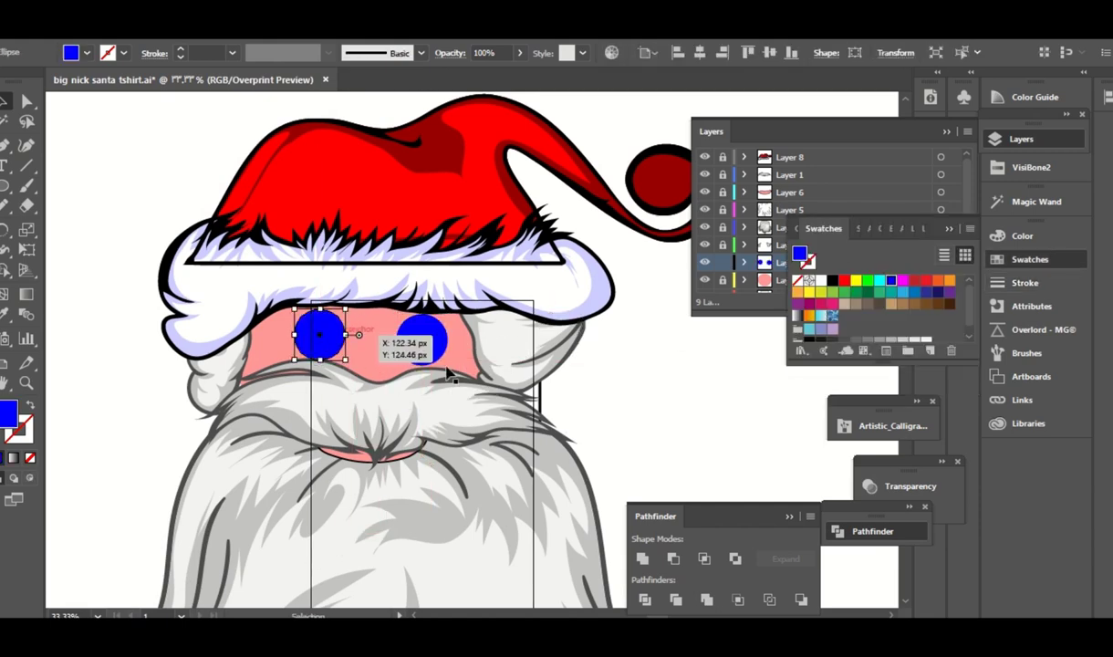
Alt-drag a copy beside it as the second eye and select both eyes.
left_click_drag(447, 372, 454, 343)
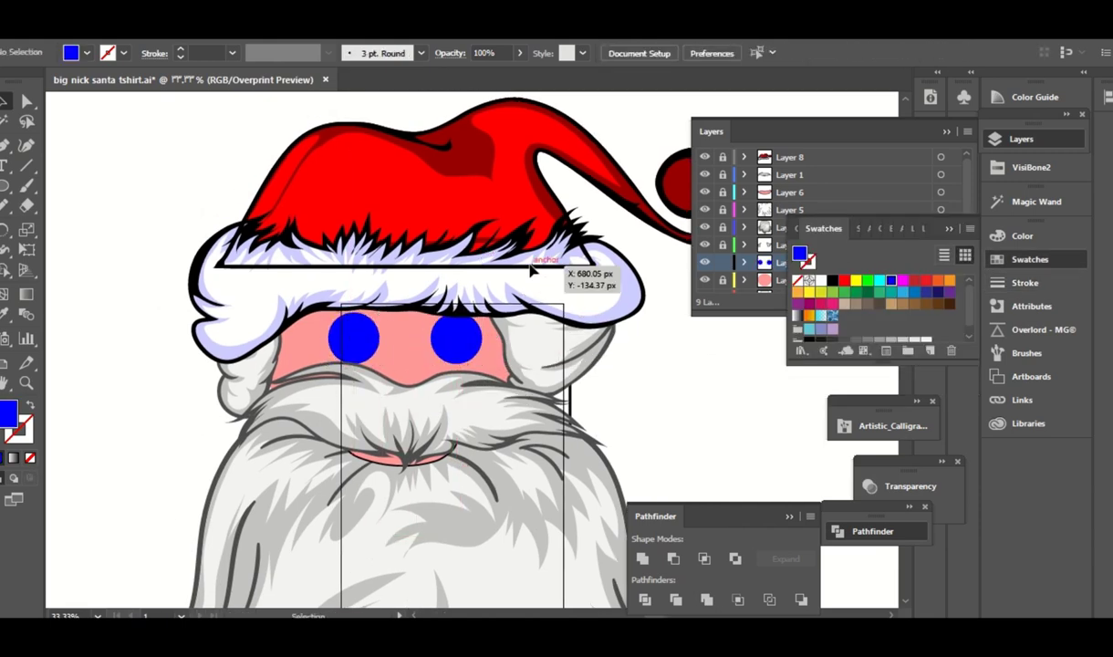
key("ctrl+minus")
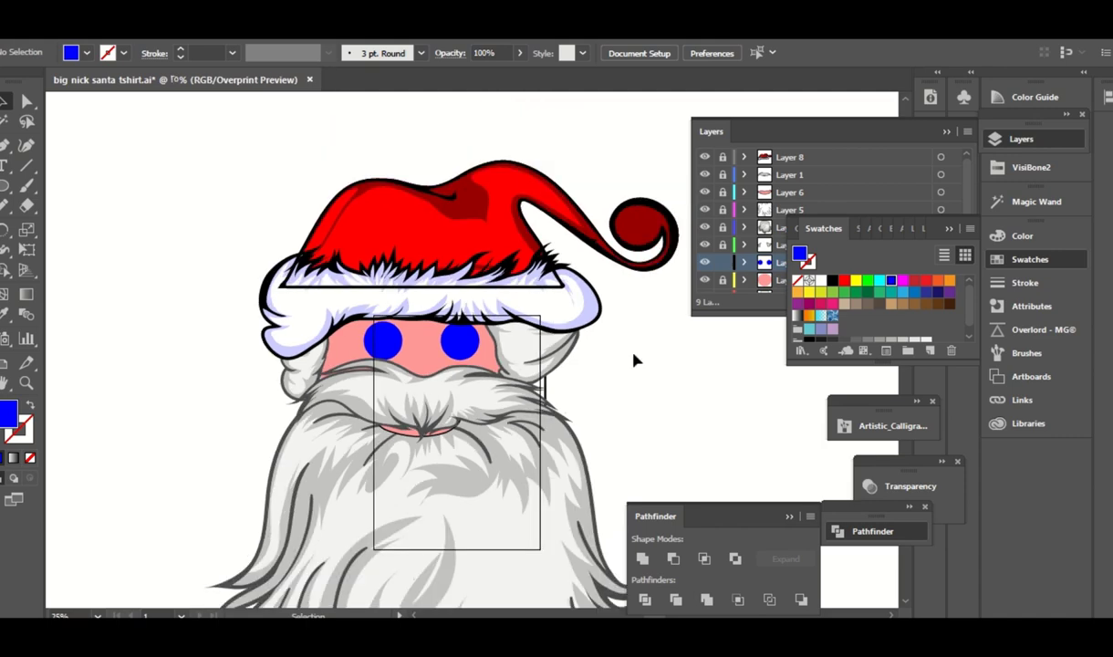
left_click_drag(470, 348, 451, 356)
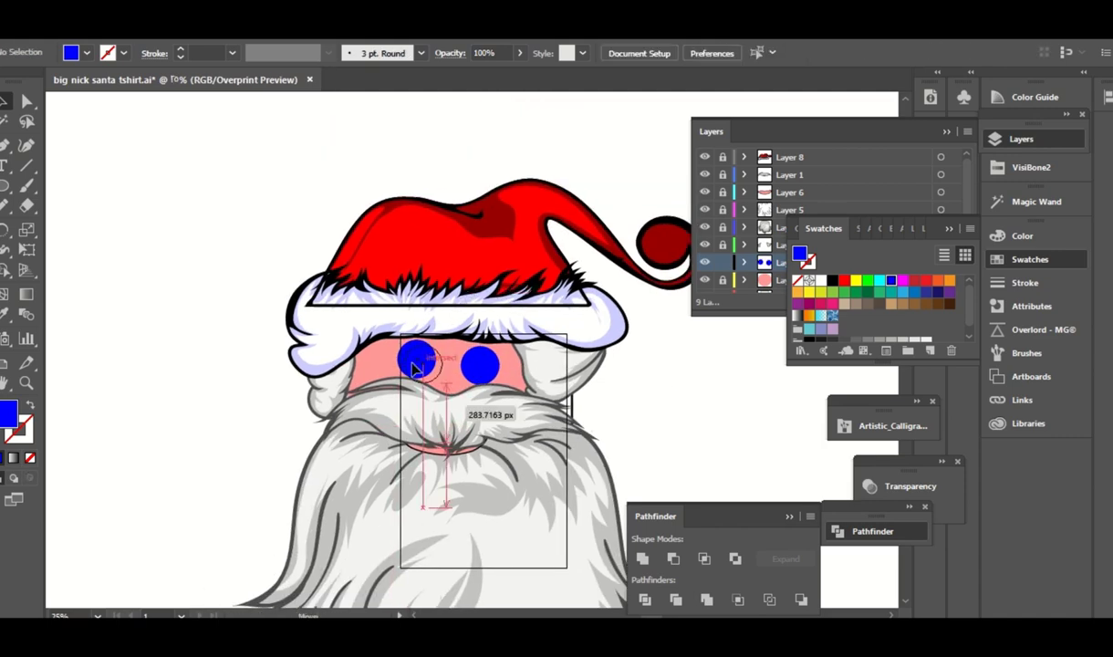
key("ctrl+plus")
left_click(488, 376)
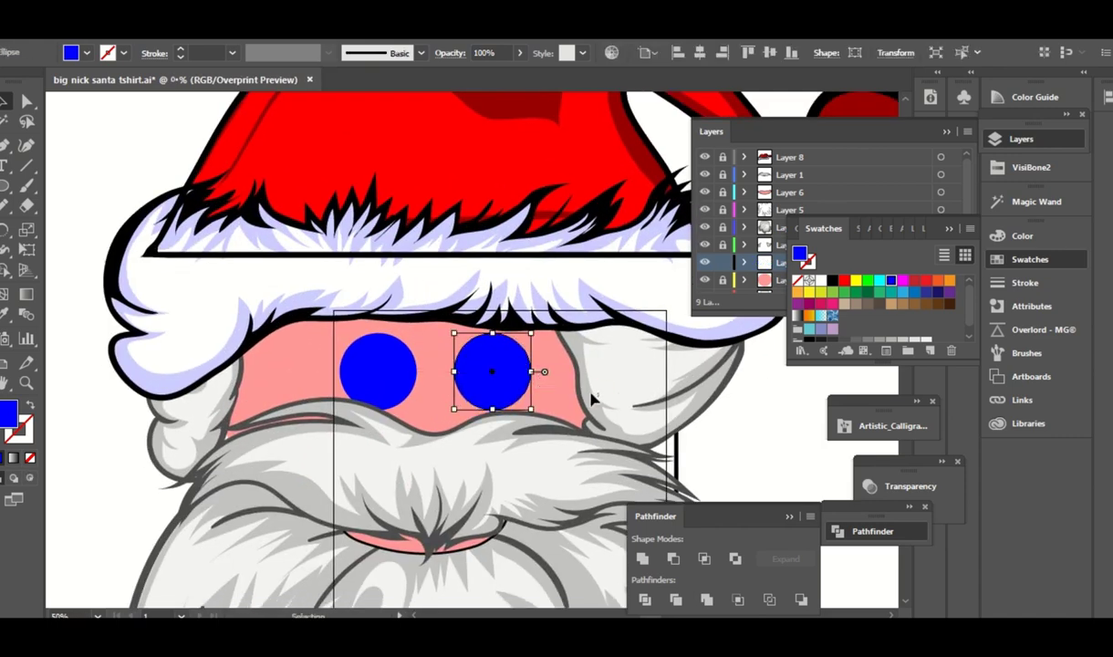
left_click(378, 371, "shift")
Fill the eyes with a gradient whose steel-blue middle stop sits near the white end.
left_click(347, 32)
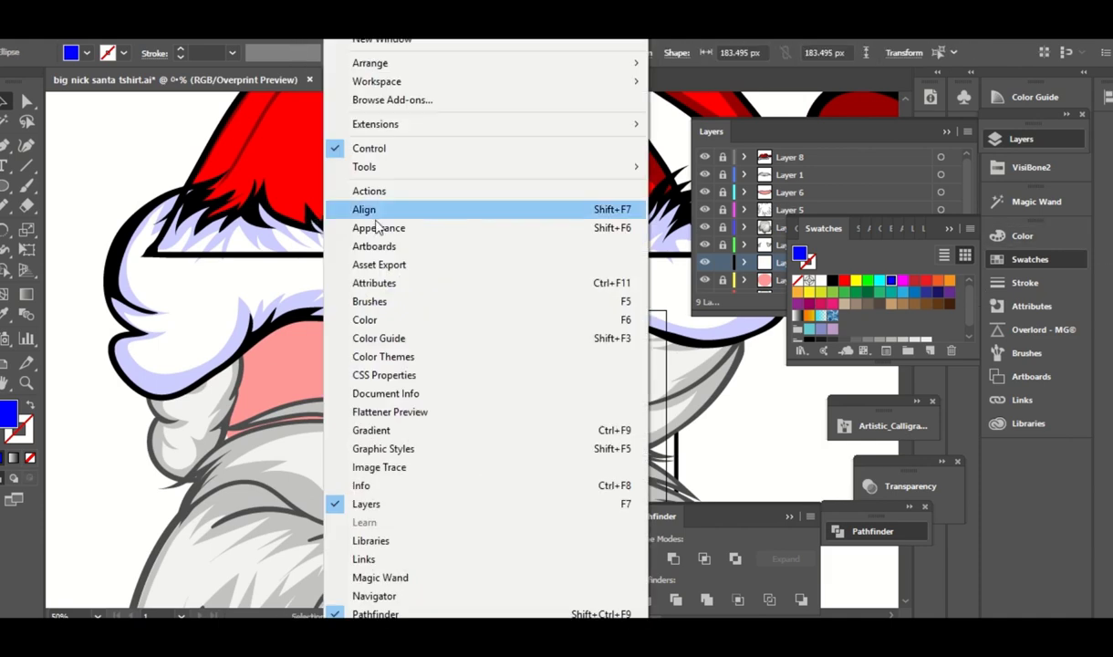
left_click(420, 430)
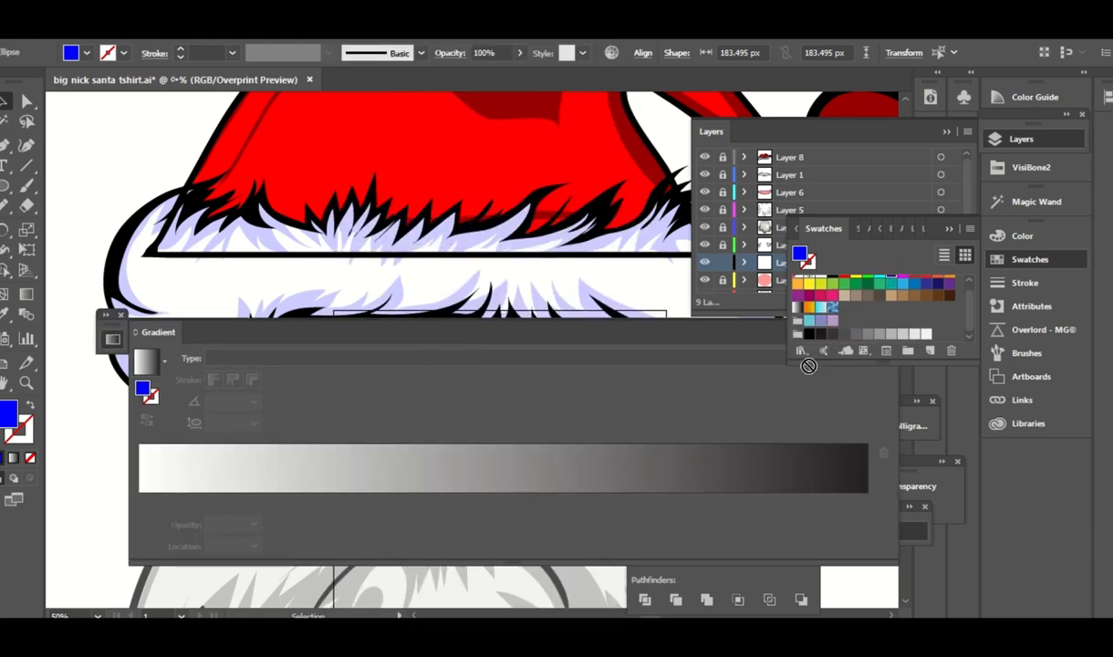
left_click(509, 468)
left_click_drag(509, 501, 314, 500)
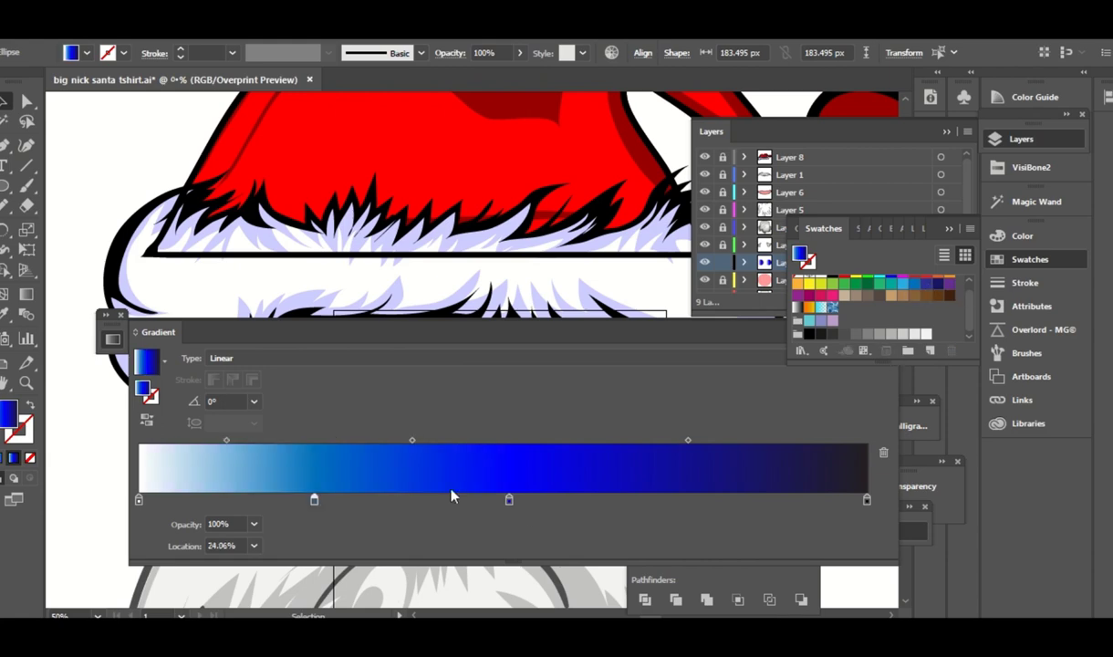
left_click(914, 284)
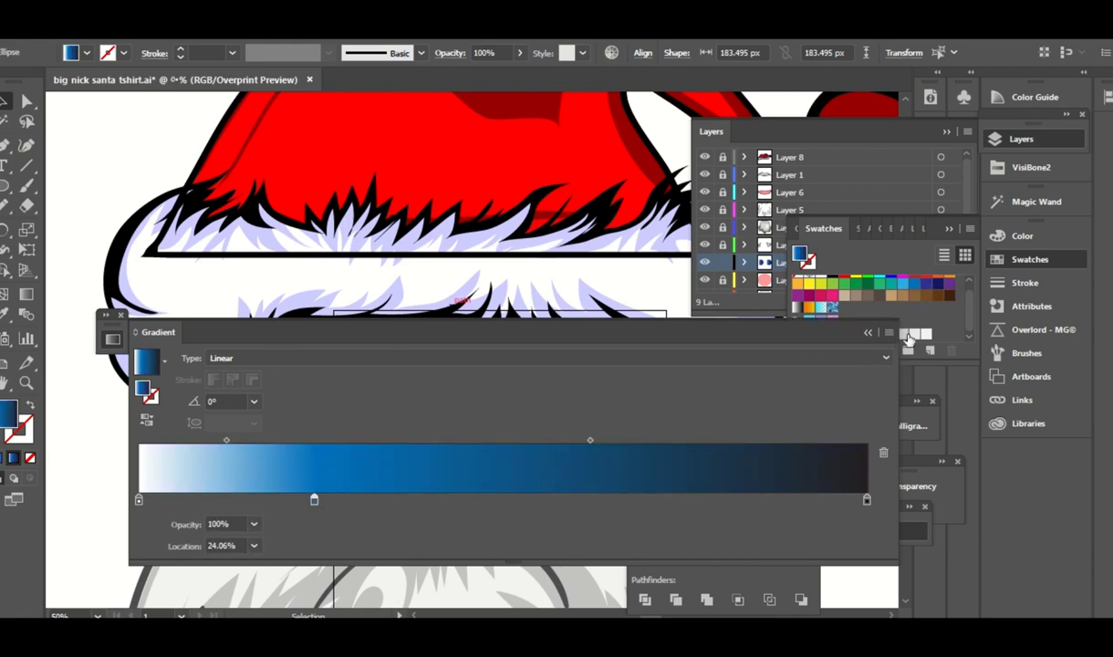
left_click(1066, 168)
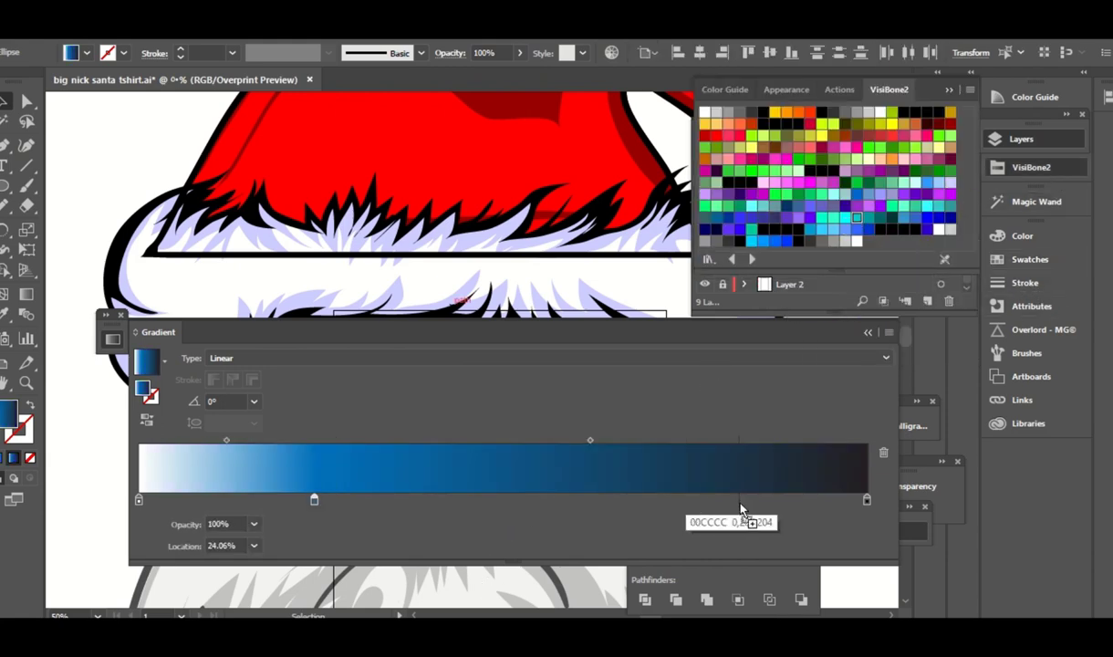
Add a VisiBone2 cyan stop near the dark end and make the eye gradient Radial.
left_click_drag(857, 222, 739, 501)
left_click(411, 358)
left_click(328, 395)
left_click_drag(436, 345, 428, 430)
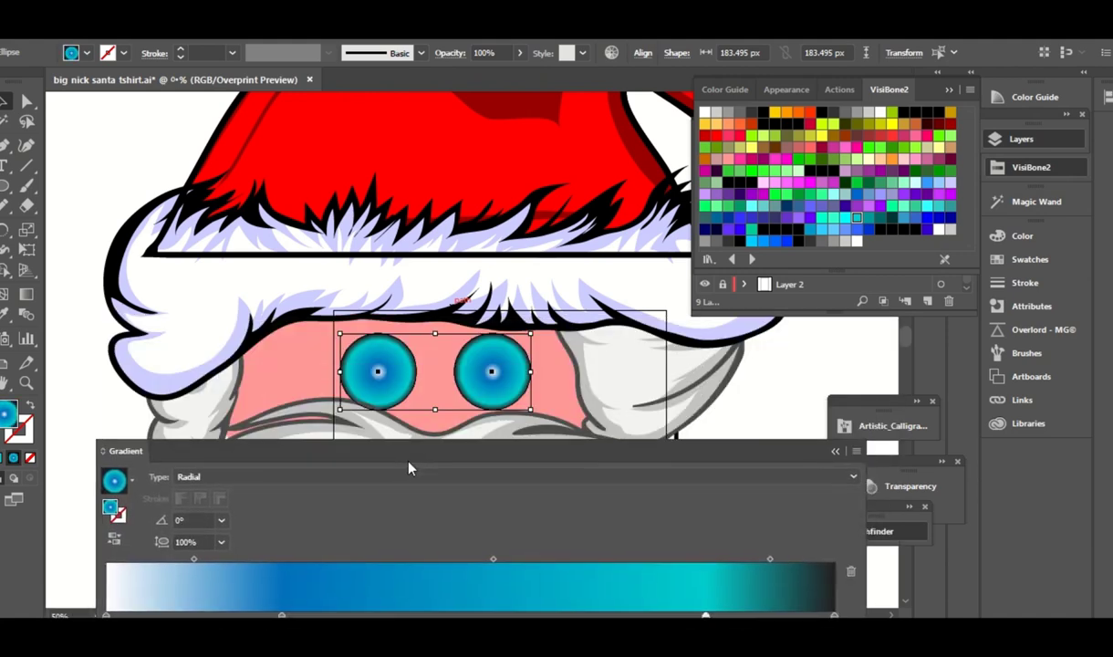
left_click(867, 401)
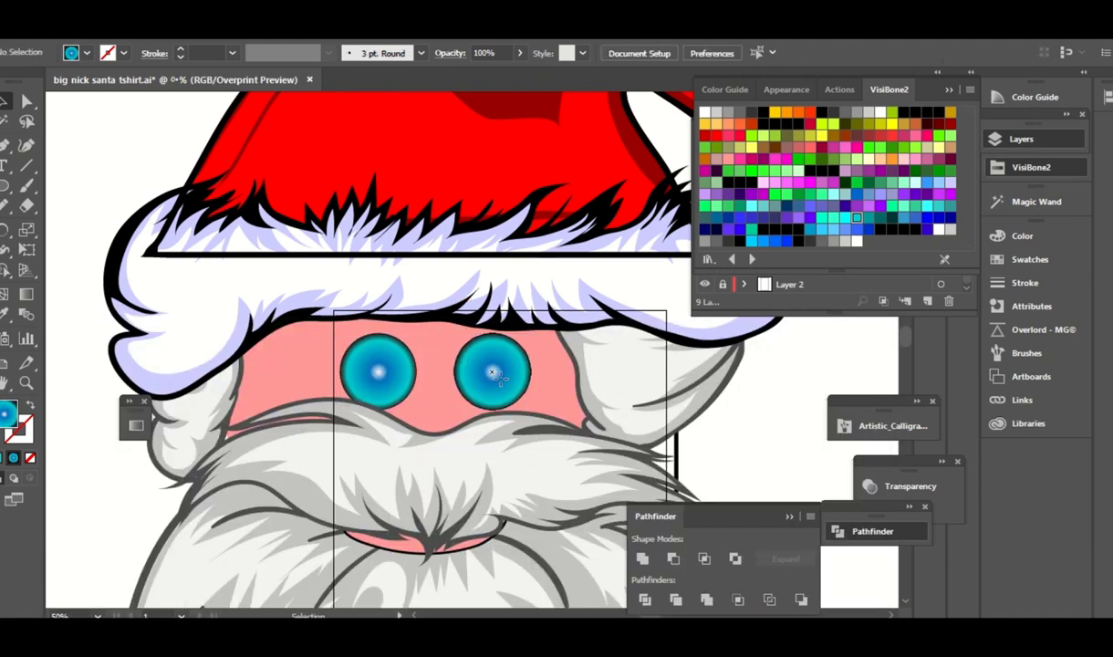
Shrink both eyes and raise them into line under the hat brim.
mouse_move(531, 395)
left_mouse_down()
mouse_move(507, 397)
mouse_move(479, 374)
mouse_move(528, 372)
left_mouse_up()
left_click(598, 376)
scroll(599, 376, "down", 3)
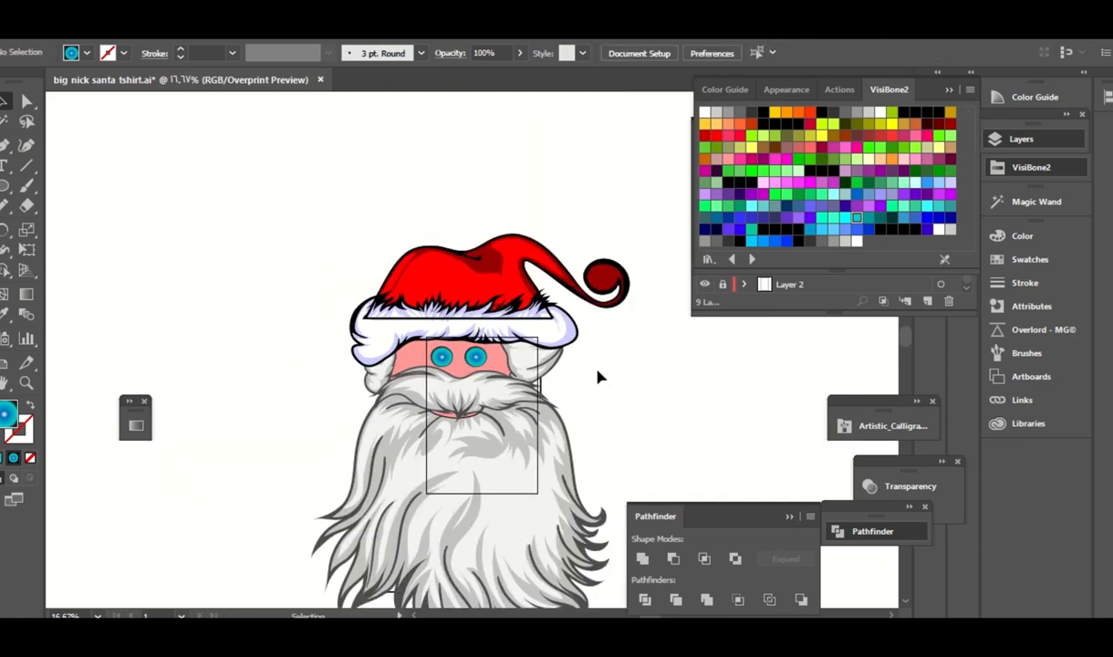
scroll(597, 378, "up", 2)
left_click_drag(410, 380, 402, 349)
left_click_drag(479, 365, 485, 349)
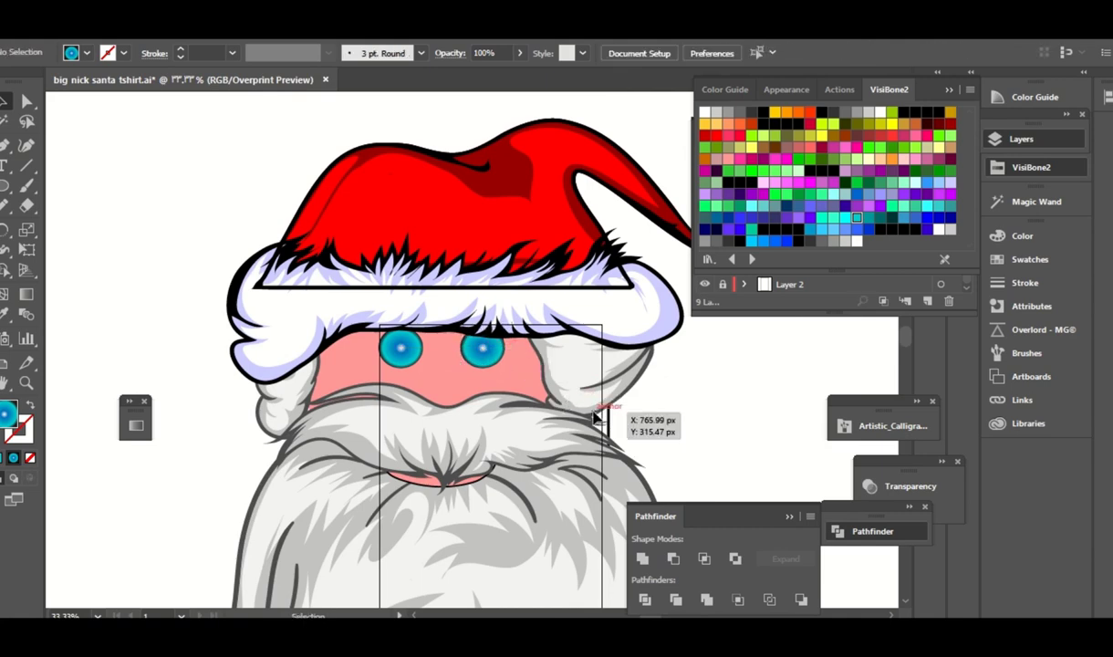
scroll(598, 406, "down", 3)
left_click_drag(609, 399, 614, 404)
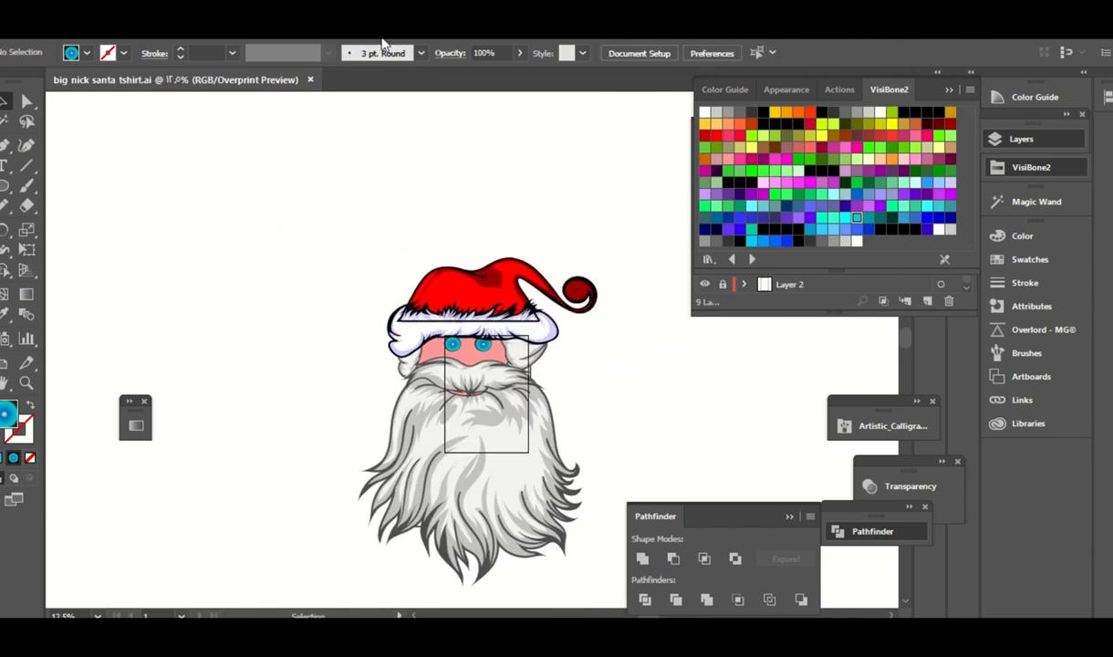